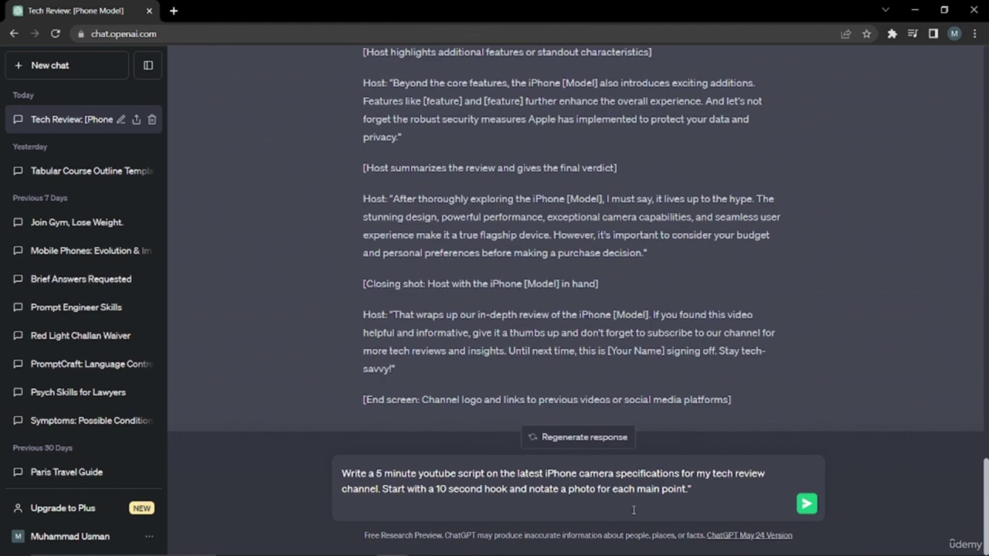
{"action": "key", "text": "Return"}
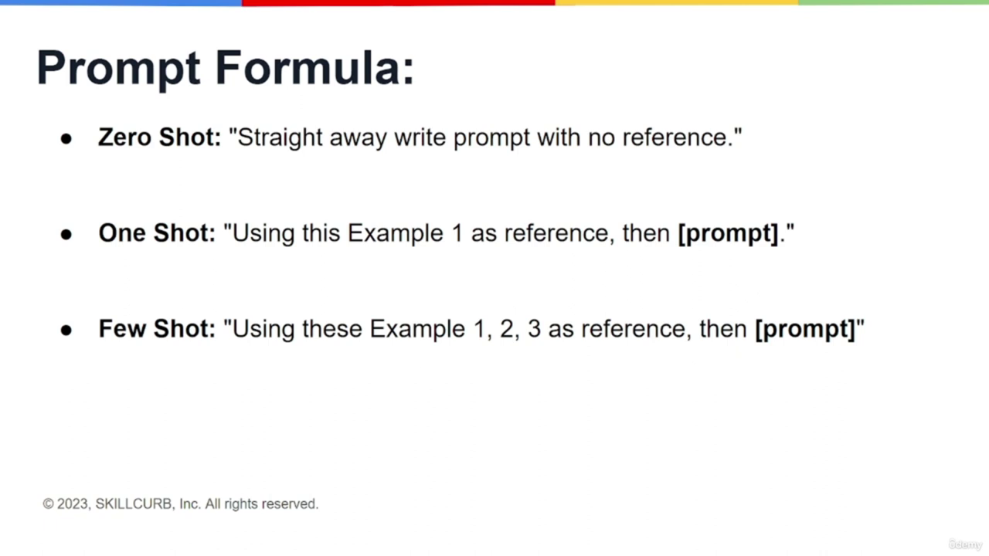
{"action": "key", "text": "Right"}
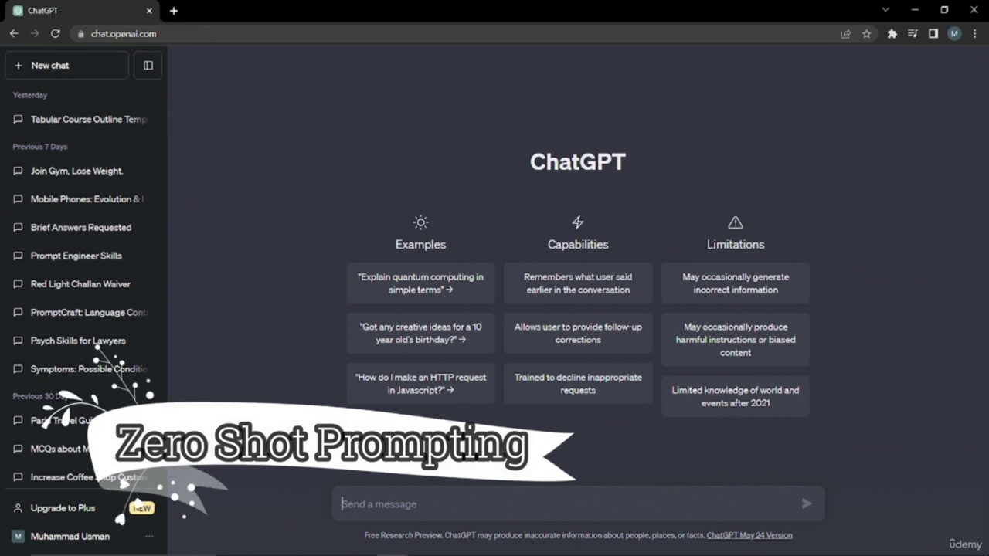
Send the zero-shot prompt "Write a youtube script for my tech review channel.".
{"action": "type", "text": "\"Write a youtube script for my tech review channel.\""}
{"action": "key", "text": "BackSpace"}
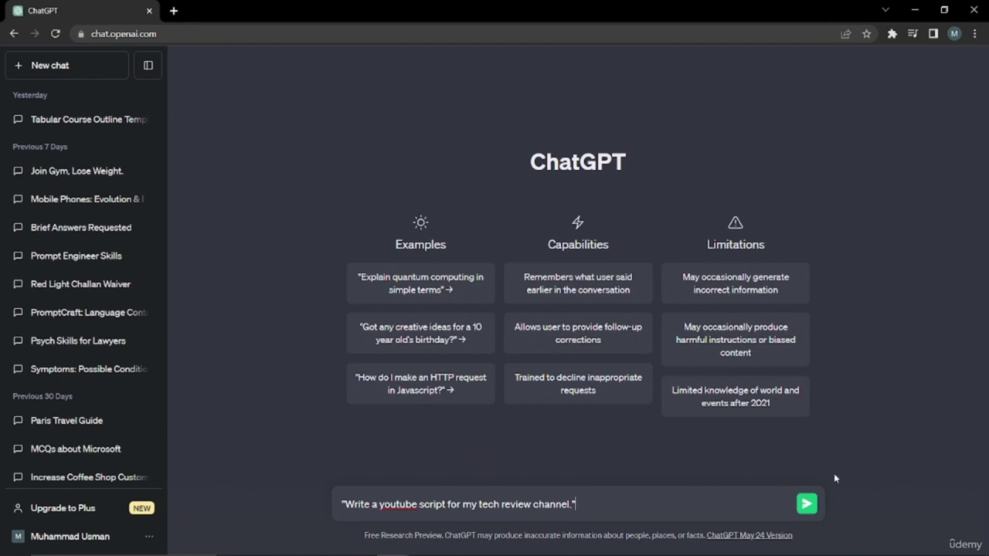
{"action": "left_click", "coordinate": [807, 504]}
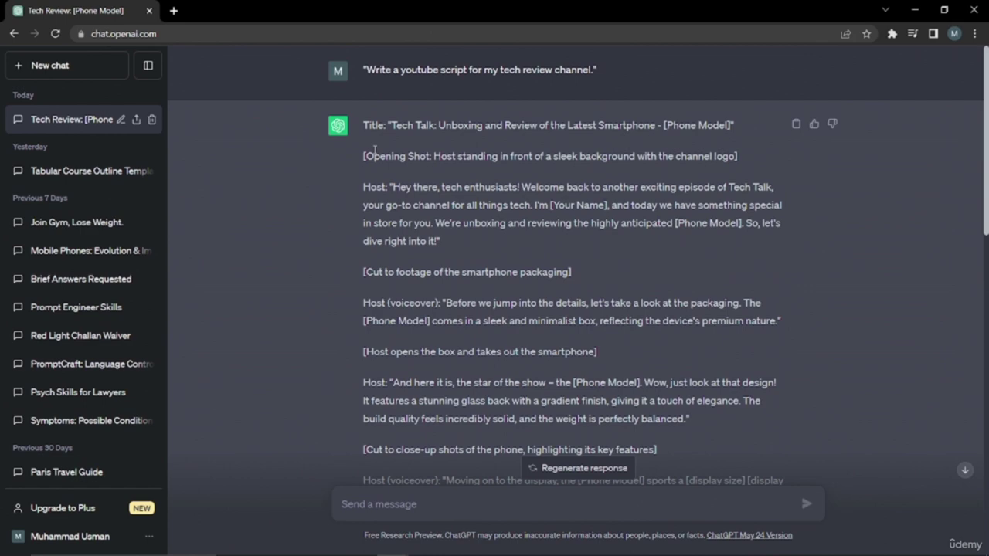
Review the generated smartphone review script, highlighting the host's passages on the phone's design and display.
{"action": "scroll", "coordinate": [386, 194], "scroll_direction": "down", "scroll_amount": 3}
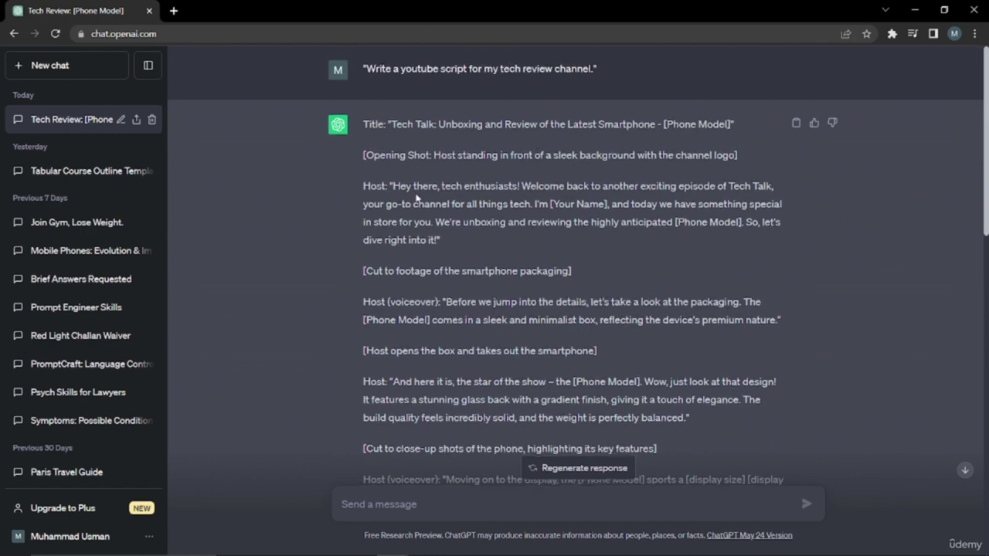
{"action": "scroll", "coordinate": [416, 199], "scroll_direction": "down", "scroll_amount": 10}
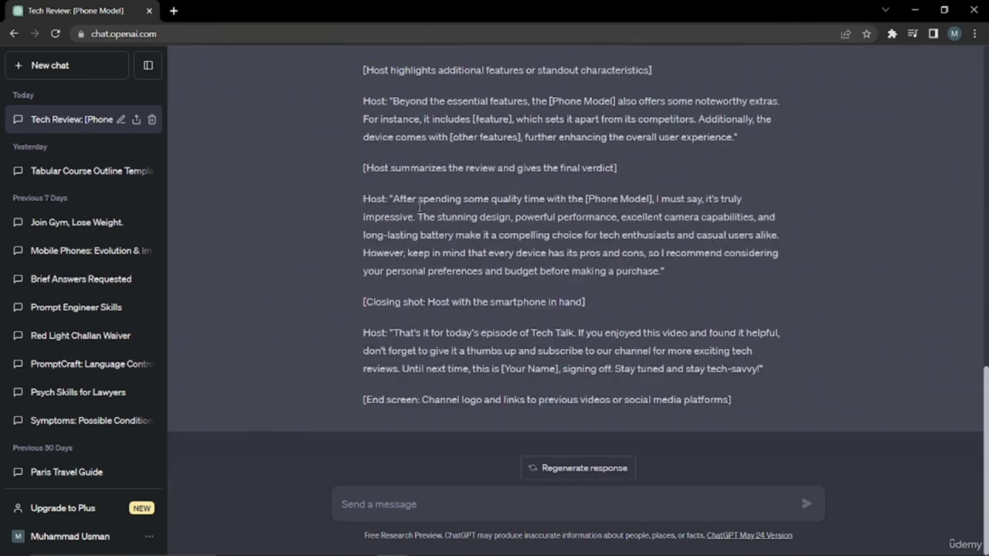
{"action": "scroll", "coordinate": [378, 186], "scroll_direction": "up", "scroll_amount": 10}
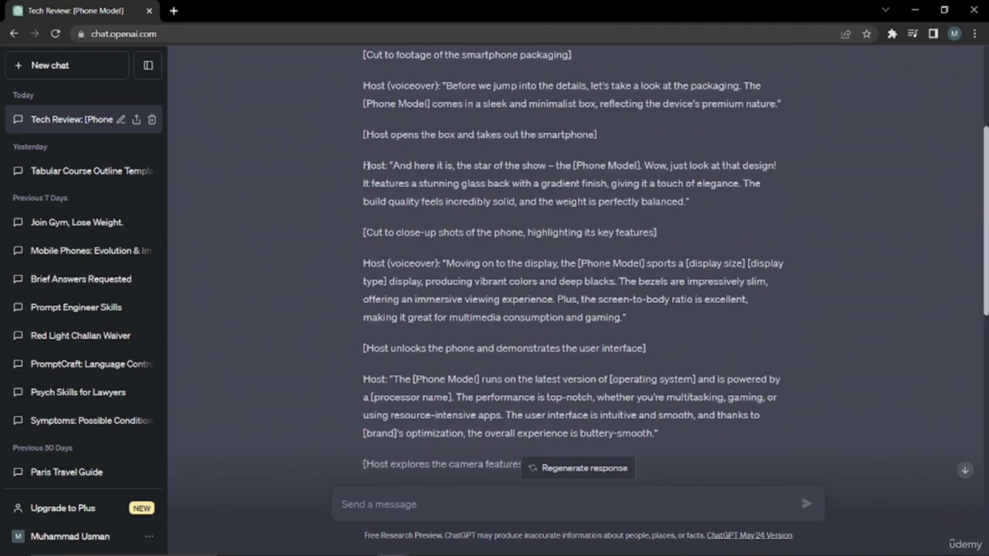
{"action": "left_click_drag", "start_coordinate": [364, 165], "coordinate": [593, 222]}
{"action": "left_click_drag", "start_coordinate": [666, 229], "coordinate": [631, 319]}
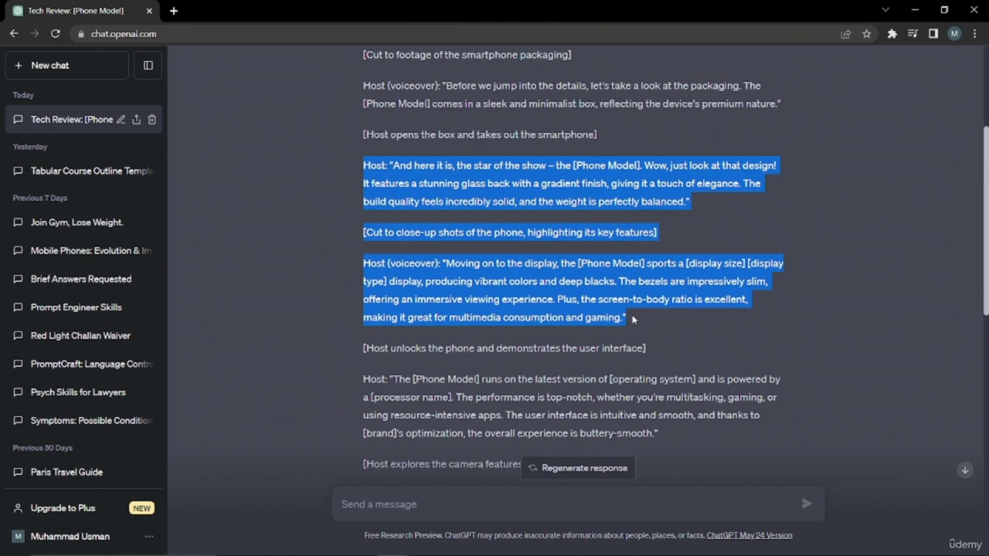
{"action": "left_click", "coordinate": [624, 316]}
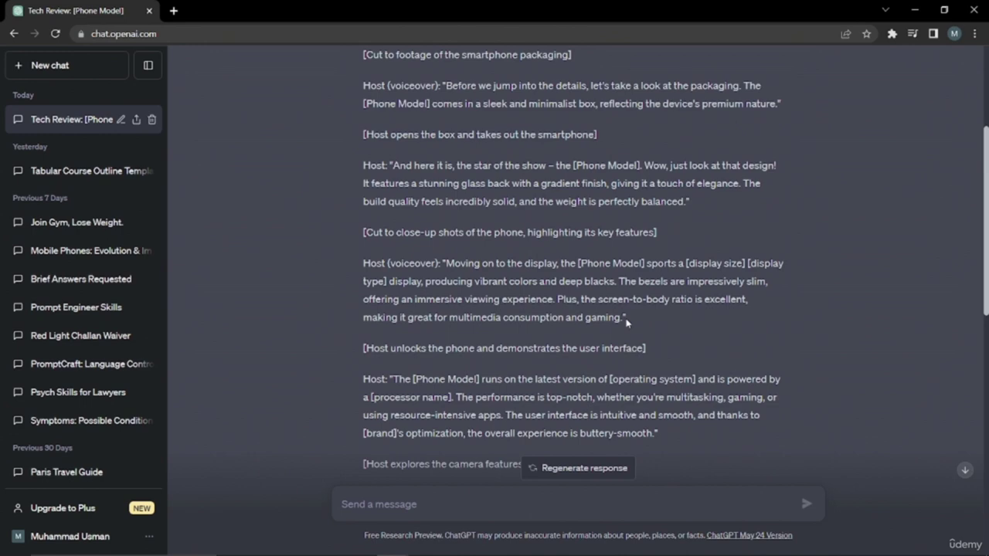
Send the follow-up prompt "Write a youtube script for my tech review channel related to latest iPhone".
{"action": "scroll", "coordinate": [626, 323], "scroll_direction": "down", "scroll_amount": 8}
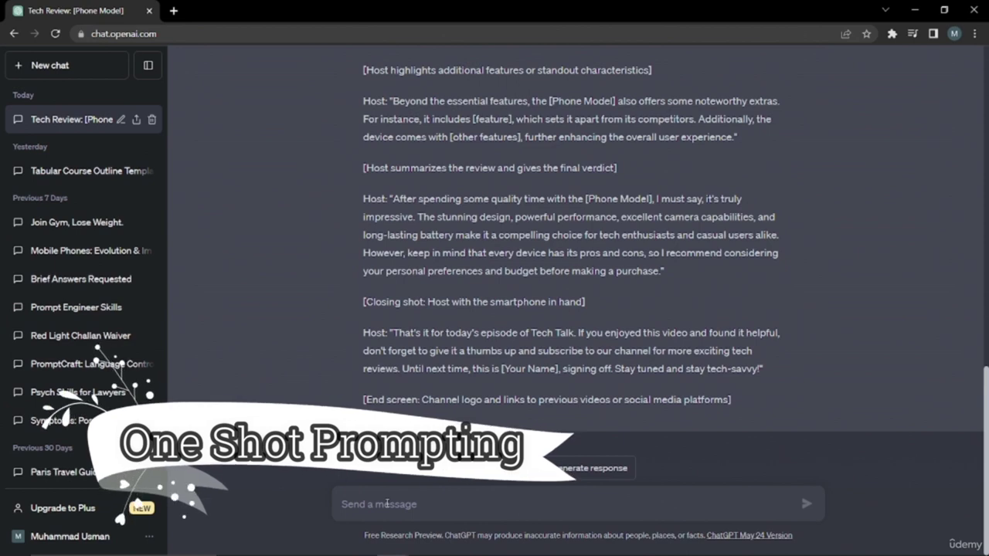
{"action": "type", "text": "\"Write a youtube script for my tech review channel related to latest iPhone\""}
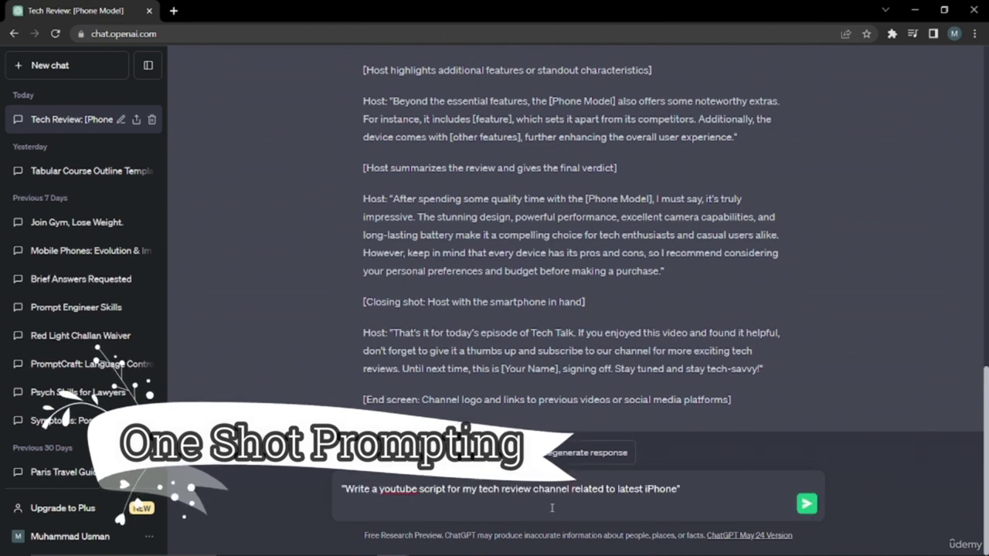
{"action": "key", "text": "BackSpace"}
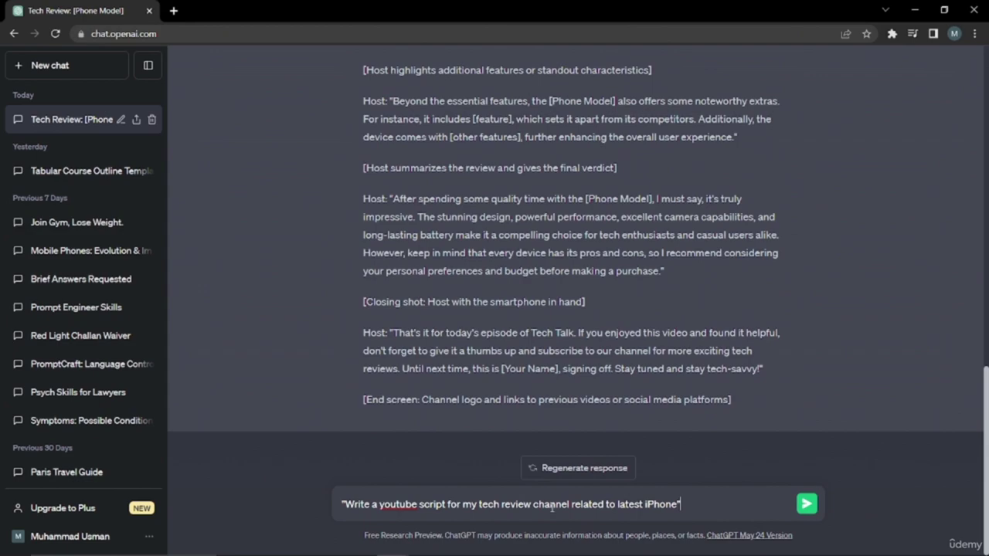
{"action": "key", "text": "Return"}
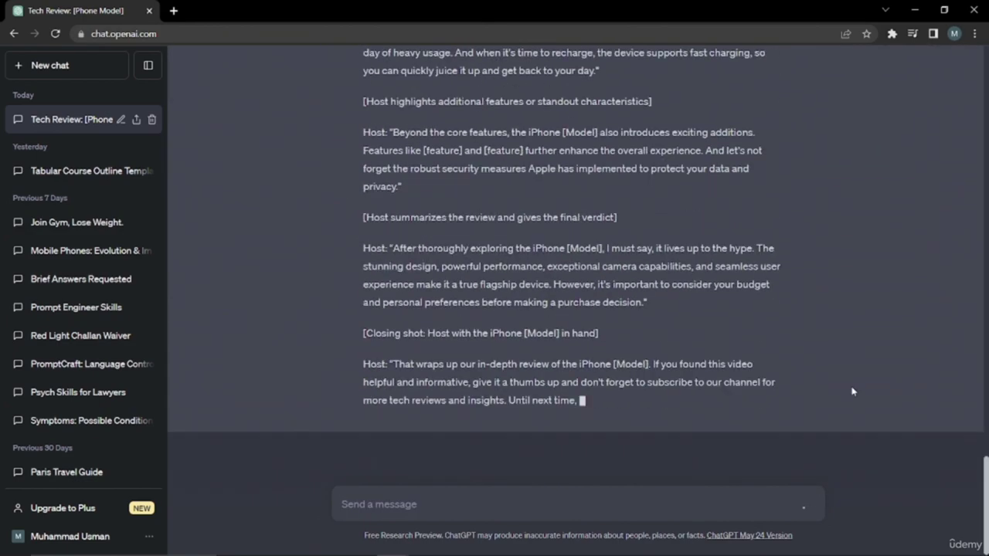
Read through the generated iPhone unboxing and review script from its title to the end screen.
{"action": "scroll", "coordinate": [711, 367], "scroll_direction": "up", "scroll_amount": 10}
{"action": "scroll", "coordinate": [711, 367], "scroll_direction": "up", "scroll_amount": 1}
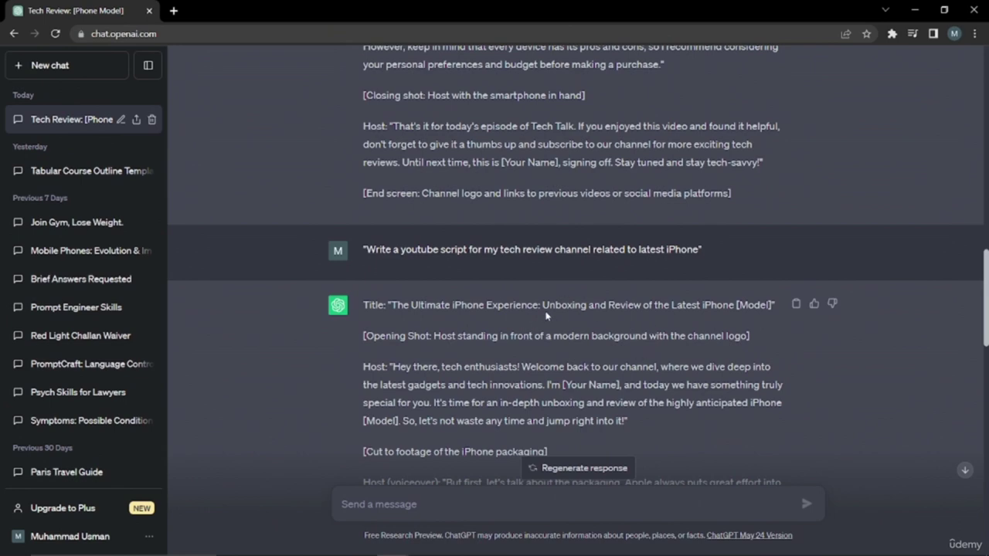
{"action": "scroll", "coordinate": [695, 300], "scroll_direction": "down", "scroll_amount": 3}
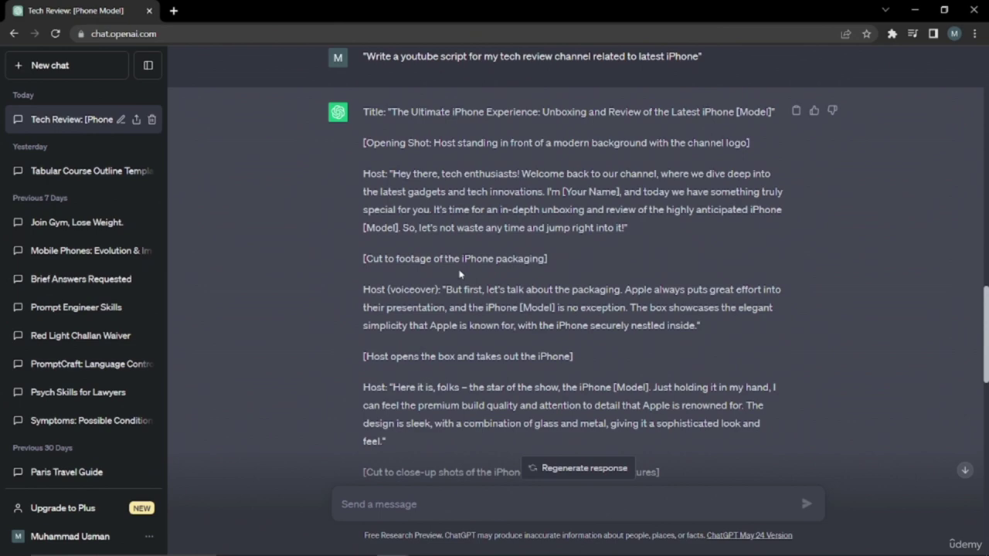
{"action": "scroll", "coordinate": [574, 320], "scroll_direction": "down", "scroll_amount": 3}
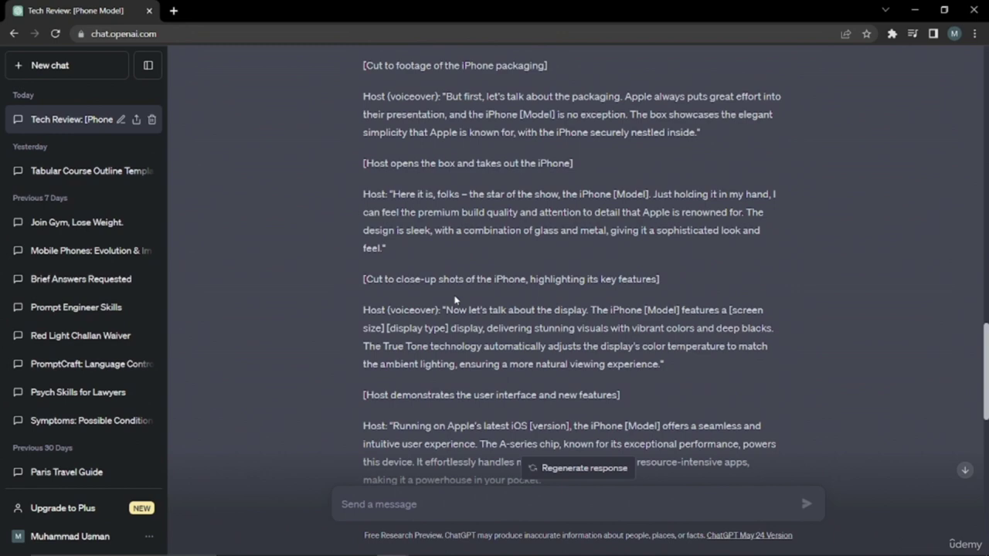
{"action": "scroll", "coordinate": [456, 300], "scroll_direction": "down", "scroll_amount": 3}
{"action": "scroll", "coordinate": [483, 297], "scroll_direction": "down", "scroll_amount": 7}
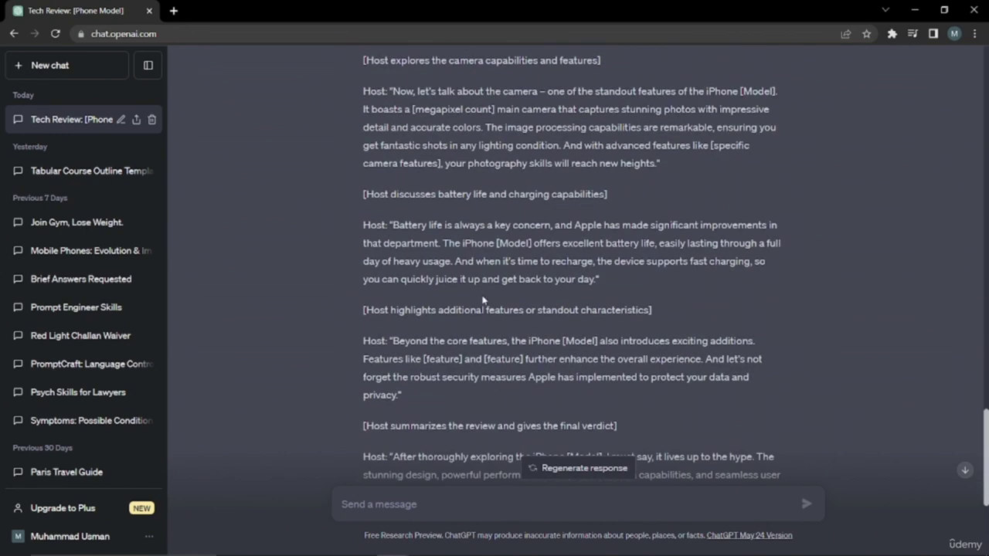
{"action": "scroll", "coordinate": [492, 301], "scroll_direction": "down", "scroll_amount": 6}
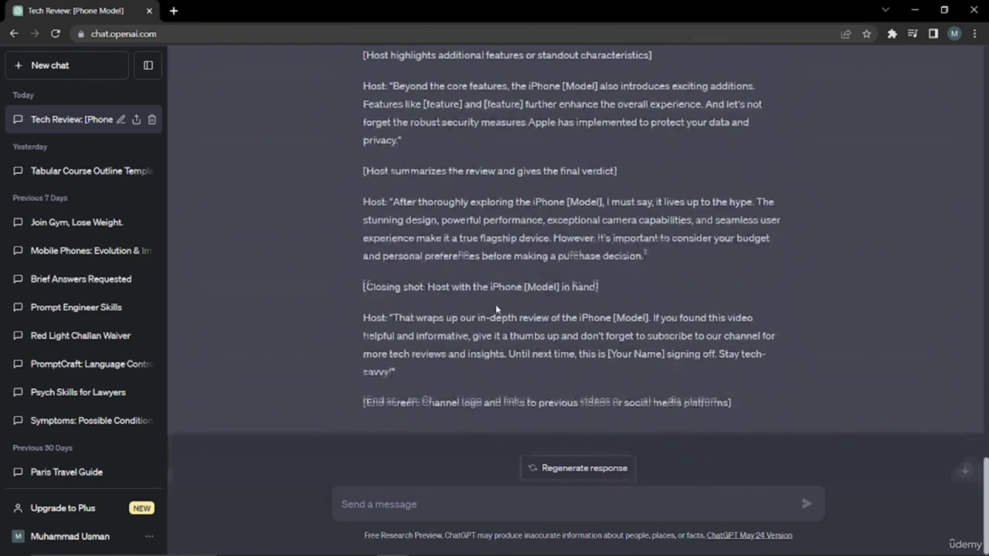
Request a 5 minute youtube script on latest iPhone camera specifications for a tech review channel, with a 10 second hook and a photo per main point.
{"action": "left_click", "coordinate": [537, 505]}
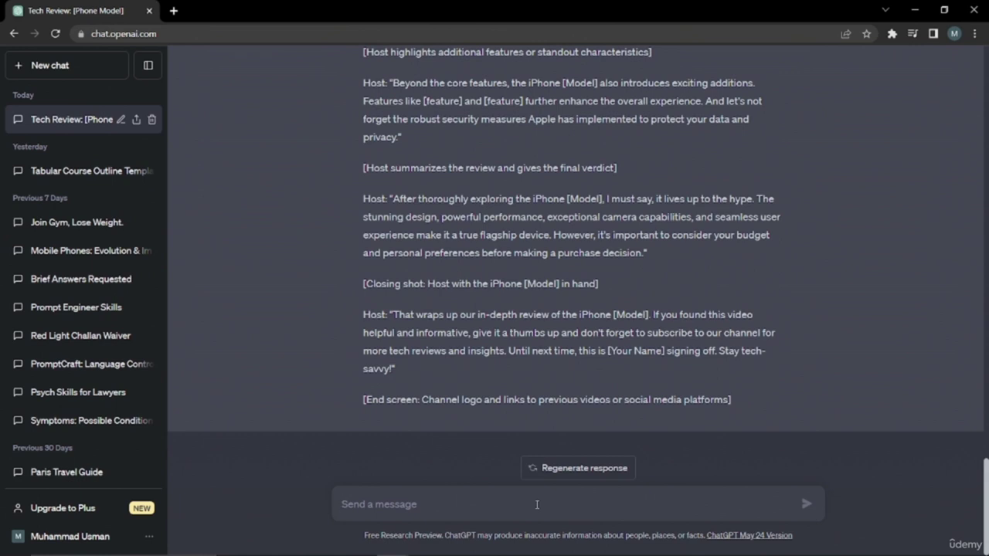
{"action": "type", "text": "Write a 5 minute youtube script on the latest iPhone camera specifications for my tech review channel. Start with a 10 second hook and notate a photo for each main point.\""}
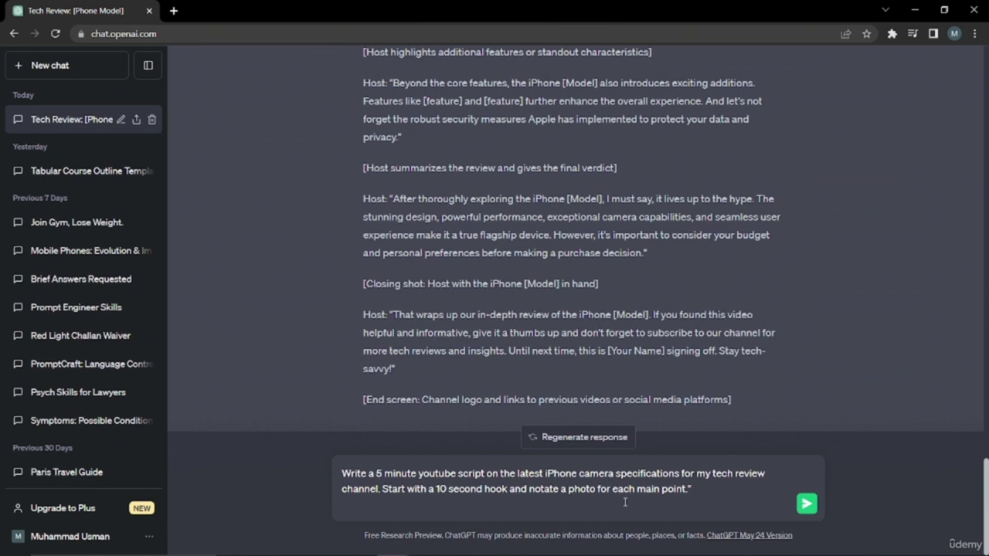
{"action": "left_click_drag", "start_coordinate": [376, 472], "coordinate": [484, 473]}
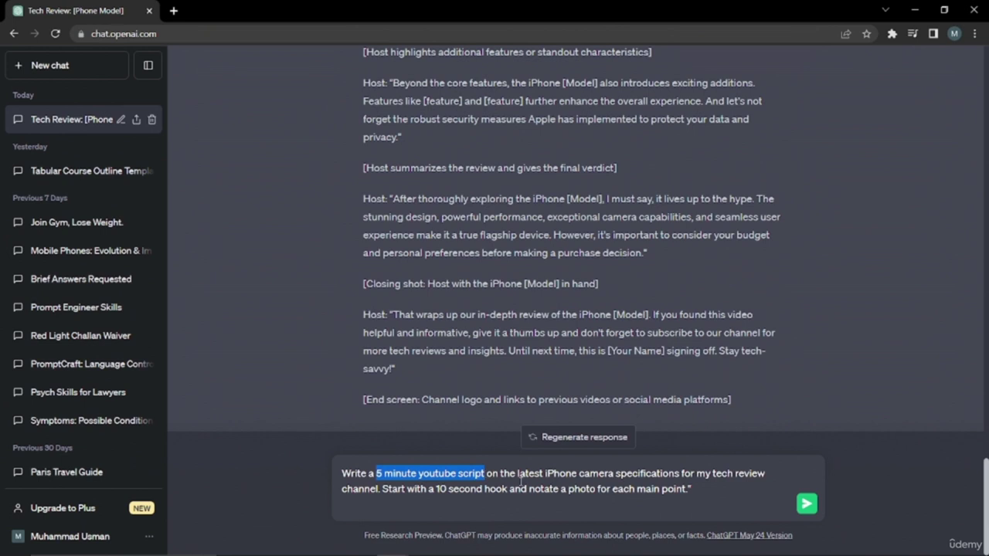
{"action": "left_click_drag", "start_coordinate": [517, 473], "coordinate": [678, 473]}
{"action": "left_click_drag", "start_coordinate": [436, 489], "coordinate": [608, 489]}
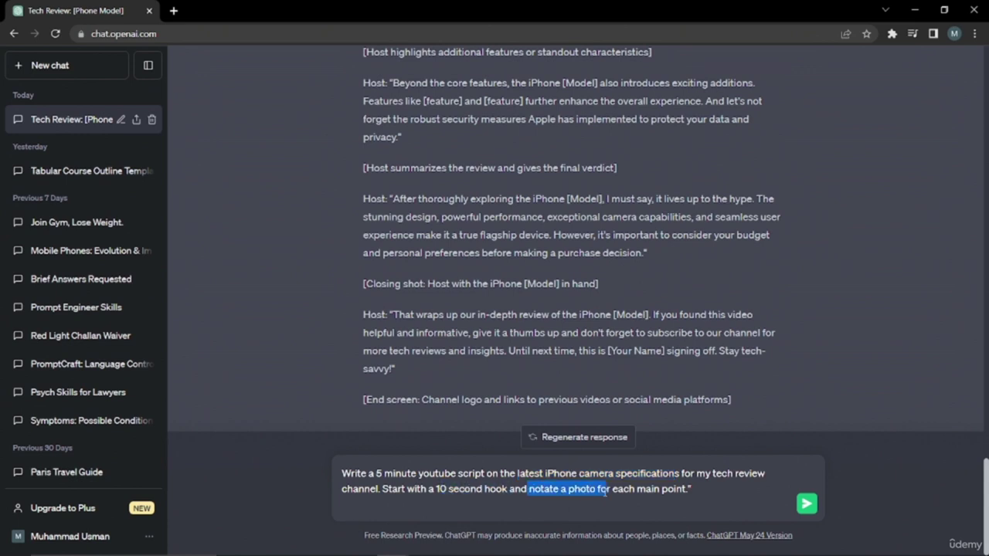
{"action": "left_click", "coordinate": [584, 507]}
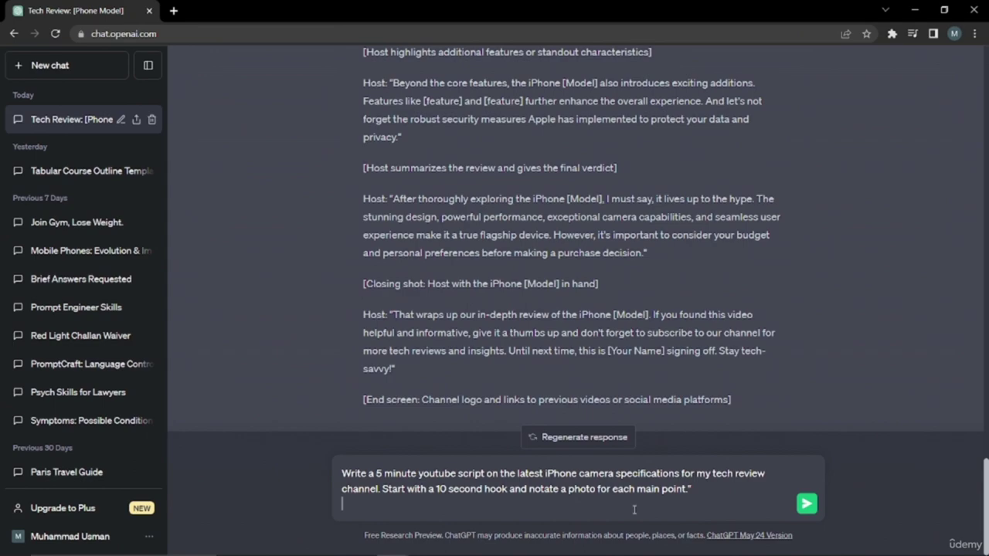
{"action": "key", "text": "Return"}
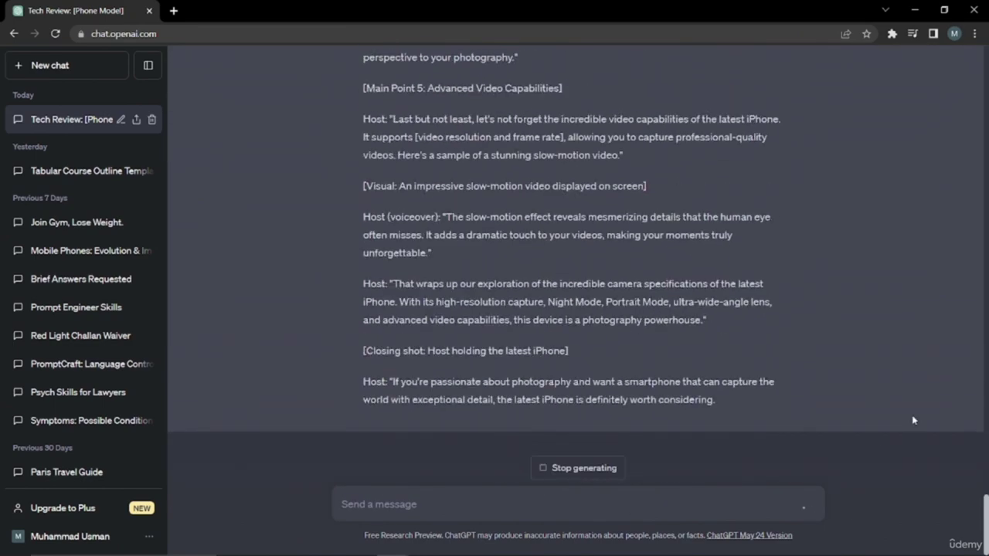
Return to the 5 minute script prompt and examine the opening and 10-second hook of its response.
{"action": "scroll", "coordinate": [914, 404], "scroll_direction": "up", "scroll_amount": 8}
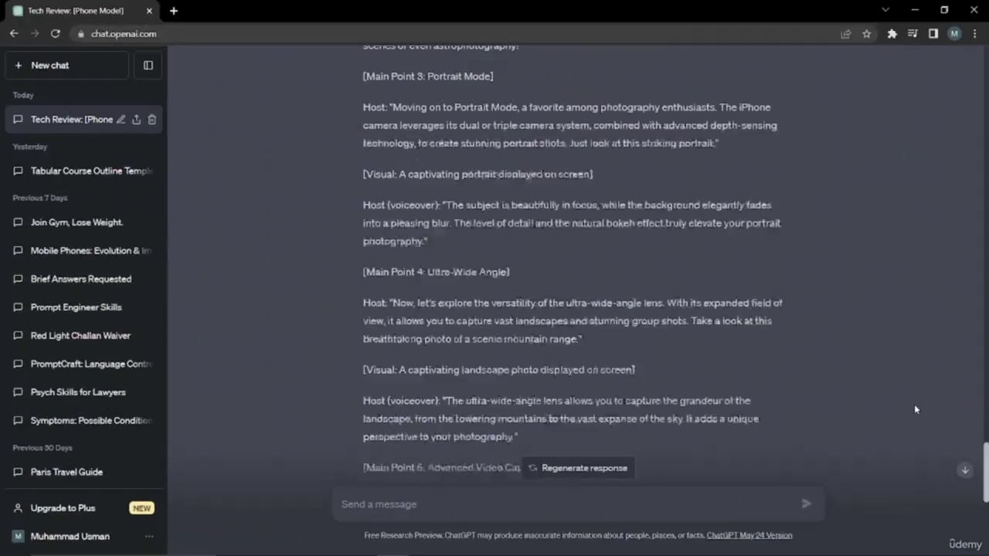
{"action": "scroll", "coordinate": [757, 259], "scroll_direction": "up", "scroll_amount": 2}
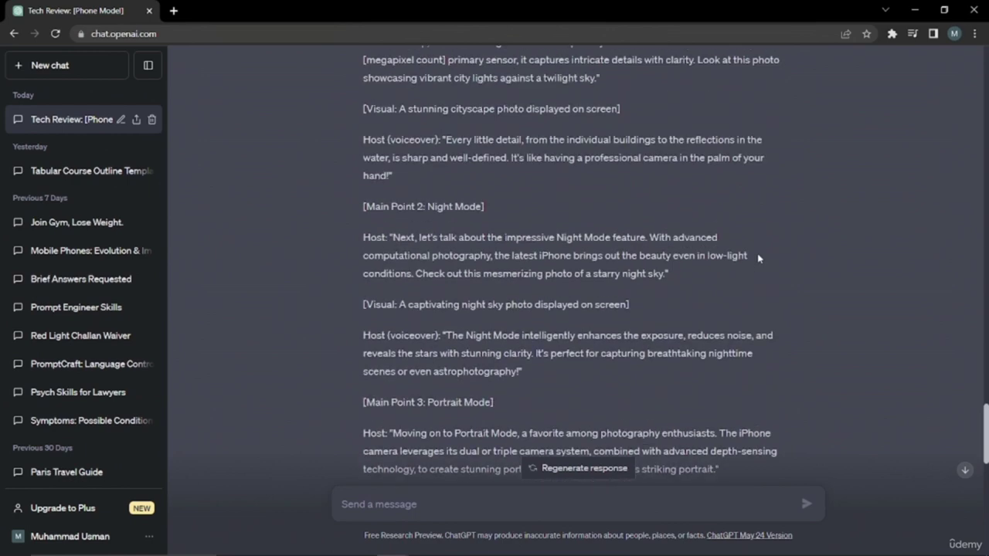
{"action": "scroll", "coordinate": [665, 287], "scroll_direction": "up", "scroll_amount": 4}
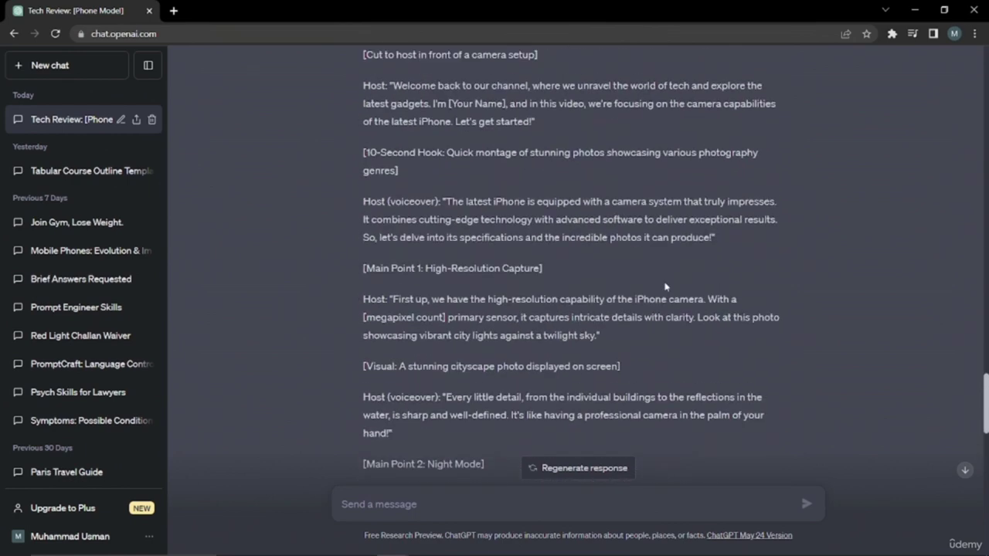
{"action": "scroll", "coordinate": [664, 287], "scroll_direction": "up", "scroll_amount": 3}
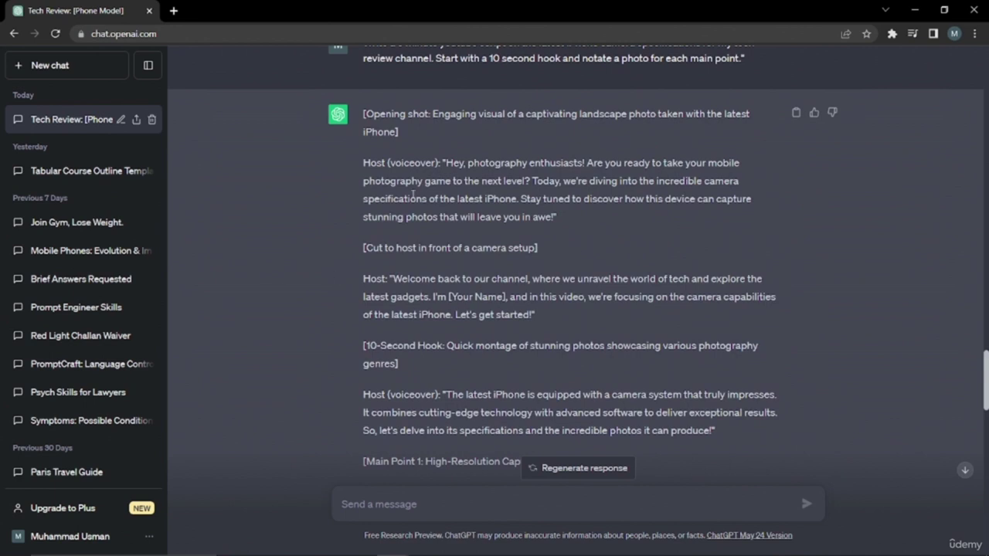
{"action": "scroll", "coordinate": [441, 187], "scroll_direction": "up", "scroll_amount": 2}
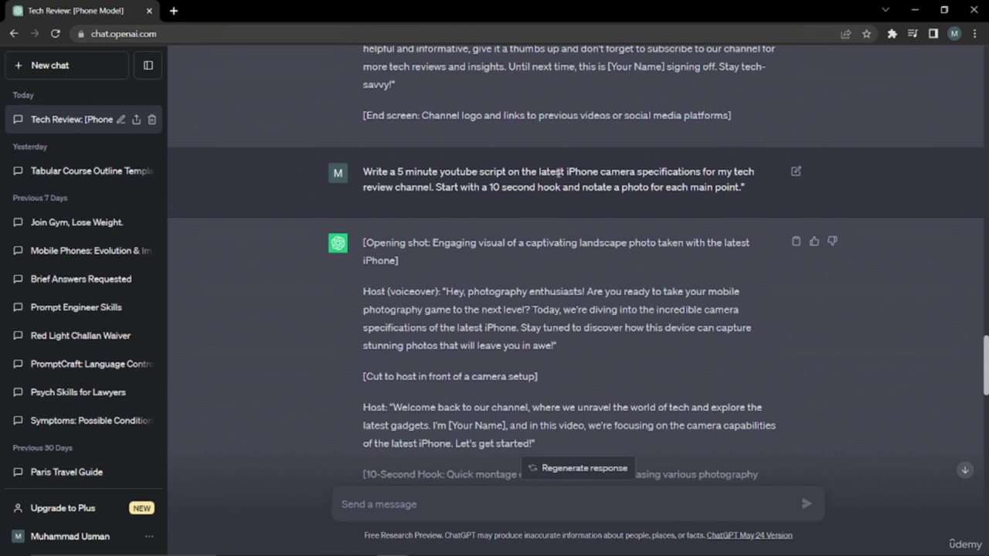
Examine the response's first main point, High-Resolution Capture, and the photo notation written for it.
{"action": "scroll", "coordinate": [515, 309], "scroll_direction": "down", "scroll_amount": 2}
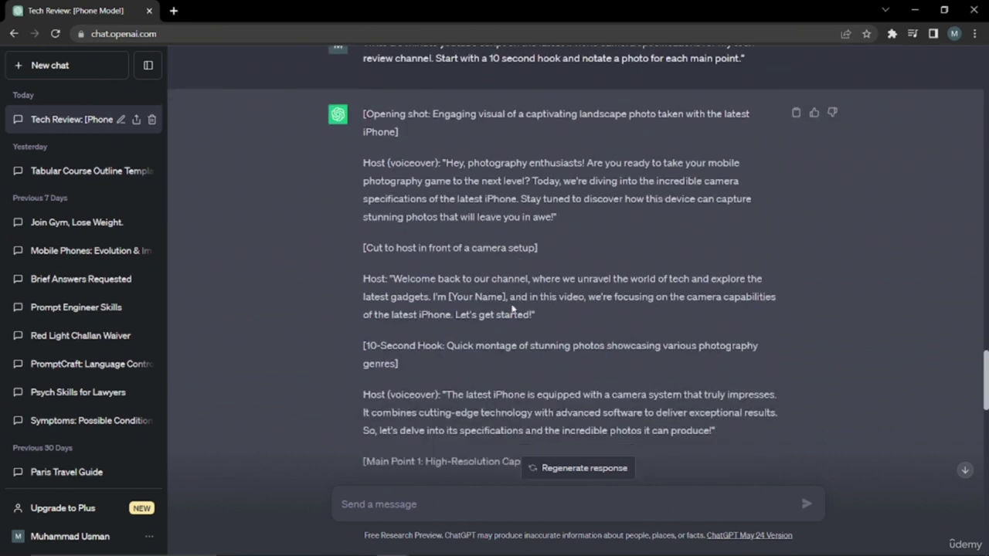
{"action": "scroll", "coordinate": [433, 307], "scroll_direction": "down", "scroll_amount": 1}
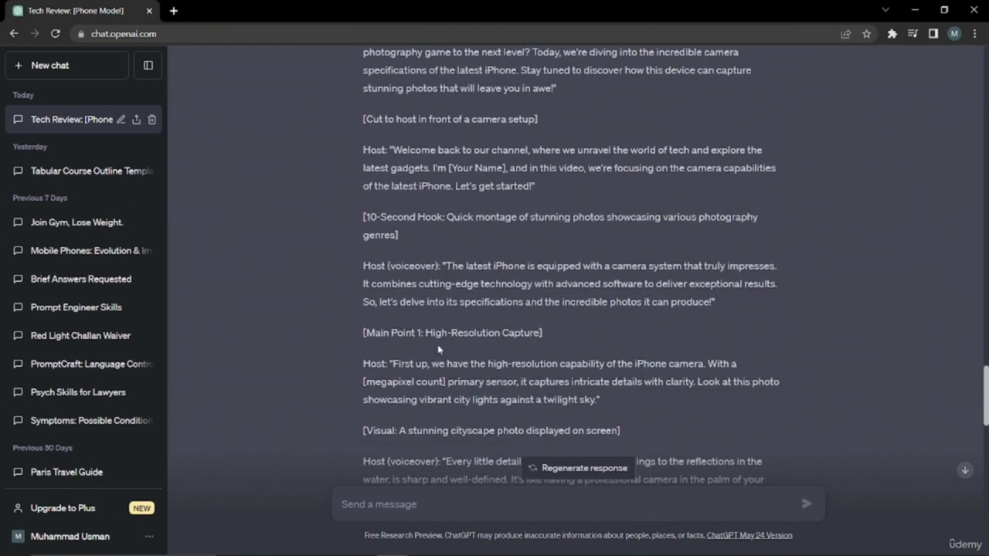
{"action": "left_click_drag", "start_coordinate": [425, 335], "coordinate": [539, 335]}
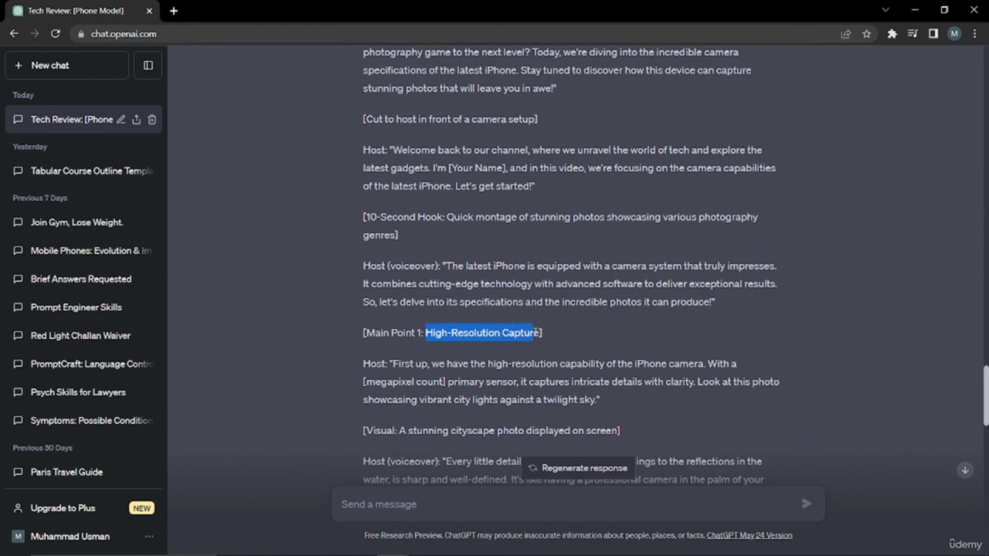
{"action": "scroll", "coordinate": [435, 371], "scroll_direction": "down", "scroll_amount": 1}
{"action": "left_click_drag", "start_coordinate": [399, 367], "coordinate": [598, 373]}
{"action": "scroll", "coordinate": [582, 376], "scroll_direction": "down", "scroll_amount": 3}
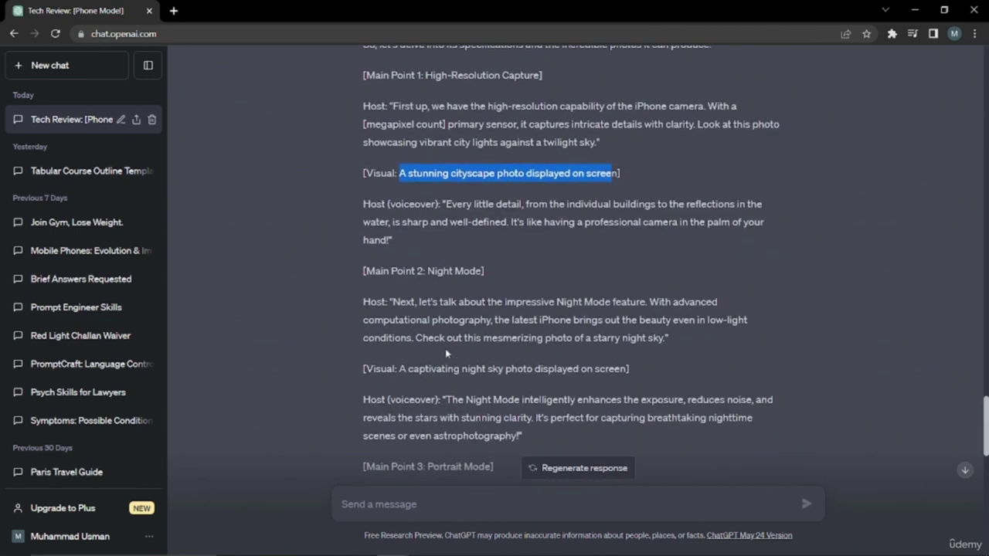
Examine the remaining main points of the camera script, from Night Mode through Advanced Video Capabilities, down to its ending.
{"action": "left_click_drag", "start_coordinate": [428, 270], "coordinate": [483, 271]}
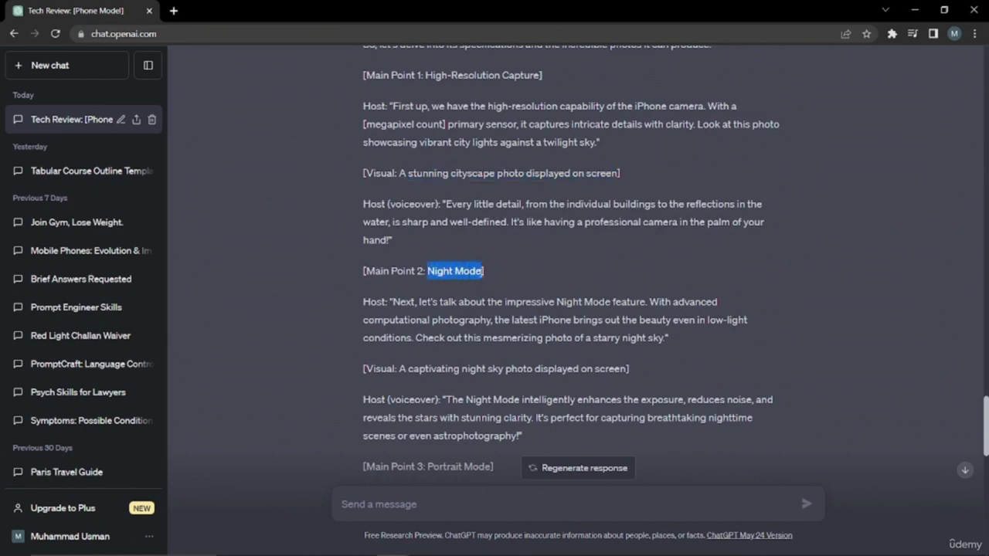
{"action": "scroll", "coordinate": [482, 271], "scroll_direction": "down", "scroll_amount": 2}
{"action": "left_click_drag", "start_coordinate": [428, 337], "coordinate": [479, 338]}
{"action": "scroll", "coordinate": [479, 338], "scroll_direction": "down", "scroll_amount": 2}
{"action": "scroll", "coordinate": [476, 338], "scroll_direction": "down", "scroll_amount": 1}
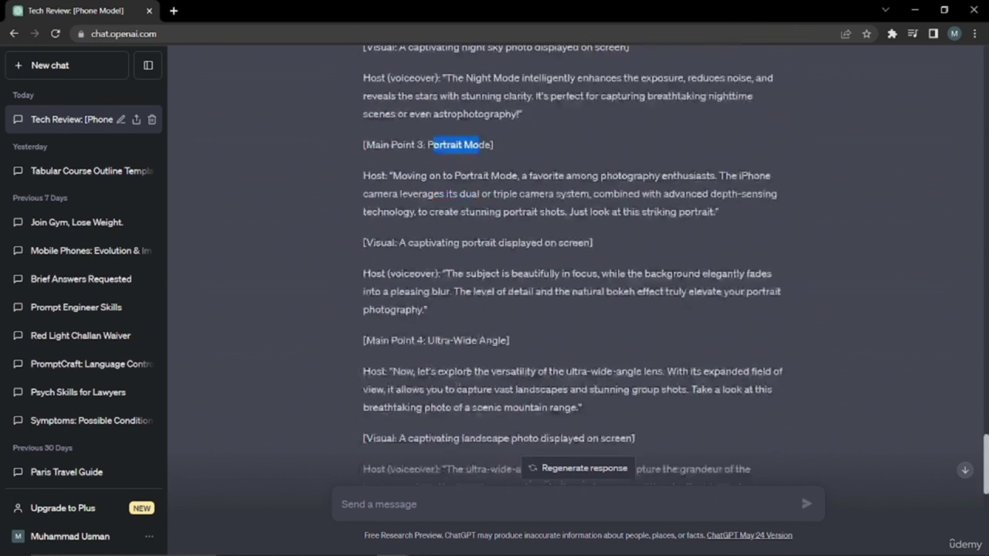
{"action": "left_click_drag", "start_coordinate": [428, 340], "coordinate": [500, 340]}
{"action": "scroll", "coordinate": [476, 380], "scroll_direction": "down", "scroll_amount": 3}
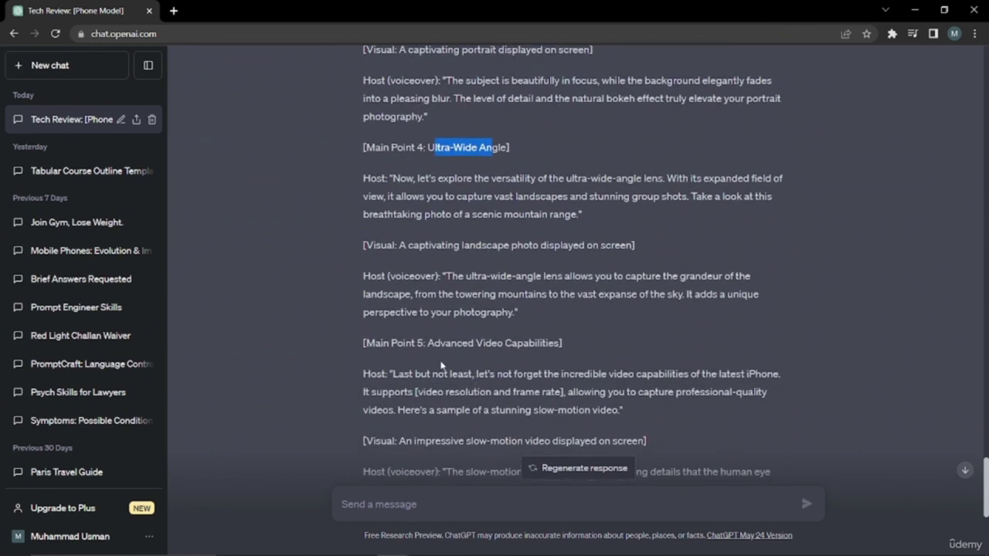
{"action": "left_click_drag", "start_coordinate": [428, 343], "coordinate": [564, 342]}
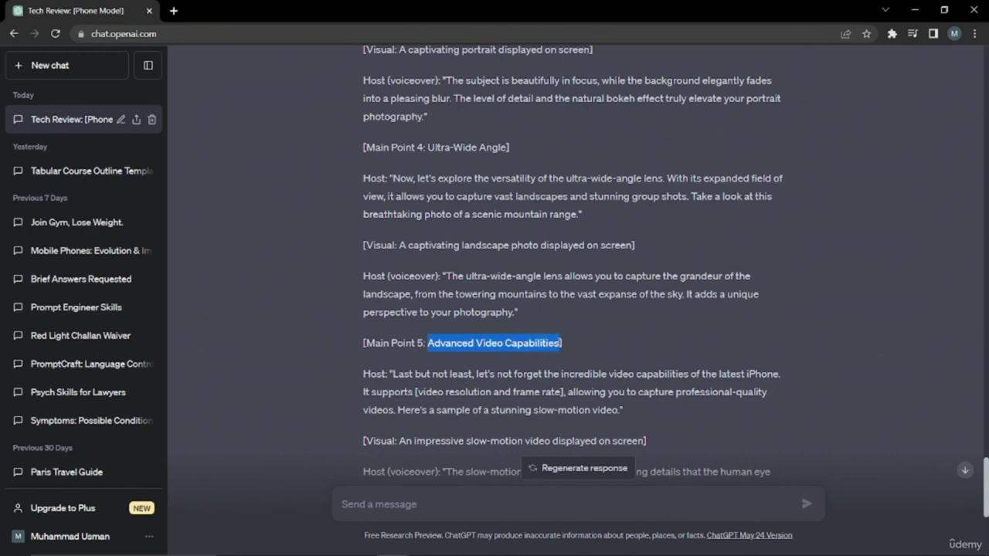
{"action": "scroll", "coordinate": [495, 356], "scroll_direction": "down", "scroll_amount": 5}
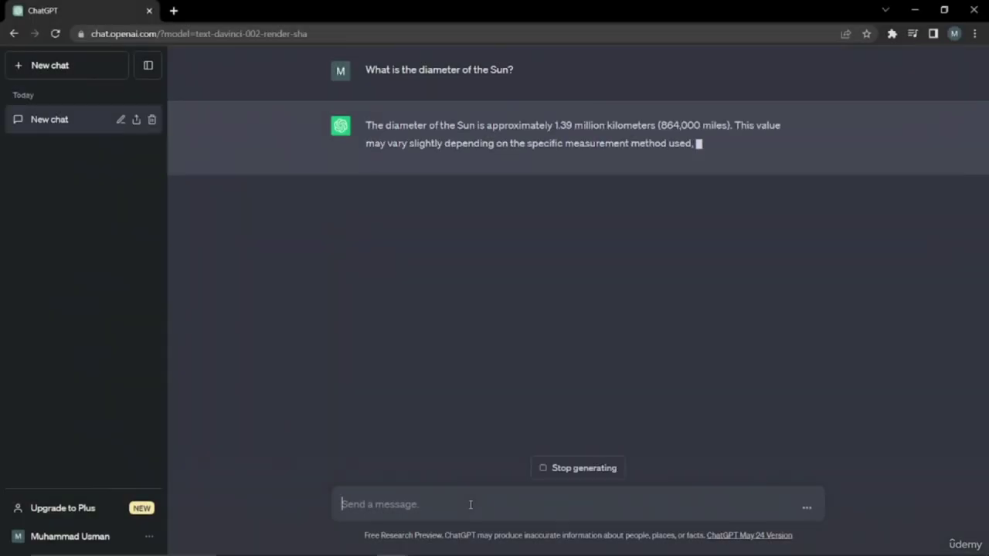
Send the follow-up prompt "What is the diameter of the Sun? lets go step by step".
{"action": "type", "text": "What is the diameter of the Sun? lets go step by step"}
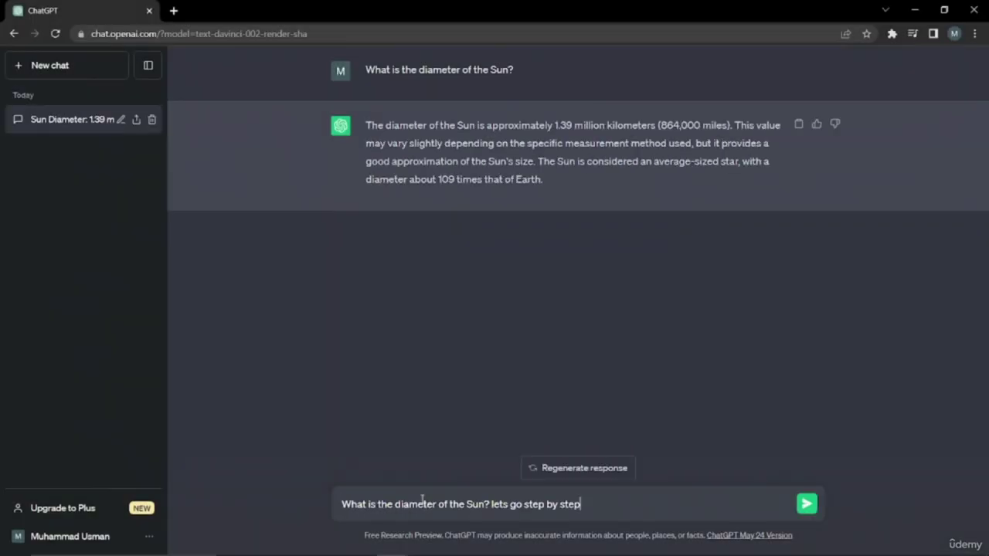
{"action": "key", "text": "Return"}
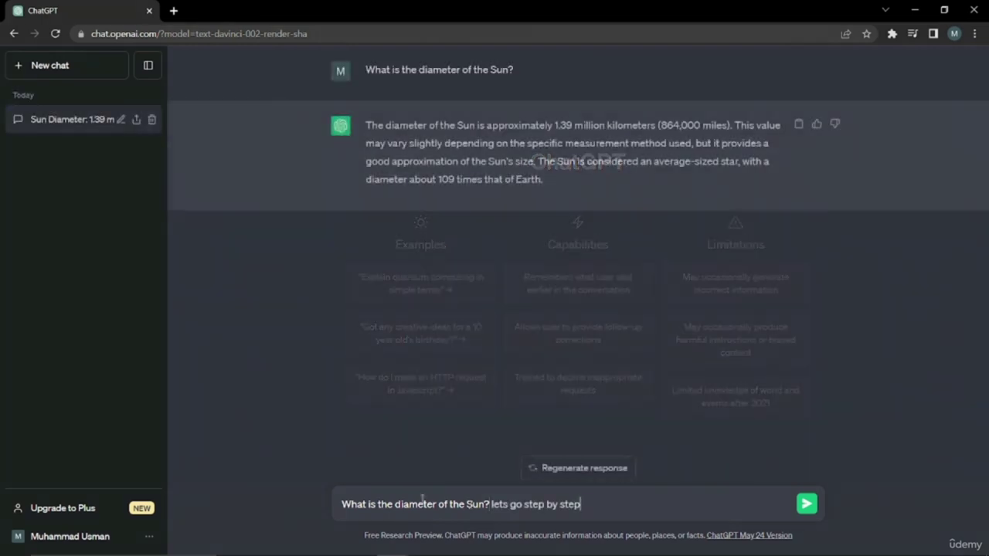
{"action": "key", "text": "Return"}
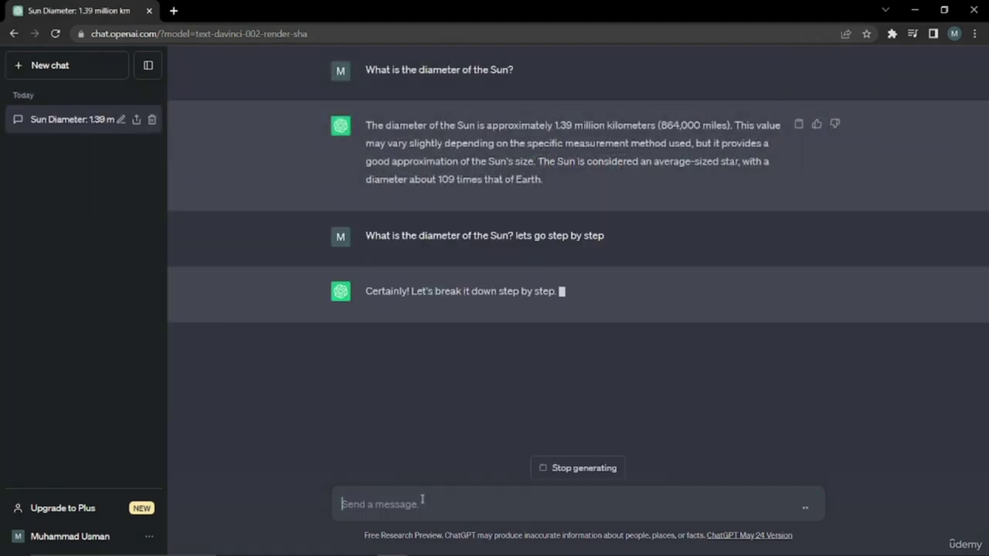
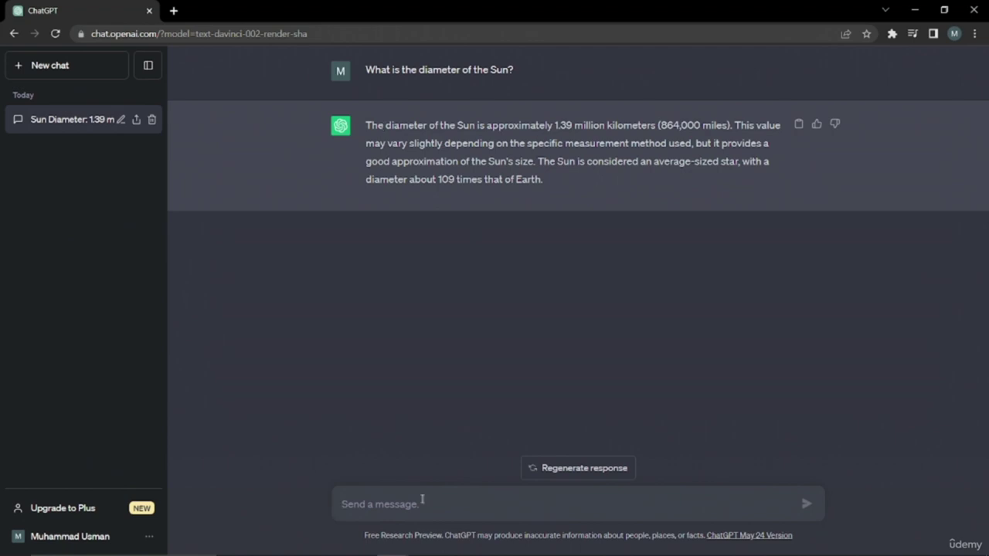
Ask for the diameter of the Sun again, ending the question with "lets go step by step".
{"action": "type", "text": "What is the diameter of the Sun?"}
{"action": "key", "text": "BackSpace"}
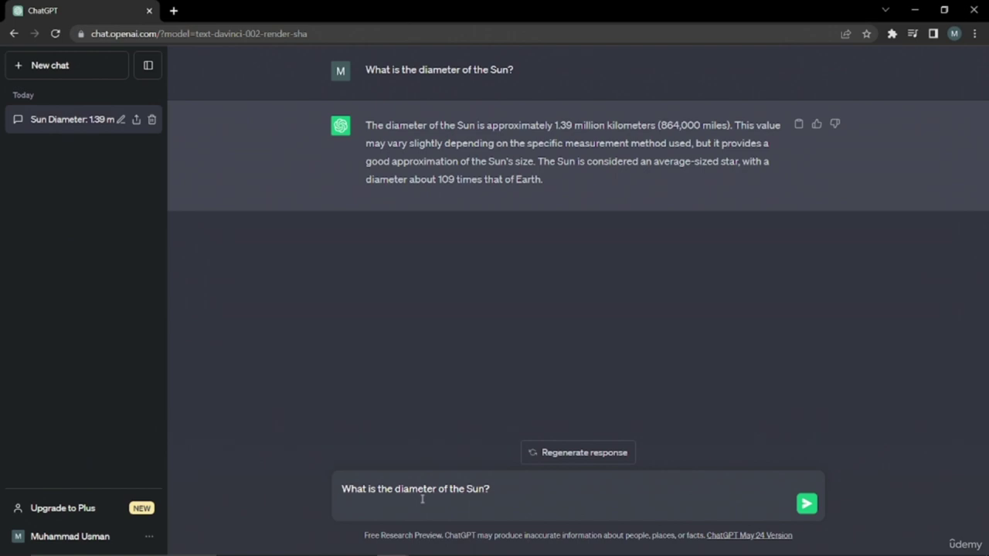
{"action": "type", "text": "lets"}
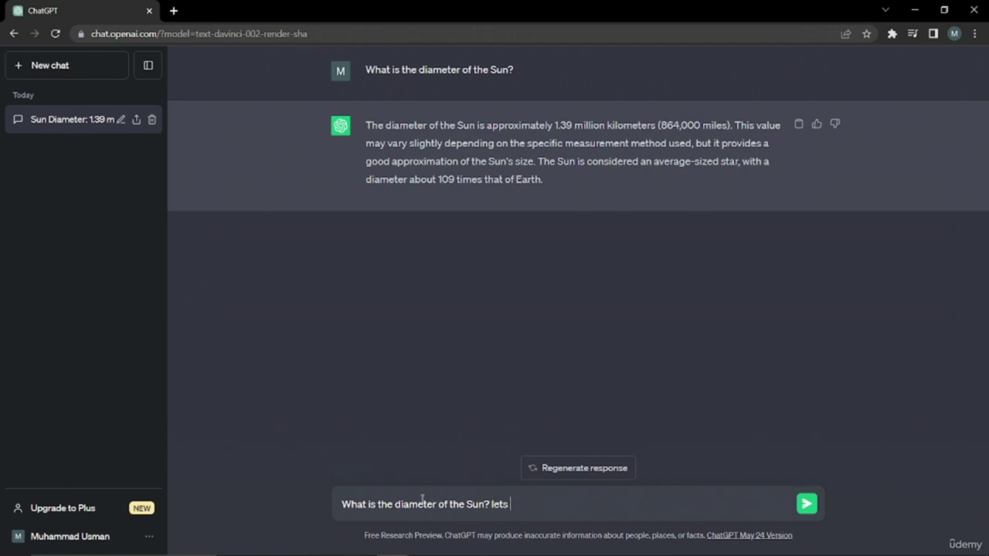
{"action": "type", "text": " go step by step"}
{"action": "key", "text": "Return"}
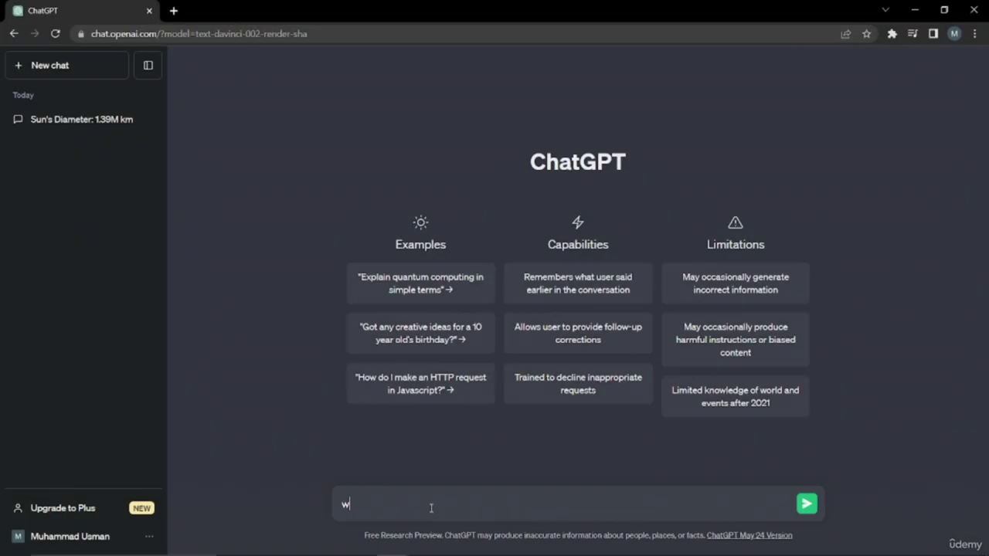
Ask "what is a simple quadratic formula?" in the new chat.
{"action": "type", "text": "hat is a simp;e"}
{"action": "key", "text": "BackSpace"}
{"action": "key", "text": "BackSpace"}
{"action": "type", "text": "le quadratic formu"}
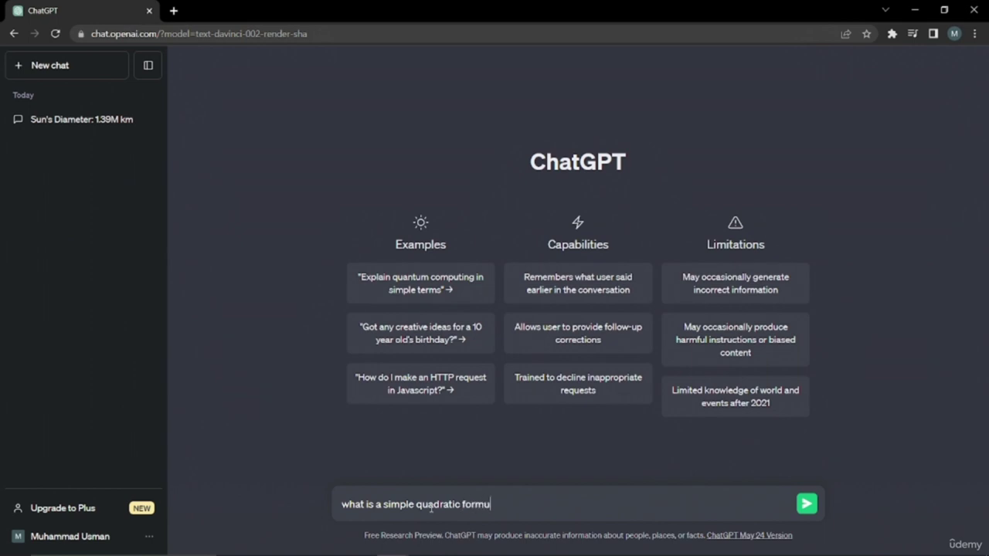
{"action": "type", "text": "la?"}
{"action": "key", "text": "Return"}
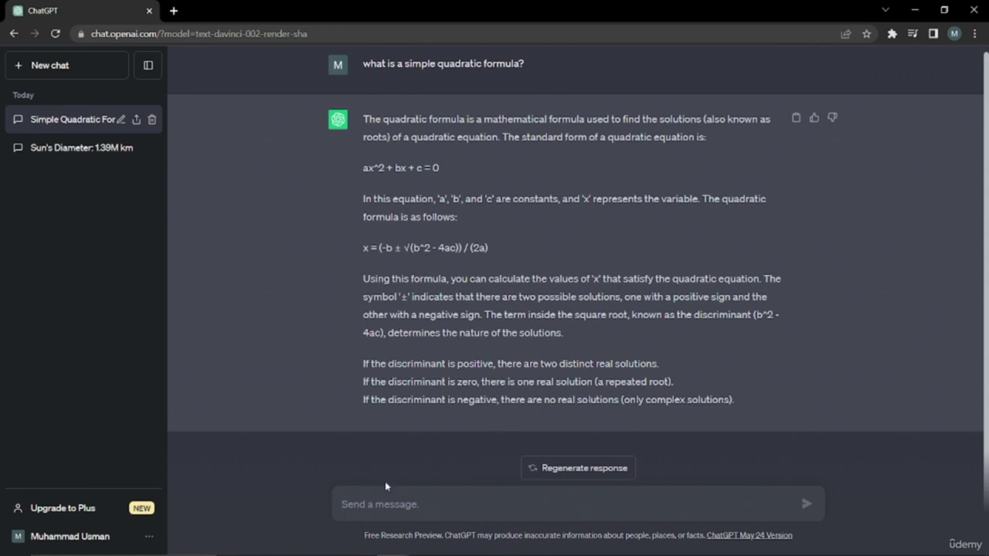
Send the follow-up prompt "What is quadratic formula? lets go step by step".
{"action": "type", "text": "What is quadratic formula?"}
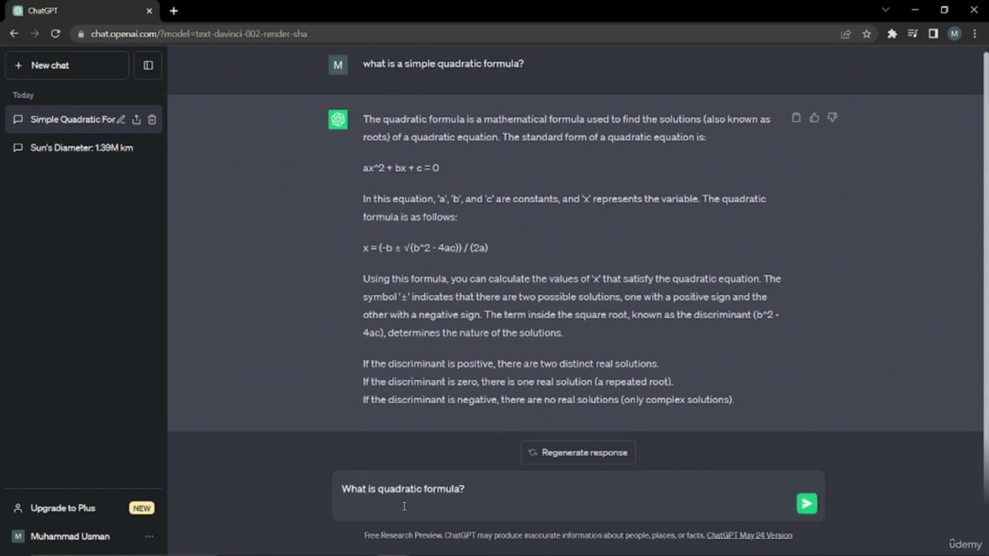
{"action": "key", "text": "BackSpace"}
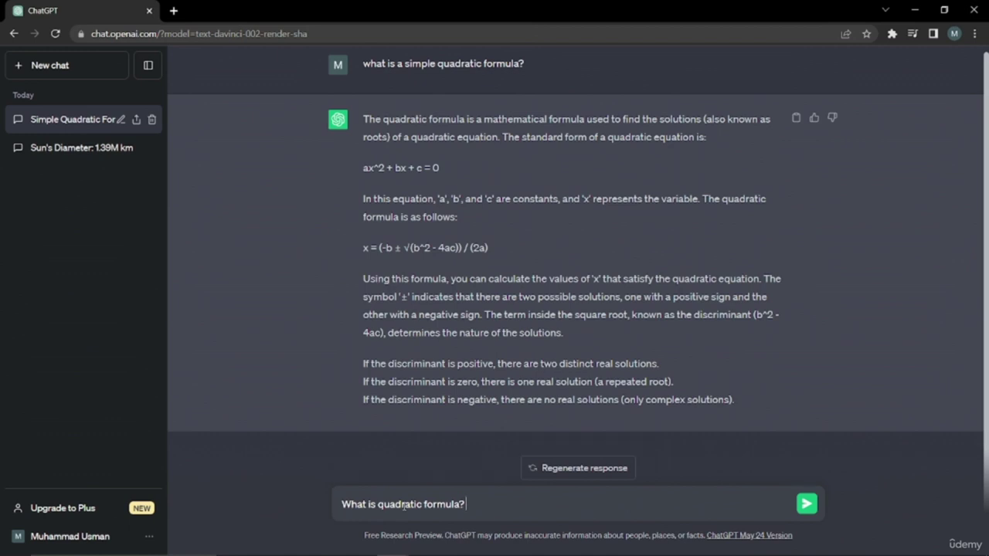
{"action": "type", "text": "Itets go stepo"}
{"action": "key", "text": "BackSpace"}
{"action": "type", "text": "by step"}
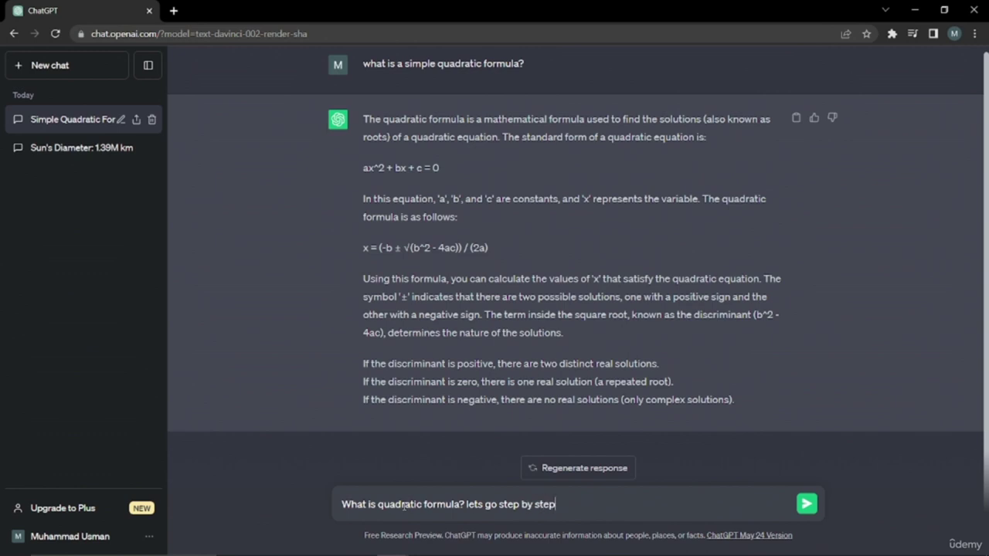
{"action": "key", "text": "Return"}
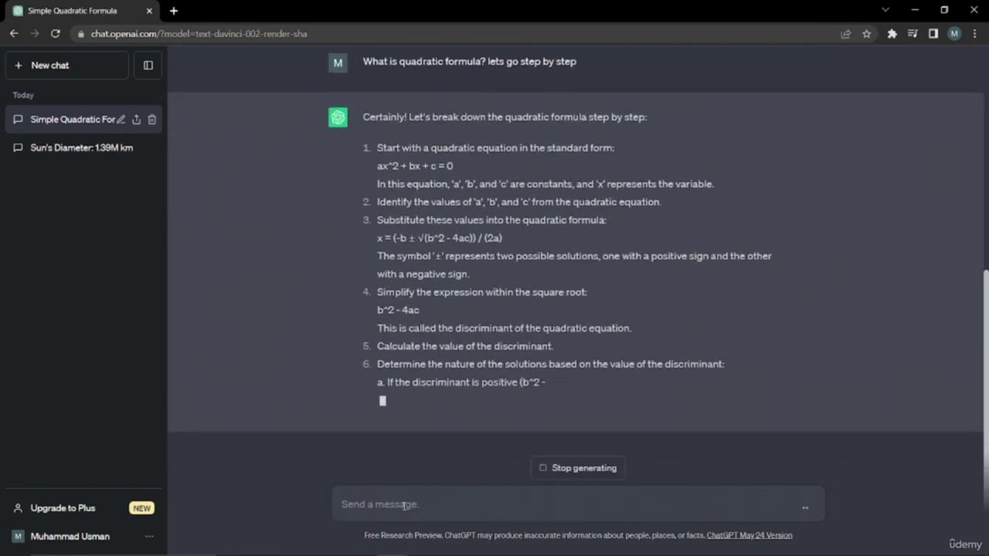
Read through the numbered step-by-step breakdown of the quadratic formula, including the discriminant and the final solution step.
{"action": "scroll", "coordinate": [578, 328], "scroll_direction": "up", "scroll_amount": 5}
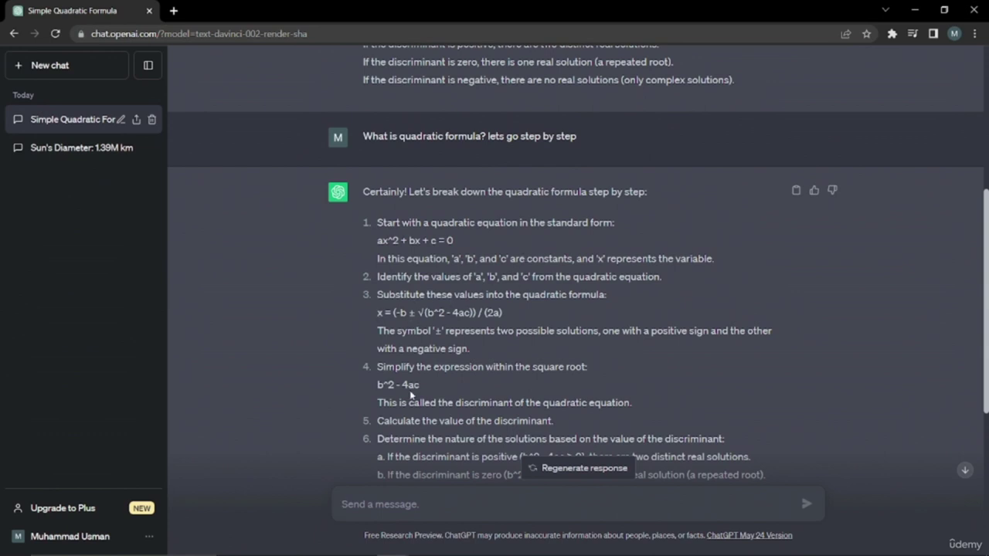
{"action": "scroll", "coordinate": [409, 394], "scroll_direction": "down", "scroll_amount": 1}
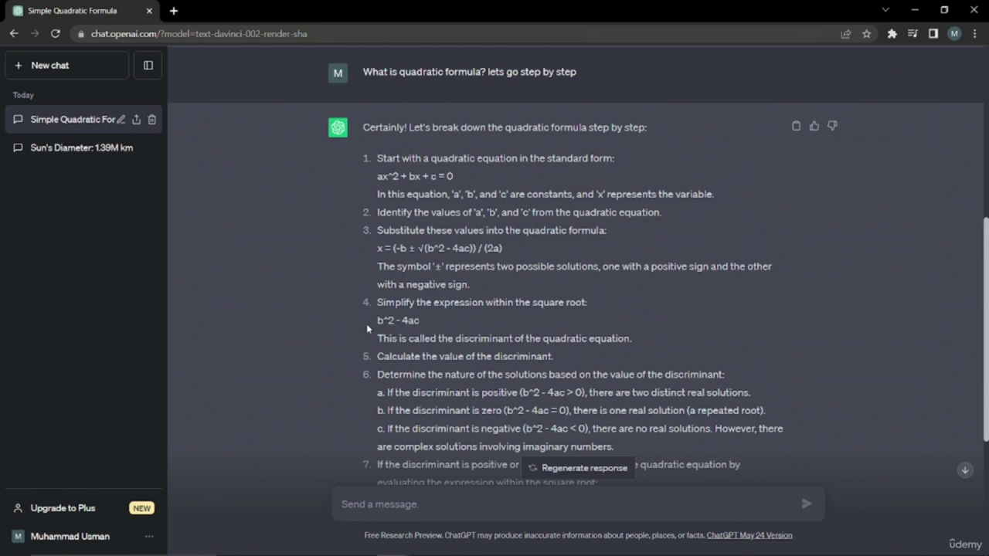
{"action": "left_click_drag", "start_coordinate": [378, 322], "coordinate": [480, 328]}
{"action": "left_click", "coordinate": [480, 328]}
{"action": "scroll", "coordinate": [480, 329], "scroll_direction": "down", "scroll_amount": 2}
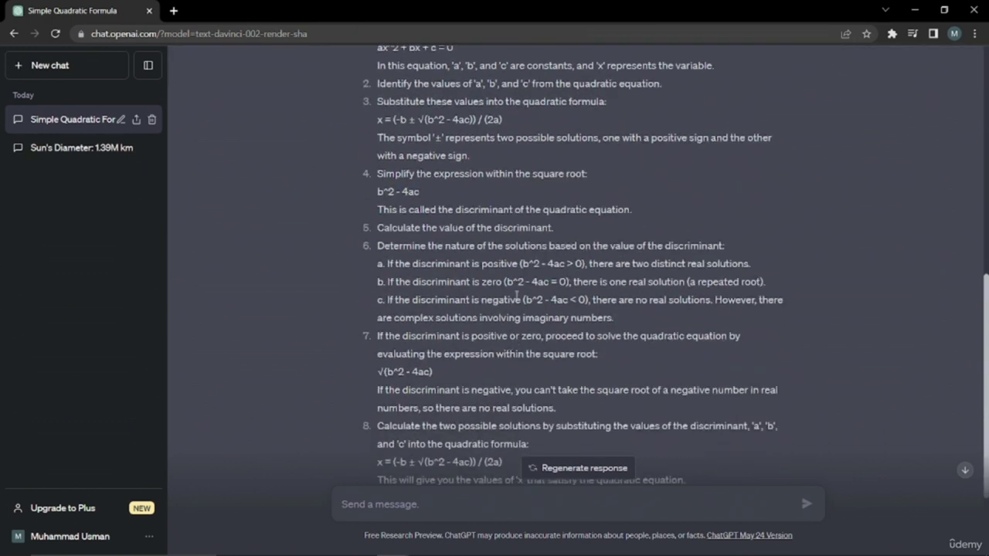
{"action": "scroll", "coordinate": [489, 335], "scroll_direction": "down", "scroll_amount": 2}
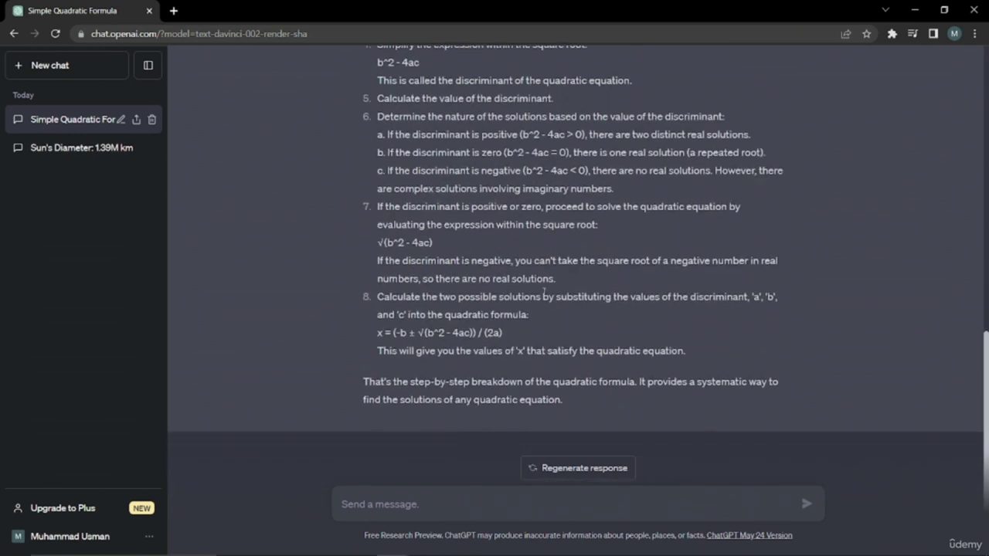
{"action": "left_click_drag", "start_coordinate": [389, 350], "coordinate": [705, 358]}
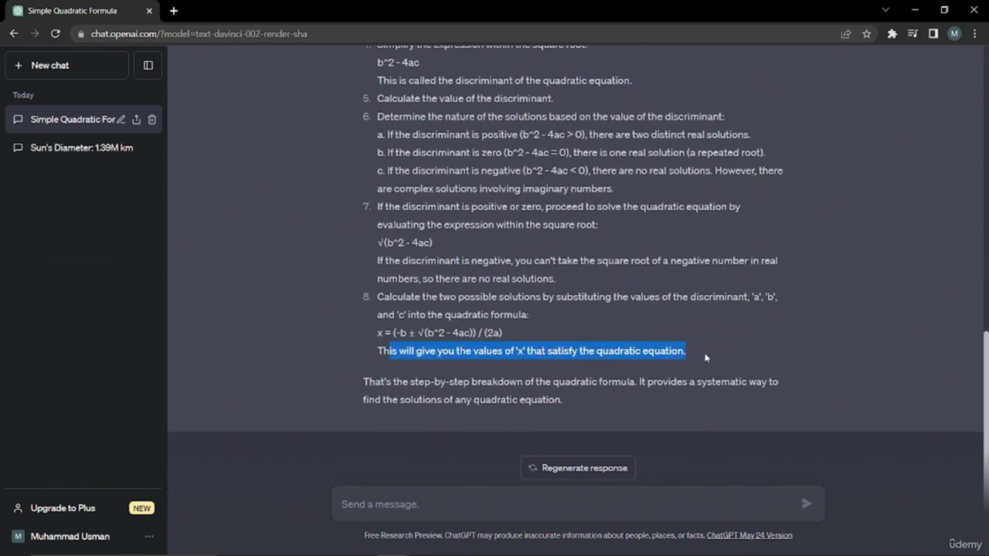
{"action": "left_click", "coordinate": [706, 358]}
{"action": "scroll", "coordinate": [433, 201], "scroll_direction": "up", "scroll_amount": 2}
{"action": "scroll", "coordinate": [334, 228], "scroll_direction": "down", "scroll_amount": 2}
{"action": "scroll", "coordinate": [573, 284], "scroll_direction": "up", "scroll_amount": 1}
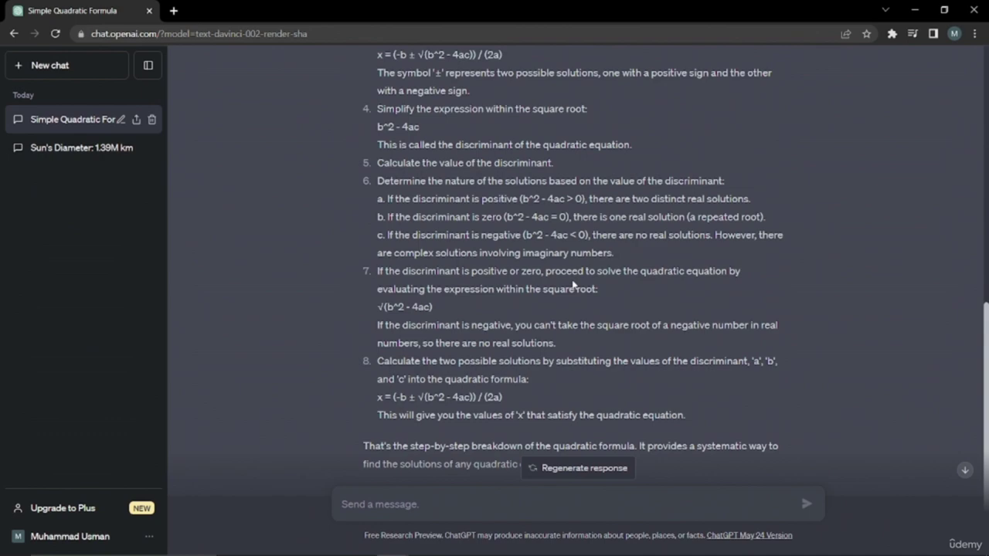
Return to the answer to the simple quadratic formula prompt and compare it with the step-by-step response below.
{"action": "scroll", "coordinate": [573, 284], "scroll_direction": "up", "scroll_amount": 8}
{"action": "left_click_drag", "start_coordinate": [352, 110], "coordinate": [747, 420]}
{"action": "left_click", "coordinate": [247, 222]}
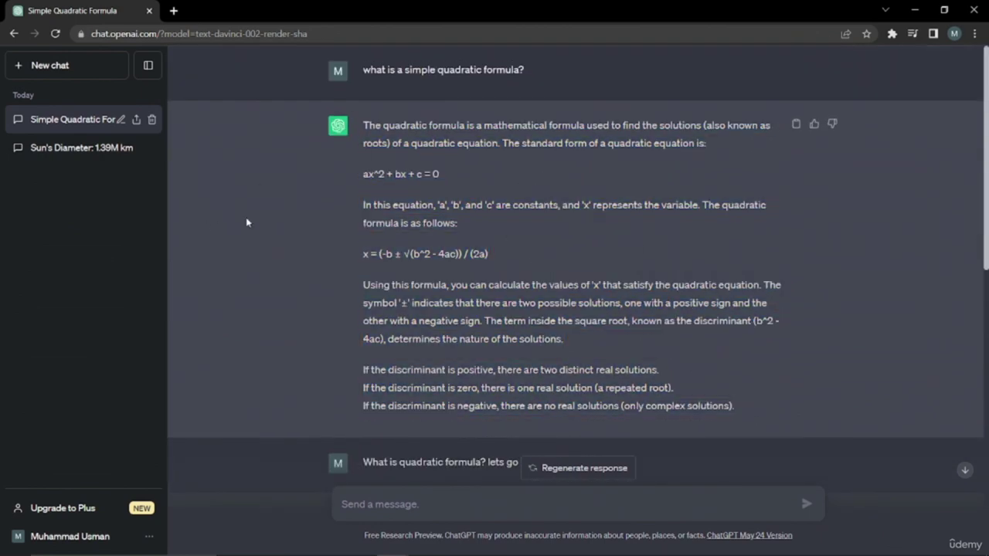
{"action": "scroll", "coordinate": [464, 278], "scroll_direction": "down", "scroll_amount": 10}
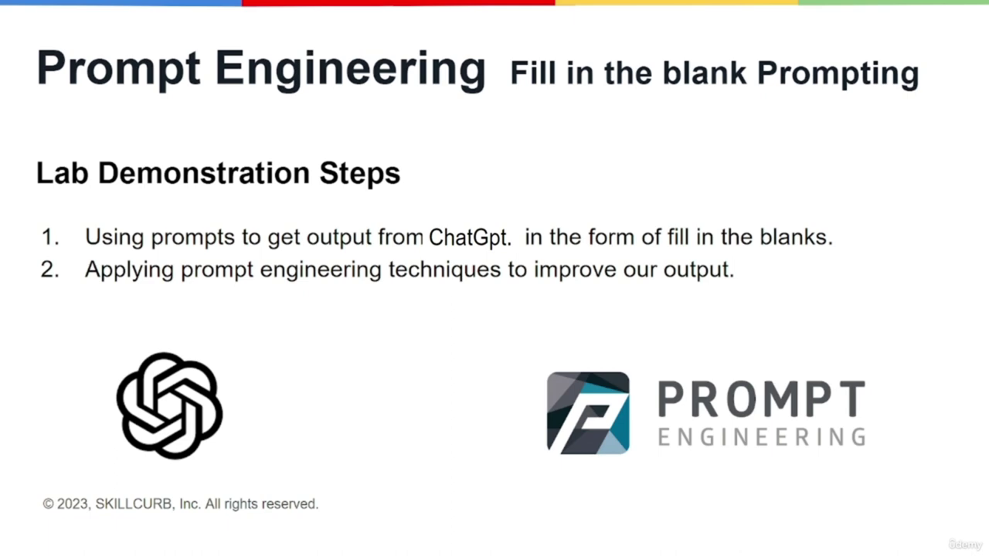
{"action": "key", "text": "Right"}
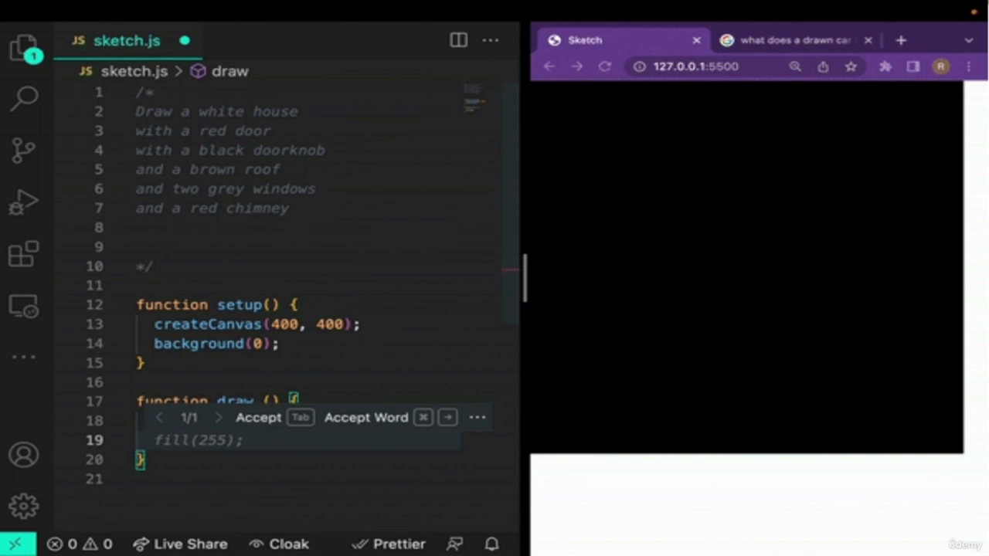
In VS Code, complete the house in draw() with fill(255) and rect(100, 100, 200, 200), save sketch.js, and begin another comment line.
{"action": "key", "text": "Tab"}
{"action": "key", "text": "Return"}
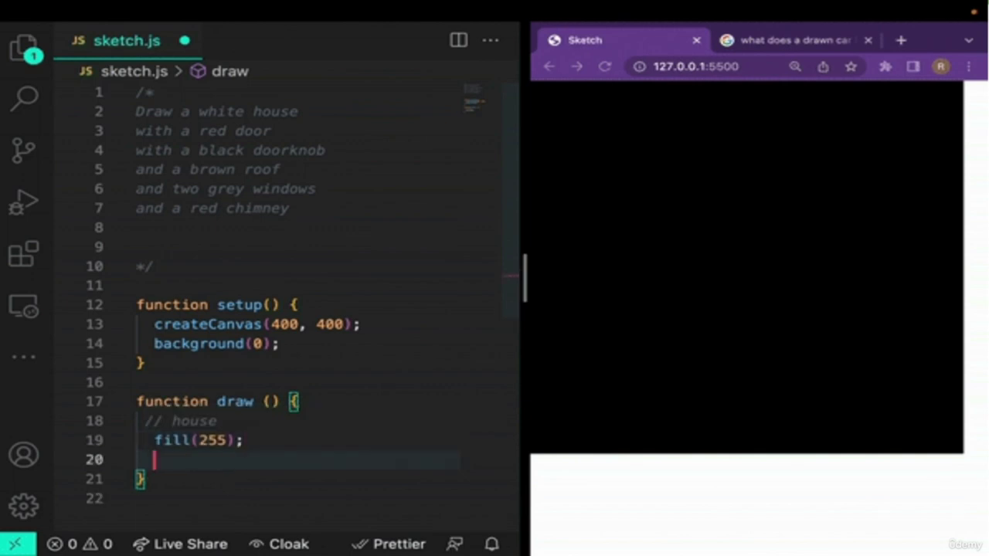
{"action": "key", "text": "Tab"}
{"action": "key", "text": "super+s"}
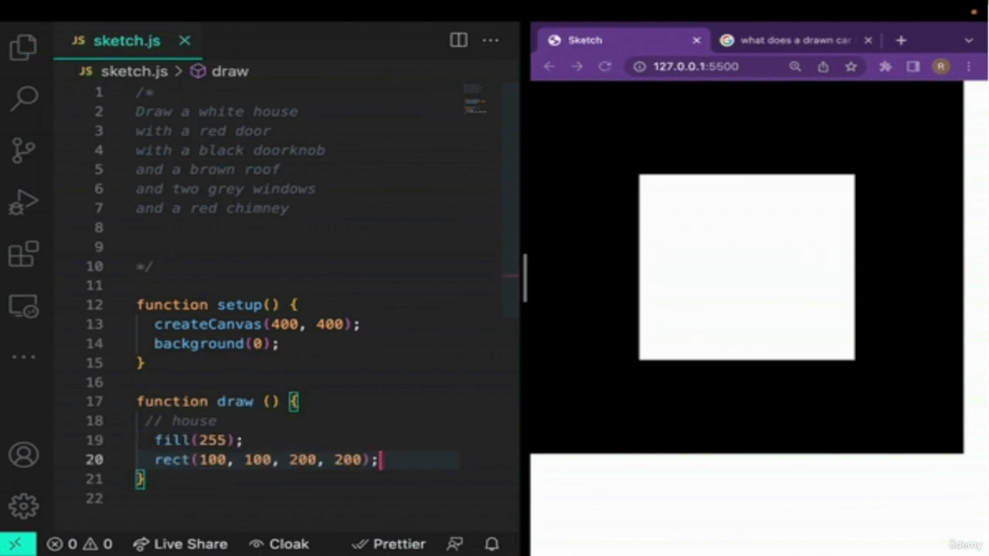
{"action": "key", "text": "Return"}
{"action": "type", "text": "// r"}
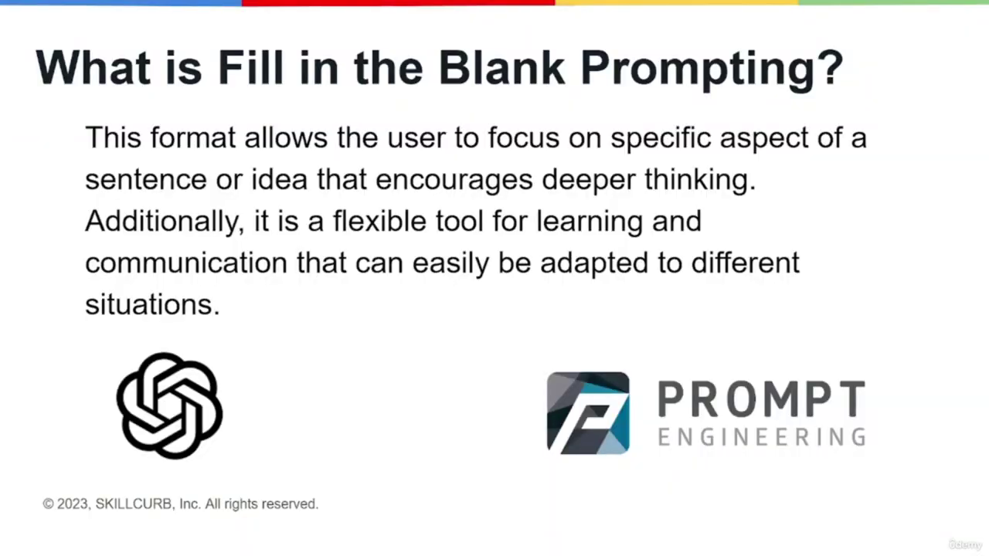
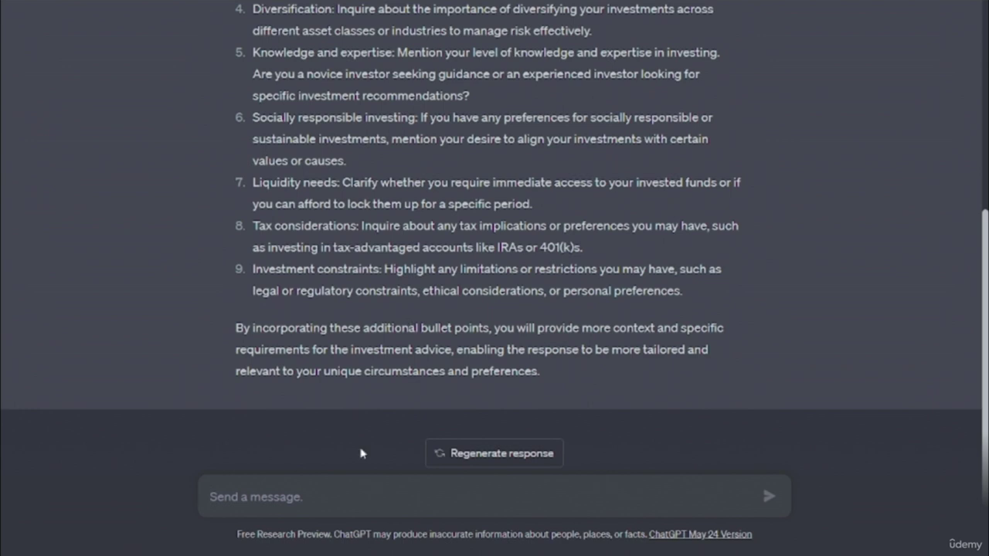
Send the prompt "Now turn these bullet points into a fill in the blank format where i can easily out my information into.".
{"action": "type", "text": "Now turn these bullet points into a fill in the blank format where i can easily out my information into."}
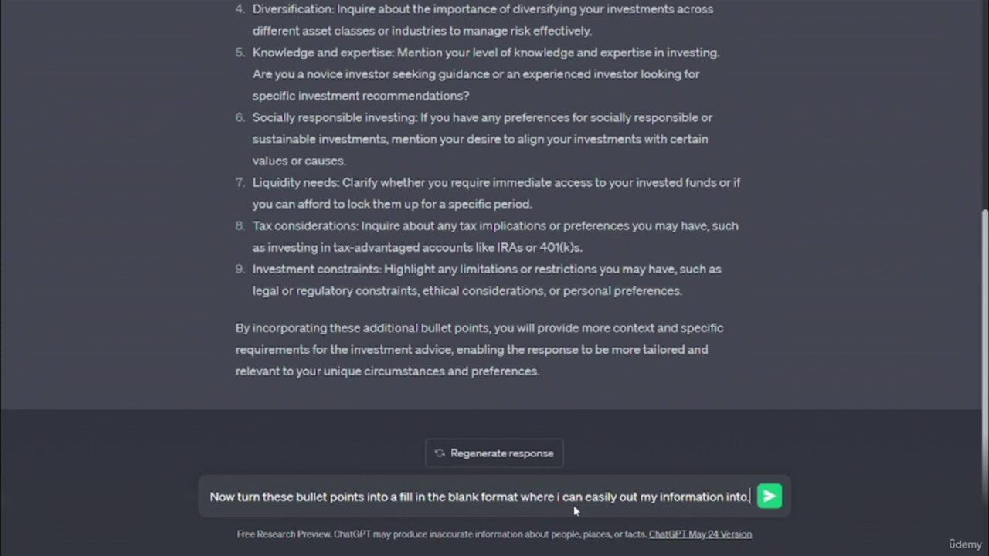
{"action": "key", "text": "Return"}
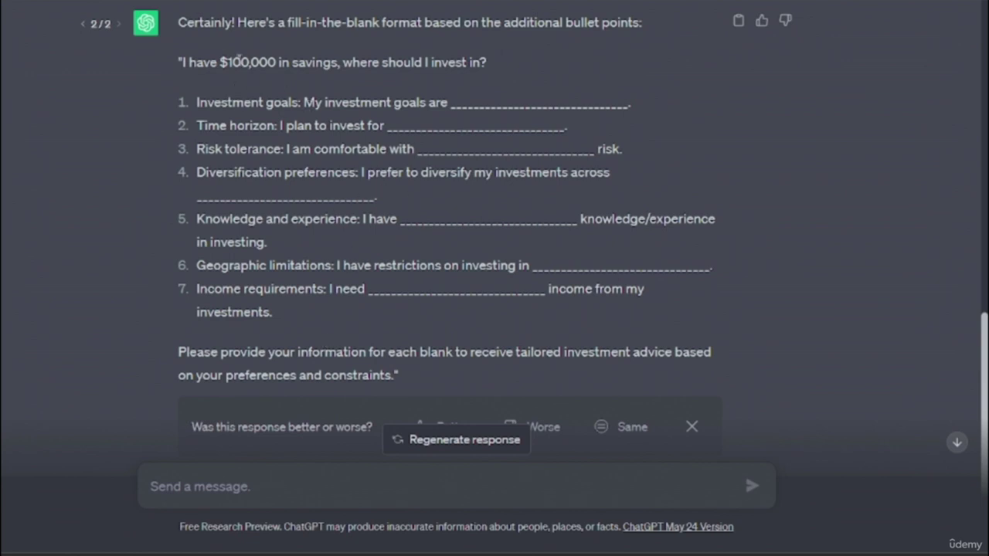
Copy the seven fill-in-the-blank items from the response, investment goals through income requirements, into a new message.
{"action": "left_click_drag", "start_coordinate": [197, 102], "coordinate": [680, 310]}
{"action": "key", "text": "ctrl+c"}
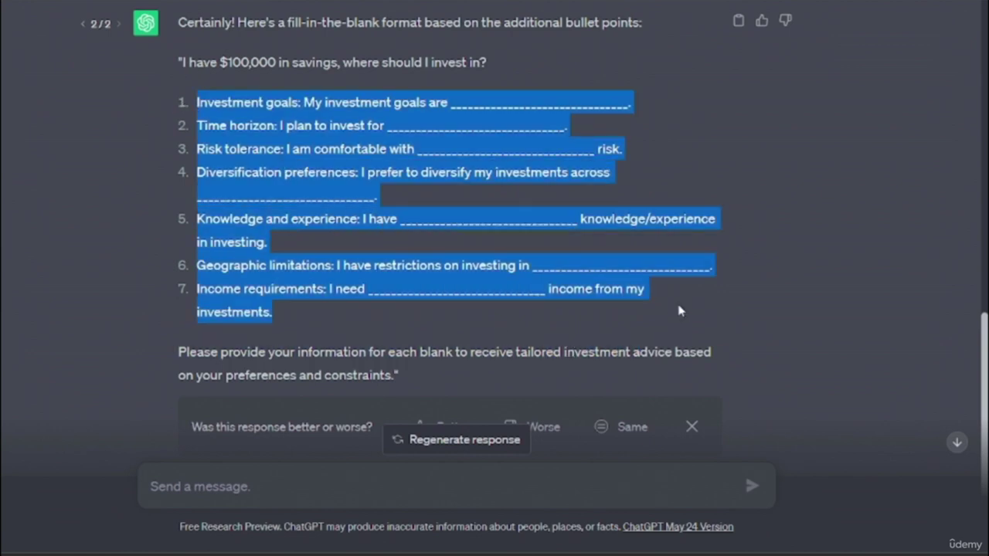
{"action": "left_click", "coordinate": [332, 491]}
{"action": "key", "text": "ctrl+v"}
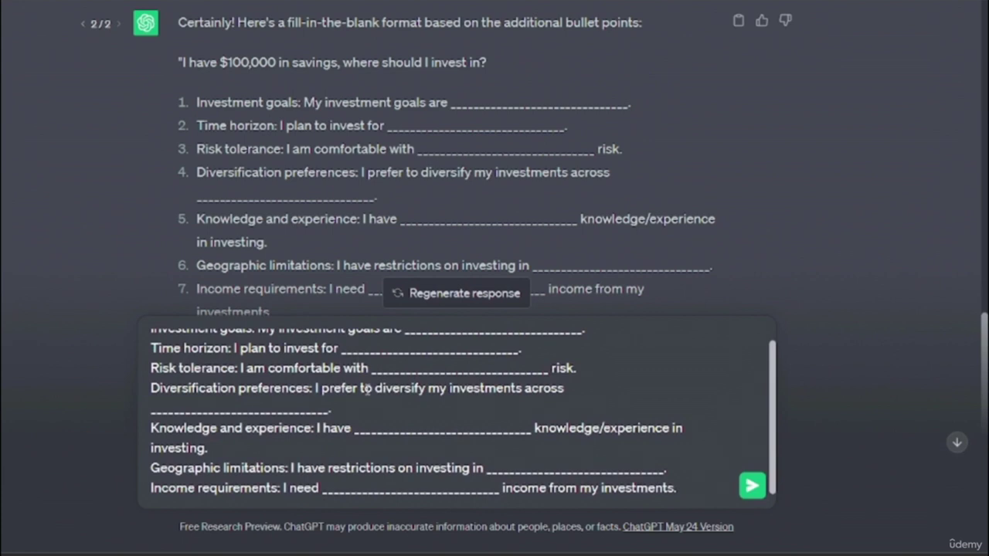
Fill in the investment goals blank with "starting by business" and the time horizon blank with "short term".
{"action": "scroll", "coordinate": [366, 388], "scroll_direction": "up", "scroll_amount": 1}
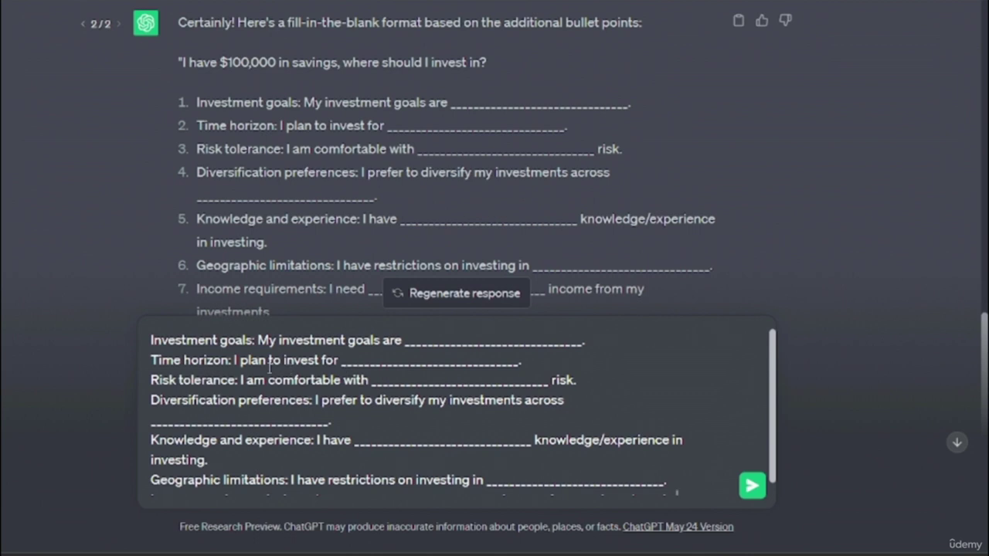
{"action": "left_click", "coordinate": [402, 341]}
{"action": "type", "text": "starting "}
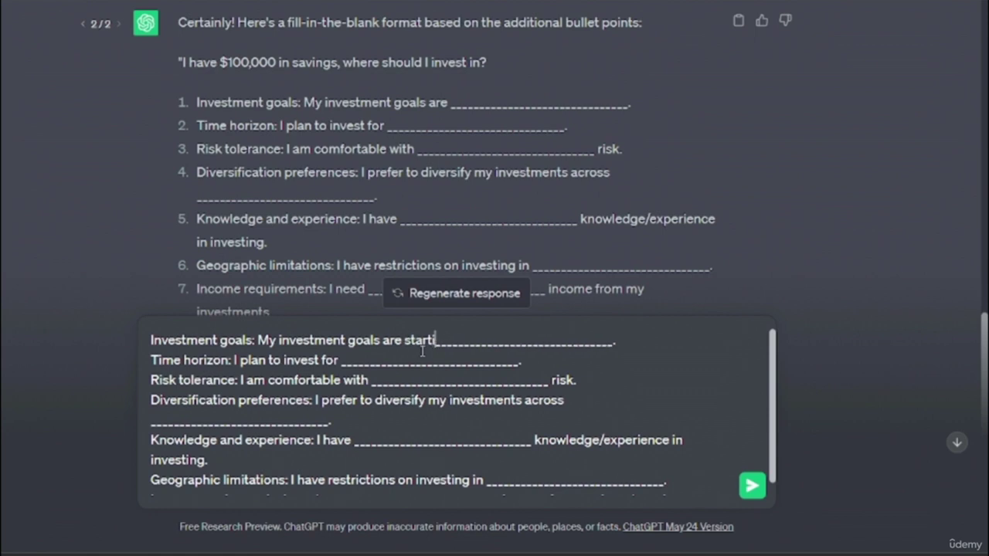
{"action": "type", "text": "by busi"}
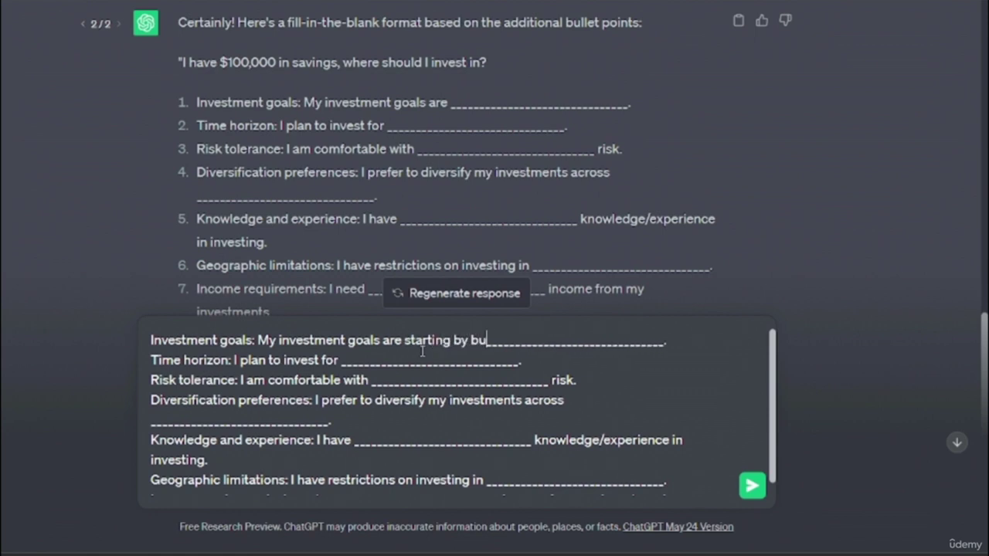
{"action": "type", "text": "ness"}
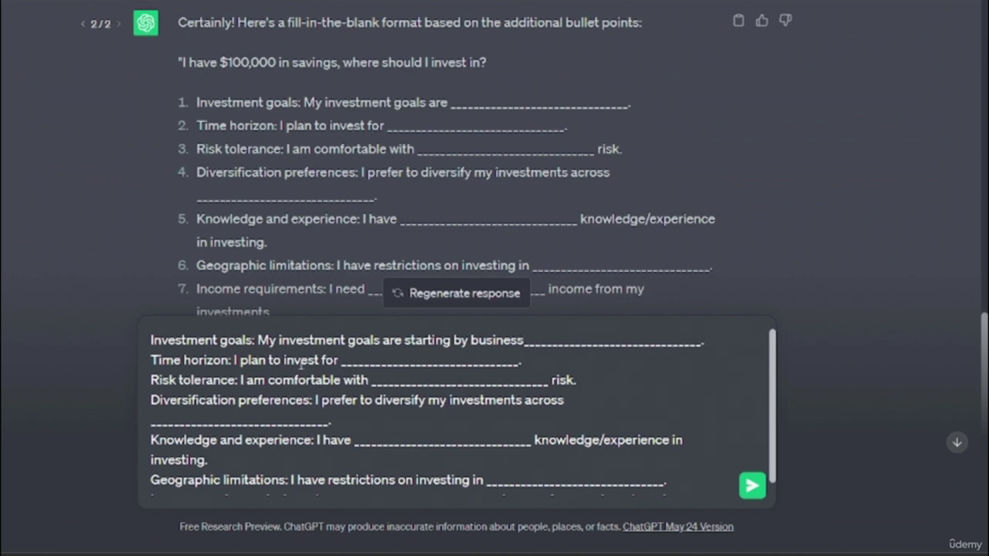
{"action": "left_click", "coordinate": [342, 362]}
{"action": "type", "text": "sho"}
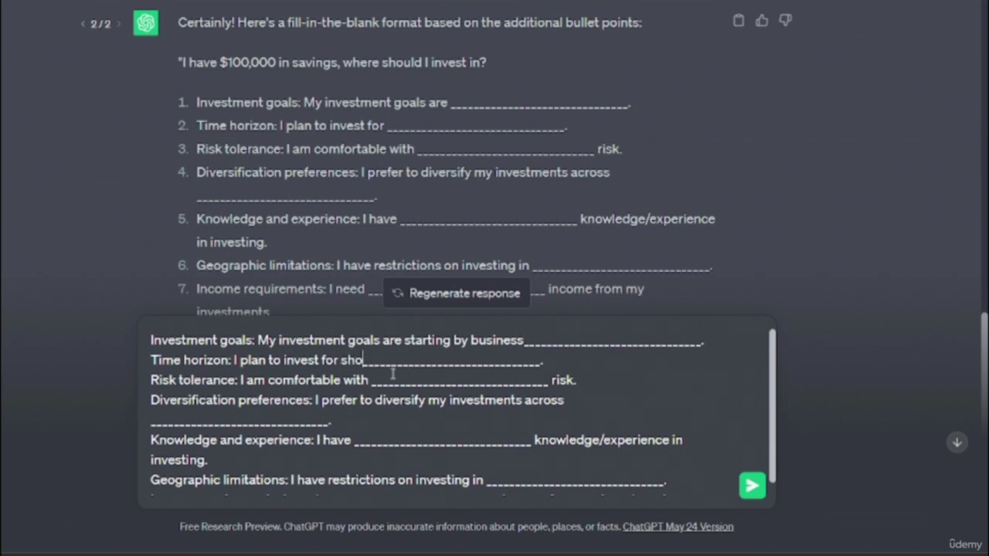
{"action": "type", "text": "rt term"}
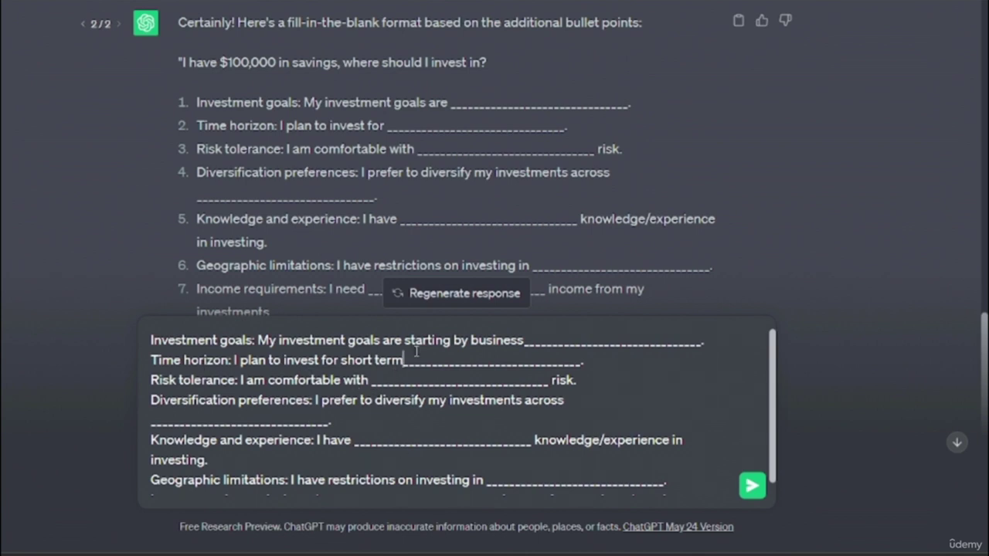
Fill in the risk tolerance blank of the message with "high".
{"action": "left_click", "coordinate": [372, 380]}
{"action": "type", "text": "high"}
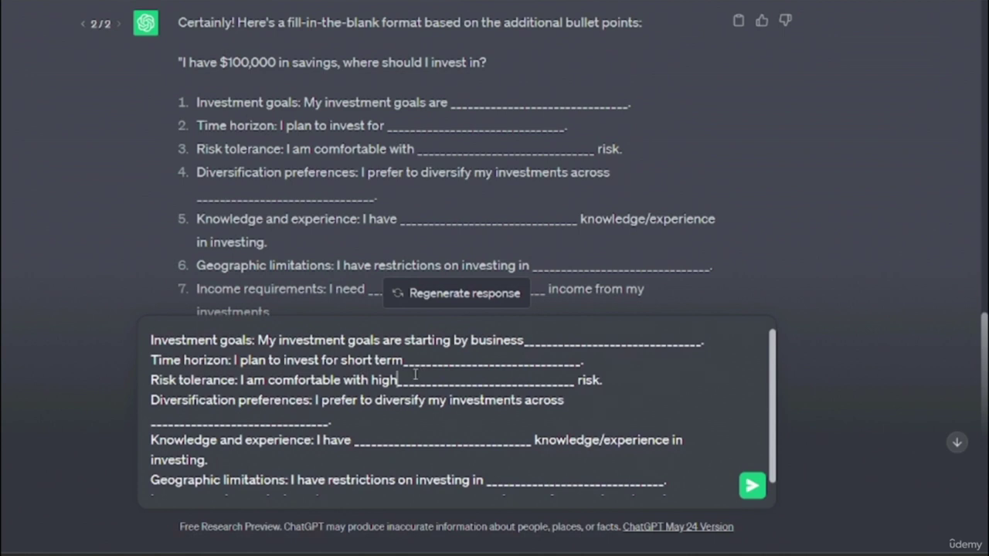
{"action": "type", "text": " asset"}
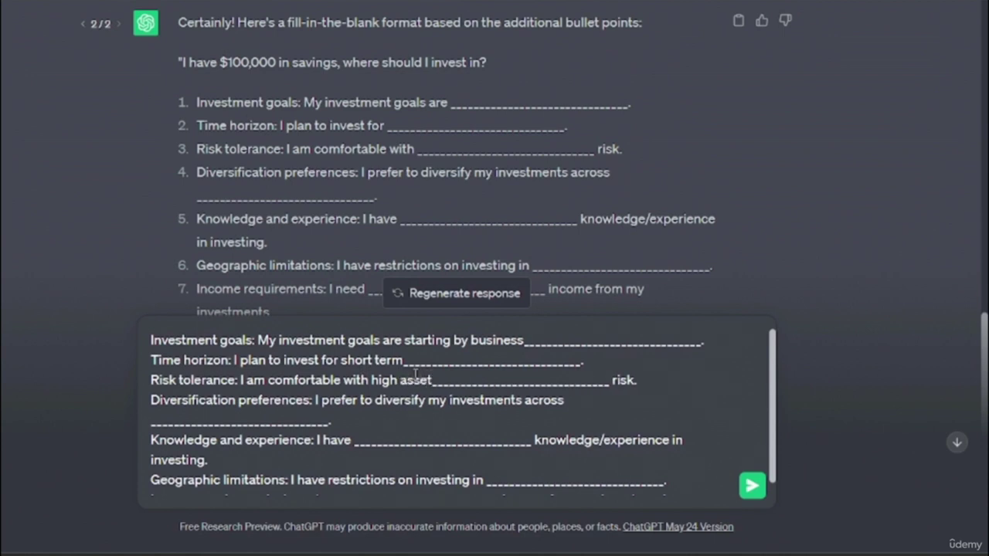
{"action": "key", "text": "BackSpace"}
{"action": "key", "text": "BackSpace"}
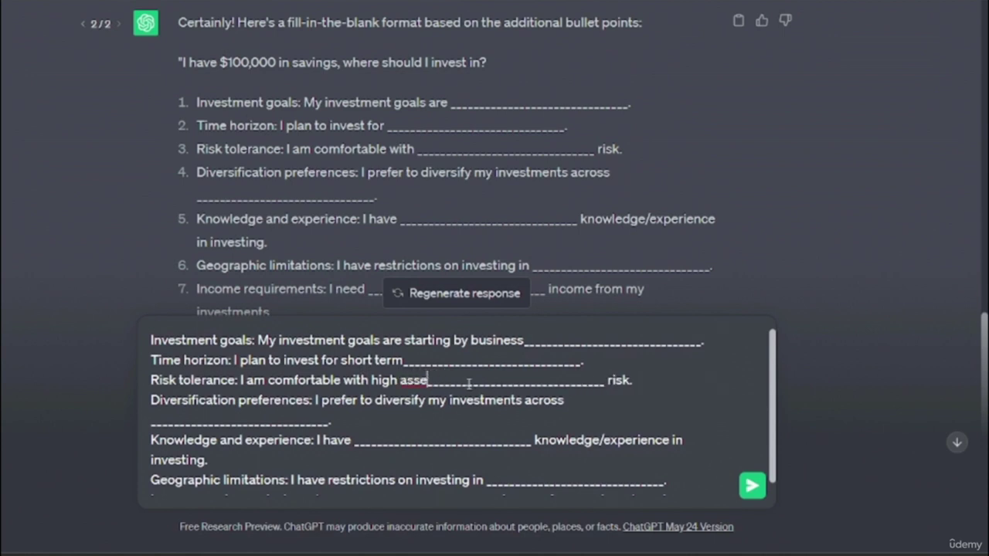
{"action": "key", "text": "BackSpace"}
{"action": "key", "text": "BackSpace"}
{"action": "key", "text": "BackSpace"}
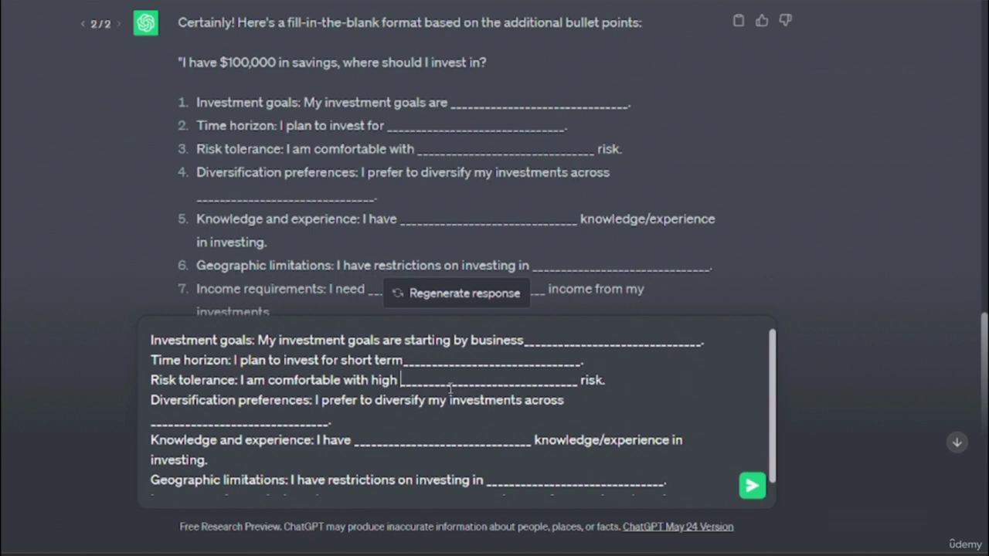
Fill in the diversification preferences blank with "asset" and the knowledge and experience blank with "normal experience".
{"action": "left_click", "coordinate": [153, 421]}
{"action": "type", "text": "asset"}
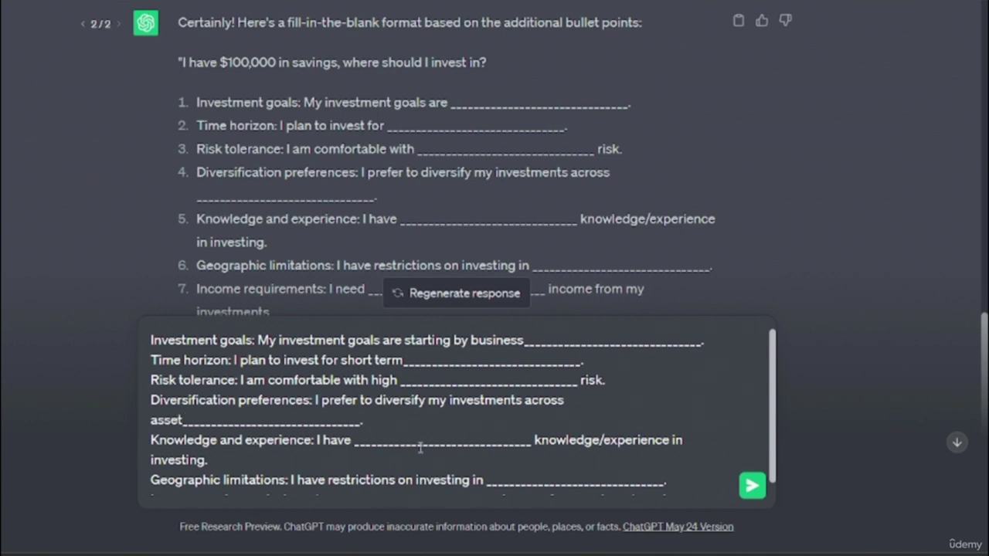
{"action": "left_click", "coordinate": [354, 440]}
{"action": "type", "text": "normal e"}
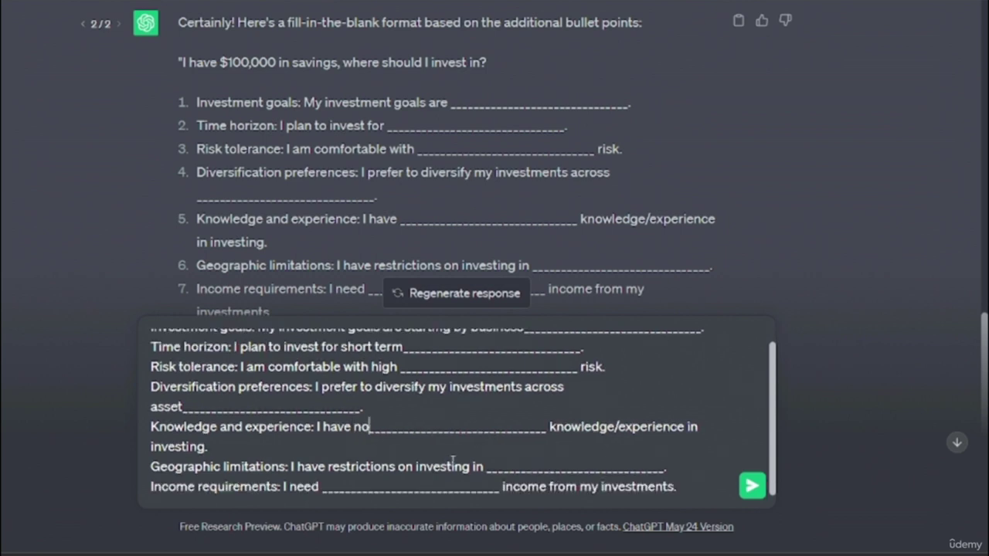
{"action": "type", "text": "xperienc"}
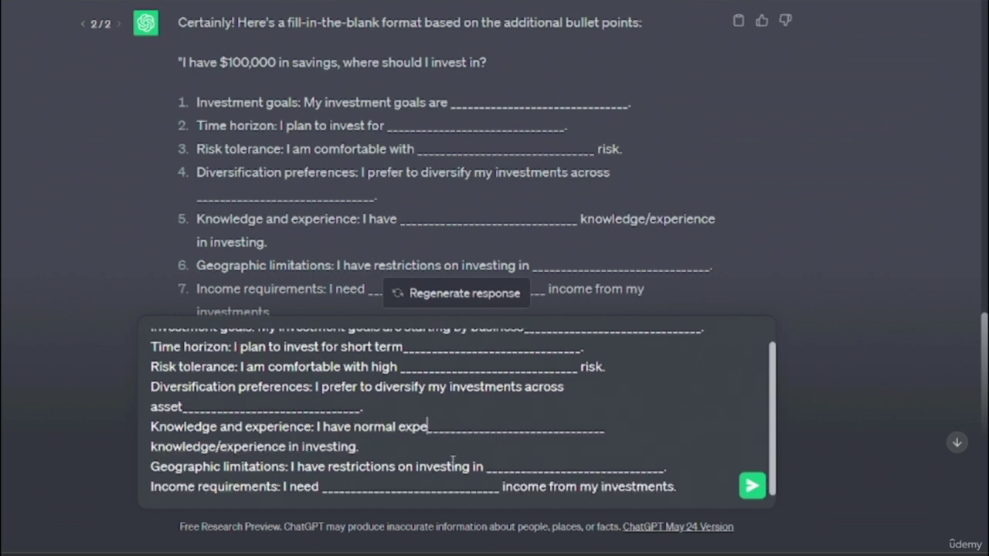
{"action": "type", "text": "e"}
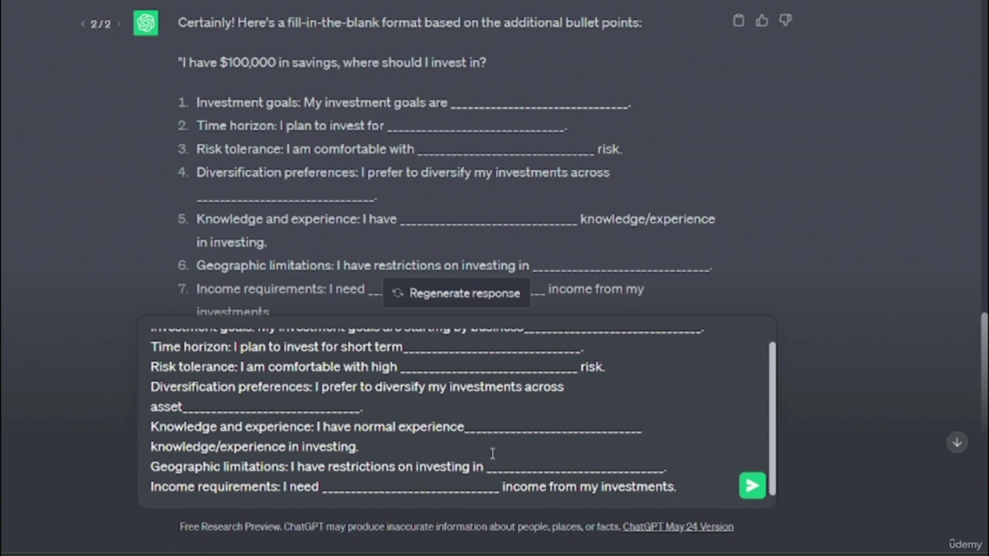
Add the closing request "suggest me the suitable output for the given information" after a blank line below the items and send the message.
{"action": "left_click", "coordinate": [679, 487]}
{"action": "key", "text": "shift+Return"}
{"action": "key", "text": "shift+Return"}
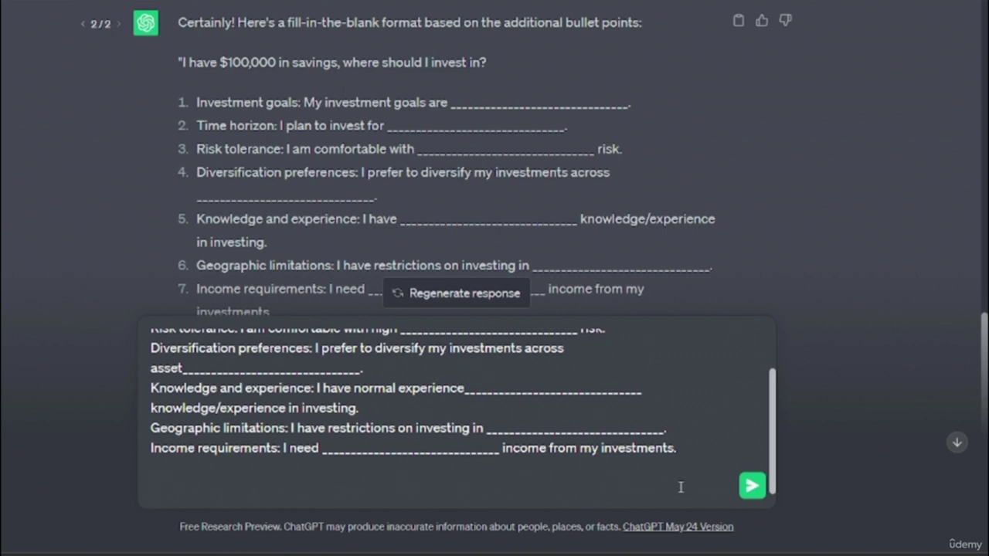
{"action": "type", "text": "suggest me"}
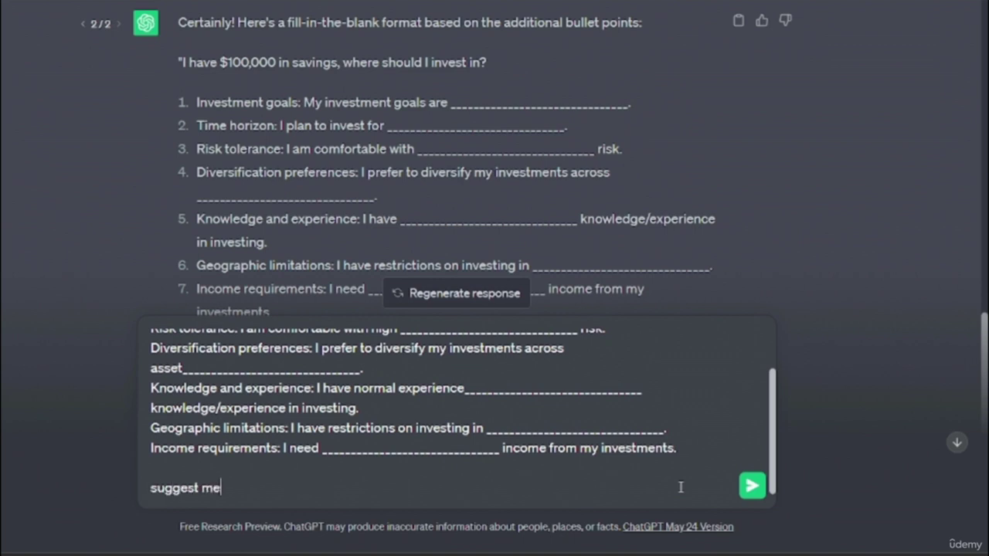
{"action": "type", "text": " the suitable output for the given information"}
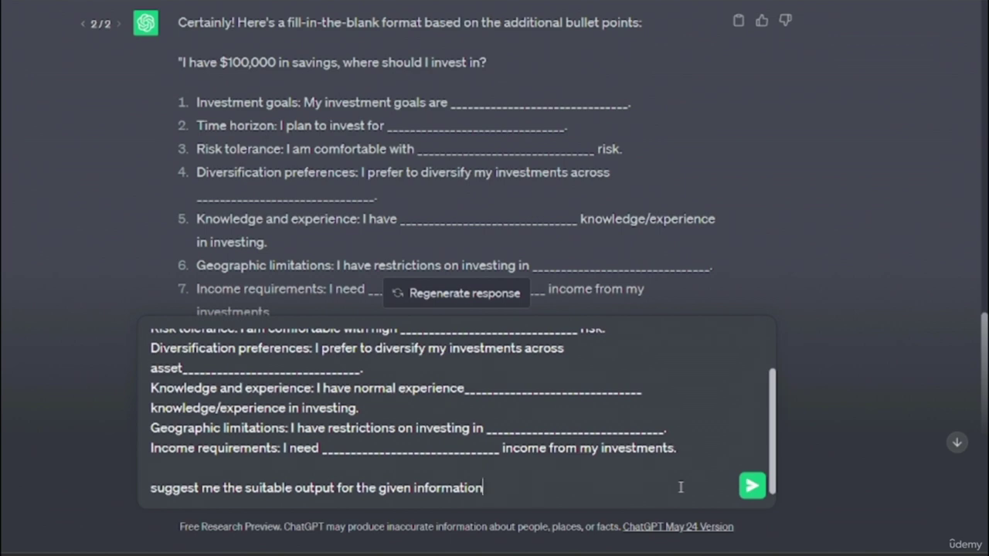
{"action": "key", "text": "Return"}
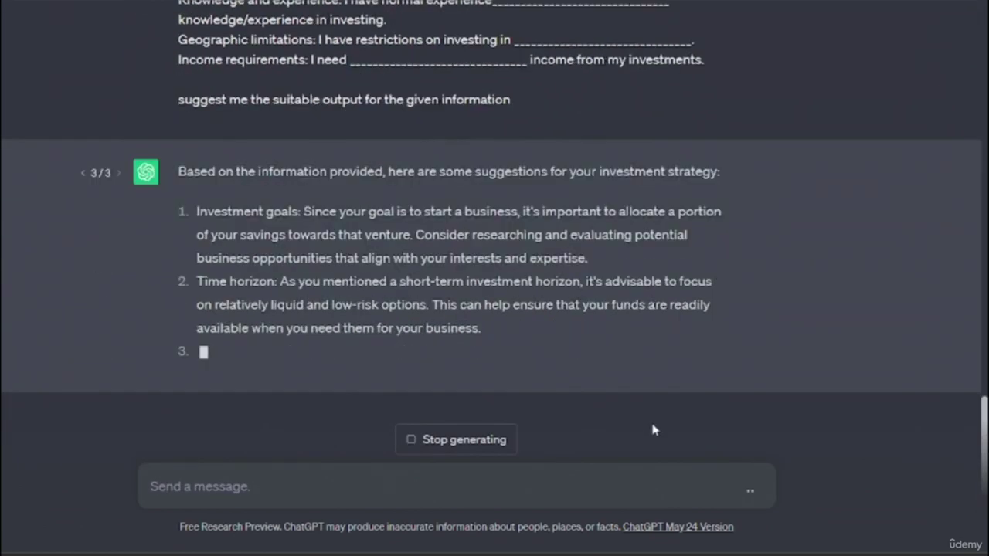
Check the risk tolerance suggestion in the new response against the filled-in items of the submitted prompt.
{"action": "scroll", "coordinate": [361, 102], "scroll_direction": "up", "scroll_amount": 5}
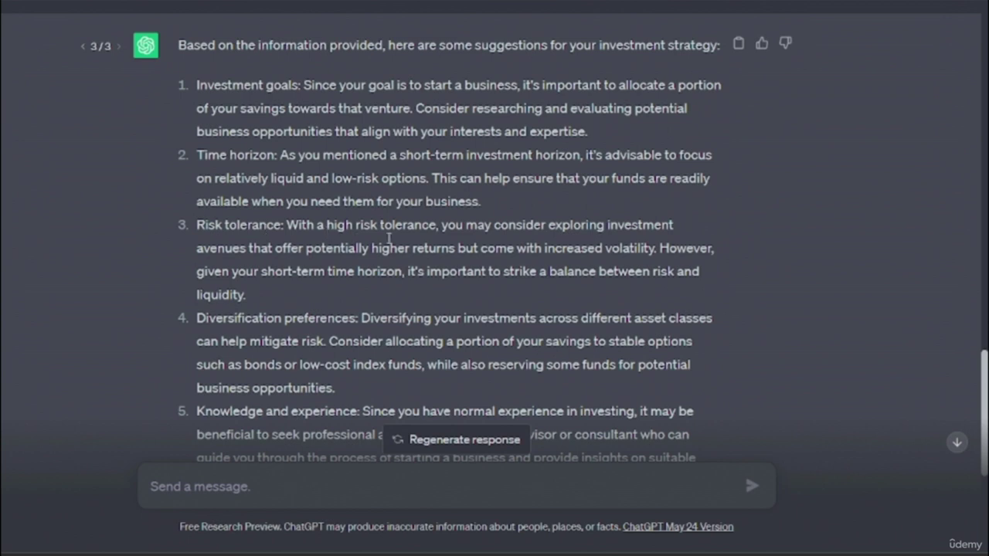
{"action": "left_click_drag", "start_coordinate": [328, 224], "coordinate": [355, 225]}
{"action": "left_click", "coordinate": [470, 230]}
{"action": "scroll", "coordinate": [477, 318], "scroll_direction": "up", "scroll_amount": 2}
{"action": "scroll", "coordinate": [477, 322], "scroll_direction": "up", "scroll_amount": 5}
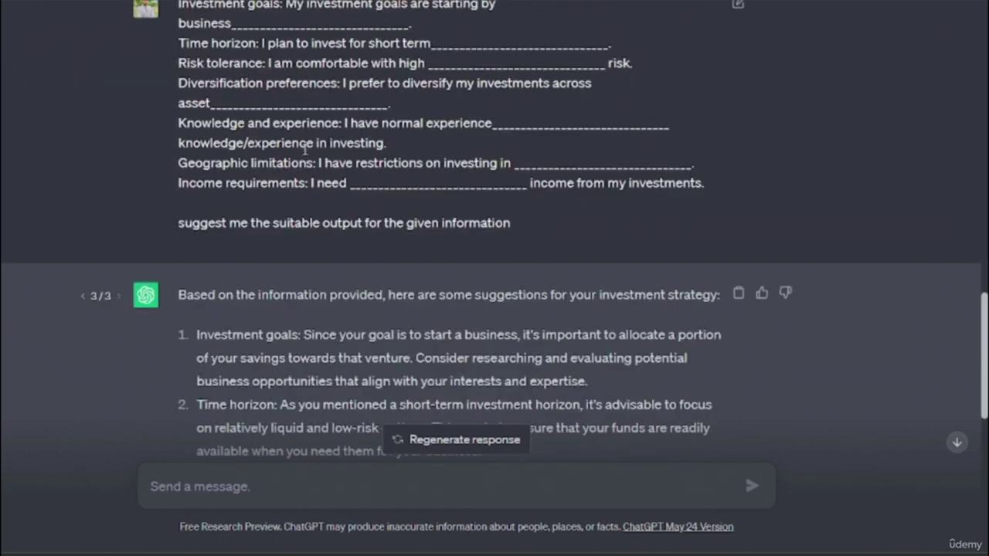
{"action": "scroll", "coordinate": [350, 219], "scroll_direction": "down", "scroll_amount": 2}
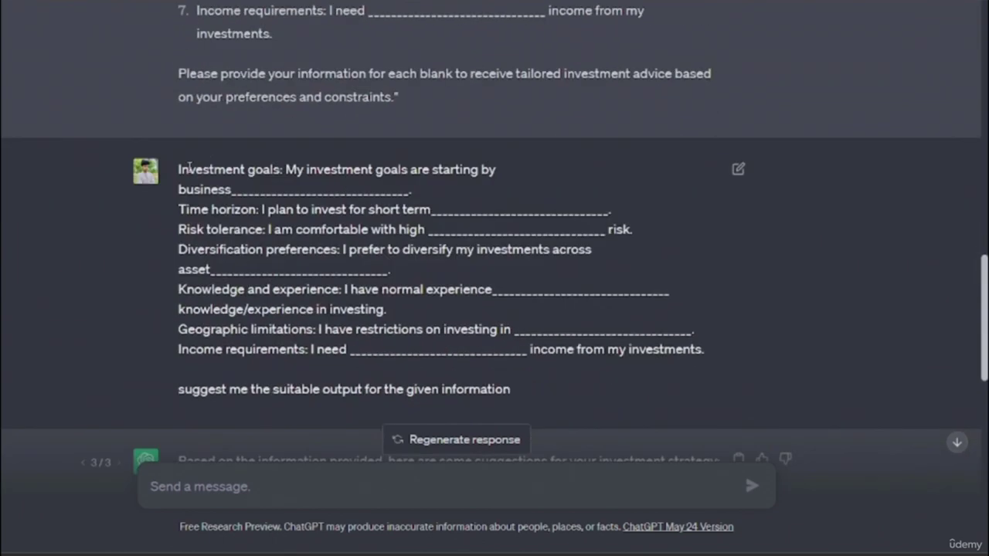
{"action": "left_click_drag", "start_coordinate": [178, 169], "coordinate": [691, 365]}
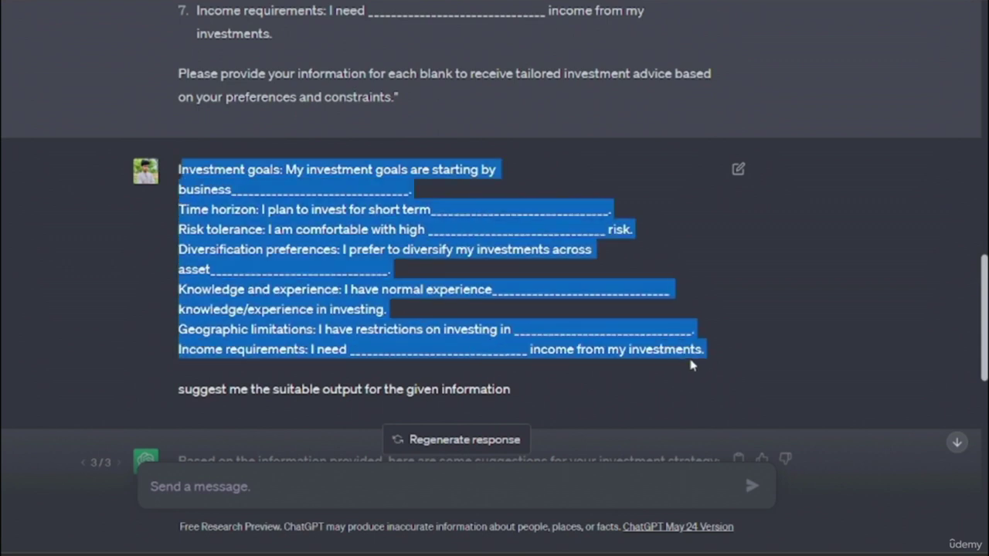
{"action": "left_click", "coordinate": [364, 221]}
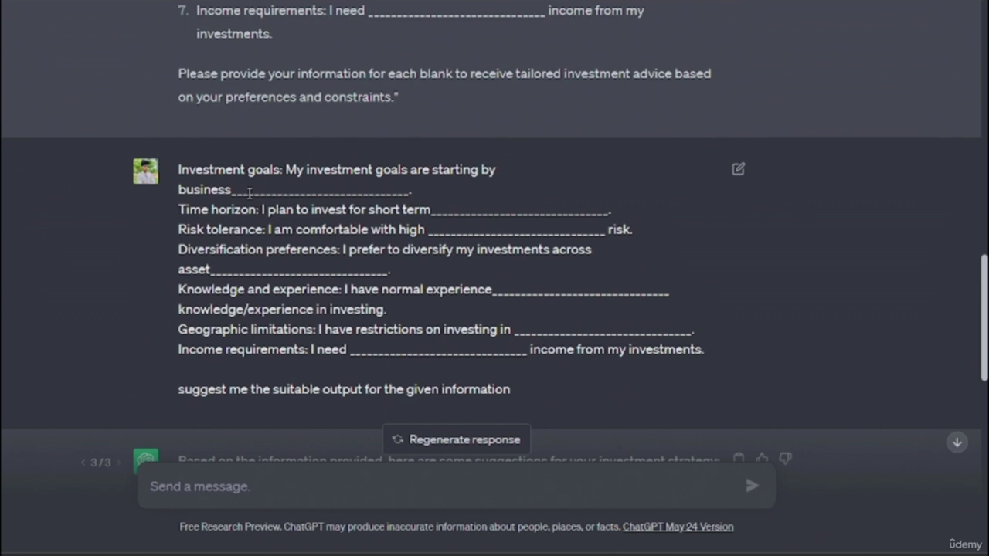
Read through the investment strategy suggestions from investment goals to income requirements and the closing advice.
{"action": "scroll", "coordinate": [250, 193], "scroll_direction": "down", "scroll_amount": 2}
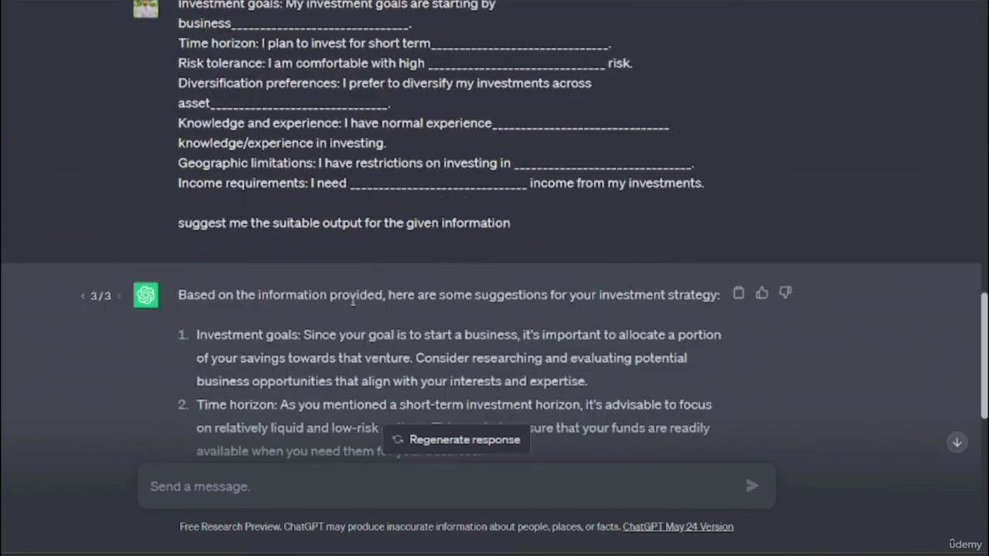
{"action": "scroll", "coordinate": [352, 302], "scroll_direction": "down", "scroll_amount": 2}
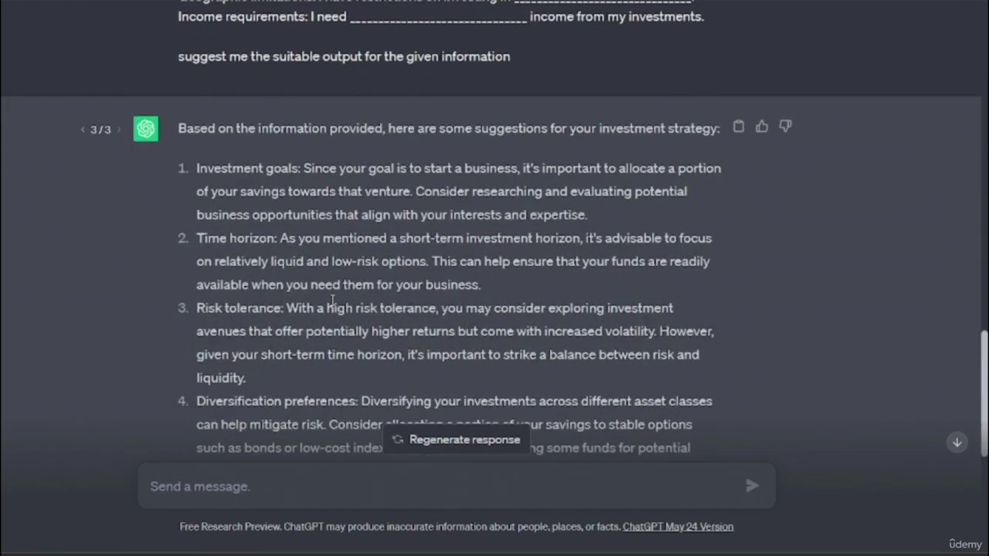
{"action": "scroll", "coordinate": [332, 302], "scroll_direction": "down", "scroll_amount": 2}
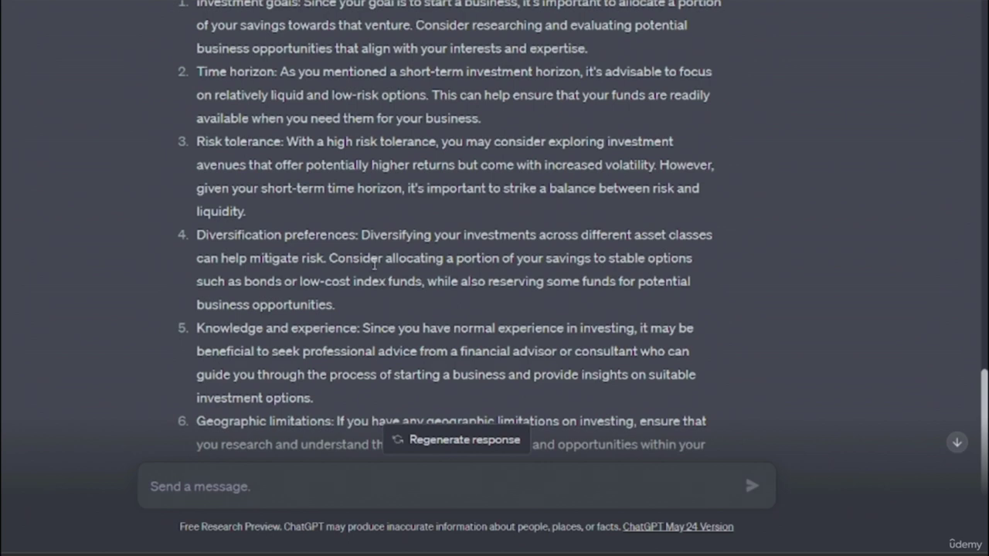
{"action": "scroll", "coordinate": [374, 264], "scroll_direction": "down", "scroll_amount": 3}
{"action": "scroll", "coordinate": [374, 265], "scroll_direction": "down", "scroll_amount": 1}
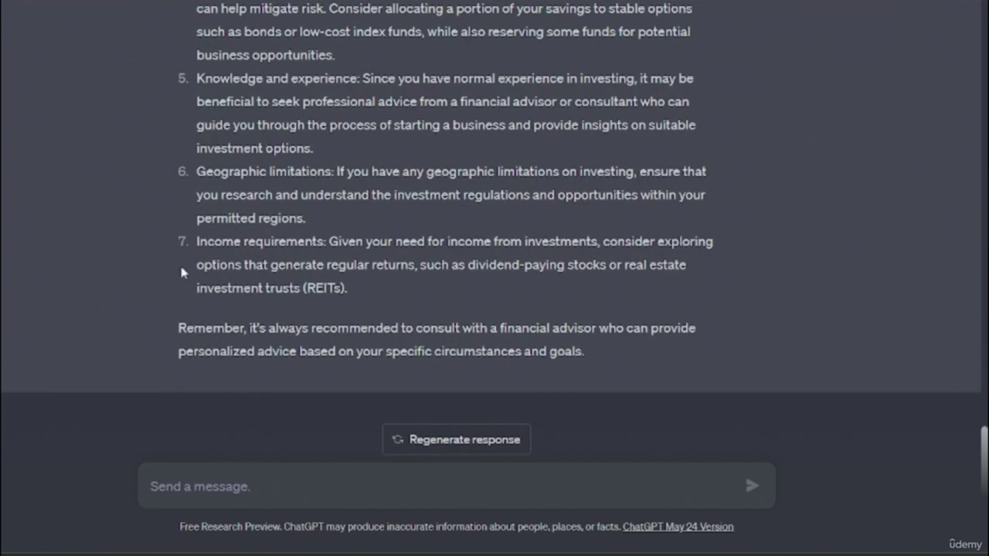
{"action": "scroll", "coordinate": [260, 224], "scroll_direction": "up", "scroll_amount": 3}
{"action": "scroll", "coordinate": [259, 224], "scroll_direction": "up", "scroll_amount": 2}
{"action": "scroll", "coordinate": [261, 224], "scroll_direction": "down", "scroll_amount": 4}
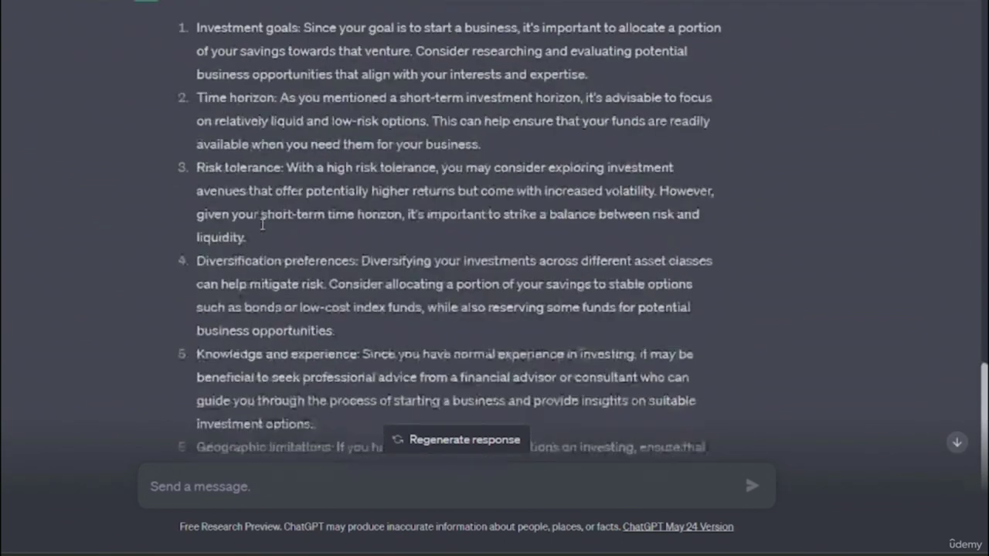
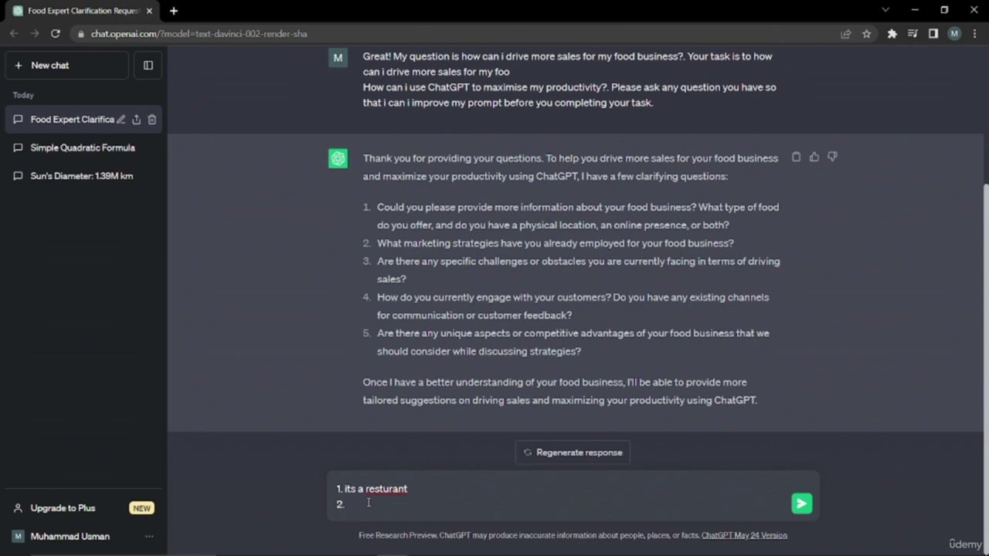
Answer clarifying question 2 with "we dont have any current marketing strategies" and question 3 with "we are facing very less amount of customers".
{"action": "type", "text": "we dont have any current marketing strategies"}
{"action": "key", "text": "shift+Return"}
{"action": "type", "text": "3."}
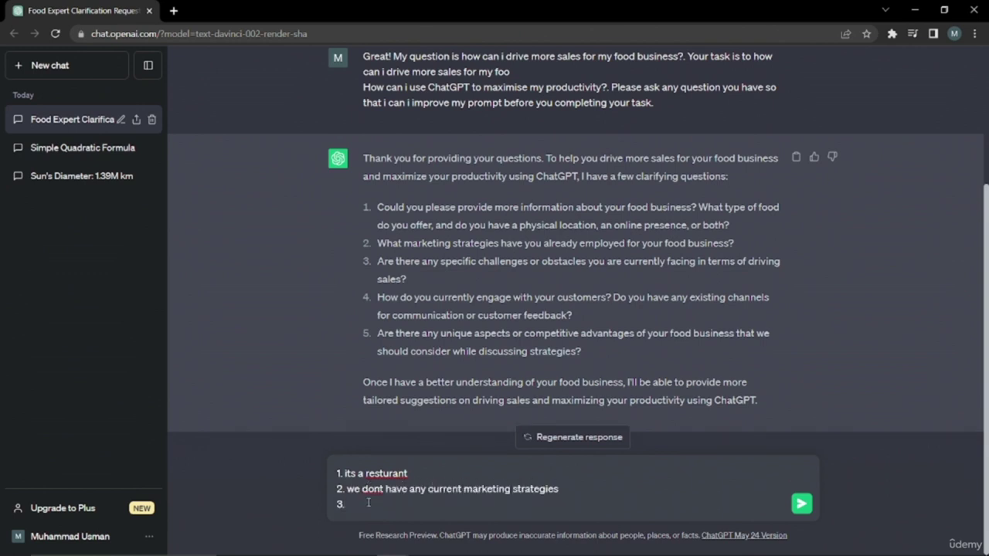
{"action": "type", "text": "we are facing very less amount of customers"}
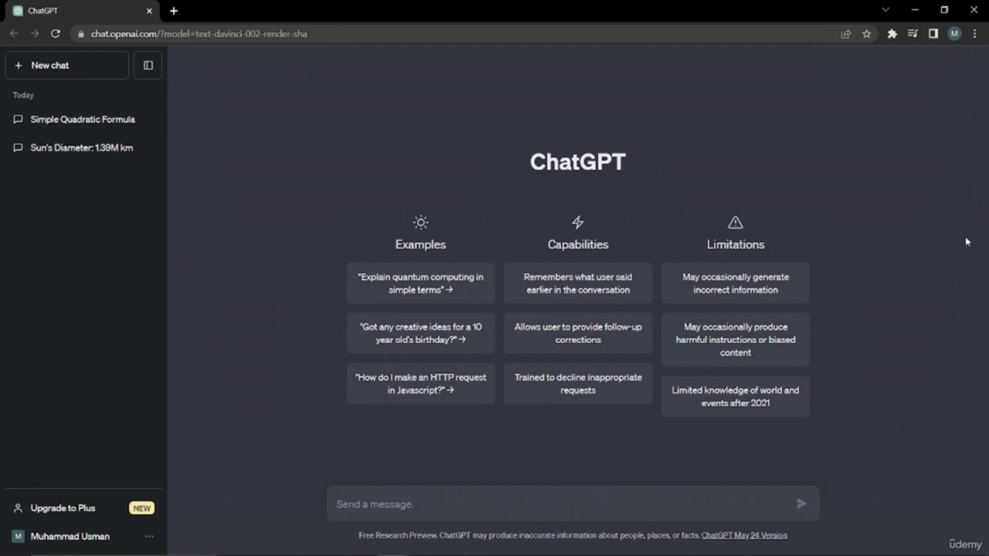
Send a prompt making the assistant an expert in the field of food industry that must ask bullet-point clarification questions before generating its answer.
{"action": "type", "text": "You are an expert in the field of [industry]. I'm going to ask you some specific tasks to complete but before you answer, I want you to do the following: If you any question about my tasks or uncertainty about delivering the best answer possible, always ask the bullet points possible for clarification before generating your answer. Is that understood?"}
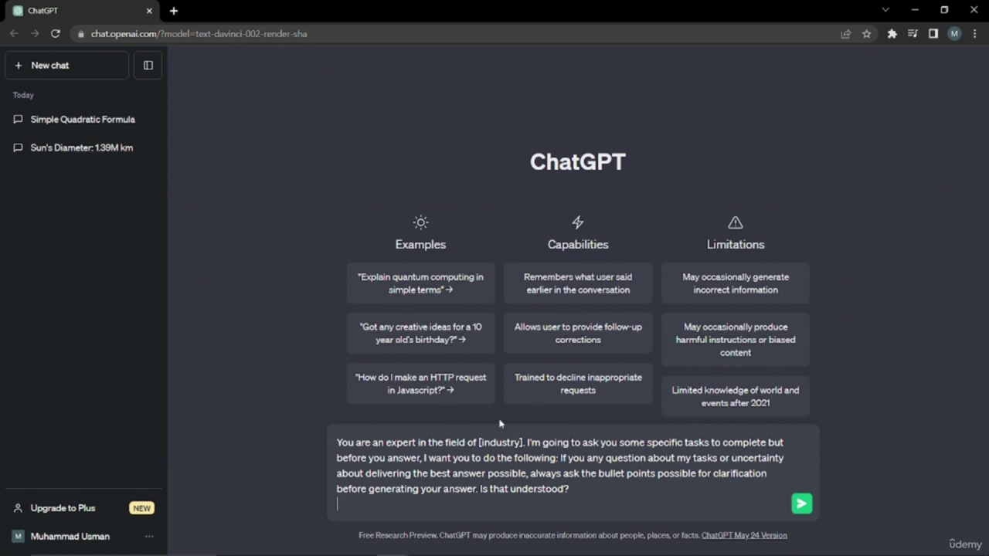
{"action": "left_click_drag", "start_coordinate": [562, 457], "coordinate": [575, 492]}
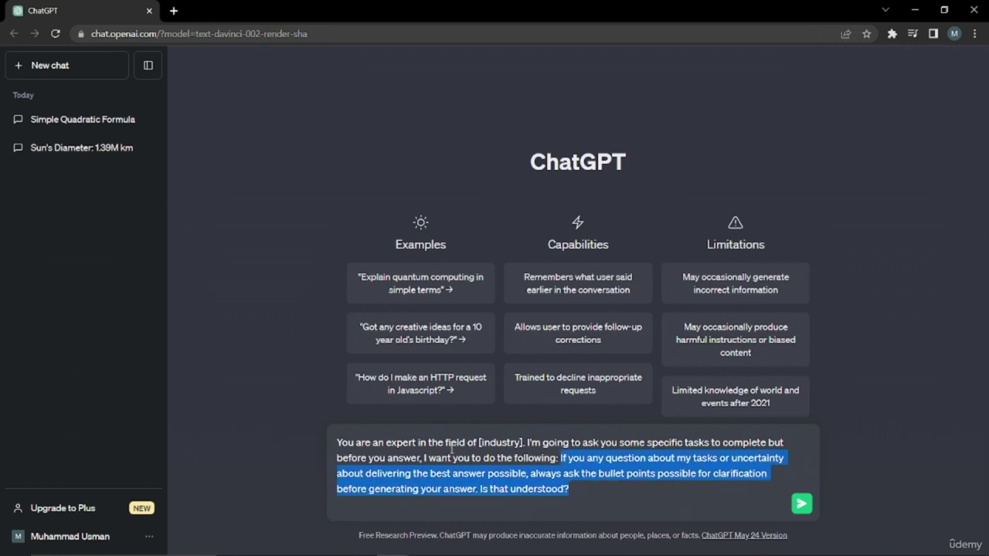
{"action": "left_click", "coordinate": [478, 443]}
{"action": "left_click_drag", "start_coordinate": [479, 442], "coordinate": [524, 438]}
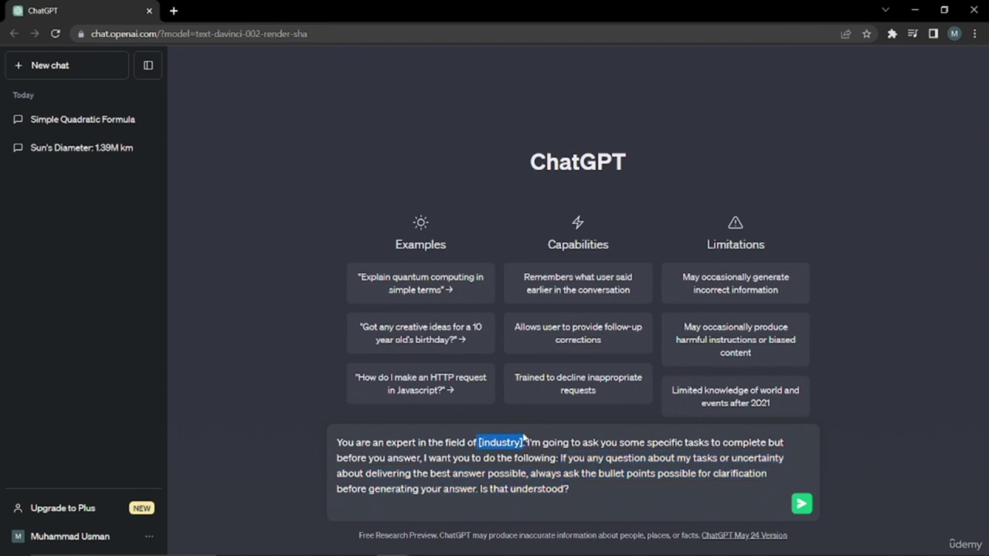
{"action": "type", "text": "food industry"}
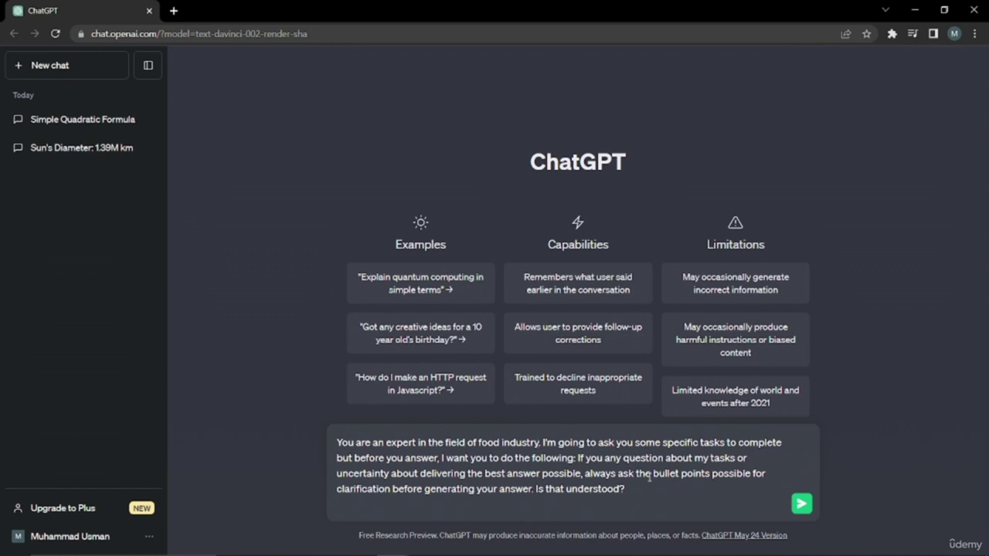
{"action": "key", "text": "Return"}
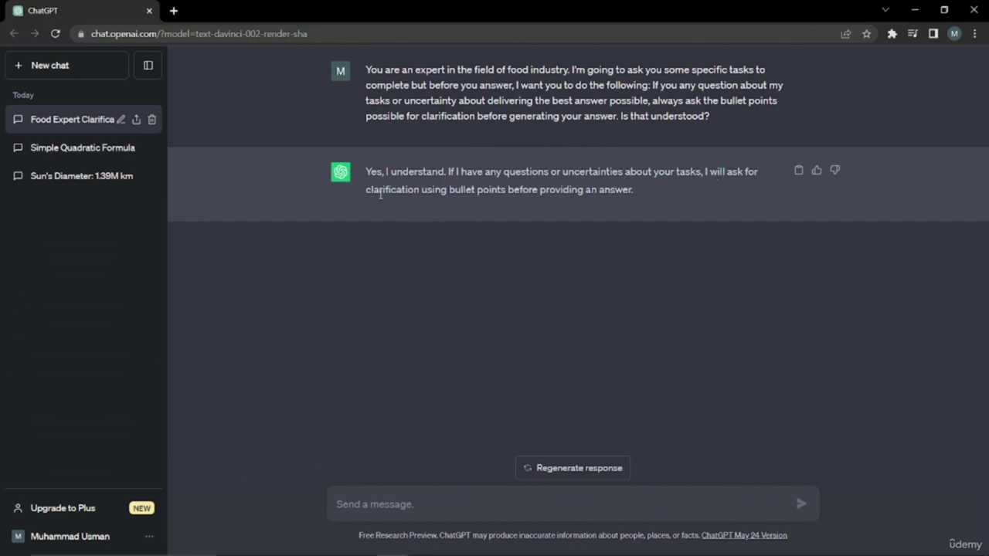
Compare the assistant's acknowledgement with the instructions in the submitted food industry expert prompt.
{"action": "left_click_drag", "start_coordinate": [379, 192], "coordinate": [638, 190]}
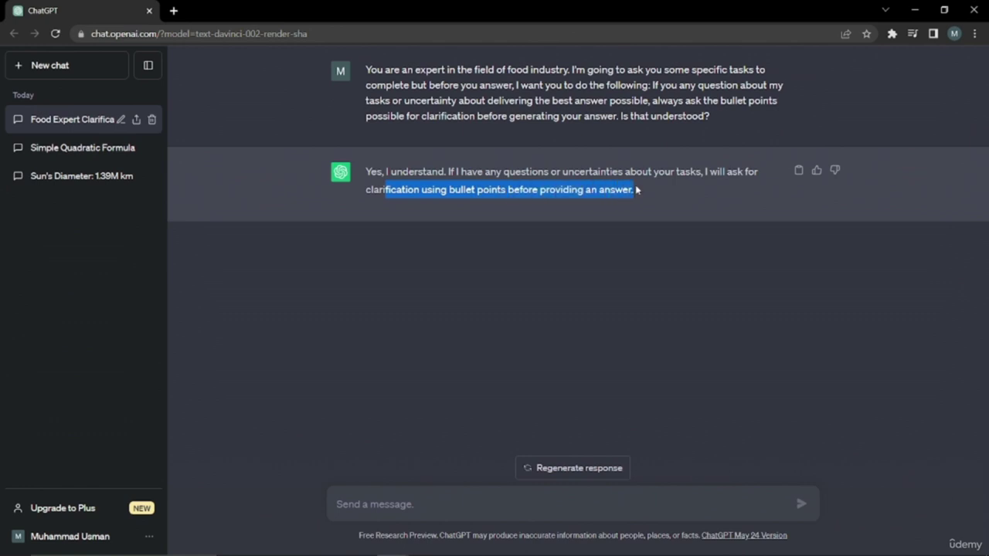
{"action": "left_click", "coordinate": [637, 190]}
{"action": "left_click_drag", "start_coordinate": [366, 70], "coordinate": [730, 116]}
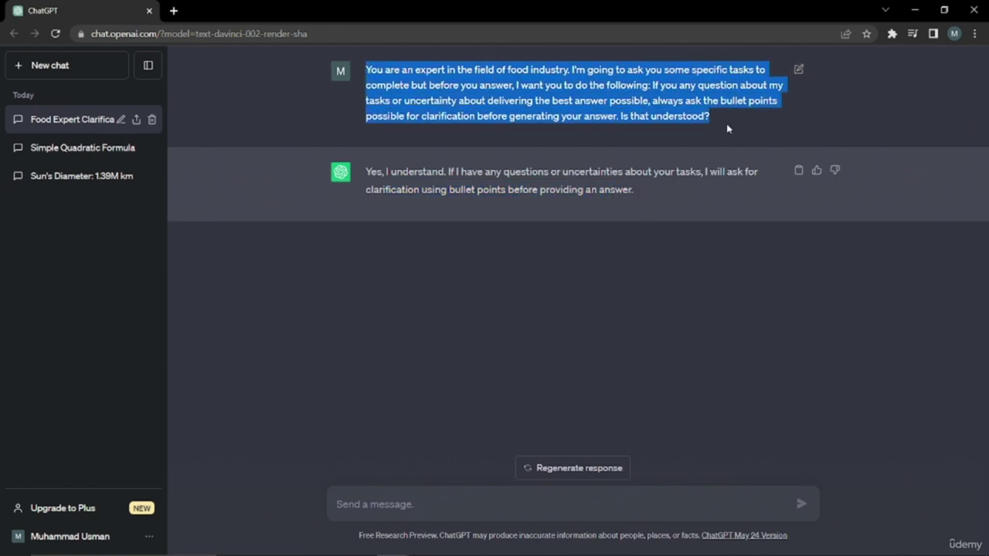
{"action": "left_click", "coordinate": [618, 119]}
{"action": "left_click_drag", "start_coordinate": [366, 171], "coordinate": [646, 190]}
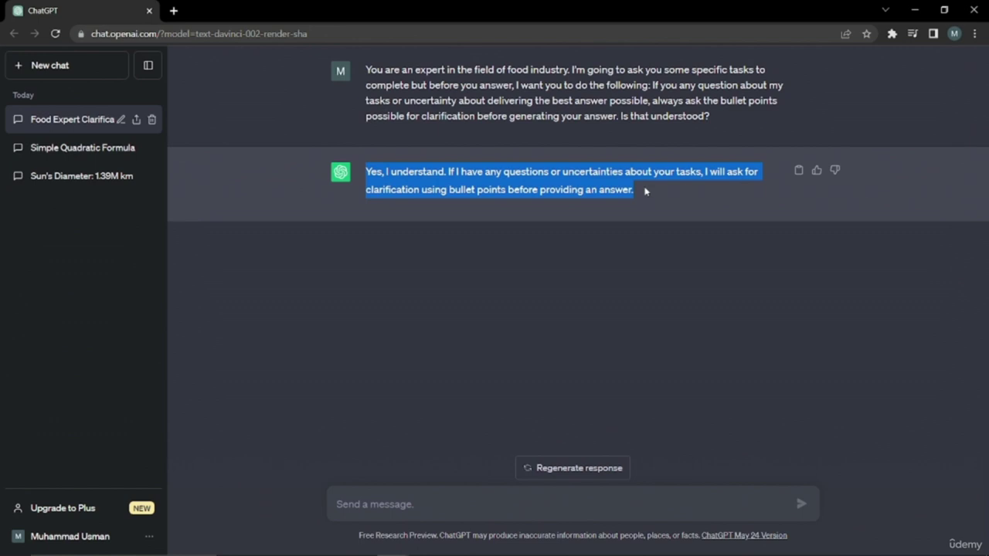
{"action": "left_click", "coordinate": [523, 221]}
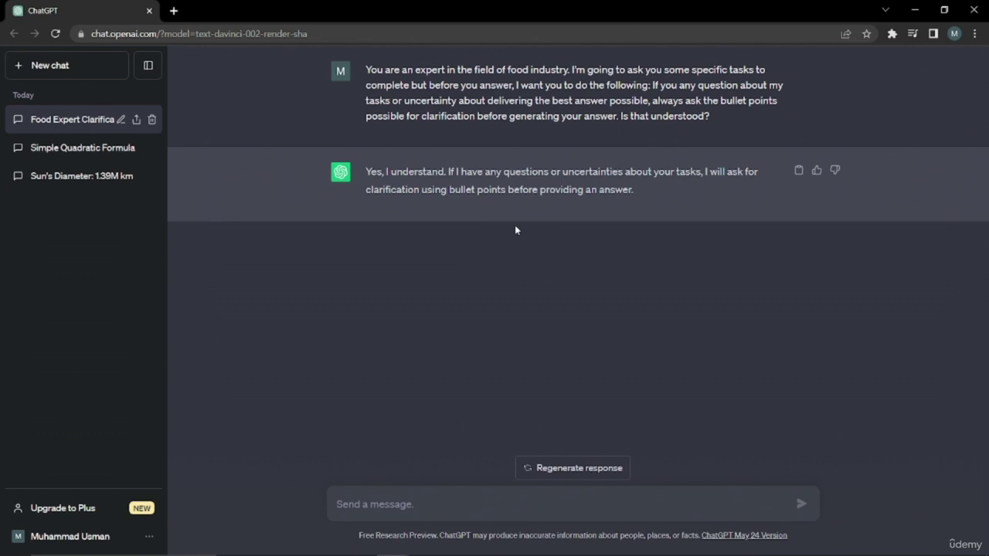
Draft the follow-up message asking for clarifying questions before the task, with "how can i drive more sales for my food business?" as the question.
{"action": "left_click", "coordinate": [339, 502]}
{"action": "type", "text": "Great! My question is [question]. Your task is to [task]. Please ask any question you have so that i can i improve my prompt before you completing your task."}
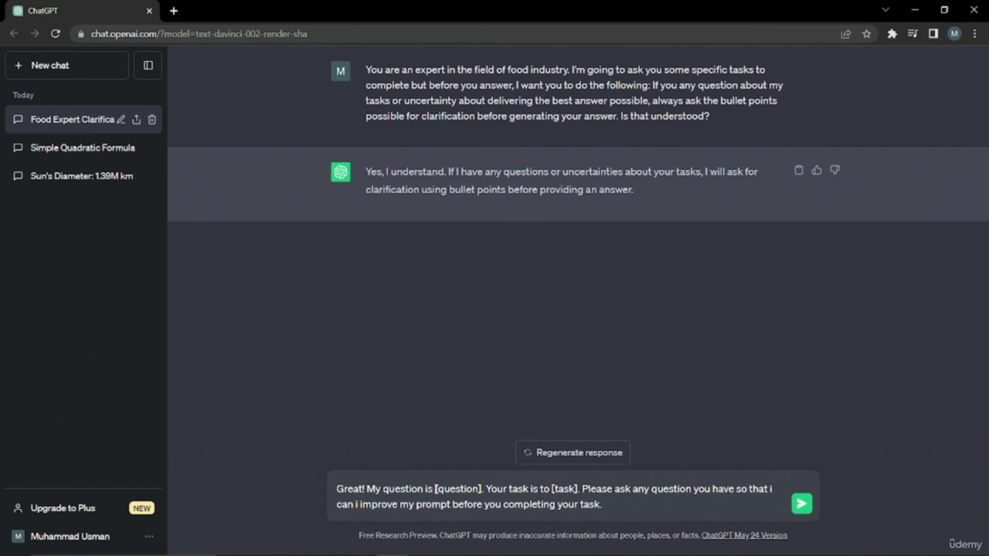
{"action": "left_click_drag", "start_coordinate": [434, 489], "coordinate": [484, 489]}
{"action": "type", "text": "how can i drive more sales for my food business?"}
Replace [task] with "how can i drive more sales for my foo" and "How can i use ChatGPT to maximise my productivity?", and send the message.
{"action": "left_click_drag", "start_coordinate": [727, 489], "coordinate": [754, 489]}
{"action": "type", "text": "how can i drive more sales for my foo How can i use ChatGPT to maximise my productivity?"}
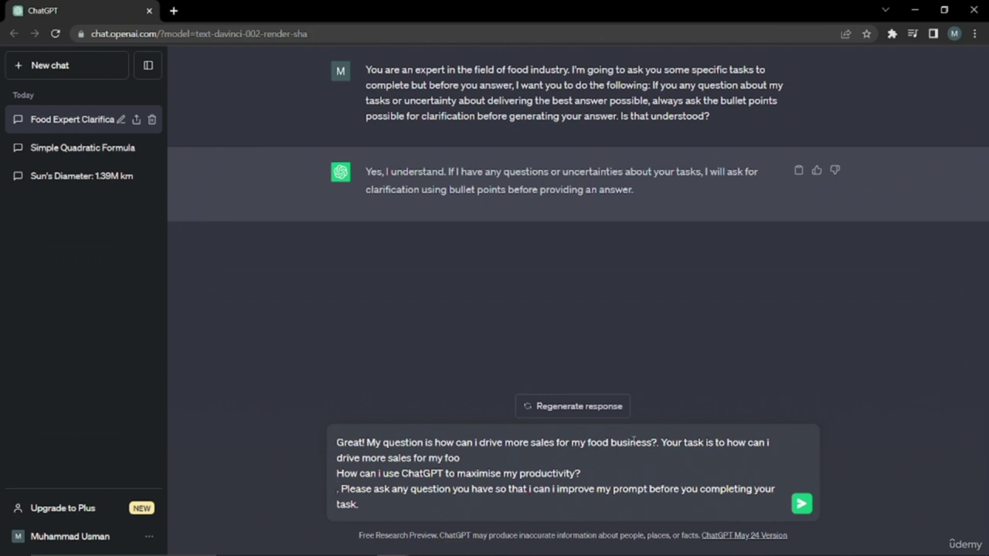
{"action": "key", "text": "BackSpace"}
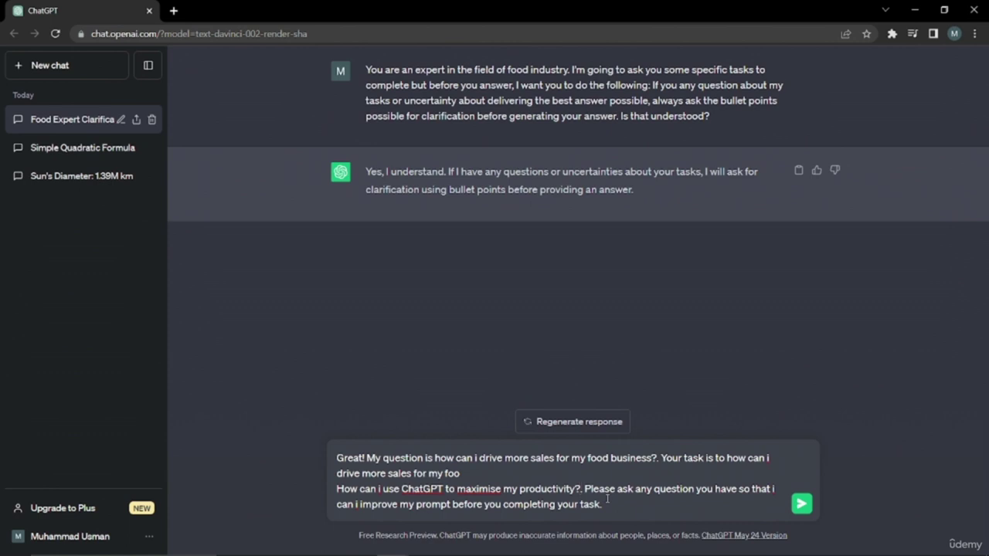
{"action": "left_click", "coordinate": [607, 504]}
{"action": "key", "text": "Return"}
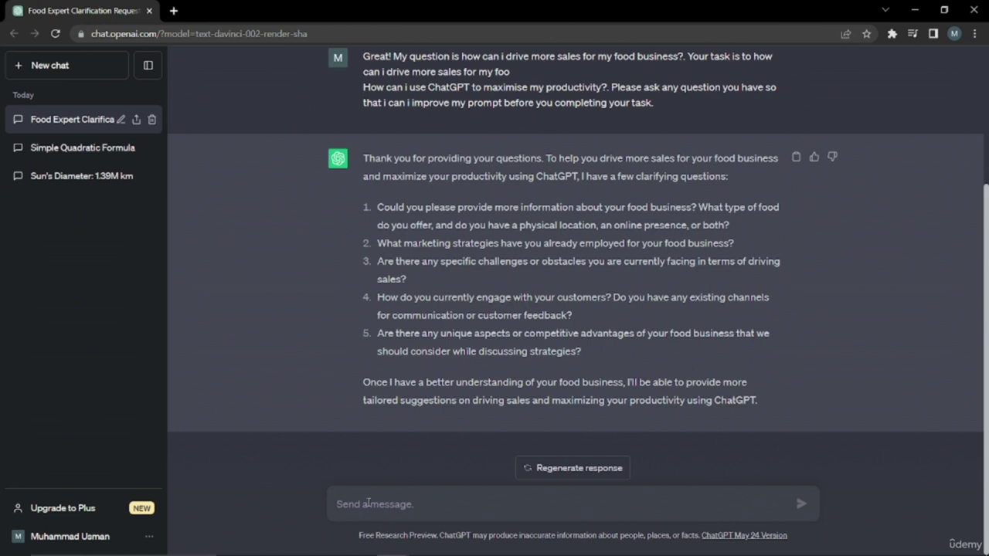
Answer clarifying question 1 with "its a resturant" and question 2 with "we dont have any current marketing strategies" on separate numbered lines.
{"action": "type", "text": "1"}
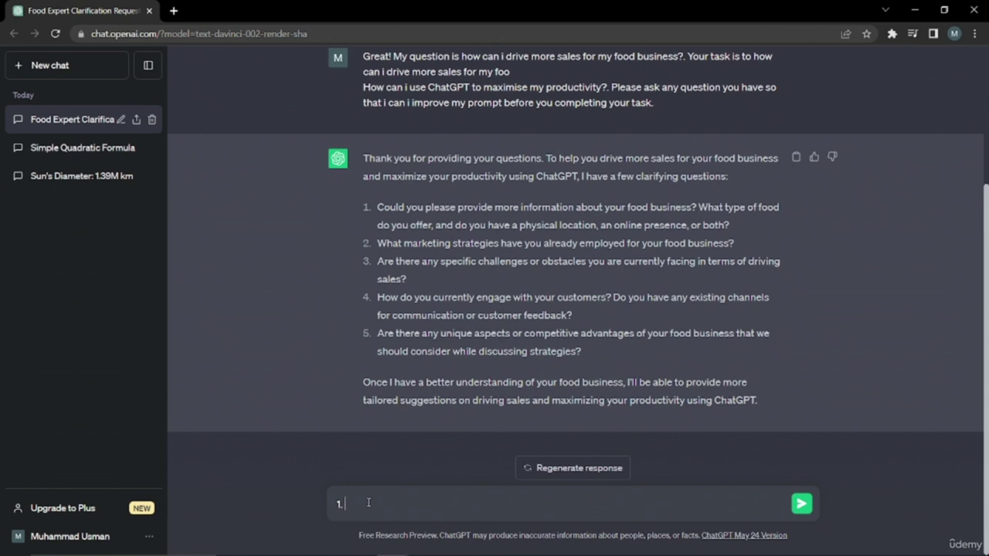
{"action": "type", "text": ". its a resturant"}
{"action": "key", "text": "shift+Return"}
{"action": "type", "text": "2."}
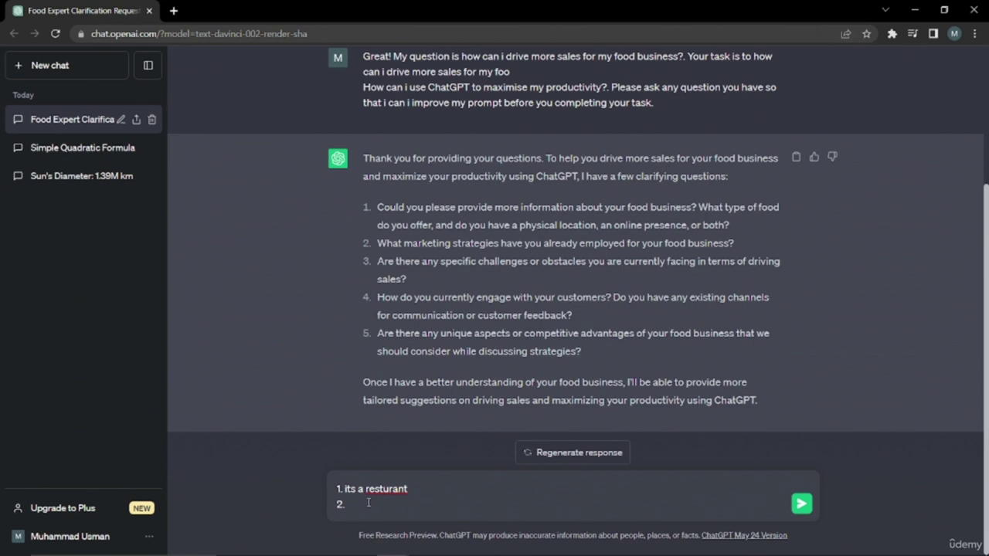
{"action": "type", "text": "we dont have any current marketin"}
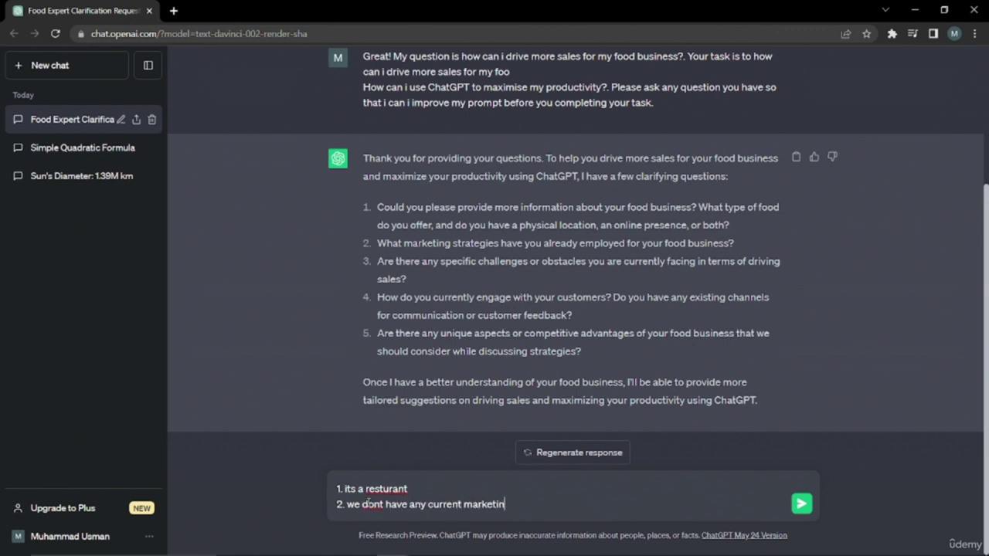
{"action": "type", "text": "g strategies"}
{"action": "key", "text": "shift+Return"}
{"action": "type", "text": "3."}
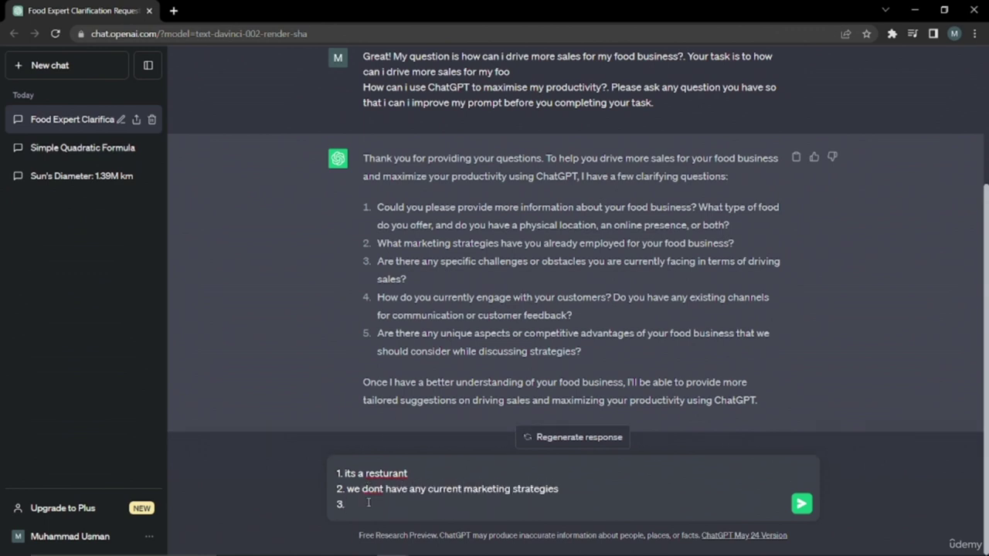
Answer clarifying question 3 with "we are facing very less amount of customers." and start a numbered line for question 4.
{"action": "type", "text": "we are"}
{"action": "key", "text": "BackSpace"}
{"action": "key", "text": "BackSpace"}
{"action": "type", "text": "e facing very less am"}
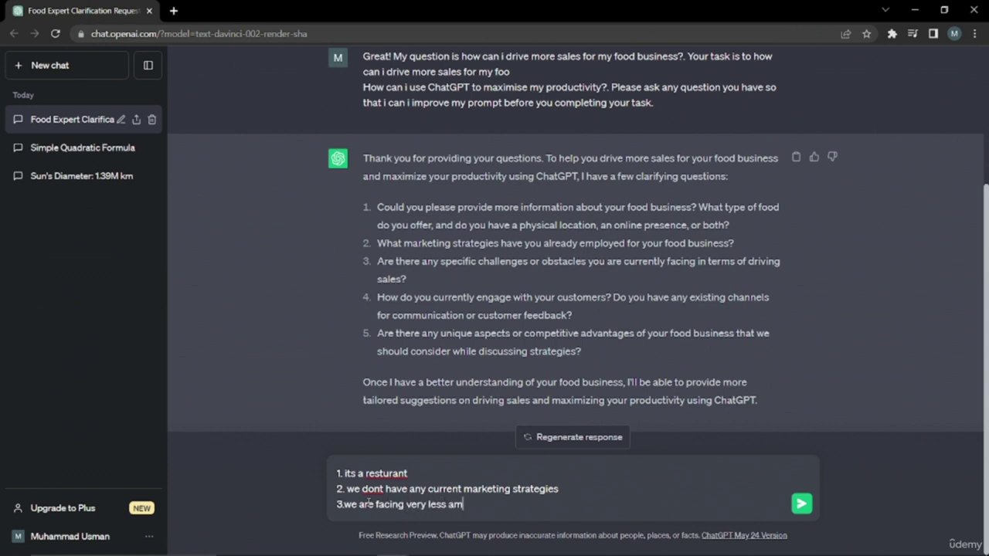
{"action": "type", "text": "ount of customers."}
{"action": "key", "text": "shift+Return"}
{"action": "type", "text": "4"}
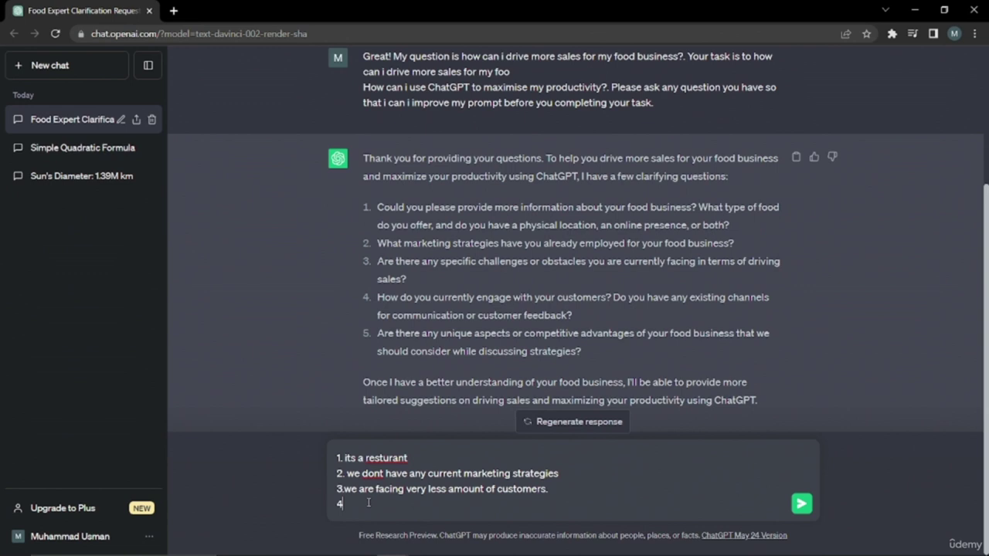
Answer clarifying question 4 with "yeah we do have social media channels" and question 5 with "no i dont see any advantages.", and send the answers.
{"action": "type", "text": ". yeah we do havesocial media channels"}
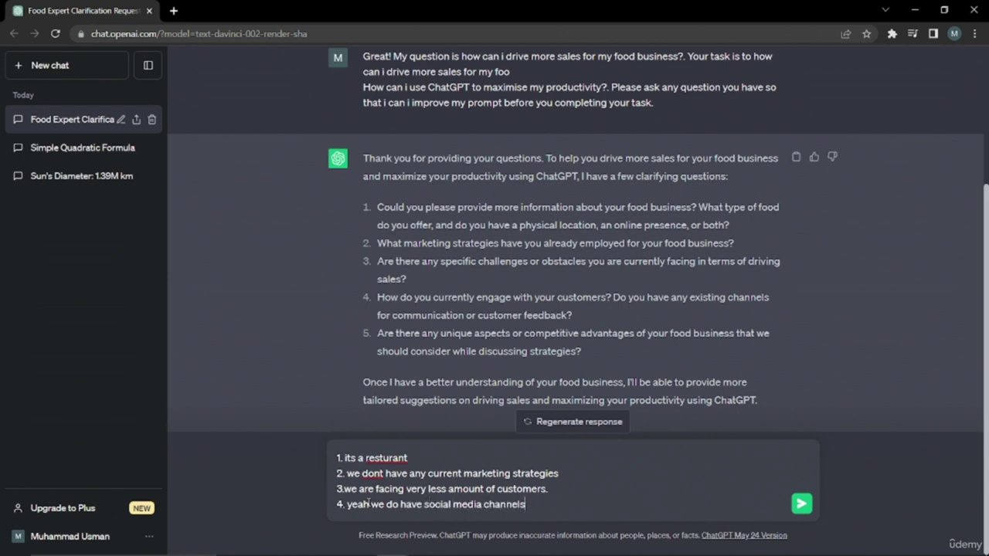
{"action": "key", "text": "shift+Return"}
{"action": "type", "text": "5."}
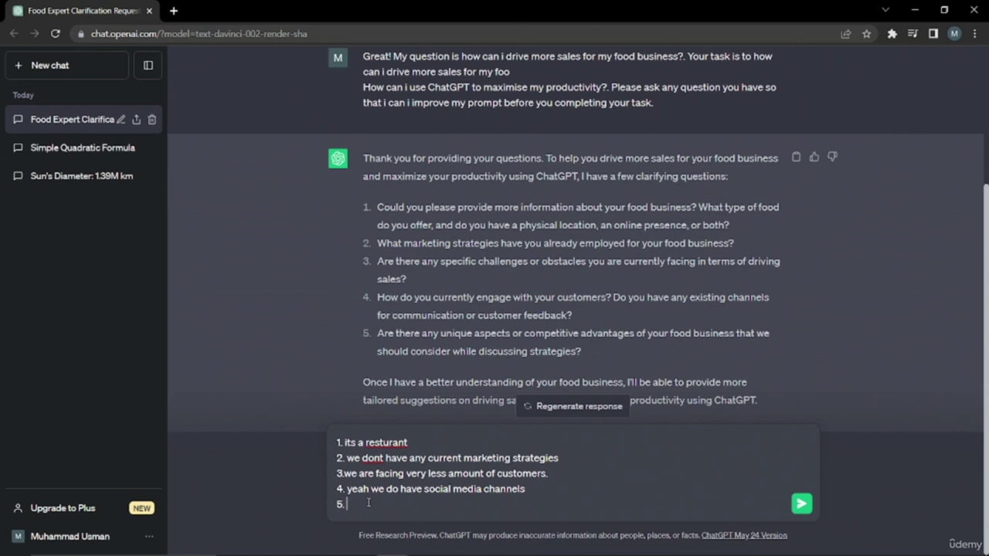
{"action": "type", "text": "no i dont see any advantages."}
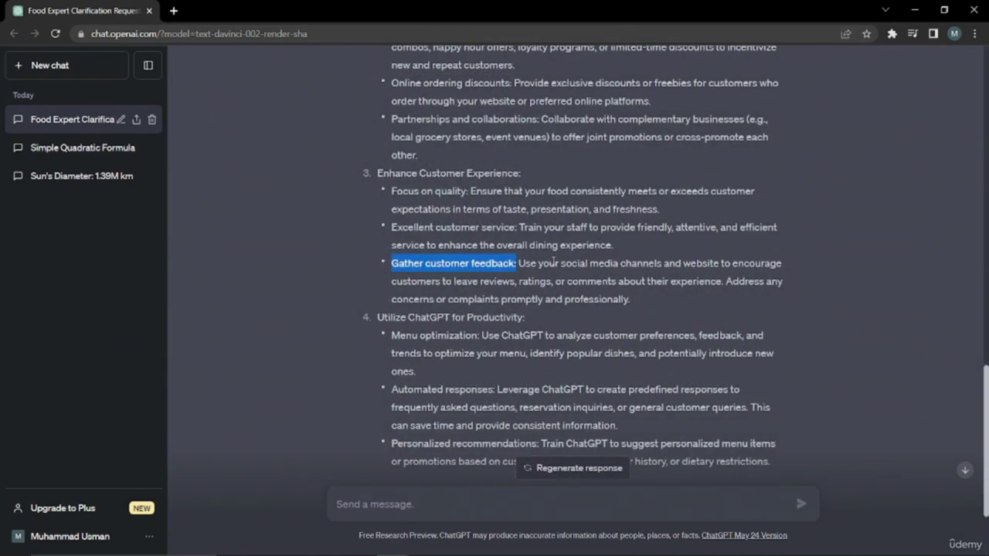
{"action": "scroll", "coordinate": [553, 263], "scroll_direction": "up", "scroll_amount": 5}
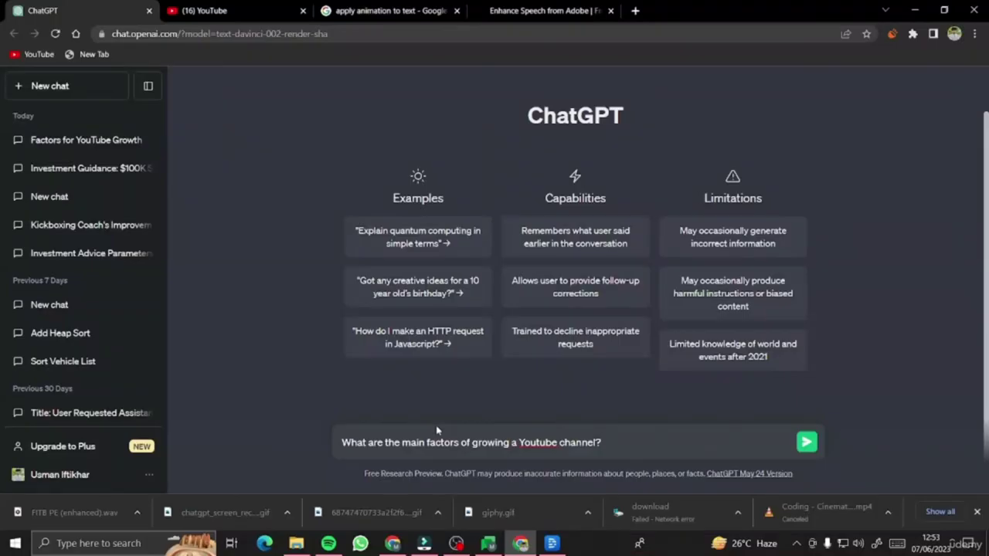
{"action": "key", "text": "Return"}
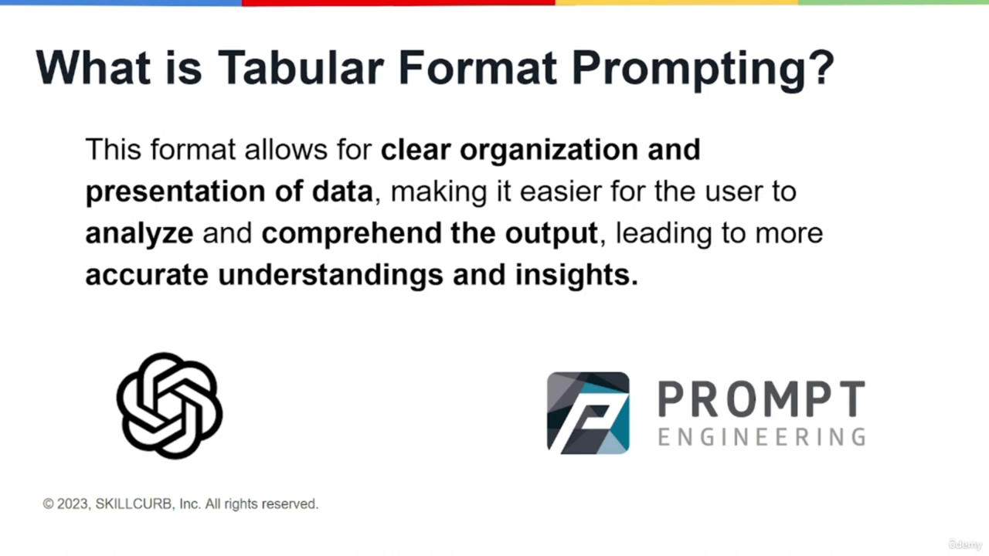
{"action": "key", "text": "Right"}
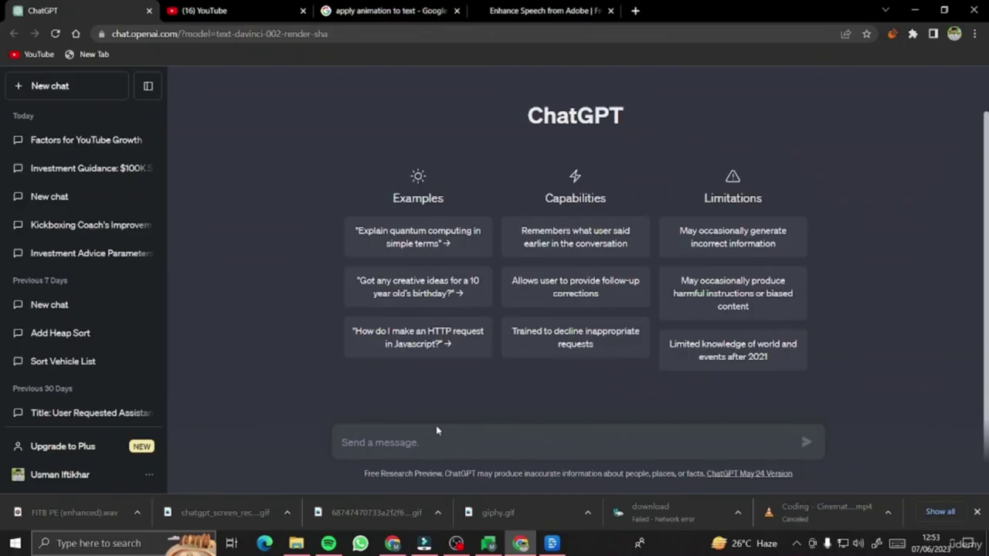
Ask for the main factors of growing a Youtube channel and request one table of the original answer with the categories separated into different columns.
{"action": "type", "text": "What are the main factors of growing a Youtube channel?"}
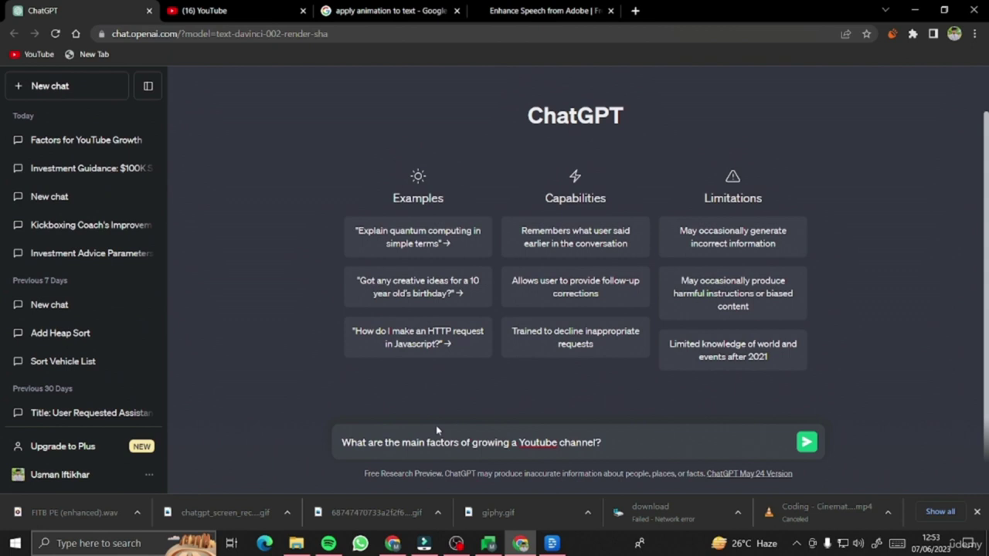
{"action": "key", "text": "Return"}
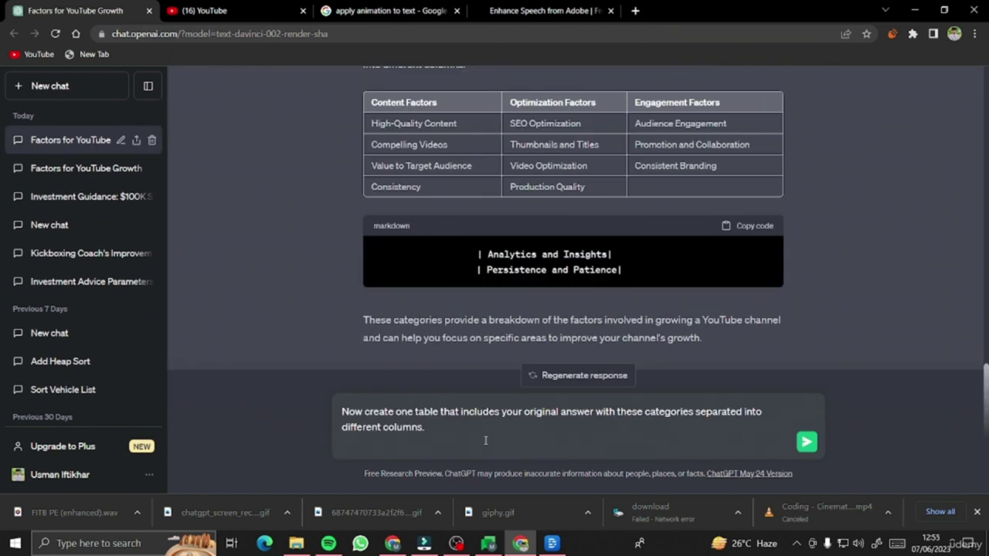
{"action": "key", "text": "Return"}
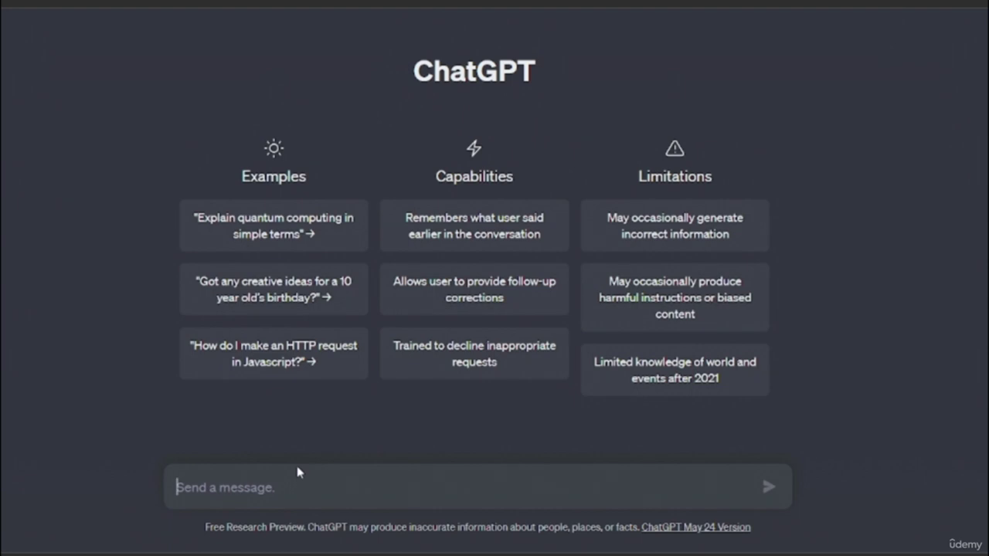
Send the question "What are the main factors of growing a Youtube channel?" in a new chat.
{"action": "type", "text": "What are the main factors of growing a Youtube channel?"}
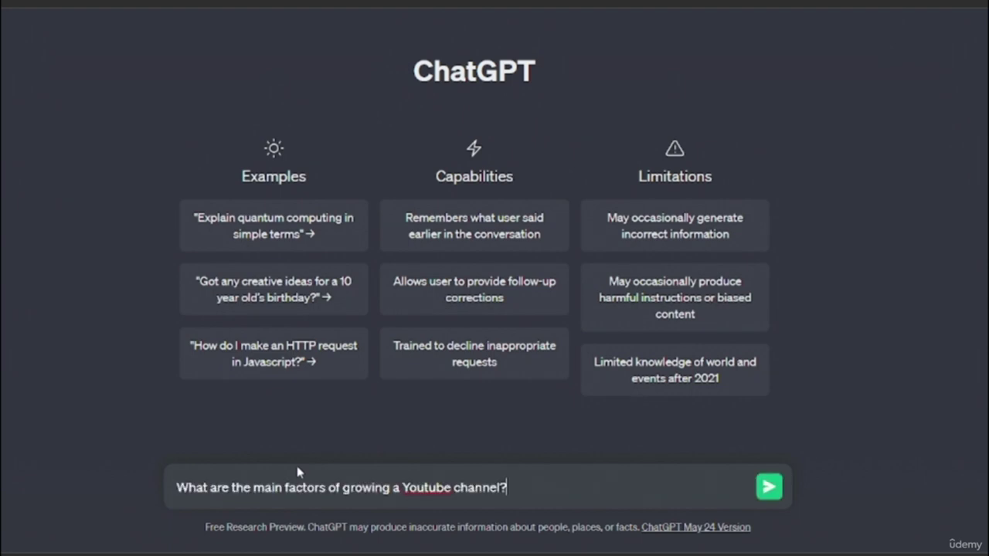
{"action": "key", "text": "Return"}
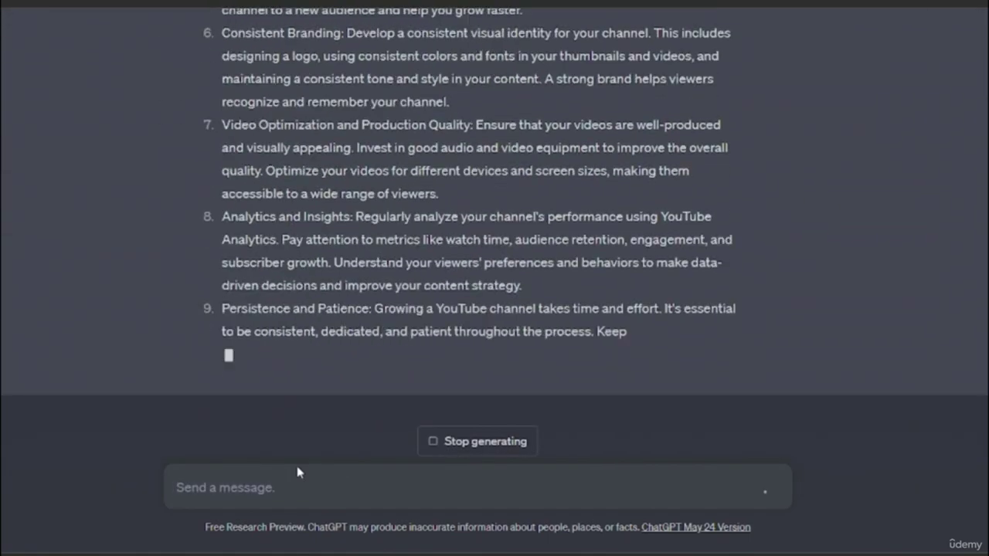
Read through the listed YouTube growth factors from High-Quality Content to Persistence and Patience and the closing remark.
{"action": "scroll", "coordinate": [728, 376], "scroll_direction": "up", "scroll_amount": 3}
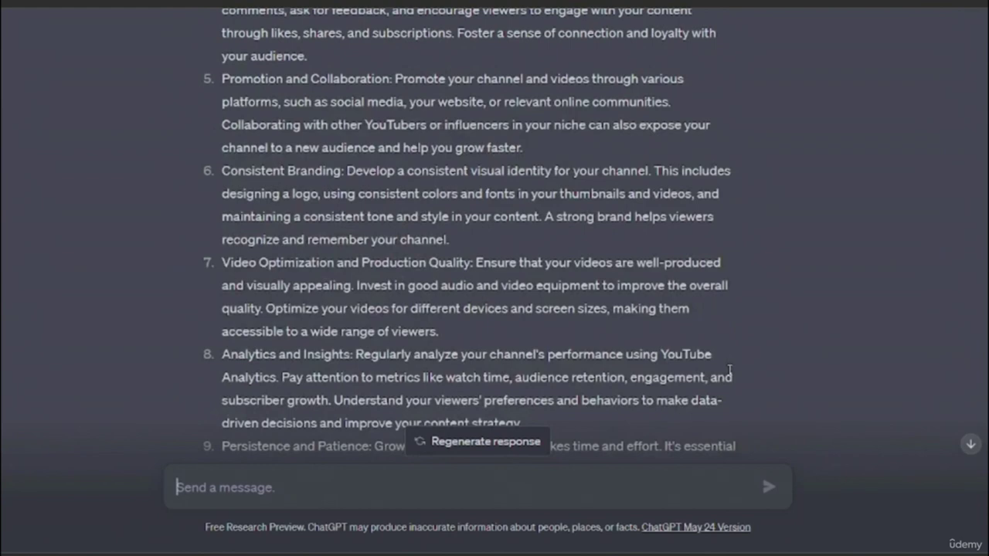
{"action": "scroll", "coordinate": [445, 223], "scroll_direction": "up", "scroll_amount": 6}
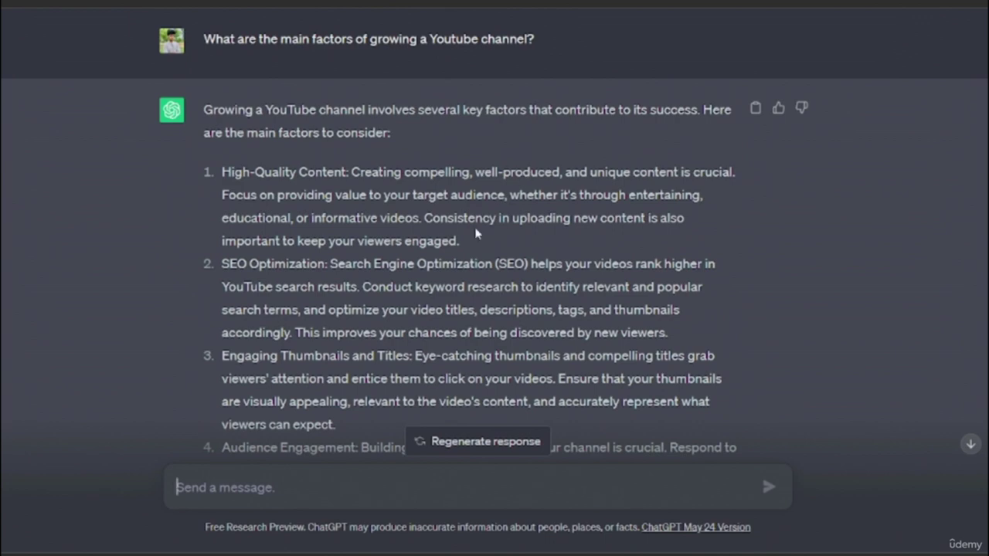
{"action": "scroll", "coordinate": [334, 172], "scroll_direction": "down", "scroll_amount": 3}
{"action": "scroll", "coordinate": [344, 182], "scroll_direction": "up", "scroll_amount": 1}
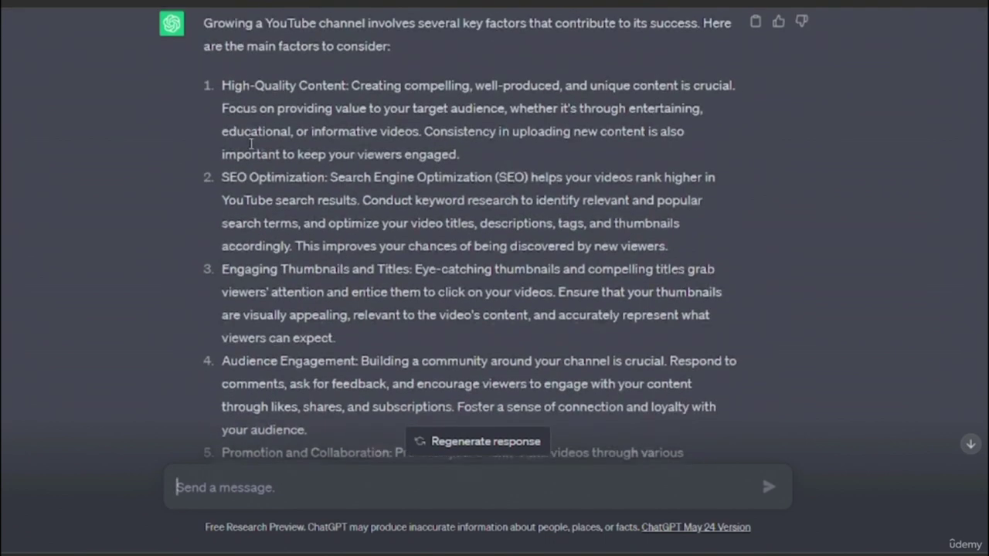
{"action": "scroll", "coordinate": [332, 216], "scroll_direction": "down", "scroll_amount": 1}
{"action": "scroll", "coordinate": [316, 260], "scroll_direction": "down", "scroll_amount": 2}
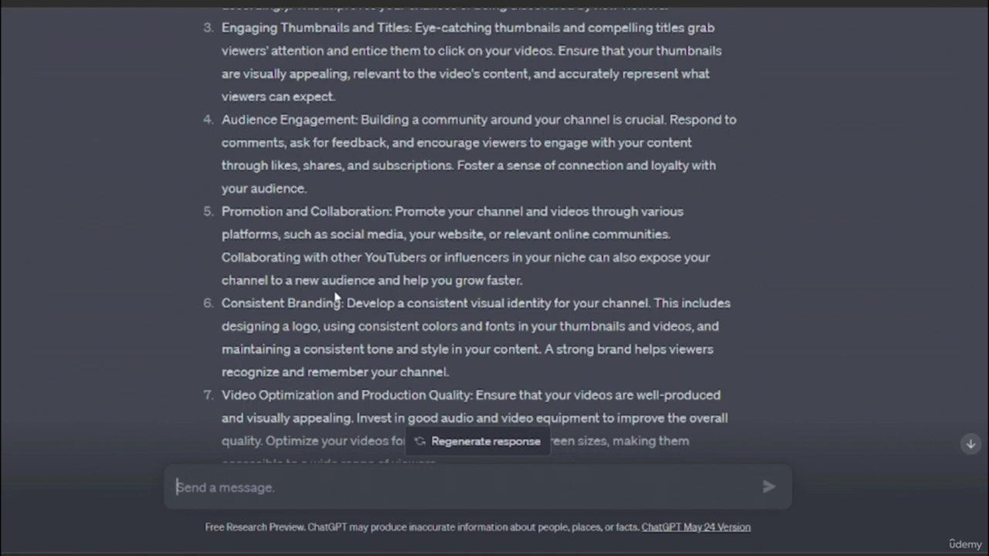
{"action": "scroll", "coordinate": [336, 297], "scroll_direction": "down", "scroll_amount": 5}
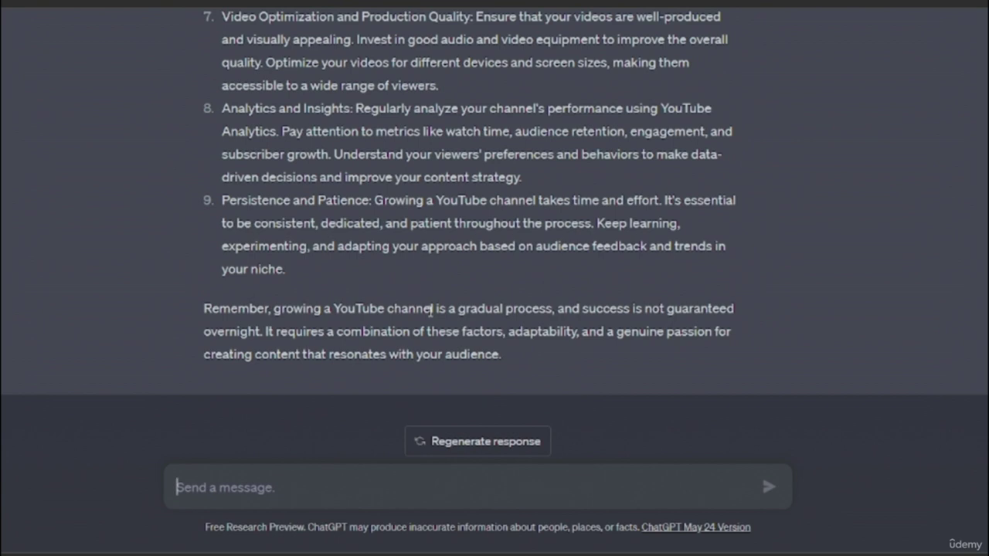
Ask for the main categories to break the answer into, and request one table of the original answer with those categories in different columns.
{"action": "type", "text": "What are the main categories you can break your answer with these categories separated into different columns."}
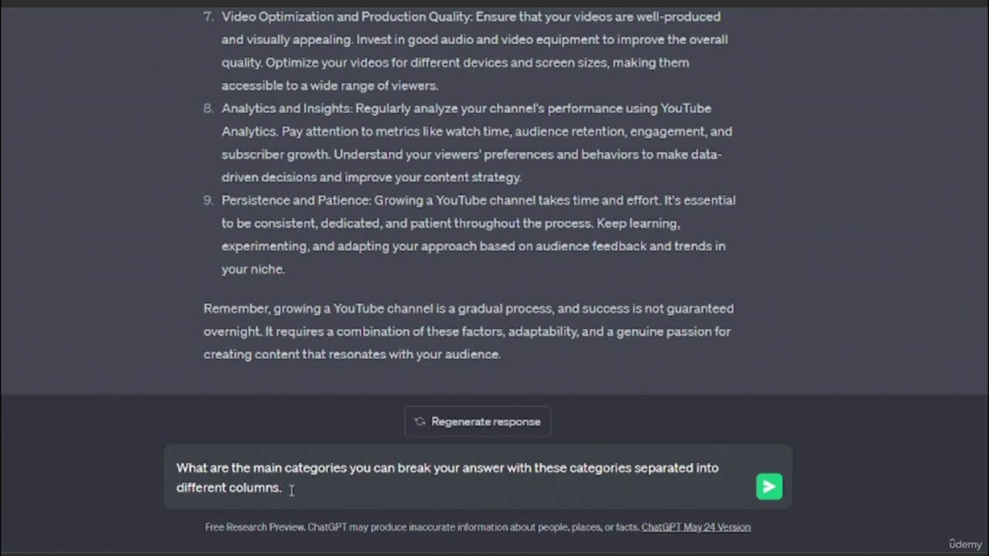
{"action": "key", "text": "Return"}
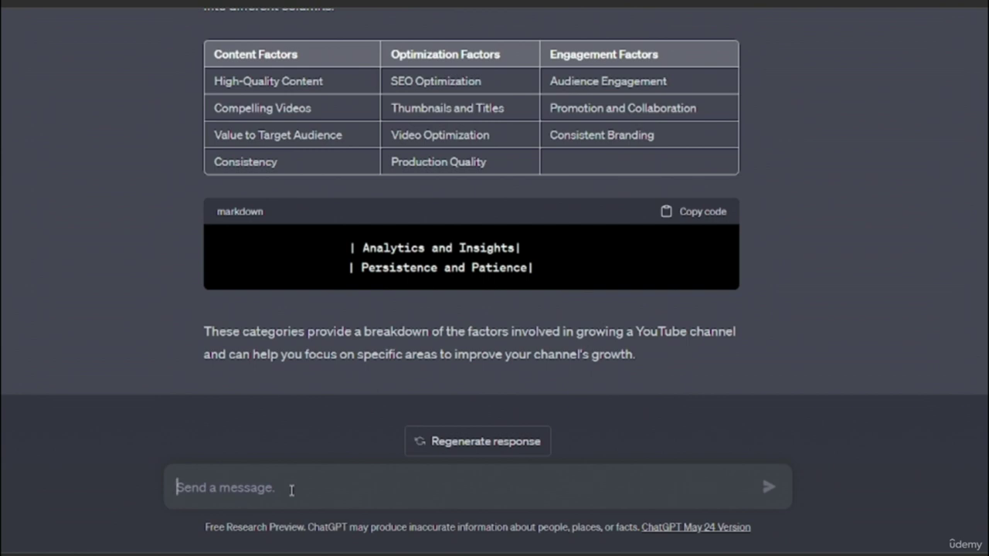
{"action": "type", "text": "Now create one table that includes your original answer with these categories separated into different columns."}
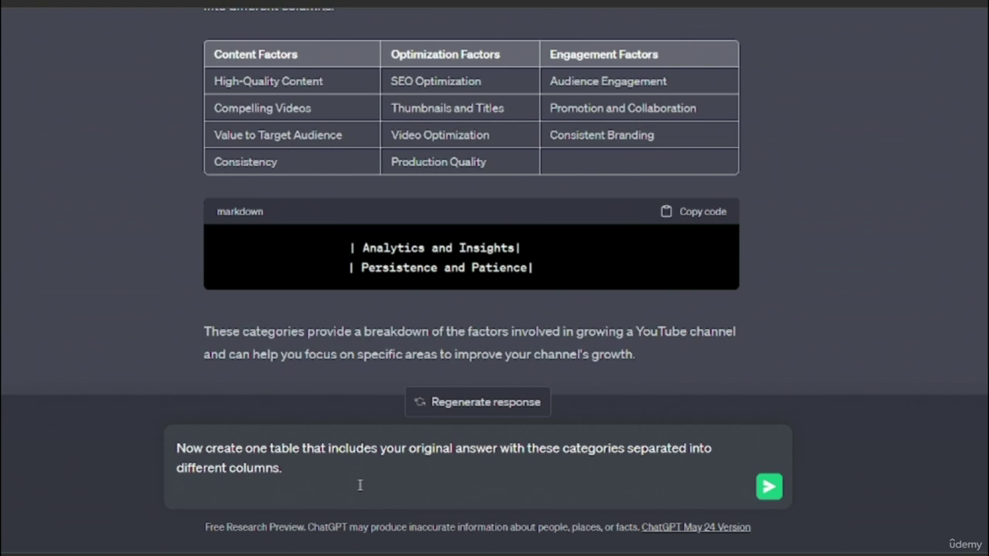
{"action": "key", "text": "Return"}
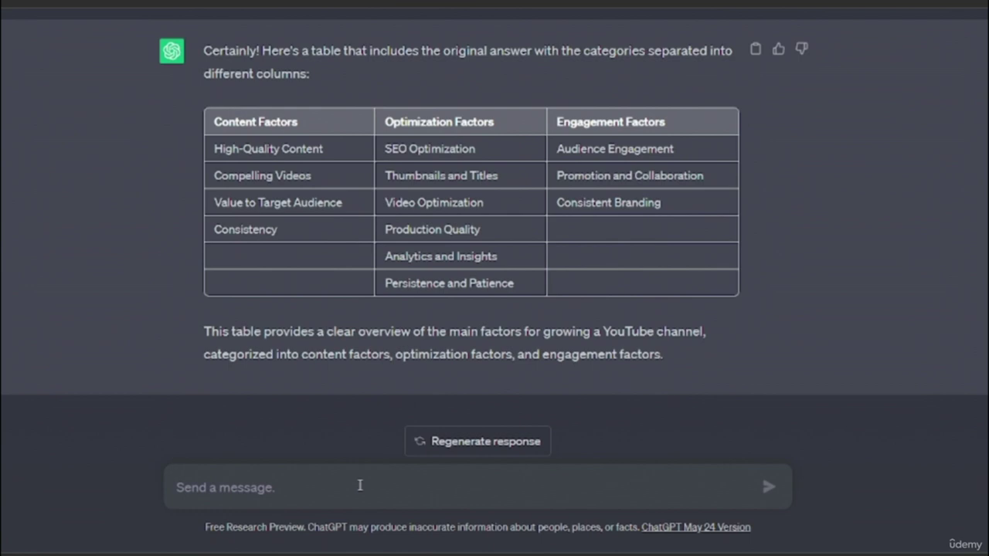
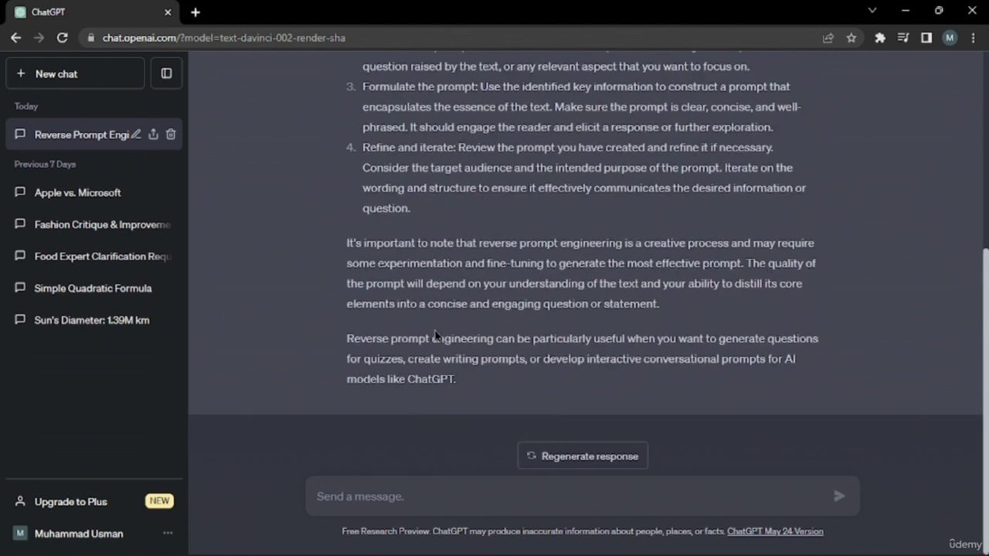
Ask "Can you give me a simple example of reverse prompt engineering?" and review the given text and formulated prompt in the reply.
{"action": "left_click", "coordinate": [390, 498]}
{"action": "type", "text": "Can you give me a simple example of reverse prompt engineering?"}
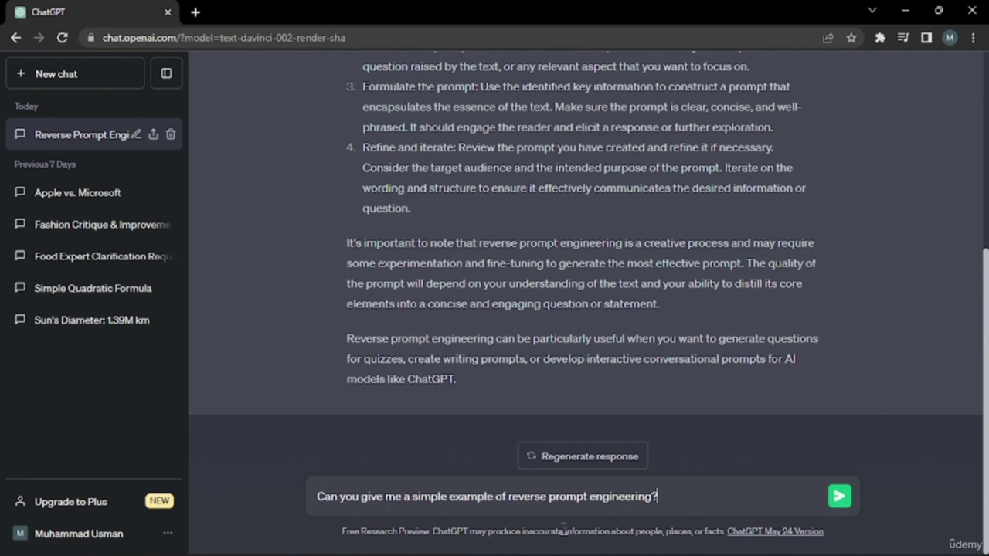
{"action": "key", "text": "Return"}
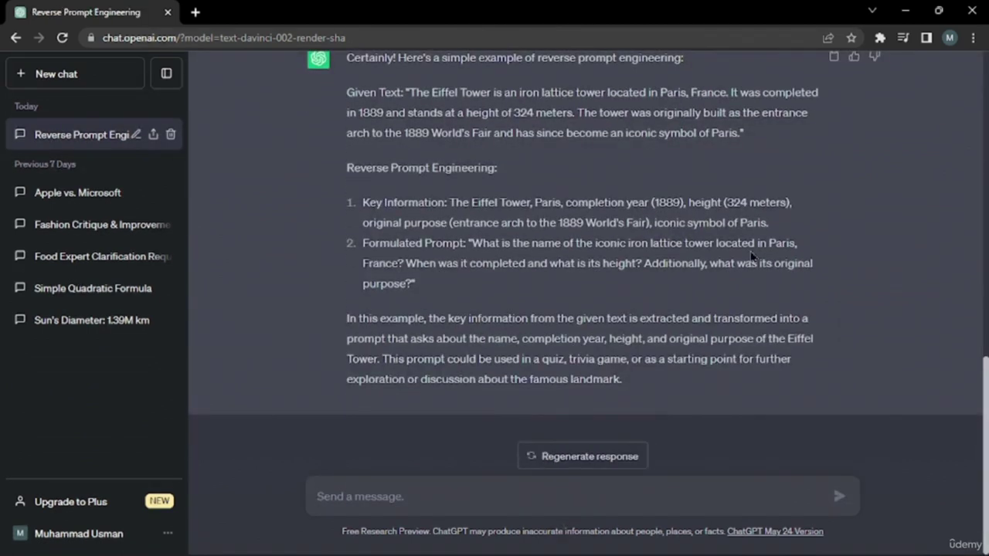
{"action": "scroll", "coordinate": [751, 257], "scroll_direction": "up", "scroll_amount": 1}
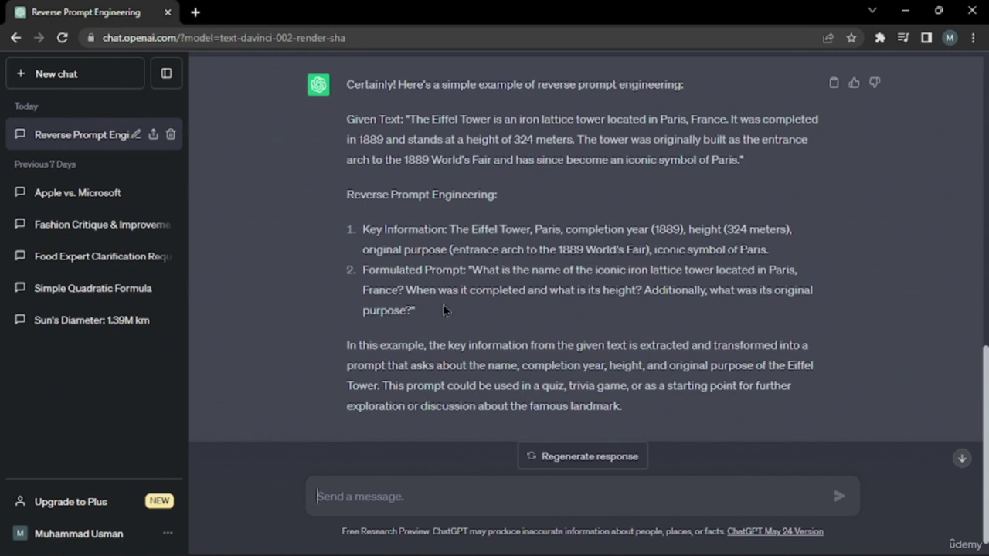
{"action": "left_click_drag", "start_coordinate": [362, 229], "coordinate": [407, 292]}
{"action": "left_click", "coordinate": [407, 293]}
{"action": "left_click_drag", "start_coordinate": [347, 117], "coordinate": [720, 178]}
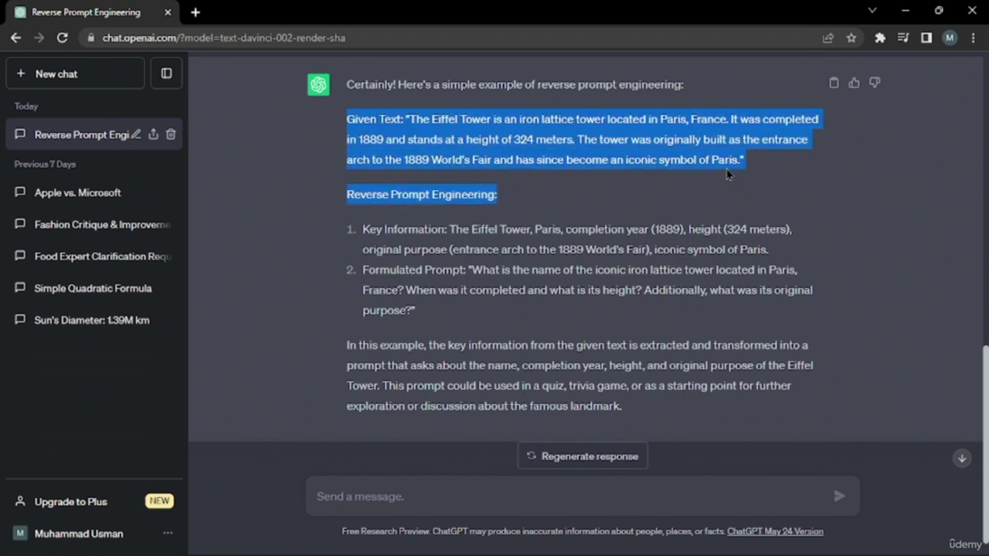
{"action": "left_click", "coordinate": [660, 198]}
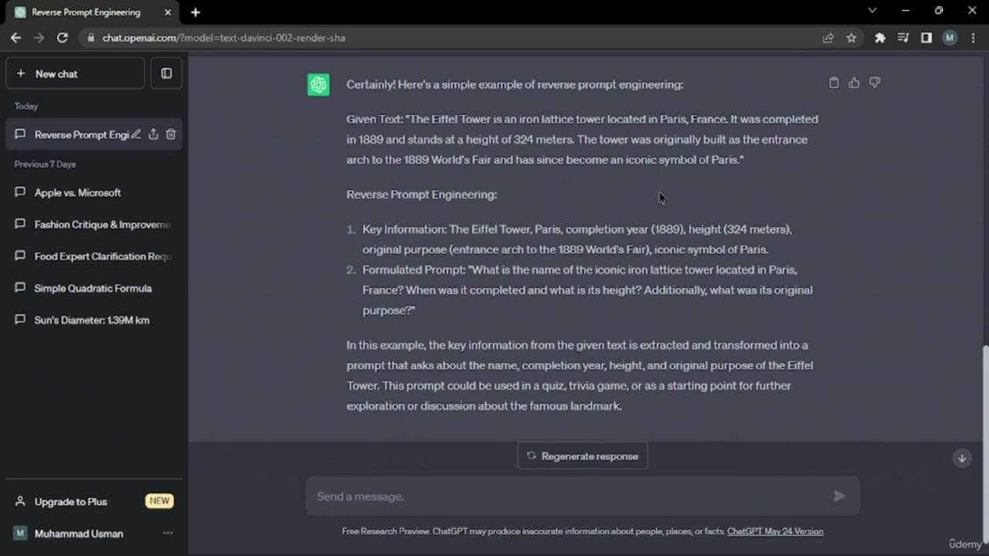
Send "Great. Can you create a very technical reverse prompt engineering template?" and review the template and its example.
{"action": "left_click", "coordinate": [427, 500]}
{"action": "type", "text": "Great. Can you create a very technical reverse prompt engineering template?"}
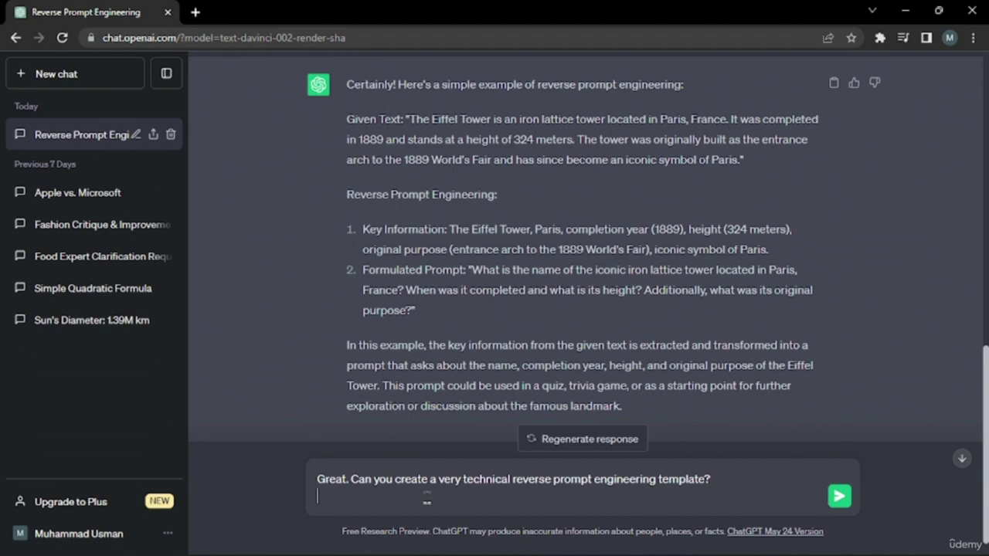
{"action": "key", "text": "Return"}
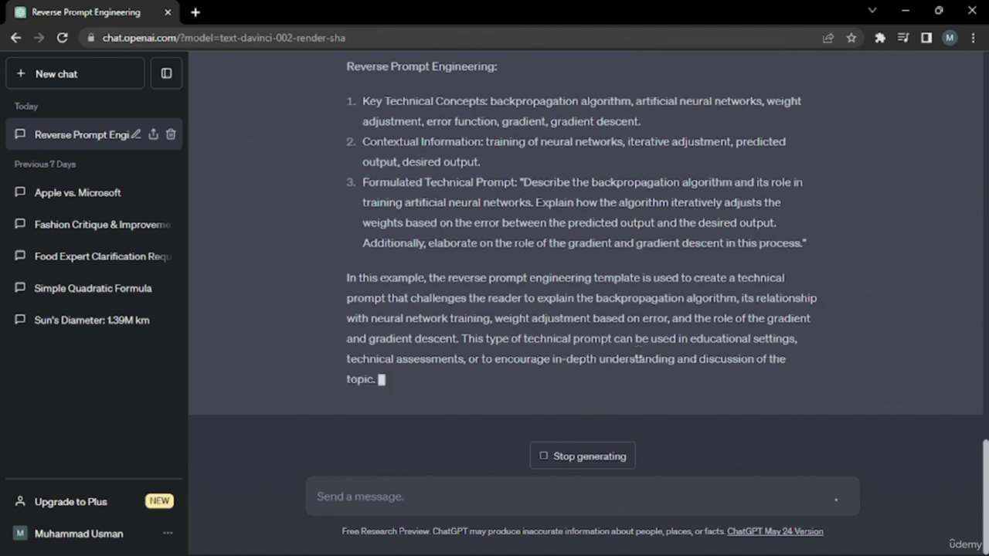
{"action": "scroll", "coordinate": [638, 358], "scroll_direction": "up", "scroll_amount": 6}
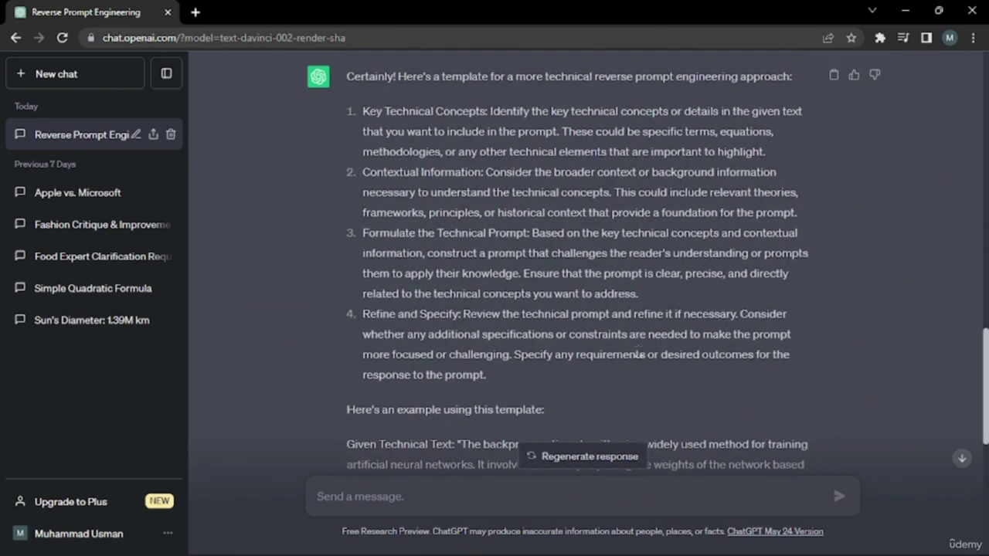
{"action": "scroll", "coordinate": [638, 354], "scroll_direction": "down", "scroll_amount": 6}
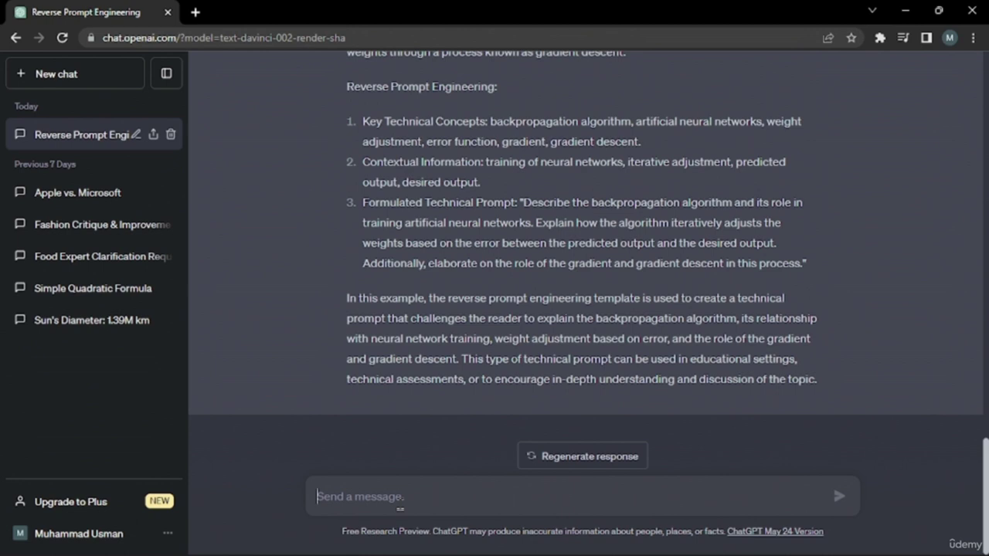
Request reverse prompt engineering of the Apple AirPods copy, capturing its tone, syntax, language and writing style, and review the resulting reverse prompt.
{"action": "type", "text": "Now reverse prompt engineer the following Apple AirPods Copy - Wireless. Effortless. Magical. With plenty of talk and listen time, voice-activated Siri access, and an available wireless charging case, AirPods deliver an incredible wireless headphone experience. Simply take them out and they're ready to use with all your devices. Put them in your ears and they connect immediately, immersing you in rich, high-quality sound. Just like magic.  Be sure to capture the tone, syntax, language, and writing style of the text for the prompt you come up with."}
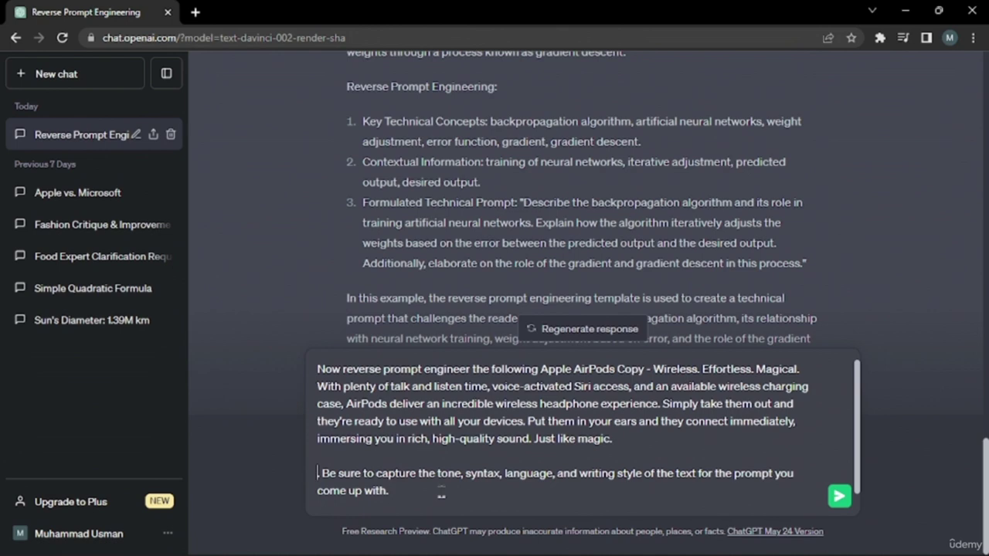
{"action": "key", "text": "Return"}
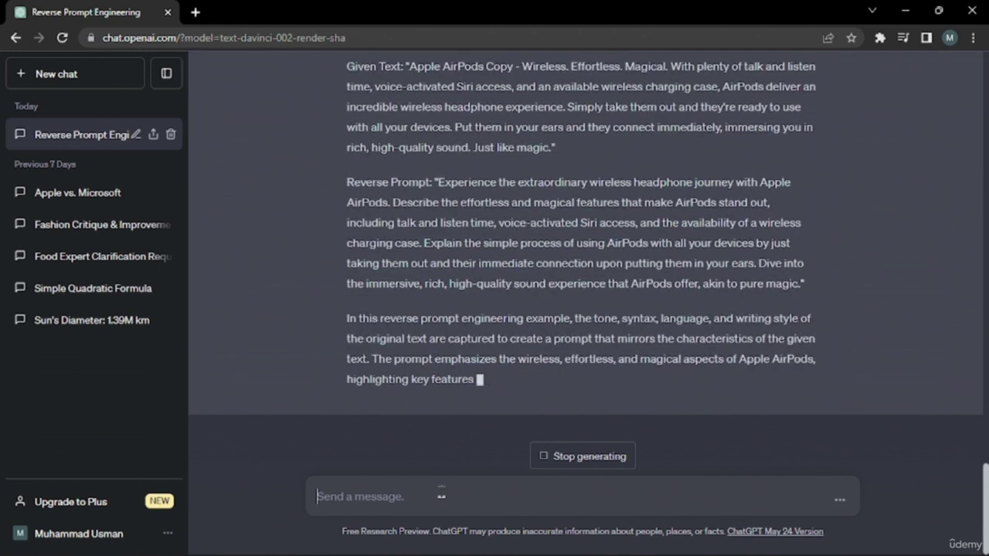
{"action": "scroll", "coordinate": [670, 377], "scroll_direction": "up", "scroll_amount": 2}
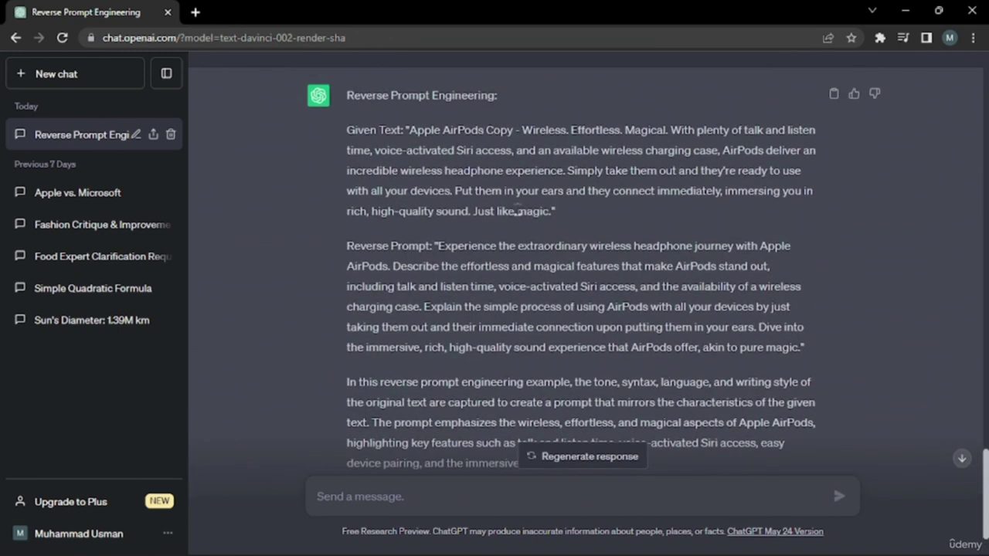
{"action": "left_click_drag", "start_coordinate": [409, 130], "coordinate": [555, 230]}
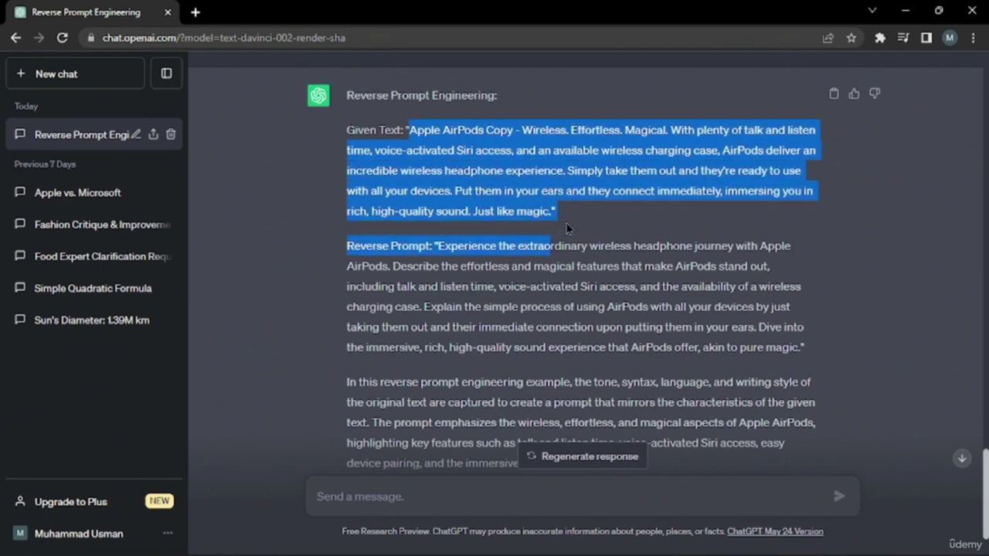
{"action": "left_click", "coordinate": [570, 225]}
{"action": "left_click_drag", "start_coordinate": [437, 246], "coordinate": [801, 348]}
{"action": "triple_click", "coordinate": [801, 349]}
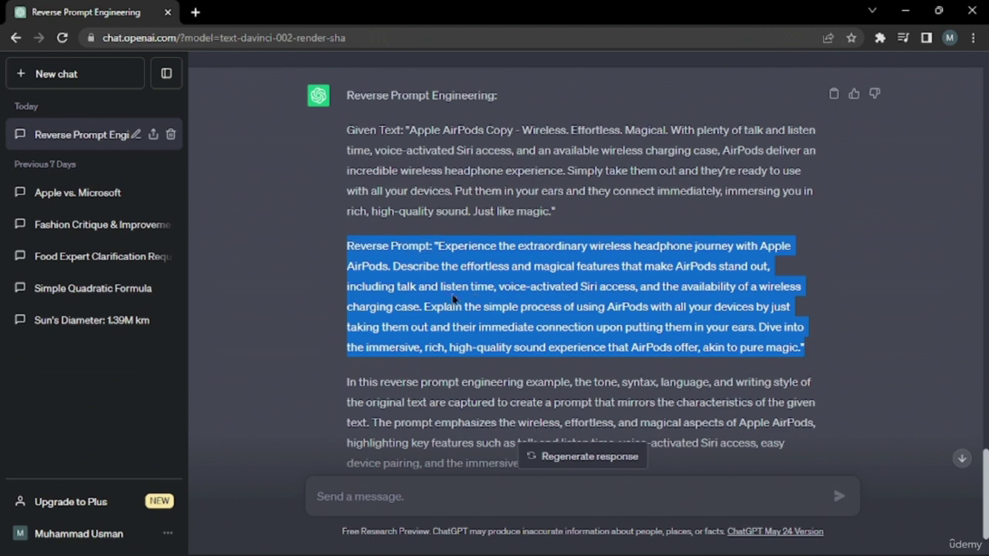
{"action": "left_click", "coordinate": [336, 267]}
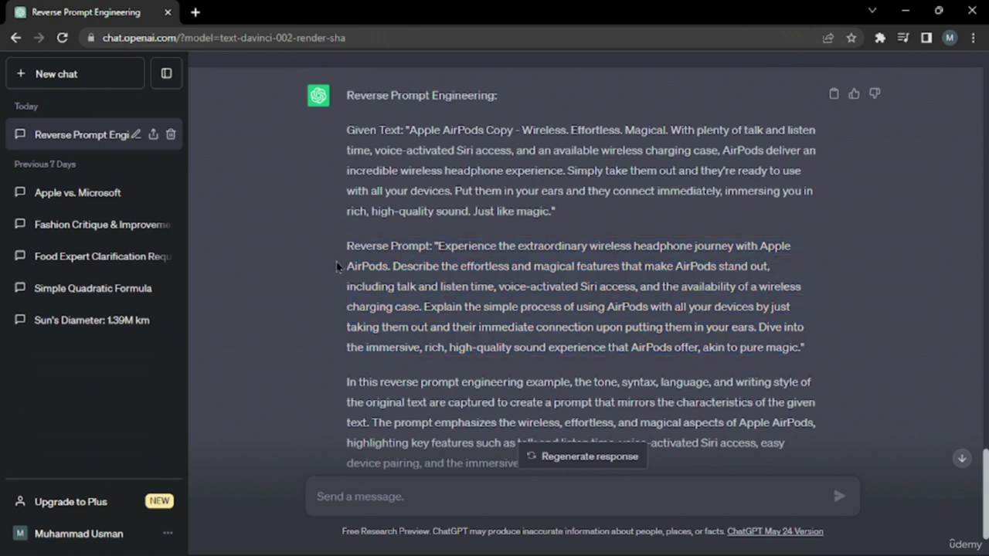
Copy the generated reverse prompt, from "Experience the extraordinary wireless headphone journey" to "akin to pure magic", and send it in a new chat.
{"action": "left_click_drag", "start_coordinate": [437, 246], "coordinate": [810, 351]}
{"action": "key", "text": "ctrl+c"}
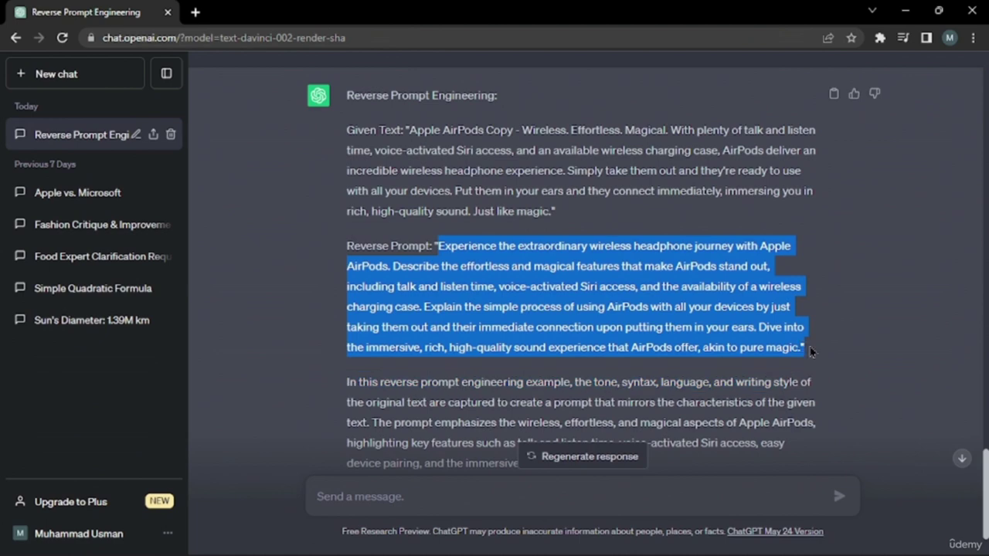
{"action": "left_click", "coordinate": [361, 519]}
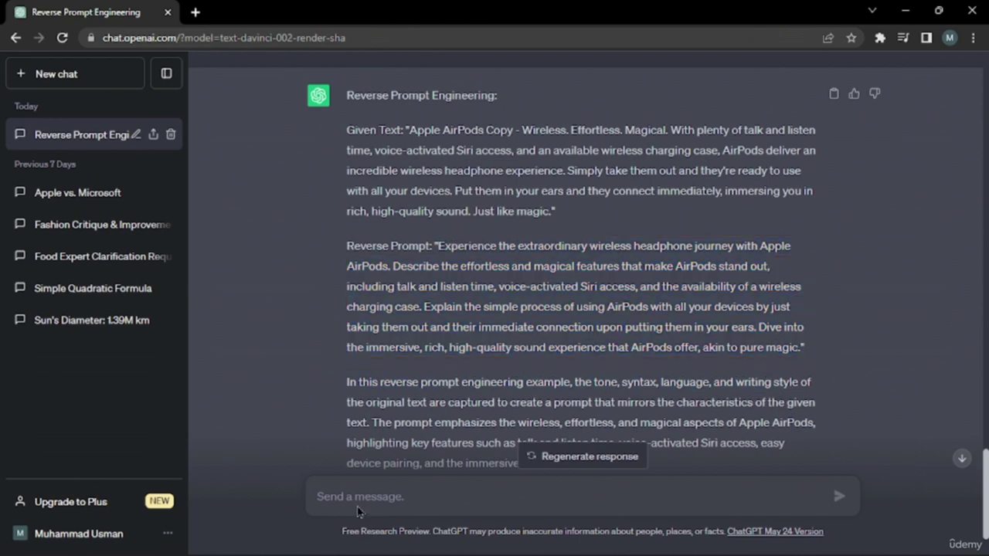
{"action": "left_click", "coordinate": [357, 498]}
{"action": "key", "text": "ctrl+v"}
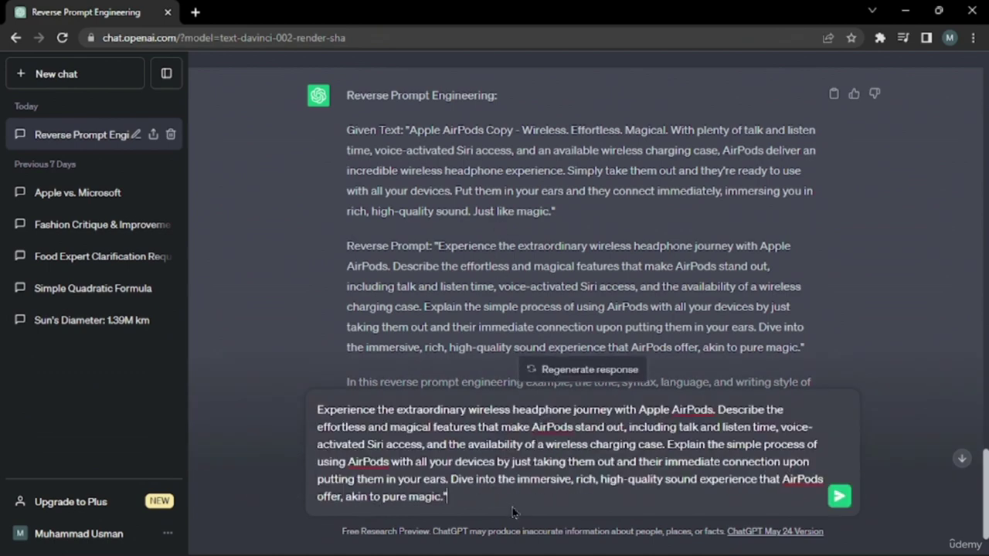
{"action": "left_click", "coordinate": [121, 87]}
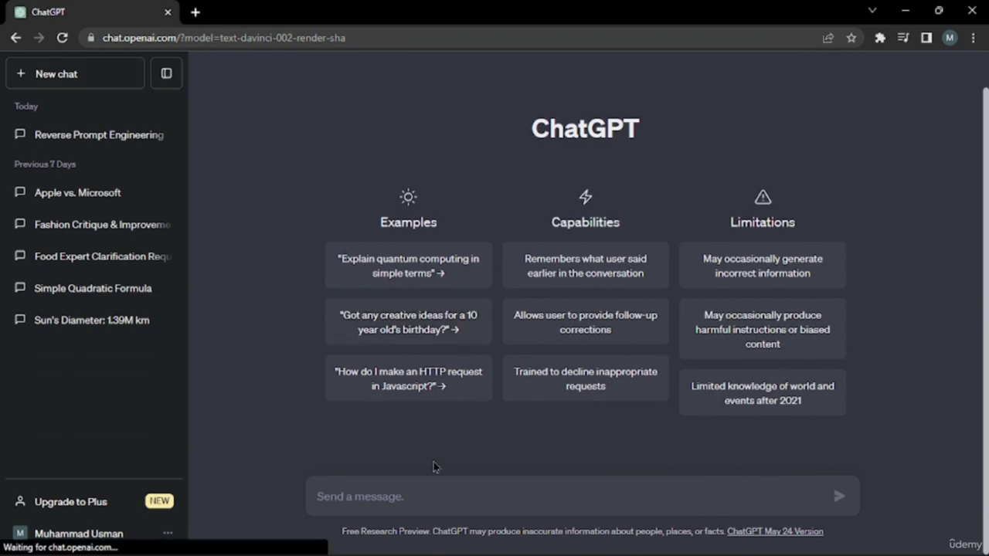
{"action": "type", "text": "Experience the extraordinary wireless headphone journey with Apple AirPods. Describe the effortless and magical features that make AirPods stand out, including talk and listen time, voice-activated Siri access, and the availability of a wireless charging case. Explain the simple process of using AirPods with all your devices by just taking them out and their immediate connection upon putting them in your ears. Dive into the immersive, rich, high-quality sound experience that AirPods offer, akin to pure magic."}
{"action": "key", "text": "Return"}
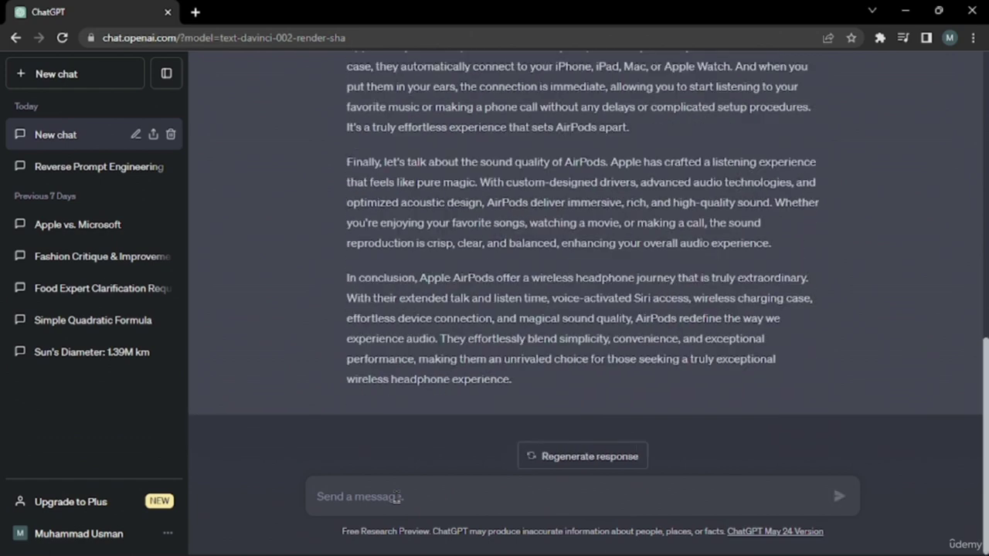
Read through the generated AirPods text, examining the Siri integration, wireless charging case, device connection, sound quality and conclusion paragraphs.
{"action": "scroll", "coordinate": [510, 365], "scroll_direction": "up", "scroll_amount": 8}
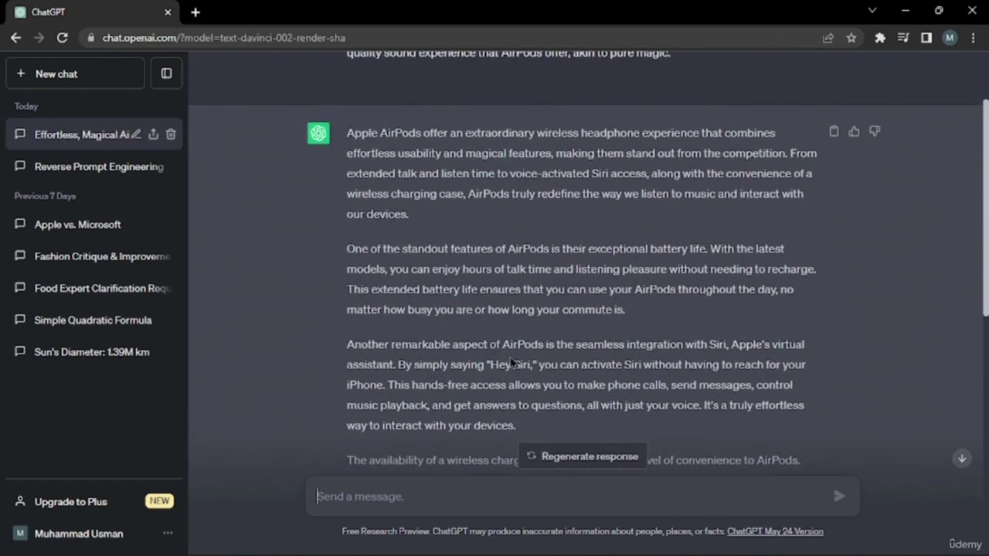
{"action": "scroll", "coordinate": [432, 288], "scroll_direction": "up", "scroll_amount": 1}
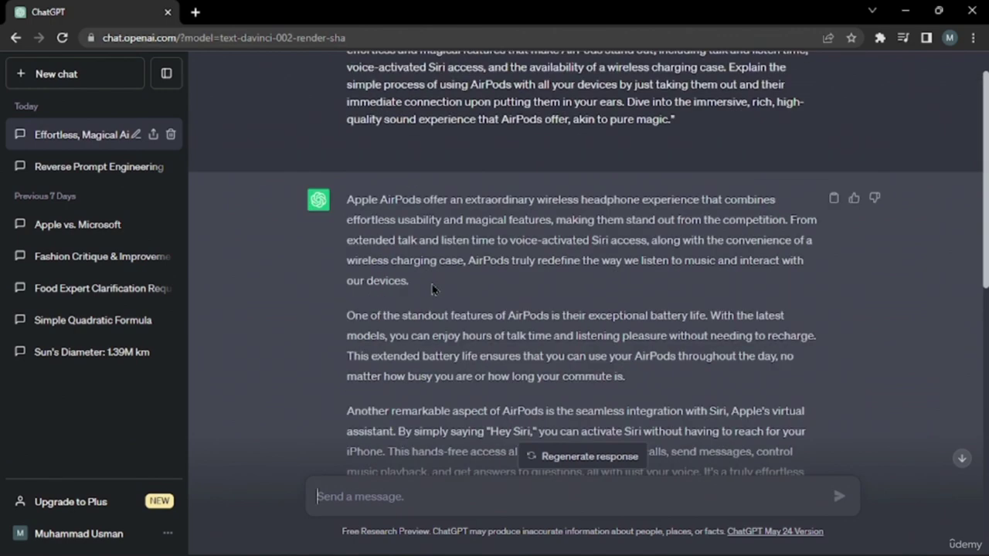
{"action": "scroll", "coordinate": [539, 323], "scroll_direction": "down", "scroll_amount": 1}
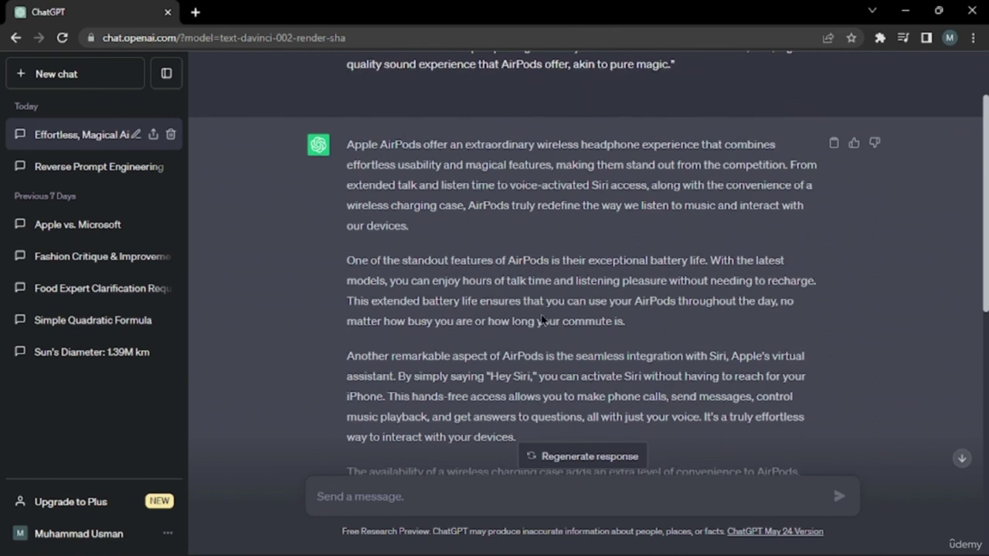
{"action": "scroll", "coordinate": [538, 321], "scroll_direction": "down", "scroll_amount": 1}
{"action": "scroll", "coordinate": [540, 210], "scroll_direction": "down", "scroll_amount": 1}
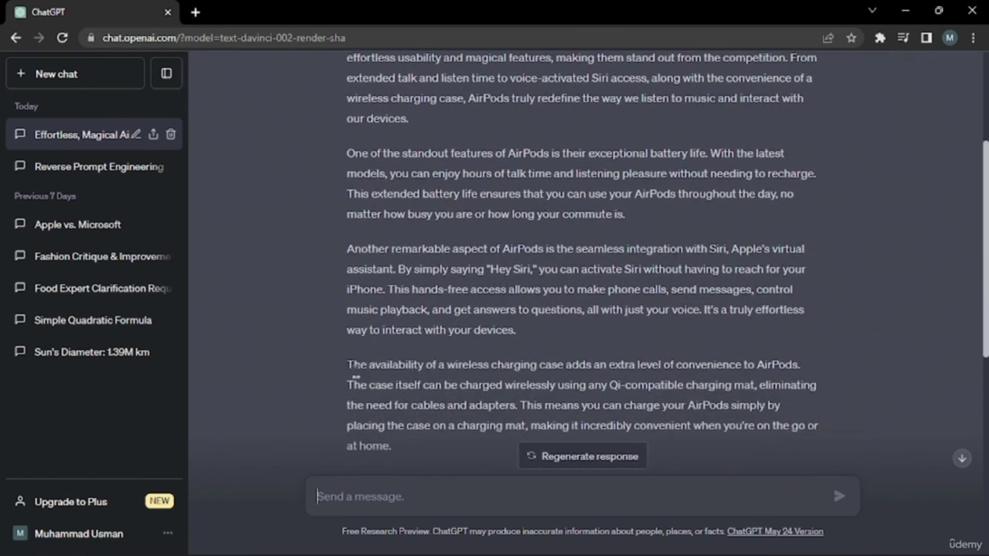
{"action": "left_click_drag", "start_coordinate": [349, 366], "coordinate": [442, 368]}
{"action": "left_click", "coordinate": [453, 369]}
{"action": "left_click_drag", "start_coordinate": [627, 249], "coordinate": [729, 251]}
{"action": "scroll", "coordinate": [728, 251], "scroll_direction": "down", "scroll_amount": 2}
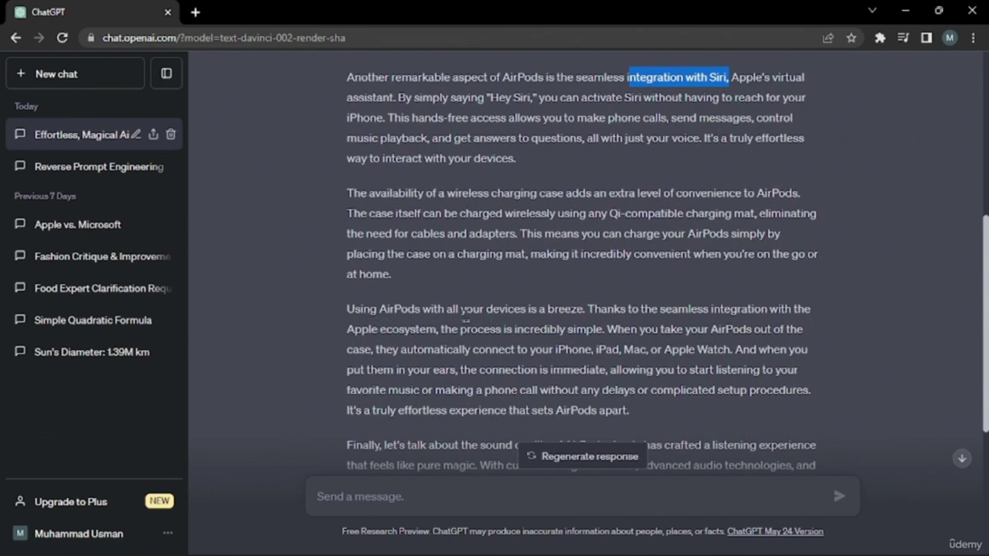
{"action": "scroll", "coordinate": [566, 406], "scroll_direction": "down", "scroll_amount": 2}
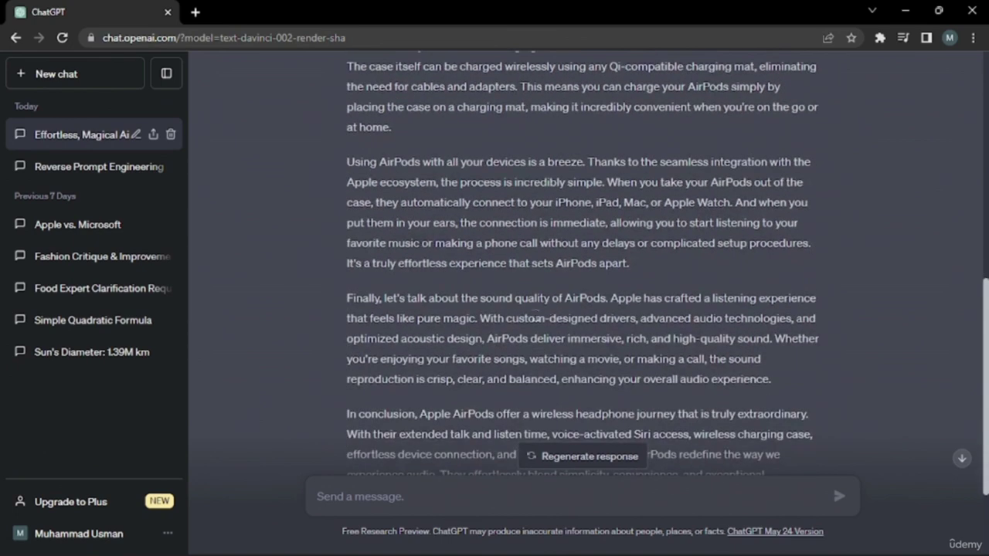
{"action": "scroll", "coordinate": [433, 372], "scroll_direction": "down", "scroll_amount": 2}
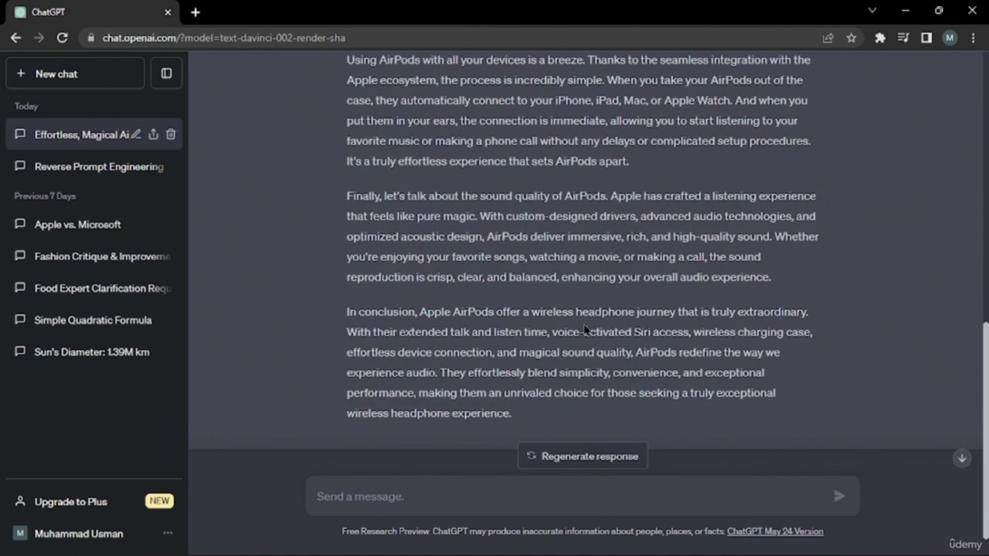
{"action": "scroll", "coordinate": [590, 318], "scroll_direction": "down", "scroll_amount": 1}
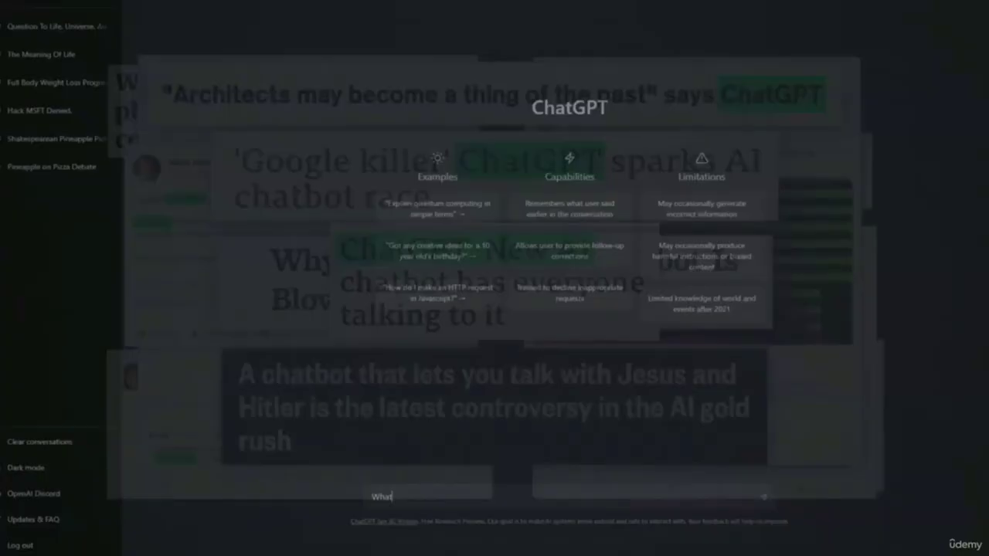
{"action": "type", "text": "is ChatGPT?"}
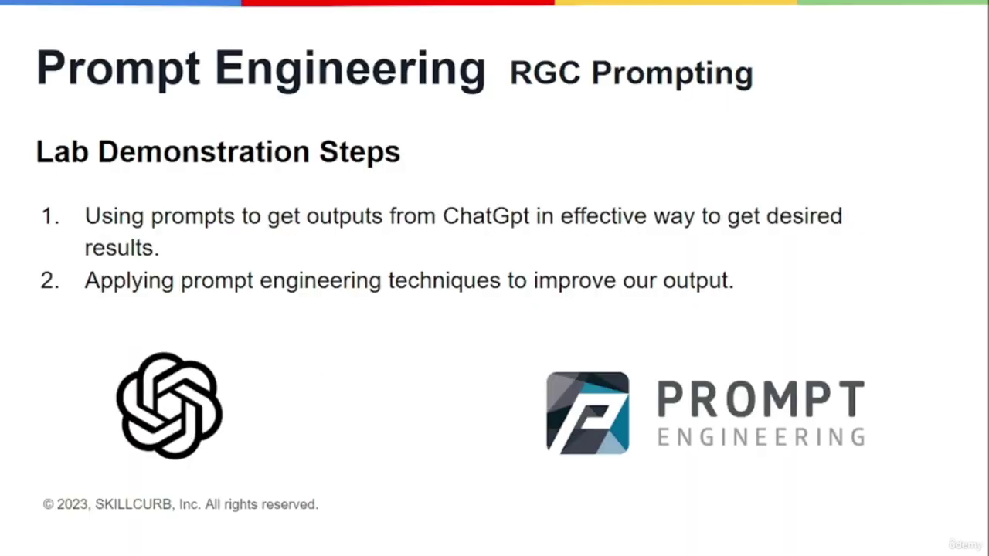
{"action": "key", "text": "Right"}
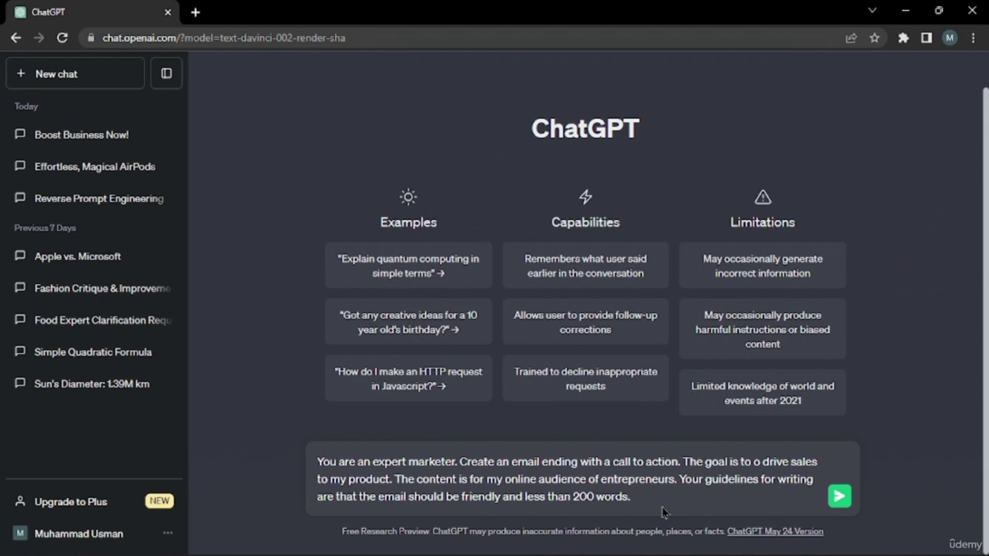
Send the expert-marketer prompt for a friendly sales email to entrepreneurs under 200 words, ending with a call to action, and review the email.
{"action": "left_click", "coordinate": [839, 496]}
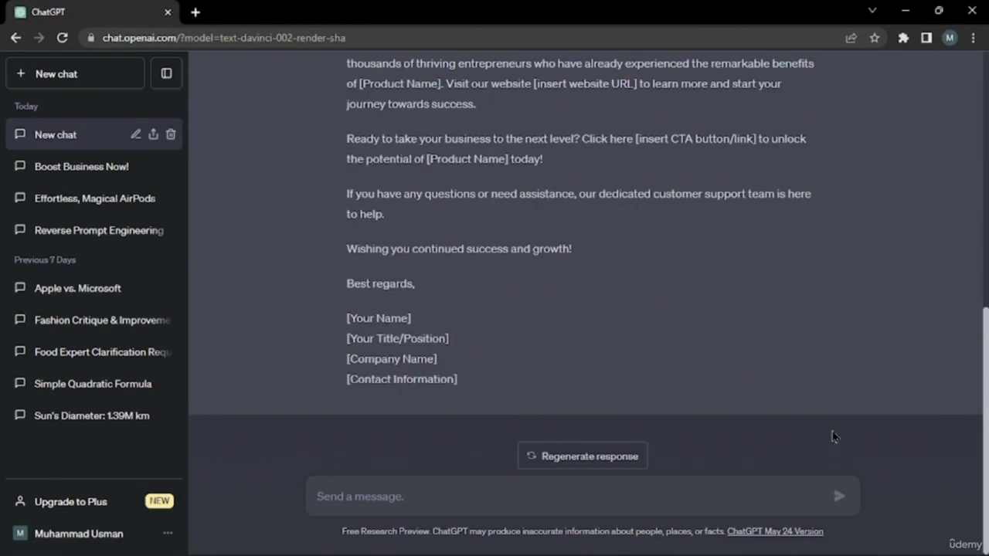
{"action": "scroll", "coordinate": [782, 295], "scroll_direction": "up", "scroll_amount": 6}
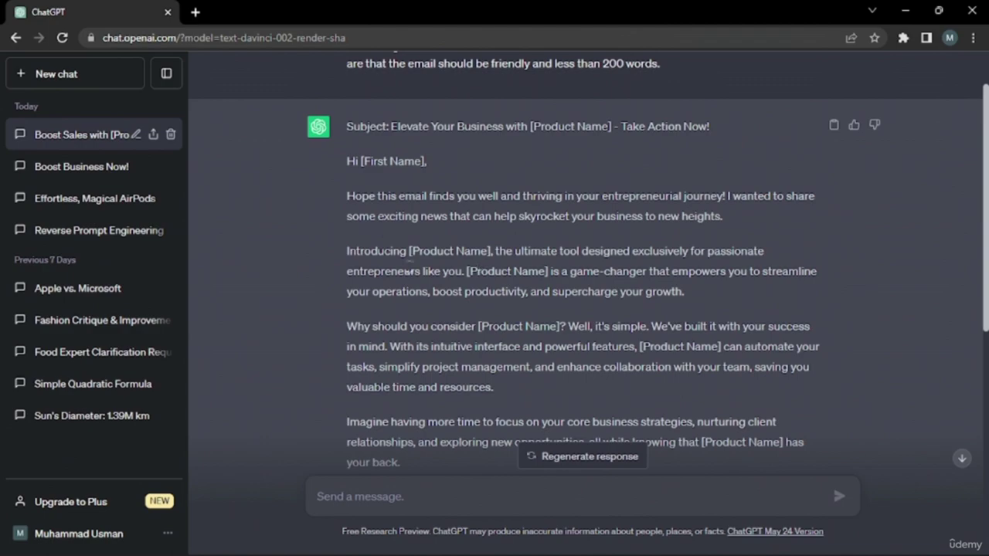
{"action": "scroll", "coordinate": [350, 388], "scroll_direction": "down", "scroll_amount": 2}
{"action": "scroll", "coordinate": [349, 388], "scroll_direction": "down", "scroll_amount": 2}
{"action": "scroll", "coordinate": [392, 324], "scroll_direction": "down", "scroll_amount": 2}
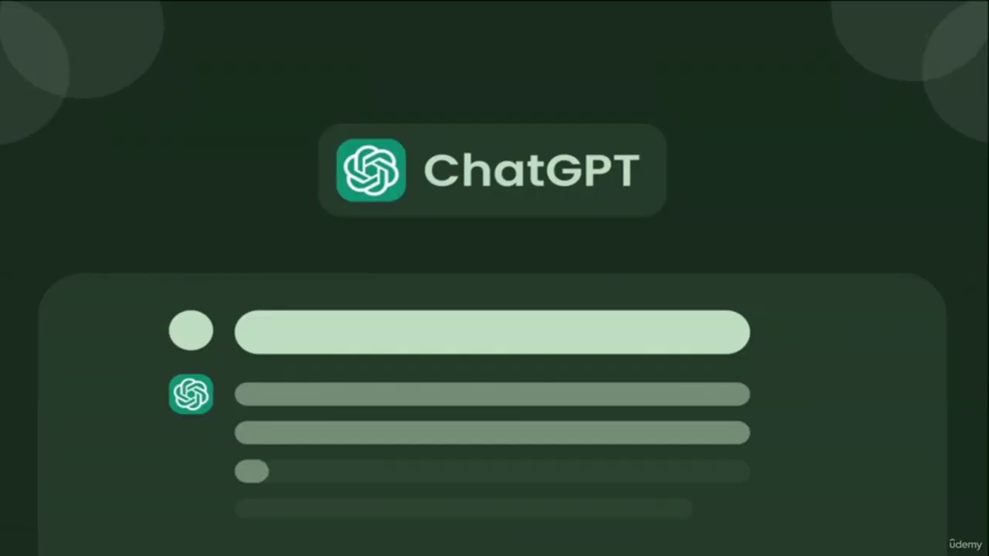
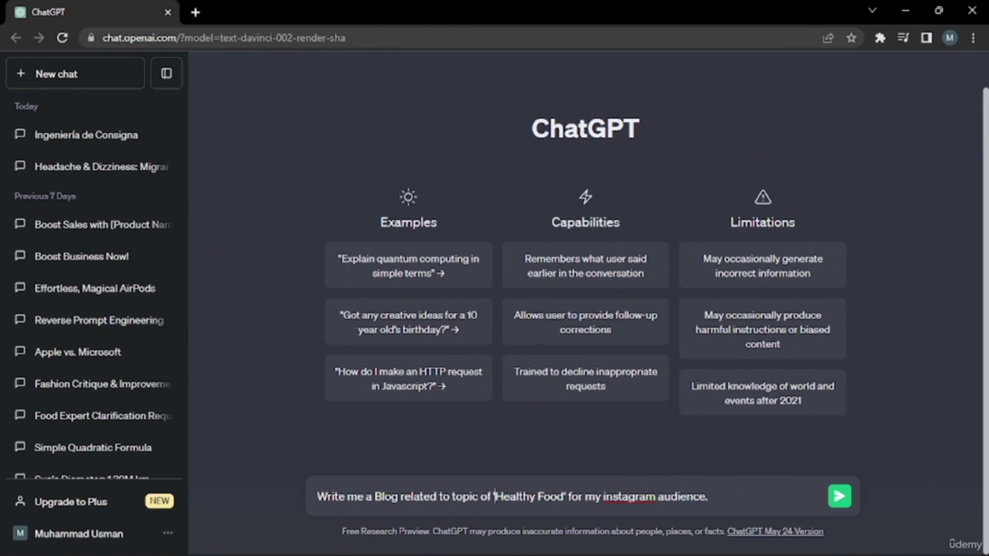
Send "Write me a Blog related to topic of 'Healthy Food' for my instagram audience." and return to the start of the response.
{"action": "left_click_drag", "start_coordinate": [493, 496], "coordinate": [567, 496]}
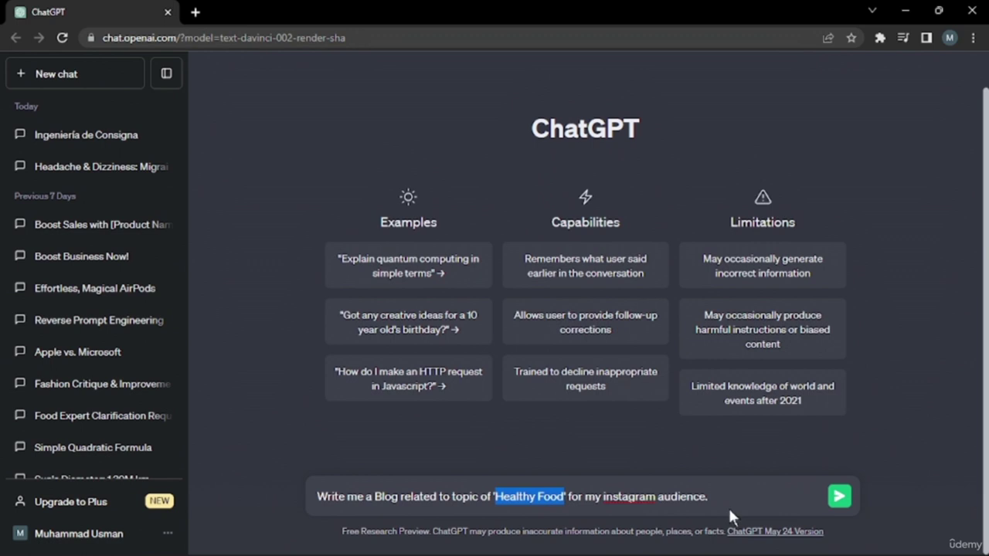
{"action": "left_click", "coordinate": [838, 497]}
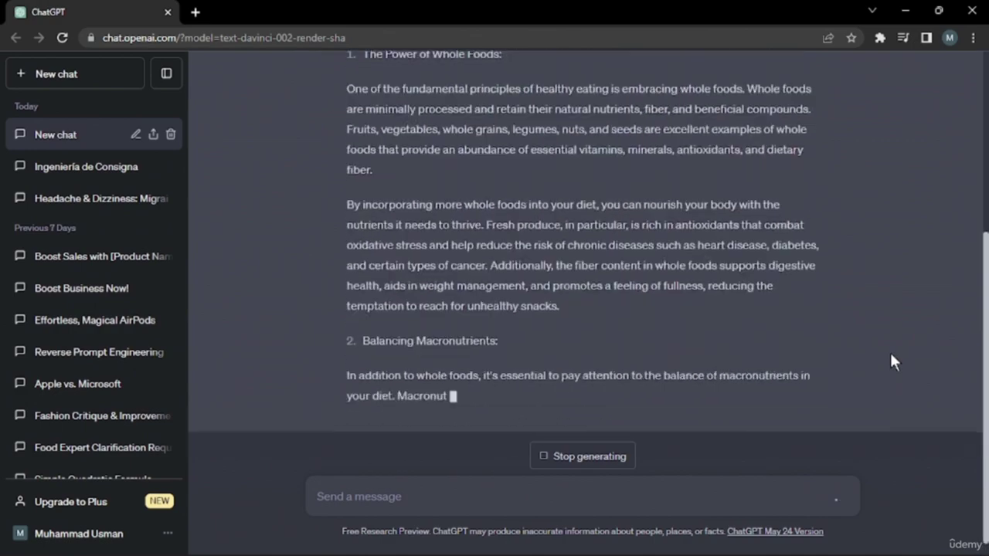
{"action": "left_click", "coordinate": [649, 456]}
{"action": "scroll", "coordinate": [799, 417], "scroll_direction": "up", "scroll_amount": 10}
{"action": "scroll", "coordinate": [799, 417], "scroll_direction": "up", "scroll_amount": 6}
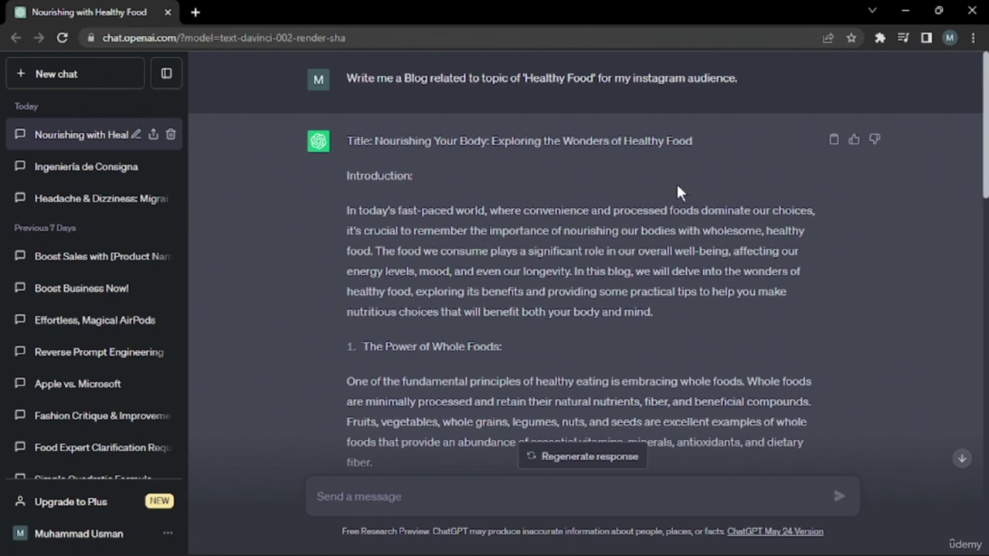
Read through the healthy food blog, examining its introduction, numbered sections on whole foods, macronutrients, mindful eating and meal planning, and its conclusion.
{"action": "scroll", "coordinate": [408, 232], "scroll_direction": "down", "scroll_amount": 2}
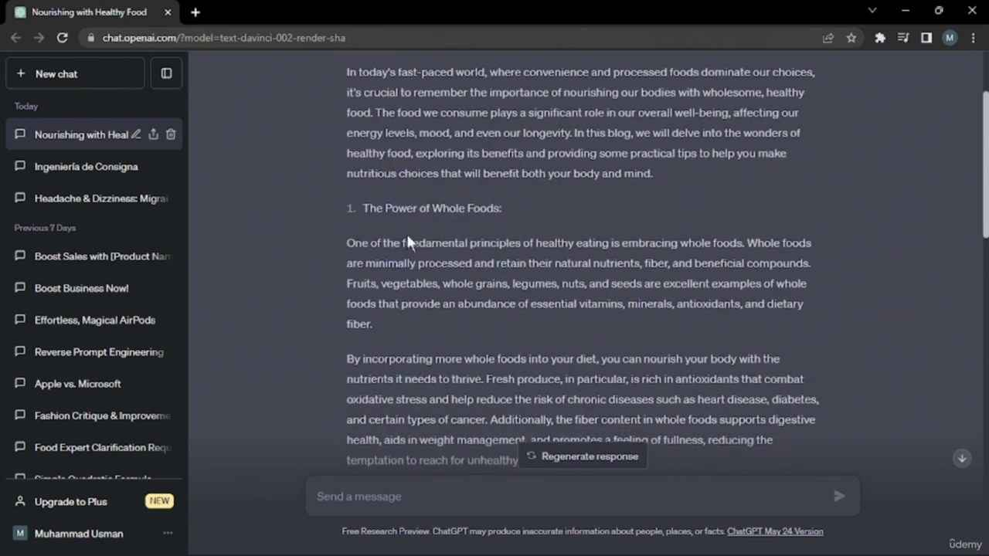
{"action": "scroll", "coordinate": [461, 231], "scroll_direction": "down", "scroll_amount": 3}
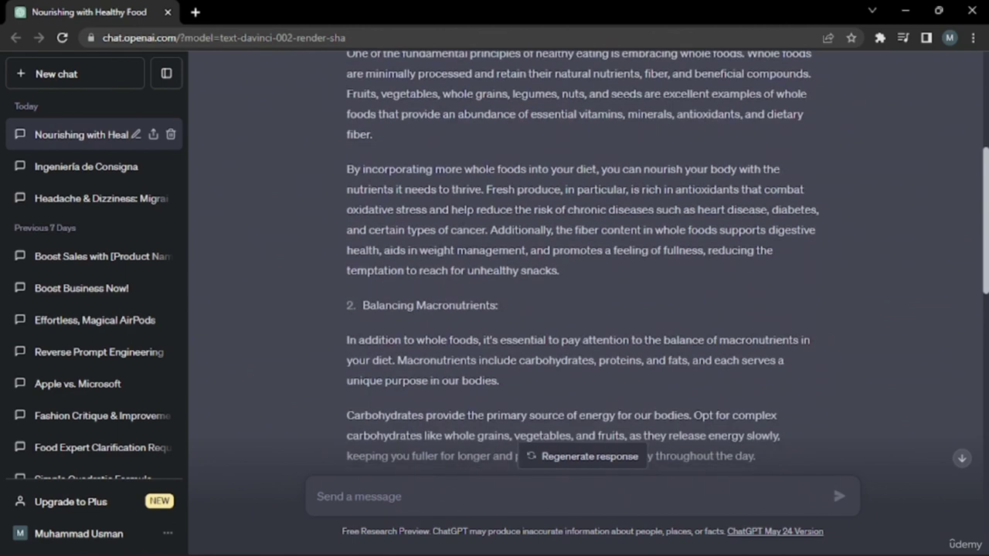
{"action": "scroll", "coordinate": [452, 296], "scroll_direction": "down", "scroll_amount": 7}
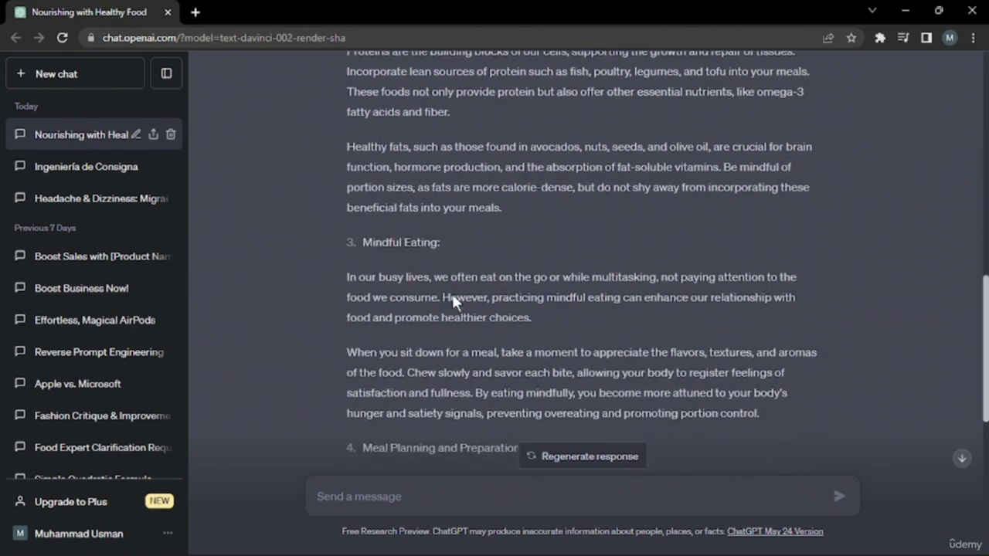
{"action": "scroll", "coordinate": [452, 289], "scroll_direction": "down", "scroll_amount": 3}
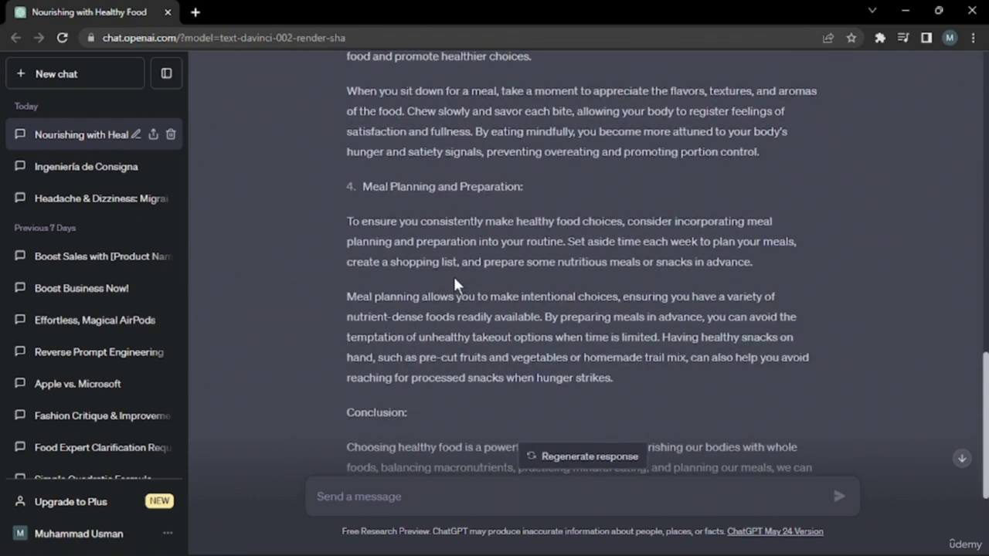
{"action": "scroll", "coordinate": [453, 287], "scroll_direction": "down", "scroll_amount": 3}
{"action": "left_click_drag", "start_coordinate": [461, 258], "coordinate": [621, 380]}
{"action": "left_click", "coordinate": [453, 274]}
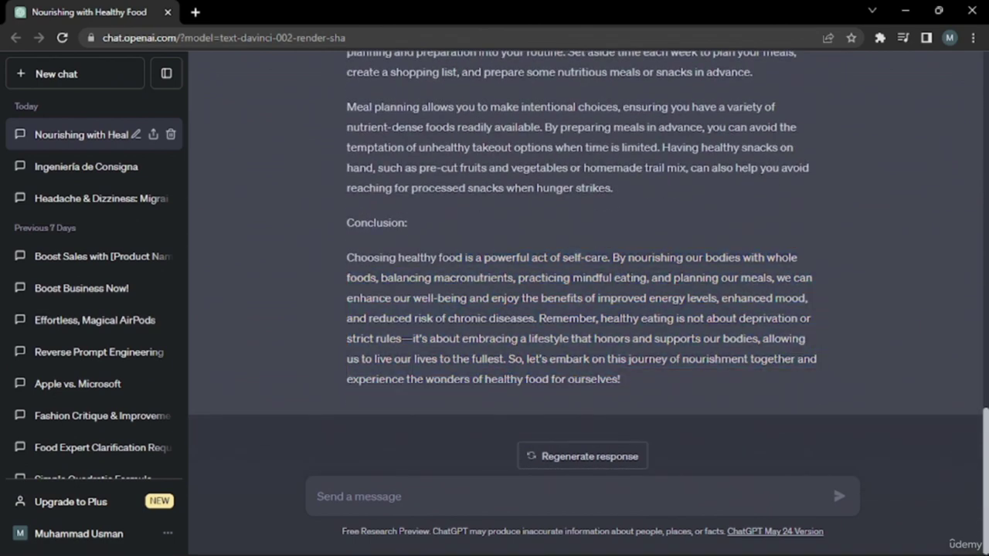
{"action": "scroll", "coordinate": [622, 127], "scroll_direction": "up", "scroll_amount": 15}
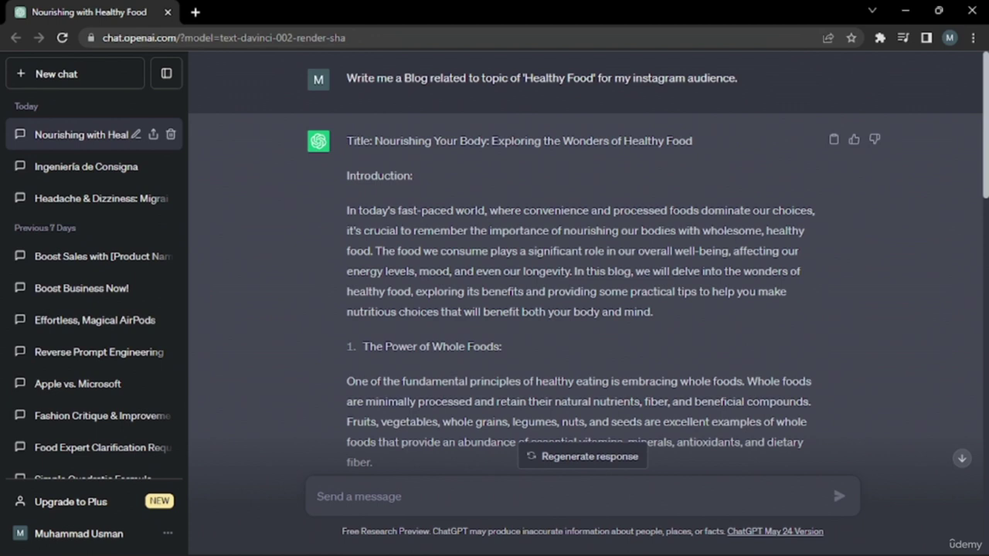
{"action": "scroll", "coordinate": [529, 342], "scroll_direction": "down", "scroll_amount": 3}
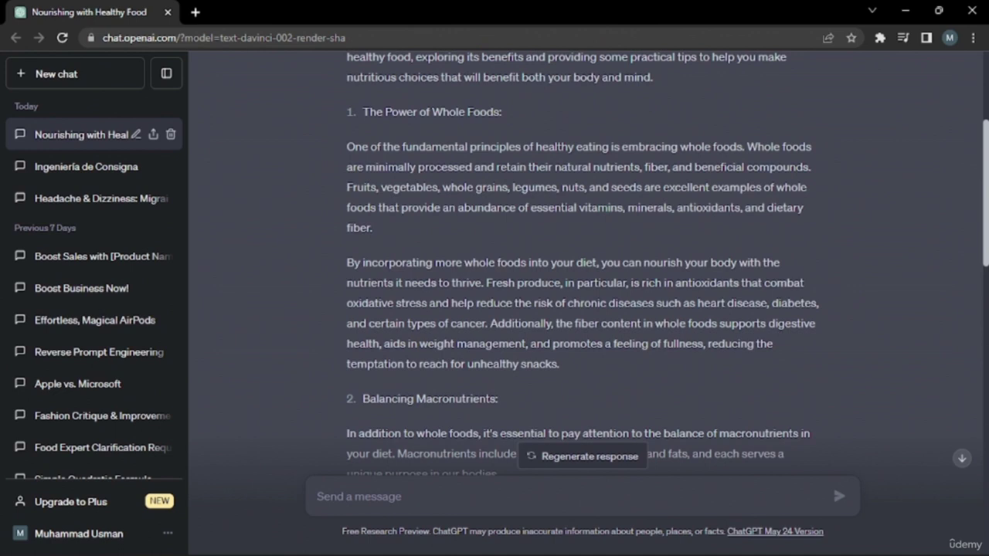
{"action": "scroll", "coordinate": [678, 379], "scroll_direction": "down", "scroll_amount": 12}
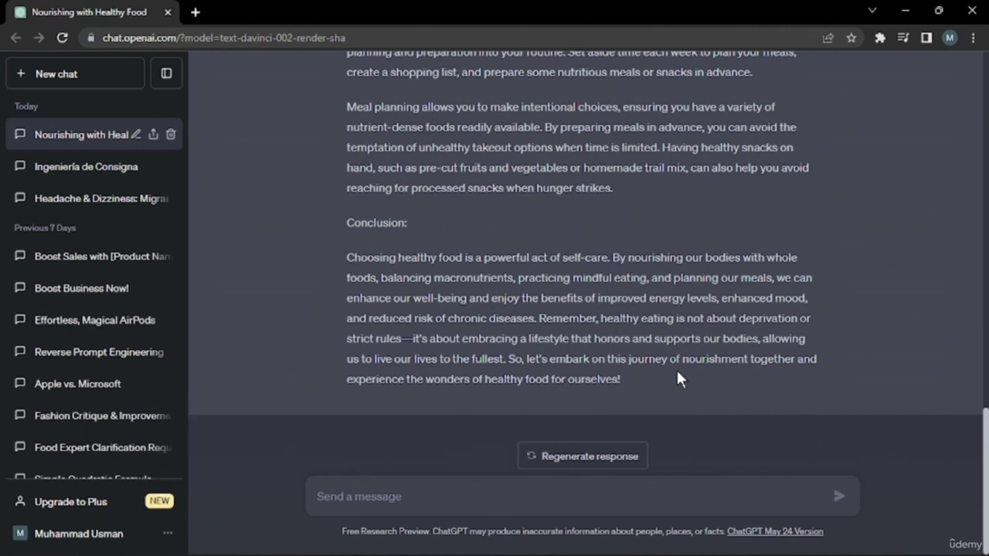
Send the prompt "Create a post for my twitter audience on Global Warming." in the same chat.
{"action": "type", "text": "Create a post for my twitter audience on Global Warming."}
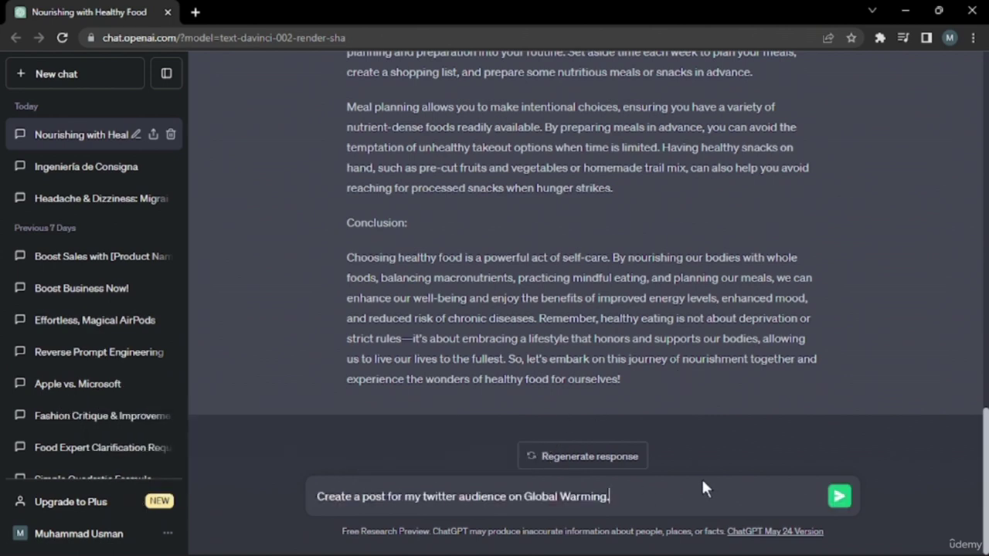
{"action": "left_click_drag", "start_coordinate": [316, 497], "coordinate": [485, 518]}
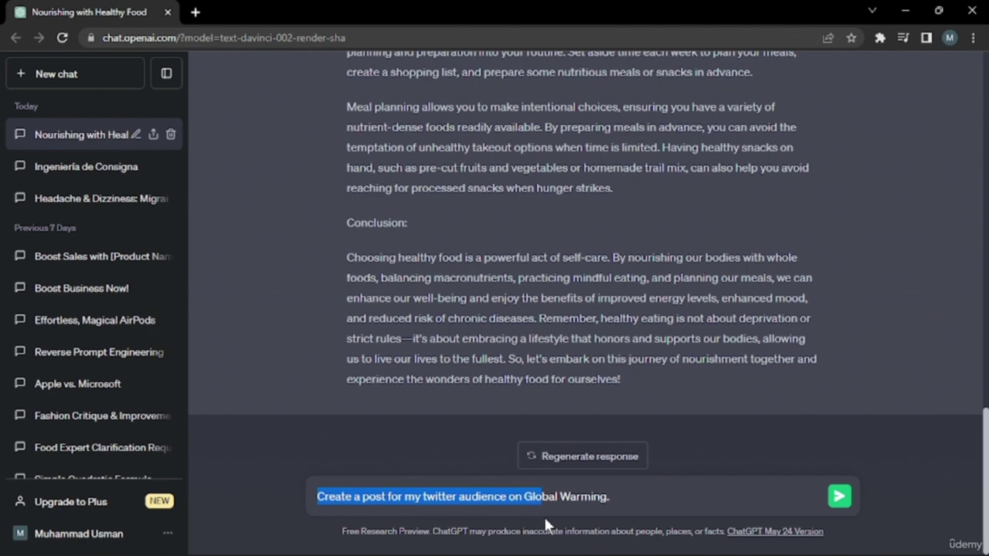
{"action": "left_click_drag", "start_coordinate": [598, 522], "coordinate": [618, 520]}
{"action": "left_click", "coordinate": [735, 513]}
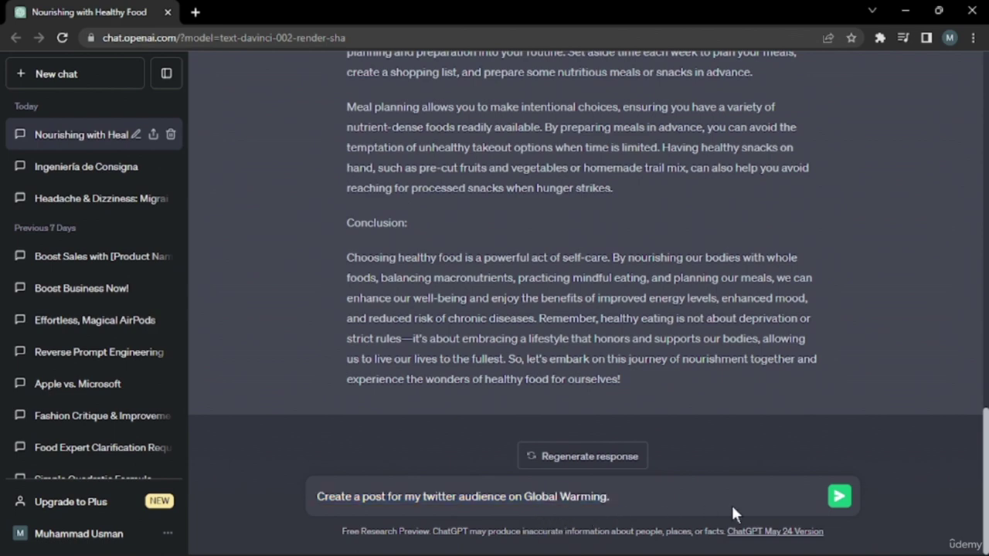
{"action": "left_click", "coordinate": [836, 499]}
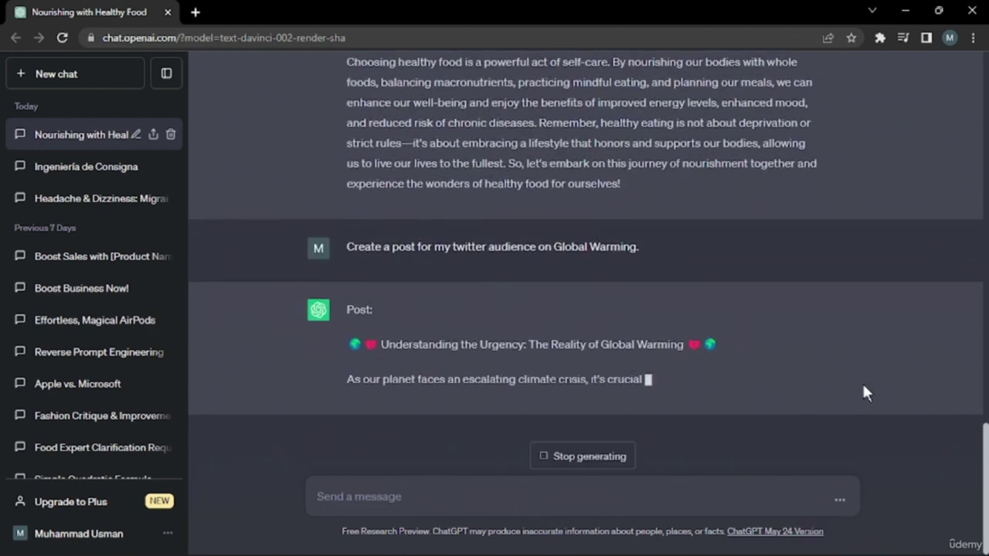
Read the Global Warming post from its opening to the closing call for unity, examining the numbered sections and hashtags.
{"action": "scroll", "coordinate": [862, 381], "scroll_direction": "up", "scroll_amount": 10}
{"action": "scroll", "coordinate": [863, 386], "scroll_direction": "up", "scroll_amount": 1}
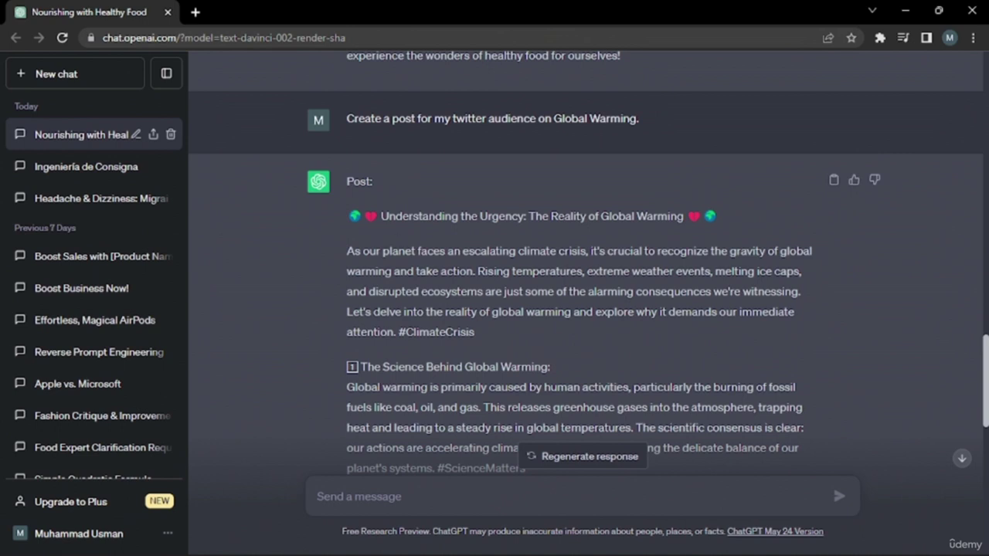
{"action": "scroll", "coordinate": [587, 270], "scroll_direction": "down", "scroll_amount": 1}
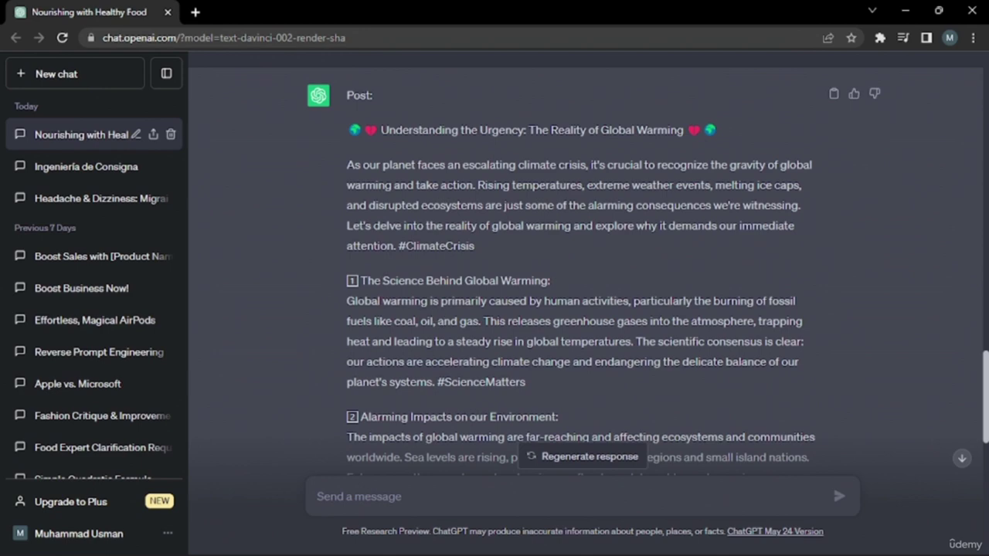
{"action": "scroll", "coordinate": [587, 261], "scroll_direction": "down", "scroll_amount": 2}
{"action": "left_click_drag", "start_coordinate": [359, 279], "coordinate": [598, 263]}
{"action": "left_click", "coordinate": [598, 263]}
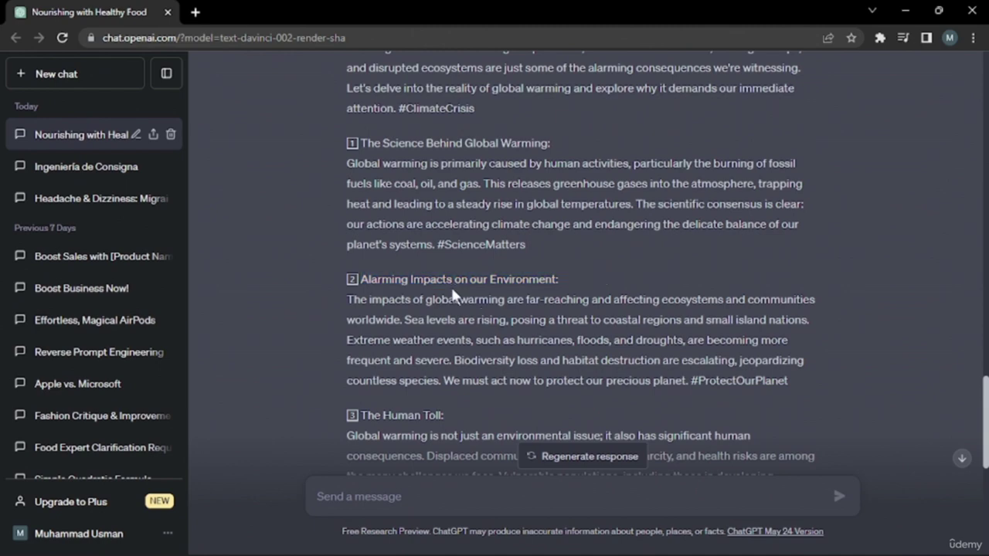
{"action": "scroll", "coordinate": [450, 285], "scroll_direction": "down", "scroll_amount": 2}
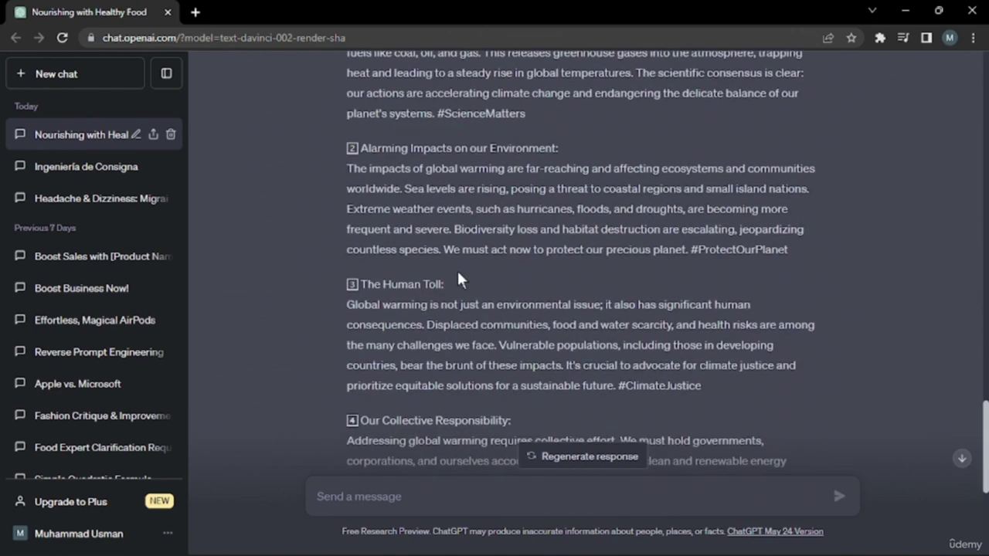
{"action": "scroll", "coordinate": [456, 268], "scroll_direction": "down", "scroll_amount": 5}
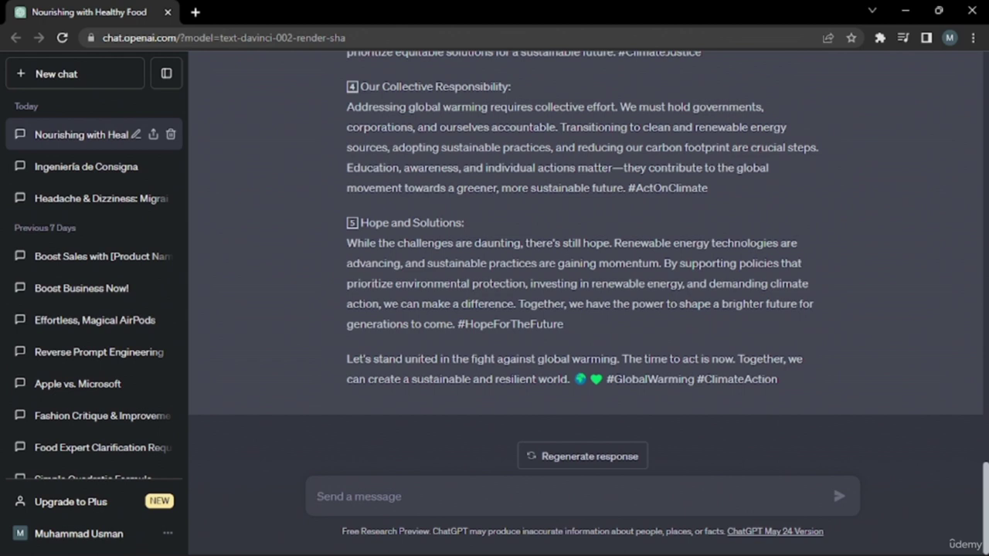
Send "Make me a script for my Youtube video on topic: "Use of Technology in 2023"" and go to the beginning of the script.
{"action": "type", "text": "Make me a script for my Youtube video on topic: \"Use of Technology in 2023\""}
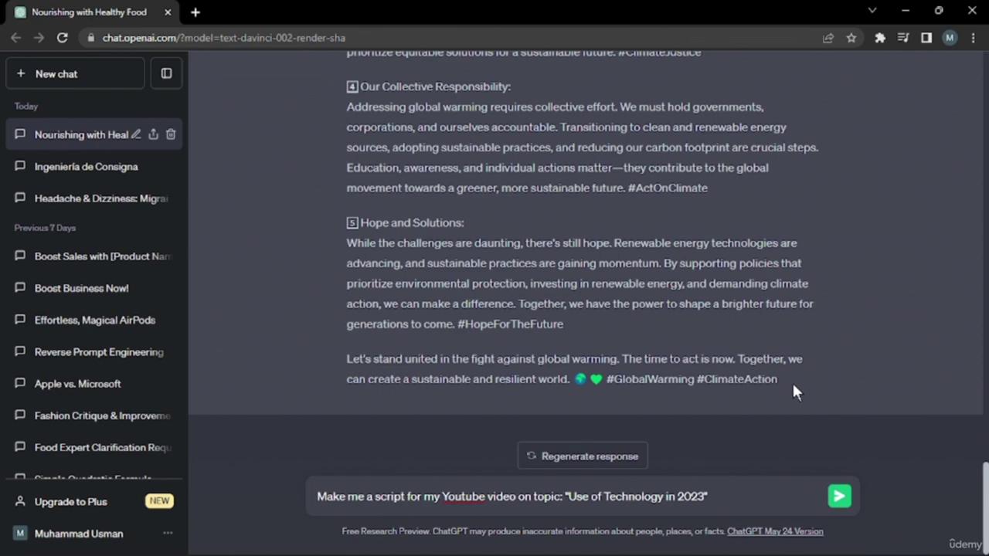
{"action": "left_click", "coordinate": [839, 496]}
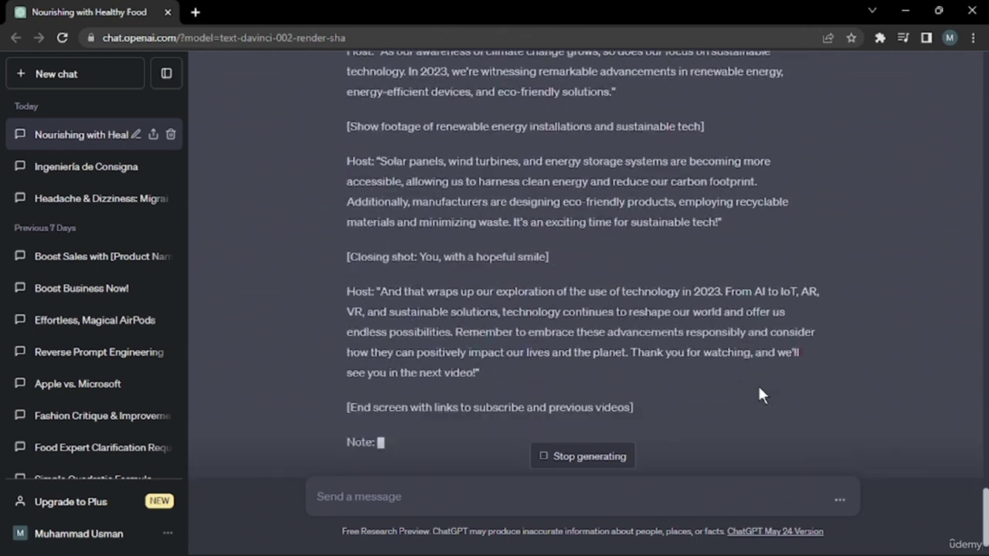
{"action": "scroll", "coordinate": [759, 393], "scroll_direction": "up", "scroll_amount": 12}
{"action": "scroll", "coordinate": [759, 394], "scroll_direction": "up", "scroll_amount": 8}
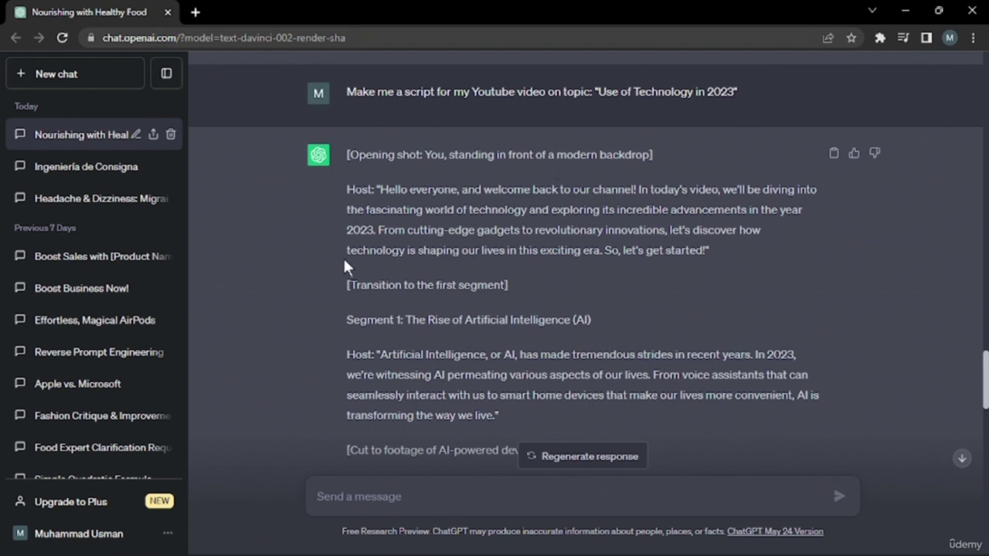
Read through the YouTube script, examining the segments, host lines, footage cues, closing shot, end screen and final note.
{"action": "scroll", "coordinate": [337, 319], "scroll_direction": "down", "scroll_amount": 3}
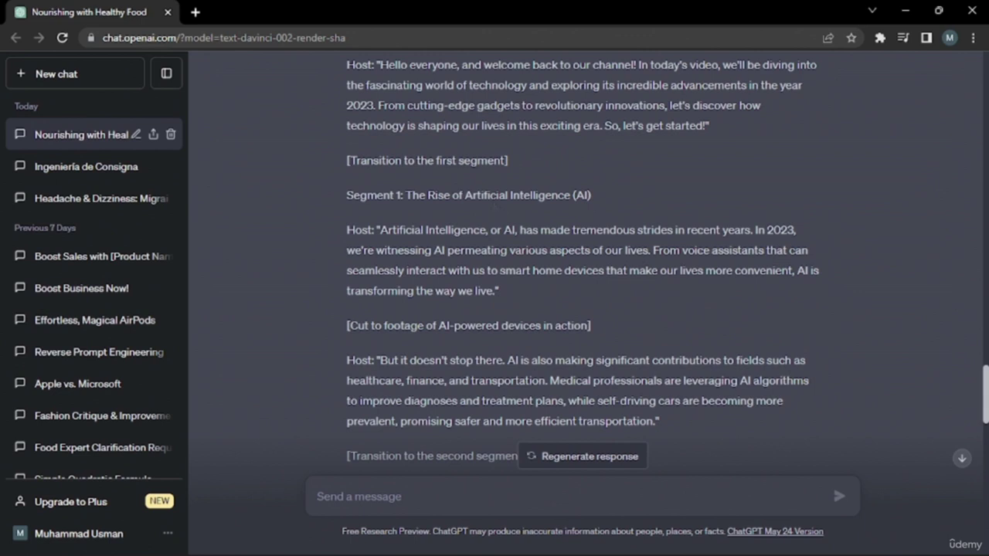
{"action": "scroll", "coordinate": [321, 266], "scroll_direction": "down", "scroll_amount": 3}
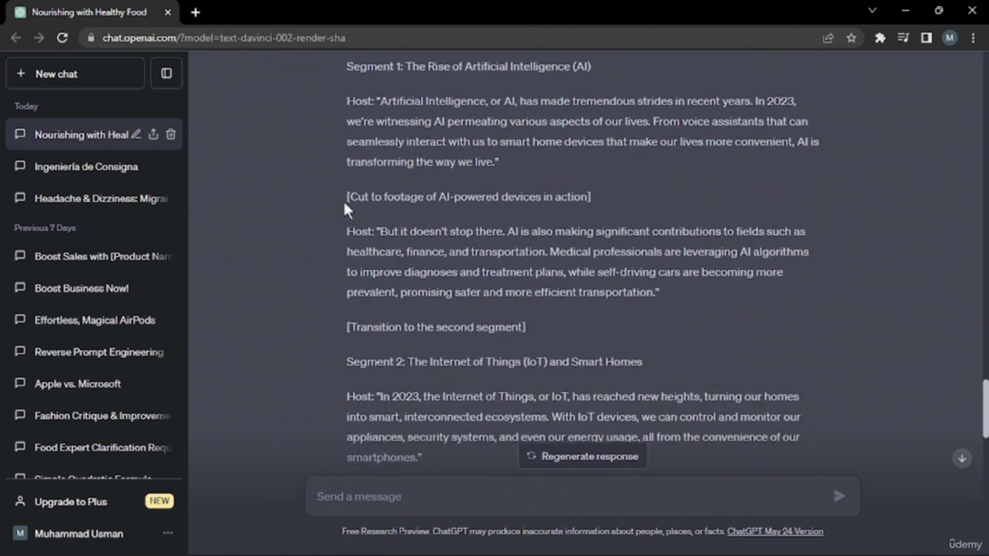
{"action": "left_click_drag", "start_coordinate": [346, 196], "coordinate": [661, 194]}
{"action": "left_click", "coordinate": [661, 194]}
{"action": "scroll", "coordinate": [414, 284], "scroll_direction": "down", "scroll_amount": 1}
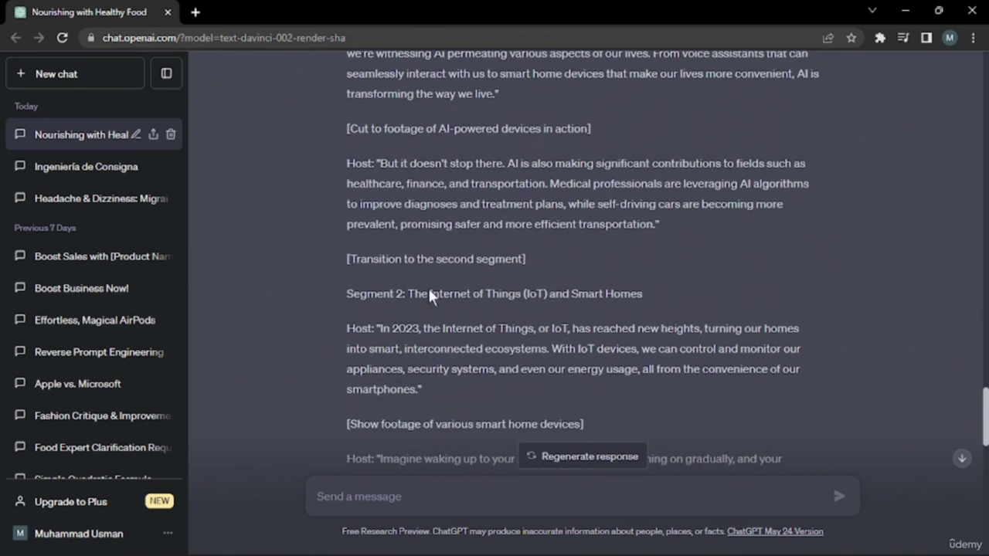
{"action": "scroll", "coordinate": [355, 317], "scroll_direction": "down", "scroll_amount": 6}
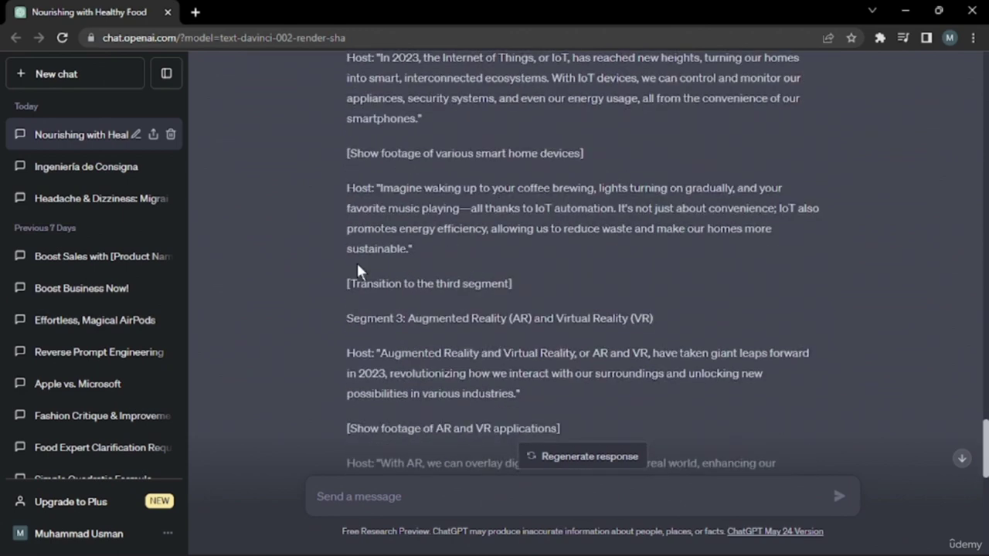
{"action": "scroll", "coordinate": [358, 270], "scroll_direction": "down", "scroll_amount": 7}
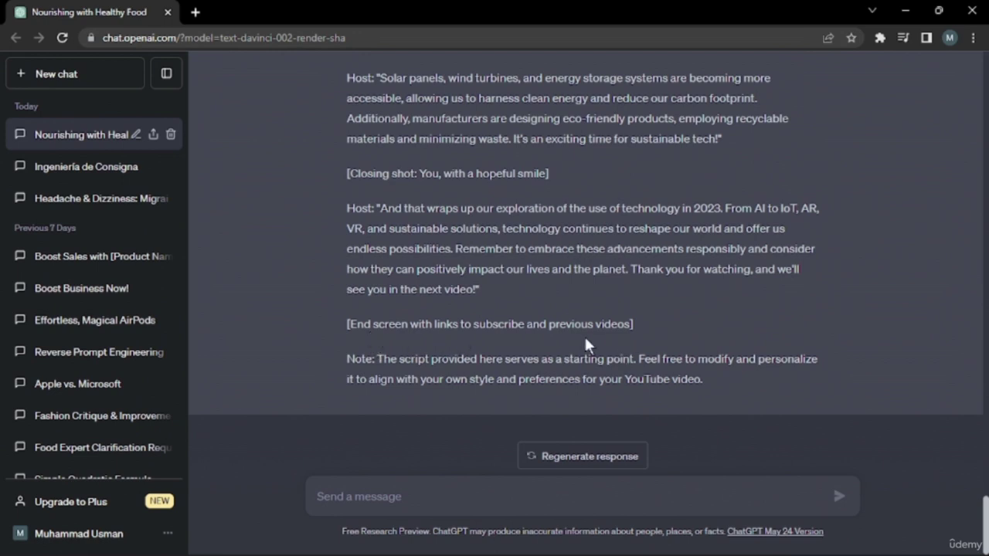
{"action": "scroll", "coordinate": [638, 394], "scroll_direction": "up", "scroll_amount": 1}
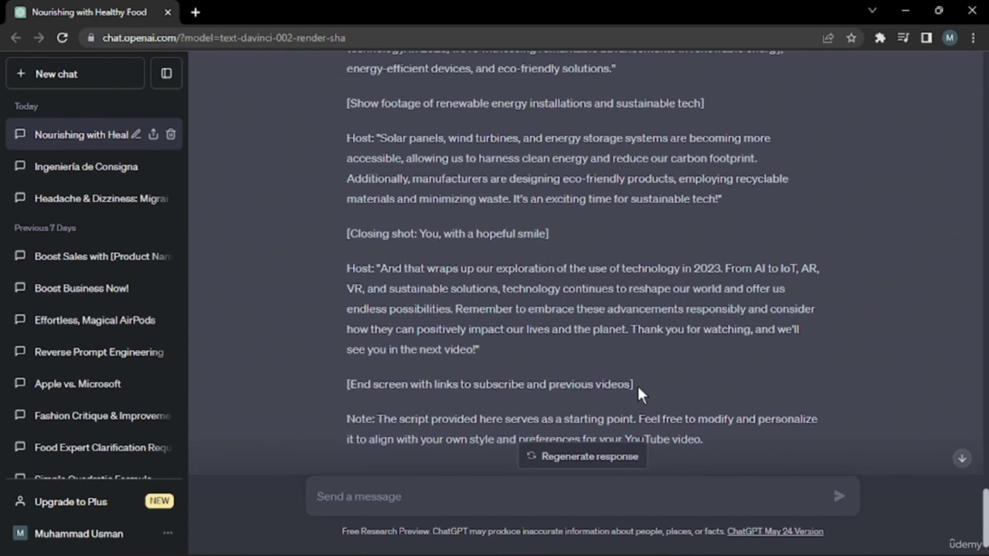
{"action": "scroll", "coordinate": [640, 376], "scroll_direction": "down", "scroll_amount": 1}
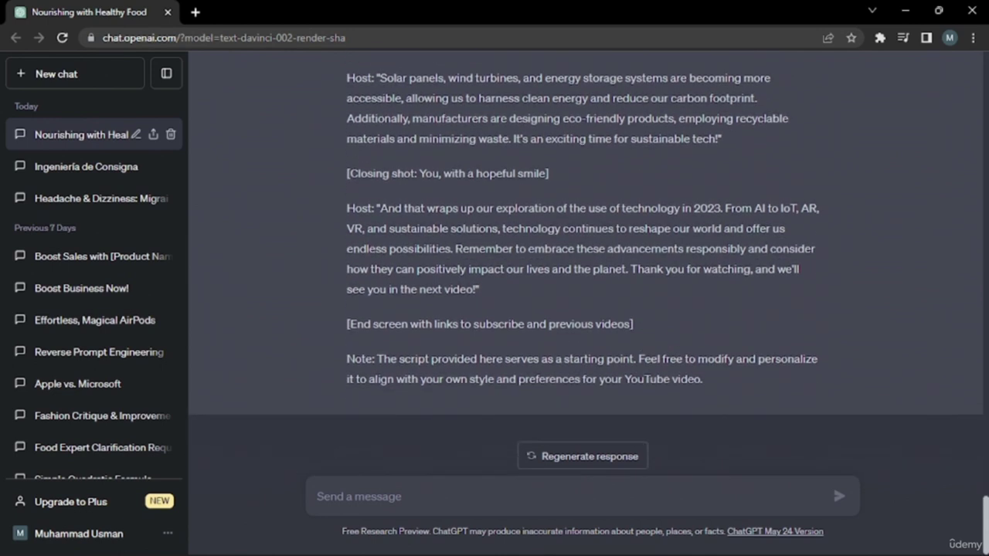
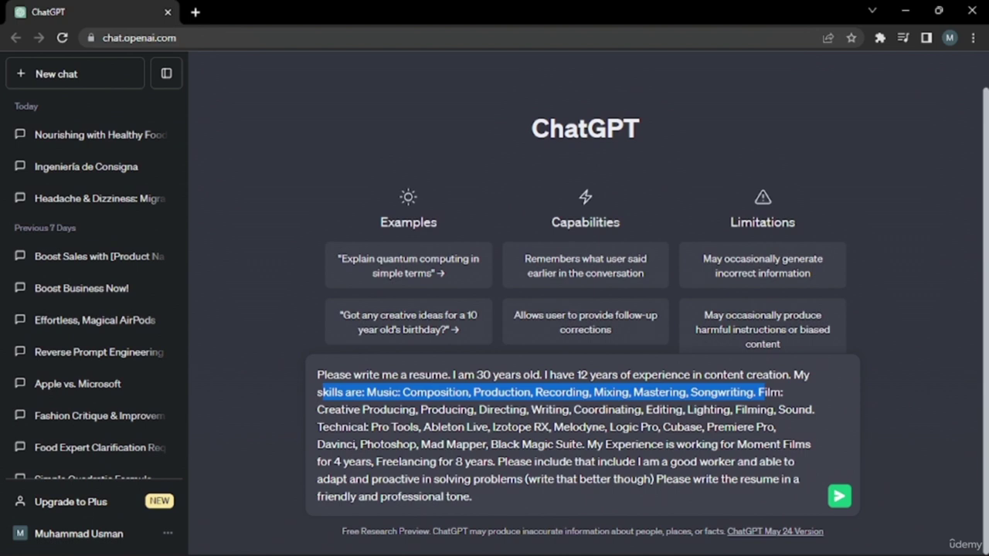
Check the skills and Moment Films experience in the drafted resume prompt, and send it to request a friendly and professional resume.
{"action": "left_click_drag", "start_coordinate": [609, 444], "coordinate": [794, 445]}
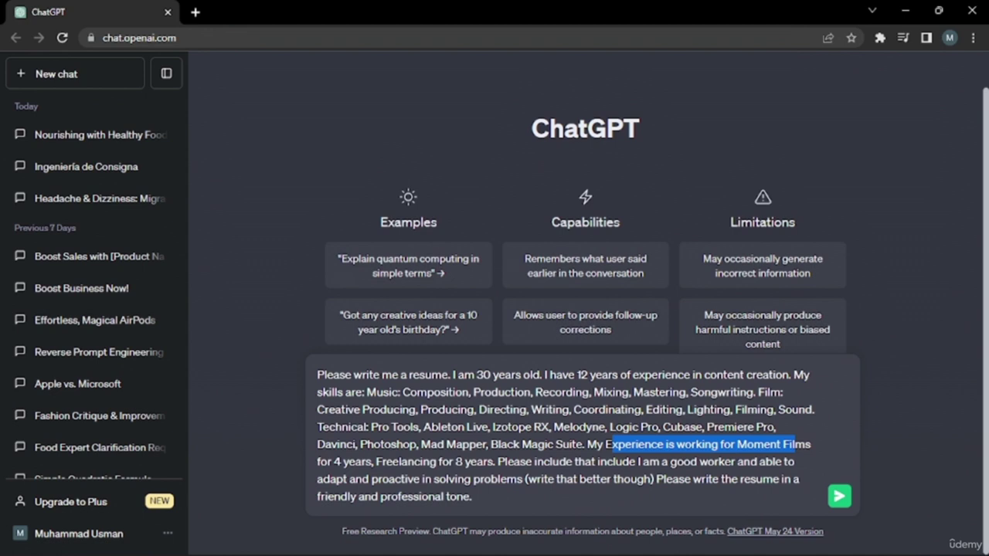
{"action": "left_click", "coordinate": [630, 478]}
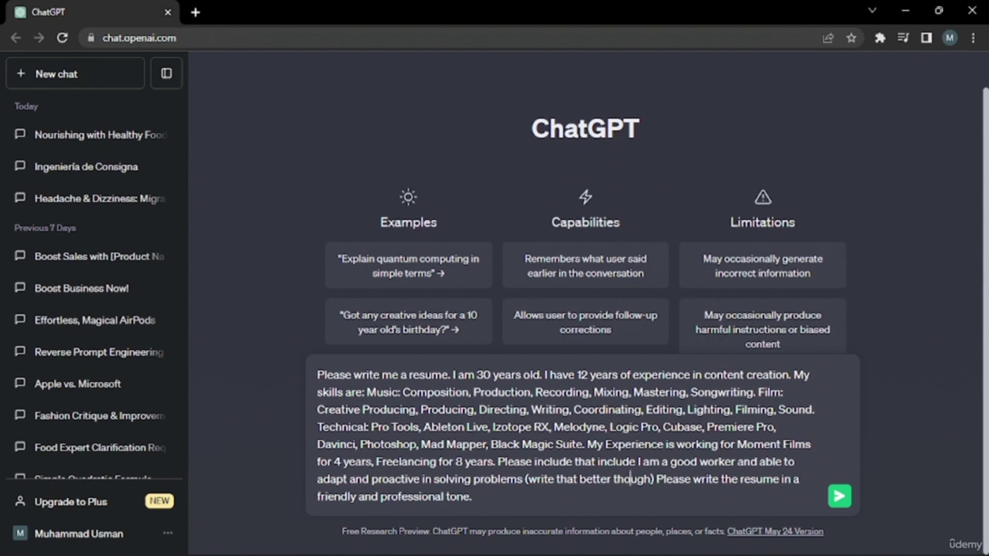
{"action": "left_click", "coordinate": [471, 496]}
{"action": "key", "text": "Return"}
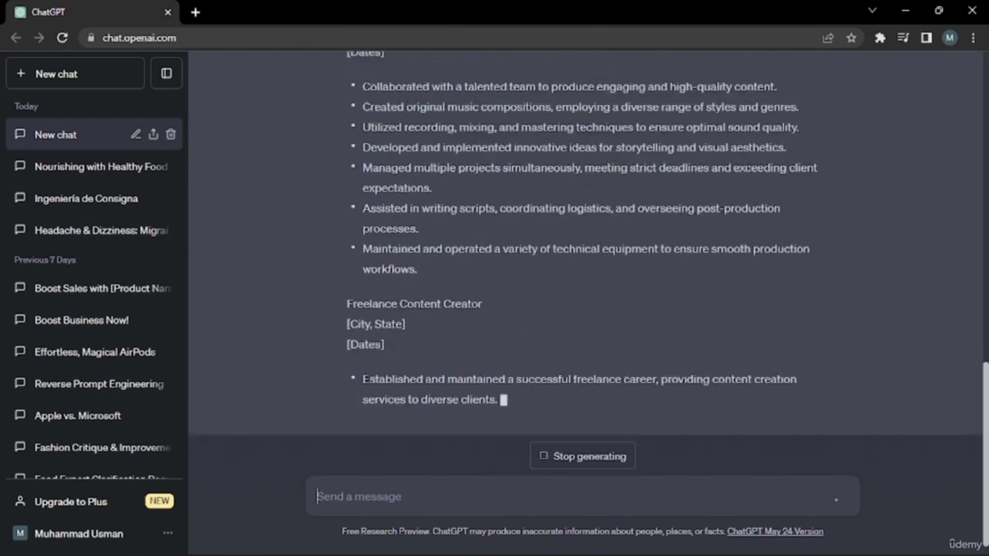
{"action": "left_click", "coordinate": [656, 456]}
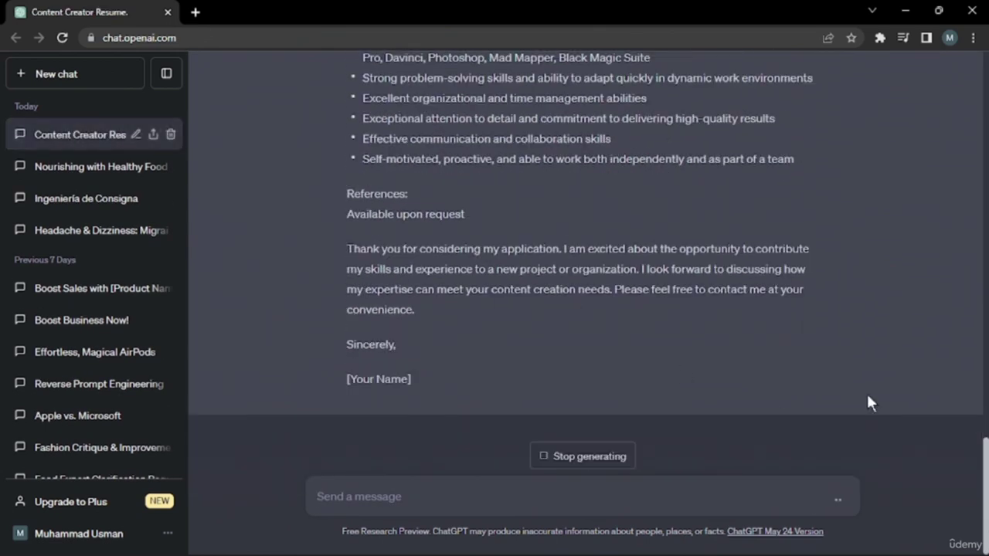
Read the generated resume from the contact placeholders through the objective, summary, Moment Films experience and freelance sections.
{"action": "scroll", "coordinate": [663, 347], "scroll_direction": "up", "scroll_amount": 15}
{"action": "scroll", "coordinate": [663, 348], "scroll_direction": "up", "scroll_amount": 3}
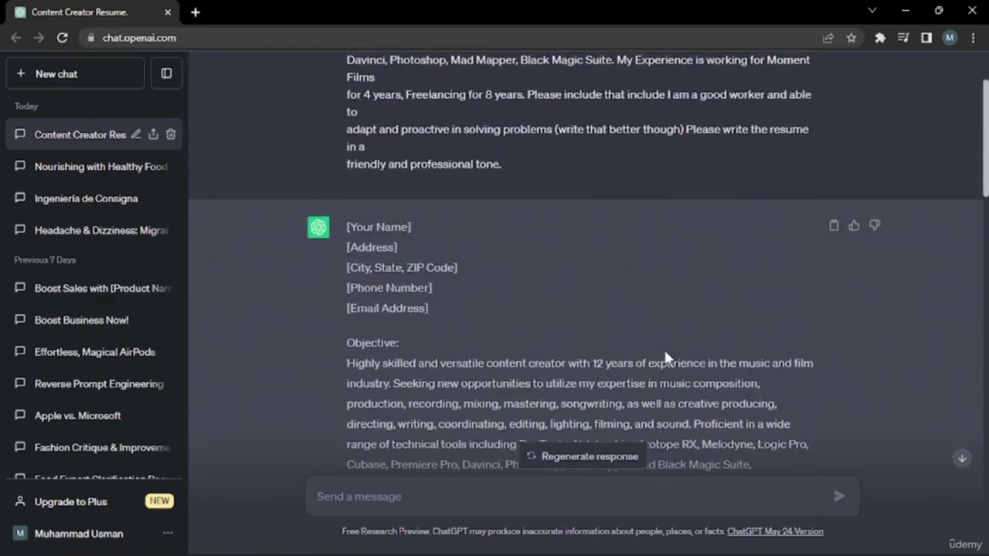
{"action": "scroll", "coordinate": [663, 347], "scroll_direction": "down", "scroll_amount": 2}
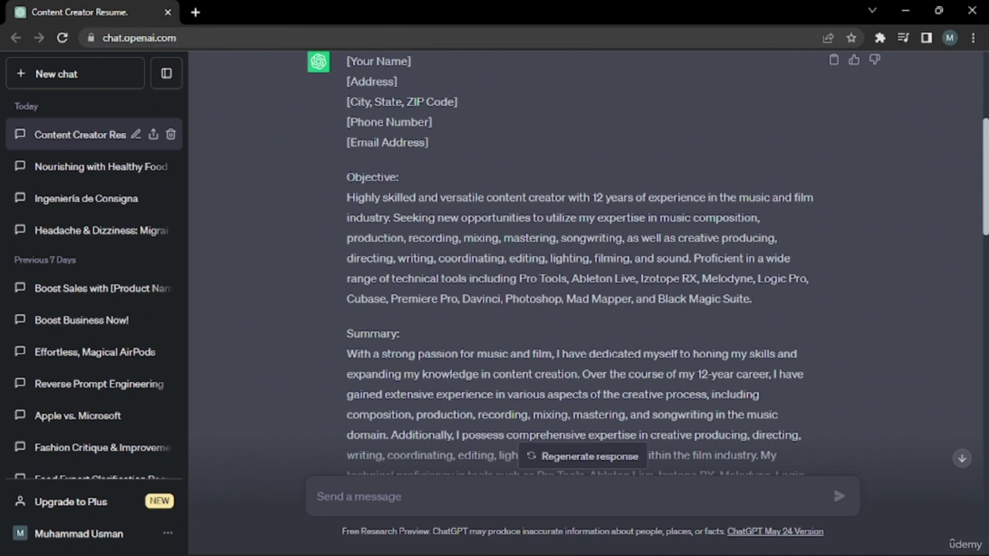
{"action": "scroll", "coordinate": [392, 143], "scroll_direction": "up", "scroll_amount": 1}
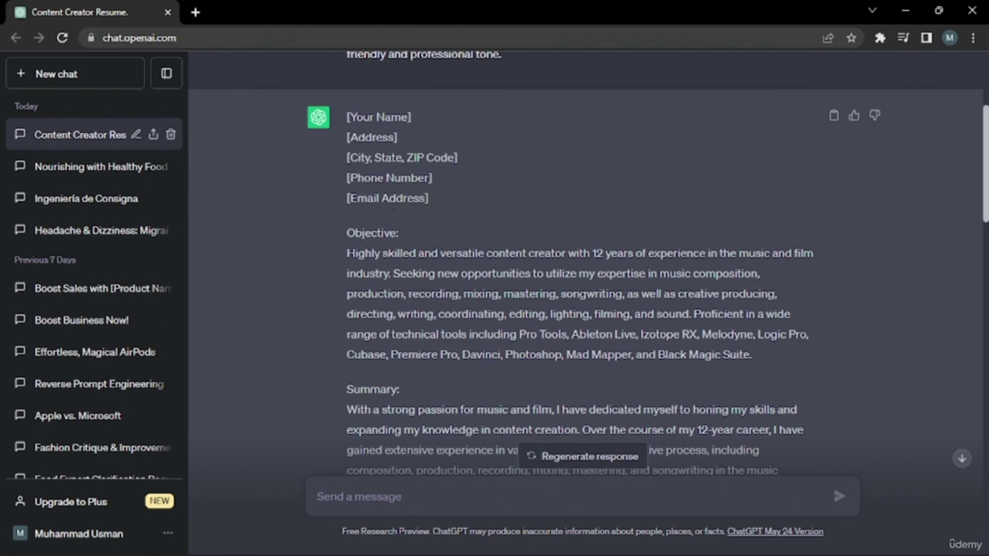
{"action": "scroll", "coordinate": [417, 325], "scroll_direction": "down", "scroll_amount": 3}
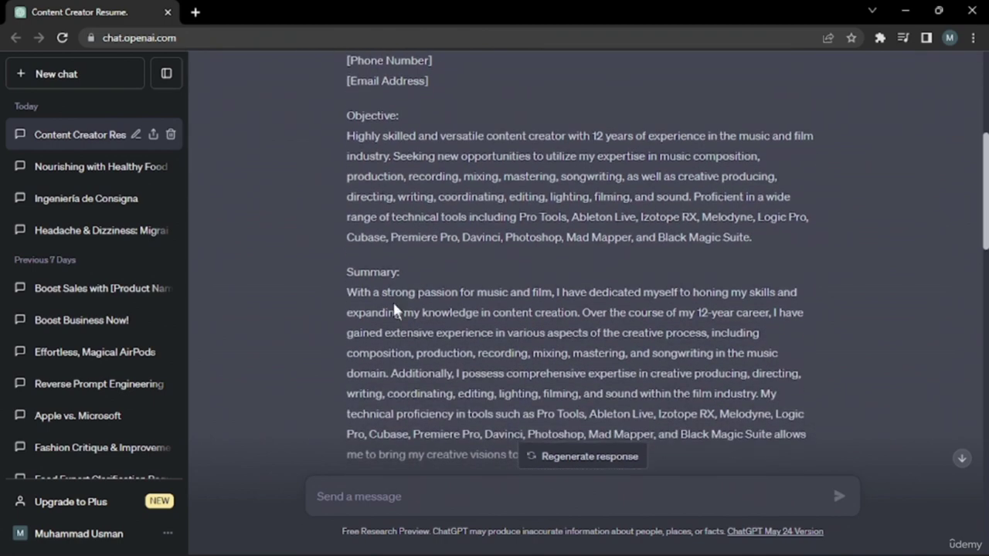
{"action": "scroll", "coordinate": [392, 260], "scroll_direction": "down", "scroll_amount": 1}
{"action": "scroll", "coordinate": [386, 260], "scroll_direction": "down", "scroll_amount": 3}
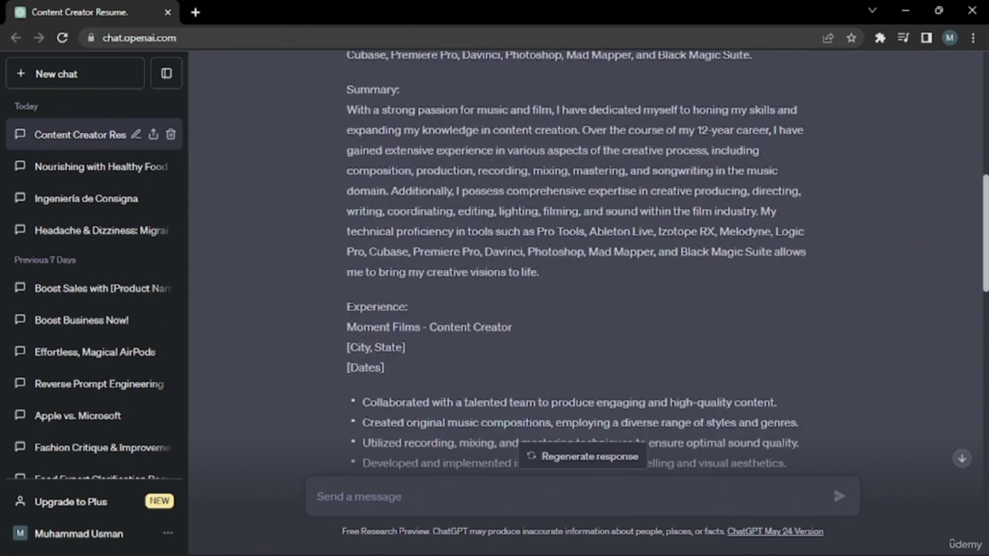
{"action": "scroll", "coordinate": [373, 338], "scroll_direction": "down", "scroll_amount": 6}
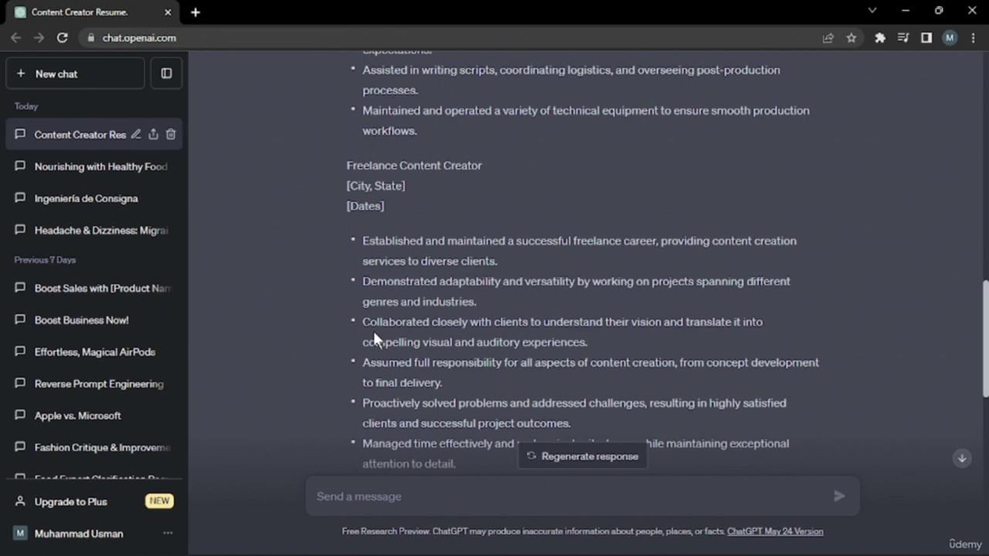
{"action": "scroll", "coordinate": [373, 337], "scroll_direction": "up", "scroll_amount": 13}
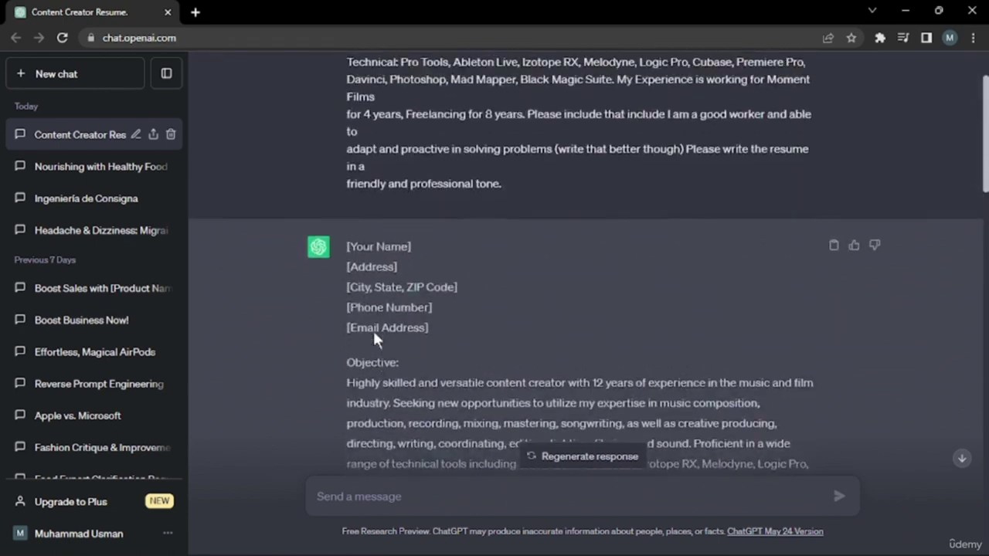
{"action": "scroll", "coordinate": [372, 328], "scroll_direction": "up", "scroll_amount": 1}
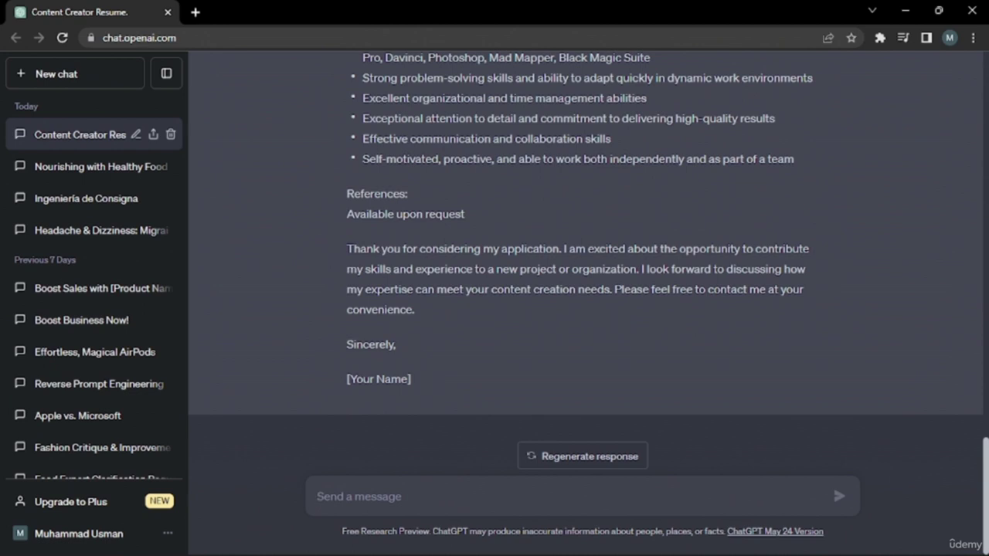
Send the resume prompt again in the same chat with its opening changed to "Please suggest me a job with the following detail:".
{"action": "type", "text": "Please write me a resume. I am 30 years old. I have 12 years of experience in content creation. My skills are: Music: Composition, Production, Recording, Mixing, Mastering, Songwriting. Film: Creative Producing, Producing, Directing, Writing, Coordinating, Editing, Lighting, Filming, Sound. Technical: Pro Tools, Ableton Live, Izotope RX, Melodyne, Logic Pro, Cubase, Premiere Pro, Davinci, Photoshop, Mad Mapper, Black Magic Suite. My Experience is working for Moment Films for 4 years, Freelancing for 8 years. Please include that include I am a good worker and able to adapt and proactive in solving problems (write that better though) Please write the resume in a friendly and professional tone."}
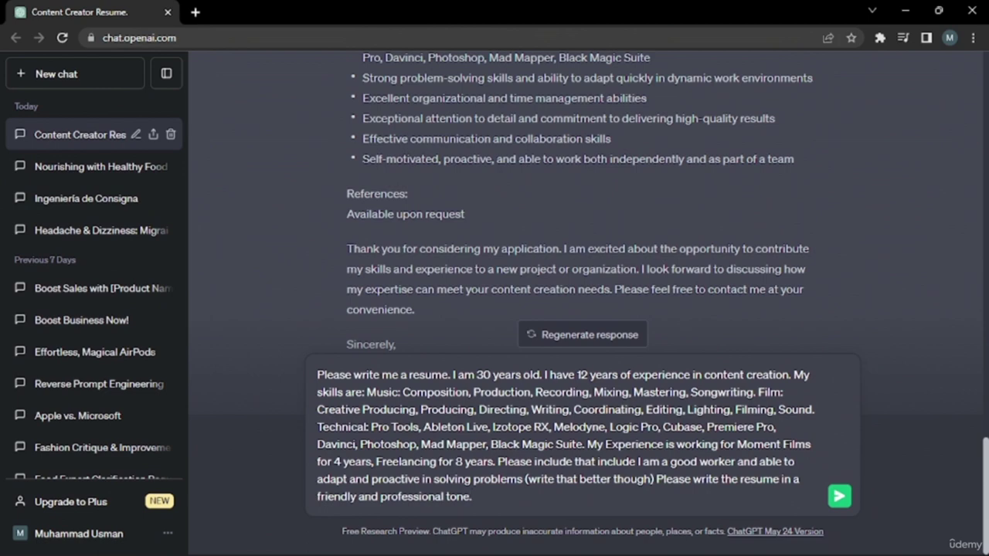
{"action": "left_click_drag", "start_coordinate": [450, 375], "coordinate": [354, 375]}
{"action": "type", "text": "suggest me a job withh"}
{"action": "key", "text": "BackSpace"}
{"action": "key", "text": "BackSpace"}
{"action": "key", "text": "BackSpace"}
{"action": "type", "text": "the following detail:"}
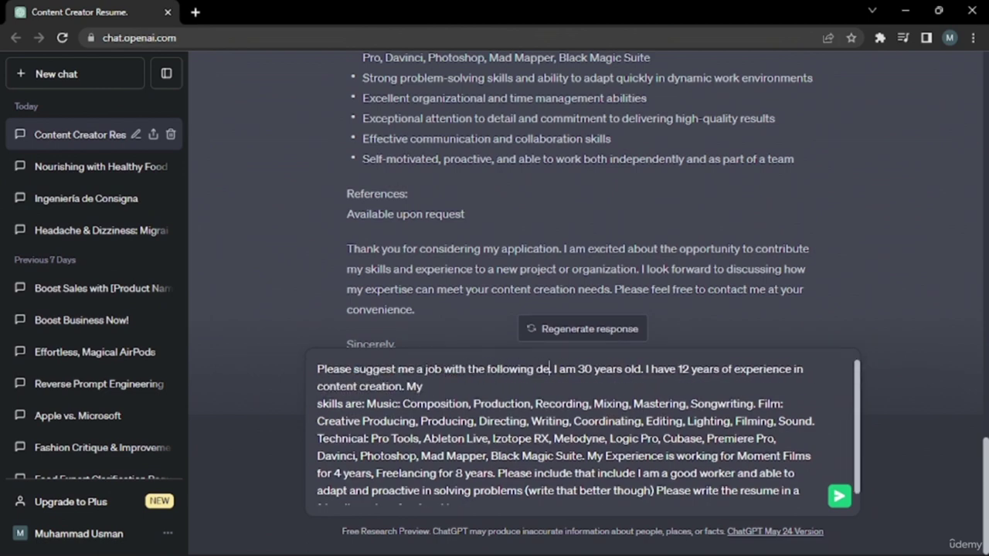
{"action": "key", "text": "Return"}
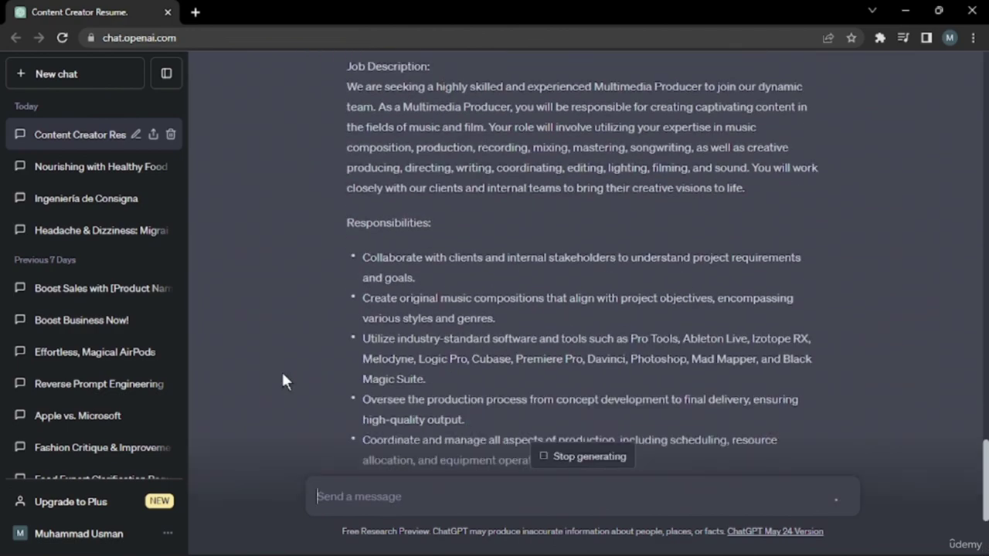
Read the job suggestion from its title and description through the responsibilities, requirements, application instructions and closing.
{"action": "scroll", "coordinate": [282, 379], "scroll_direction": "up", "scroll_amount": 10}
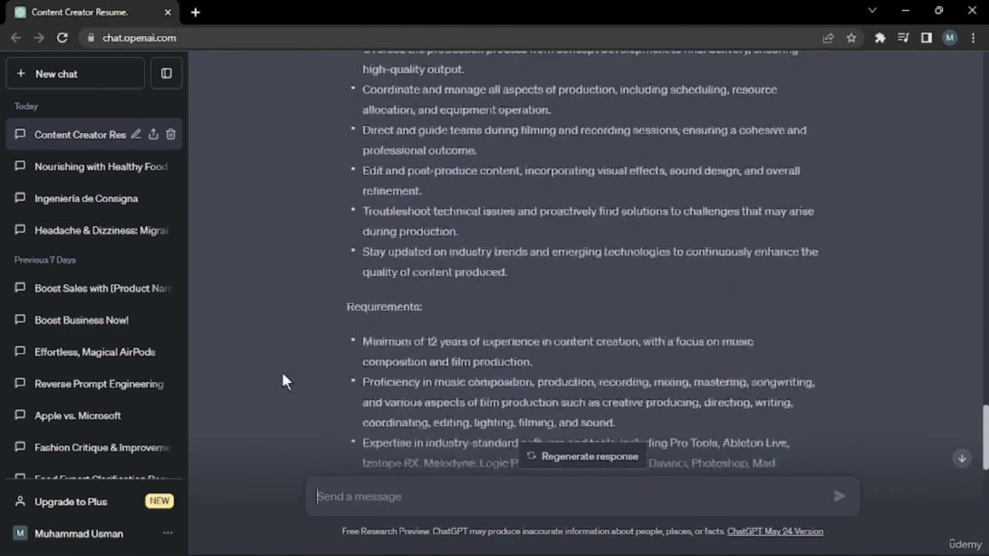
{"action": "scroll", "coordinate": [281, 370], "scroll_direction": "up", "scroll_amount": 4}
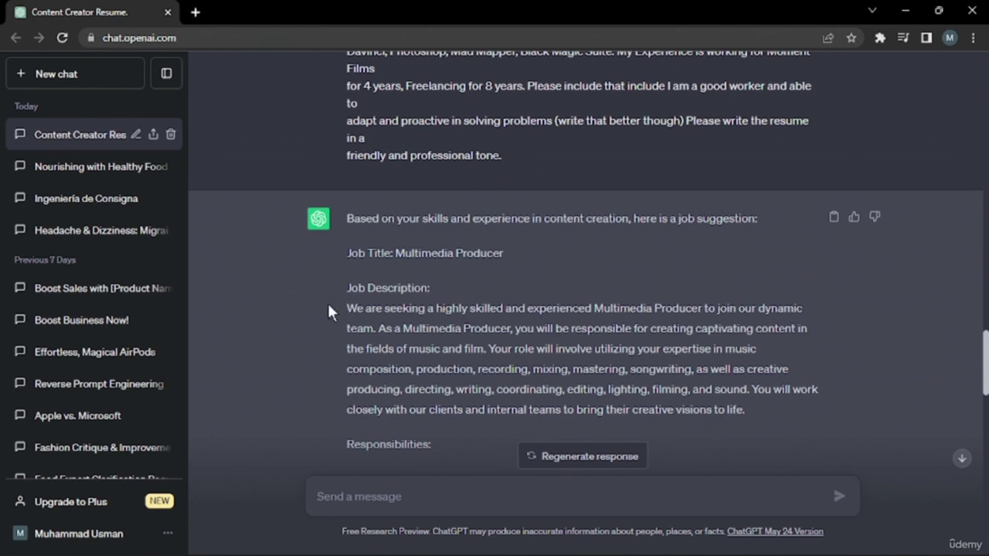
{"action": "scroll", "coordinate": [329, 305], "scroll_direction": "down", "scroll_amount": 1}
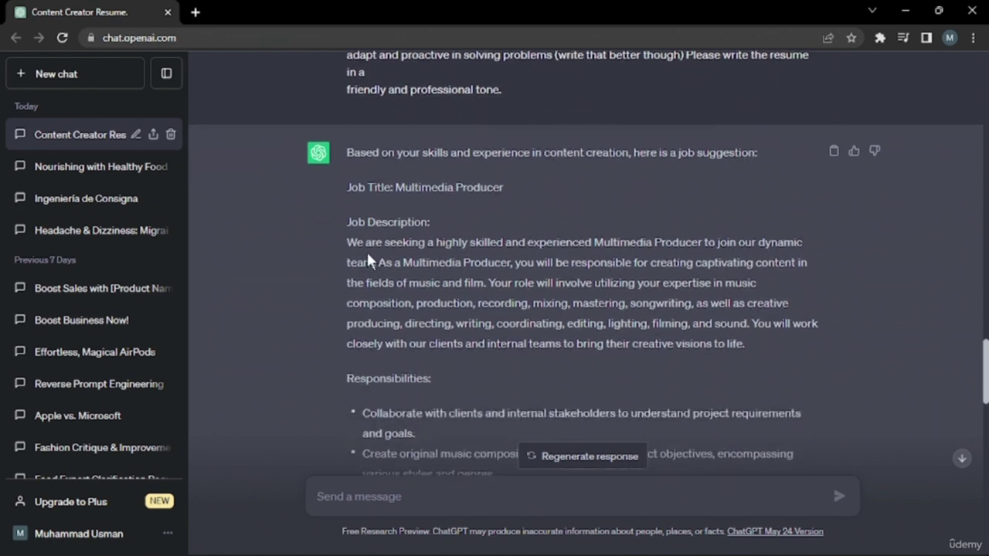
{"action": "left_click_drag", "start_coordinate": [357, 242], "coordinate": [401, 263]}
{"action": "scroll", "coordinate": [304, 367], "scroll_direction": "down", "scroll_amount": 2}
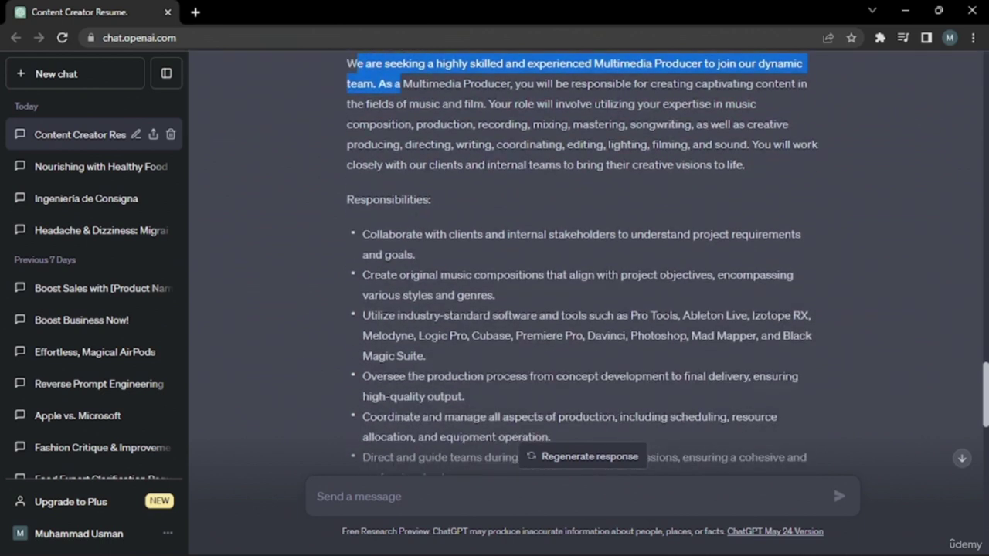
{"action": "left_click", "coordinate": [358, 183]}
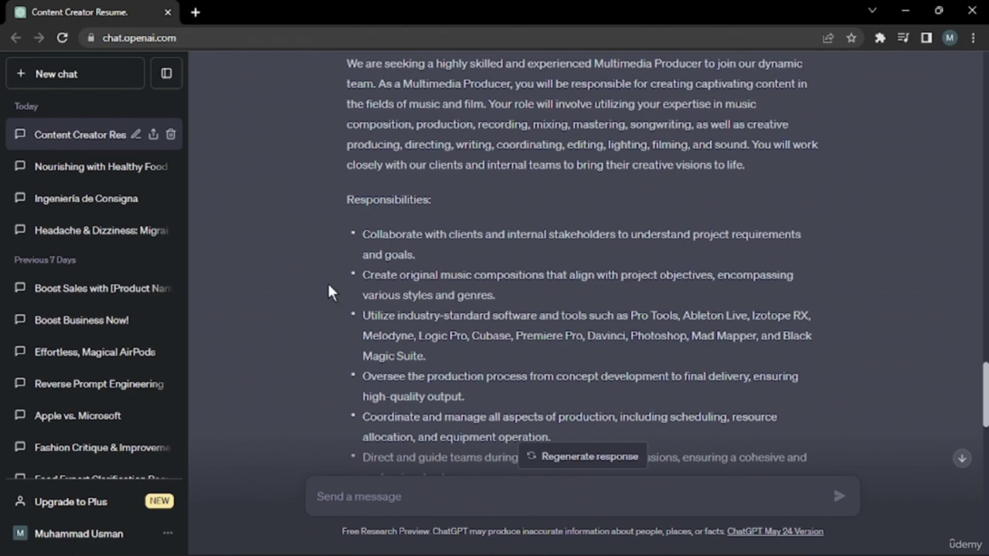
{"action": "scroll", "coordinate": [328, 292], "scroll_direction": "down", "scroll_amount": 5}
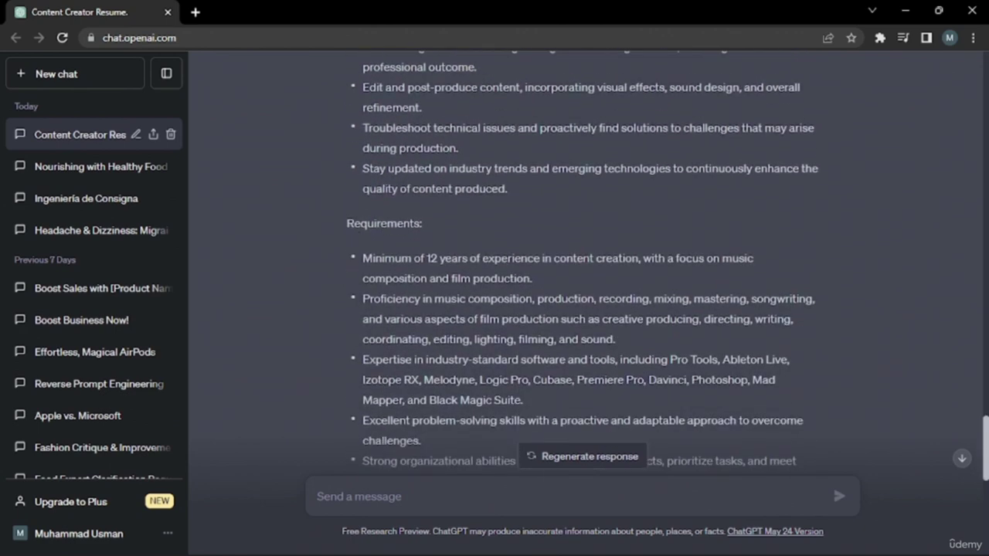
{"action": "scroll", "coordinate": [345, 206], "scroll_direction": "down", "scroll_amount": 6}
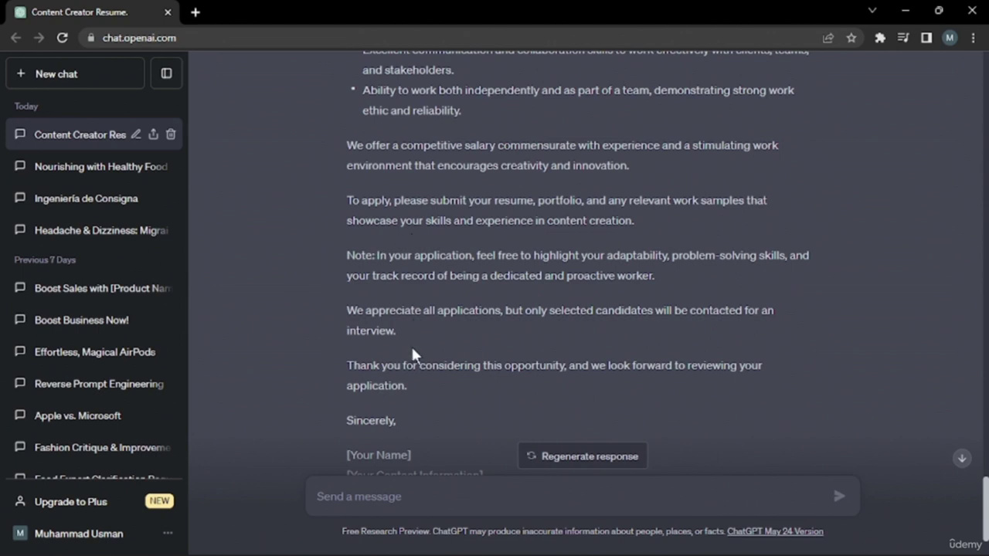
{"action": "scroll", "coordinate": [413, 354], "scroll_direction": "up", "scroll_amount": 3}
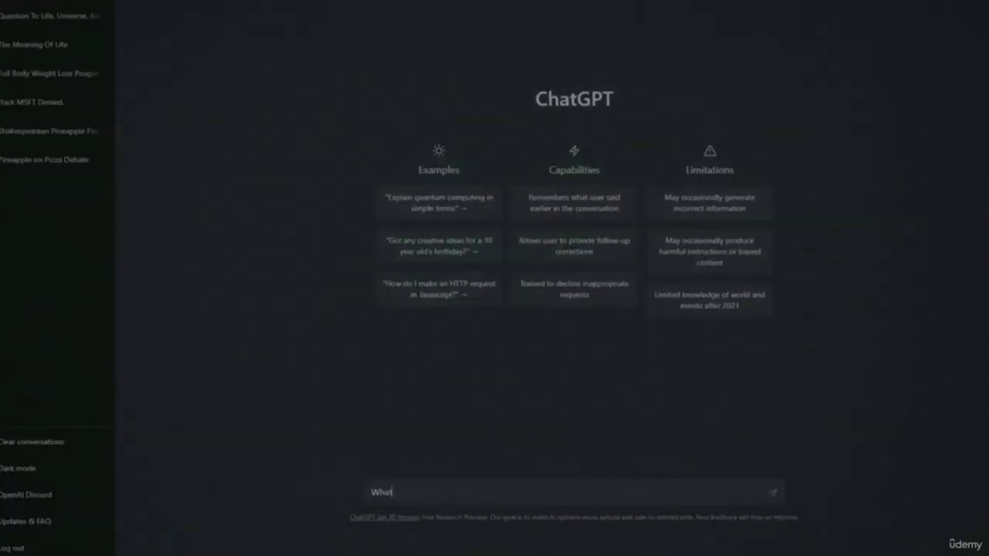
{"action": "type", "text": "is ChatGPT?"}
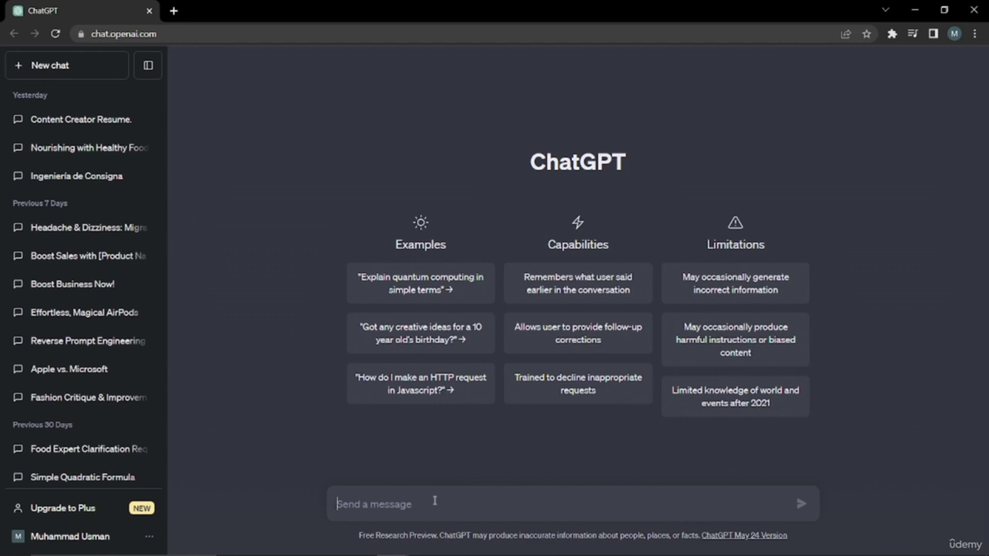
Send a prompt saying you run a coffee shop business with serious problems finding customers and asking for strategies to increase customers.
{"action": "type", "text": "I am Running a Coffee Shop Business but i'm having serious problems findi"}
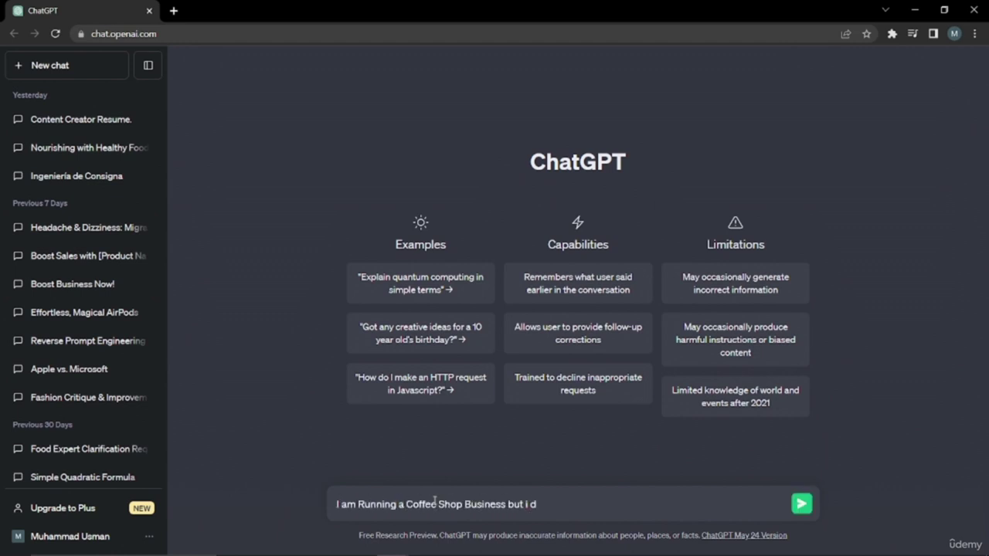
{"action": "type", "text": "ng customers. So what kind of strategies you can give to help me increase my customers?"}
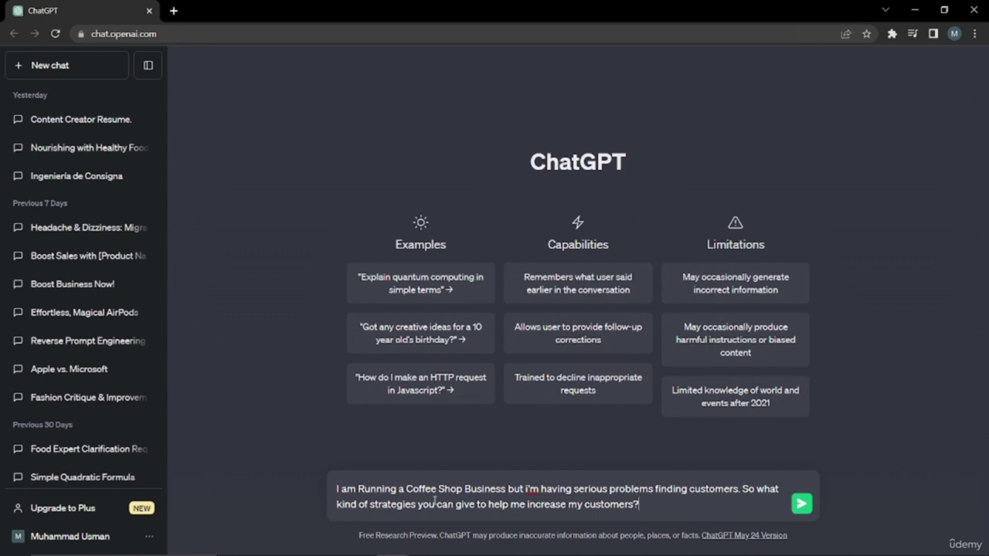
{"action": "key", "text": "Return"}
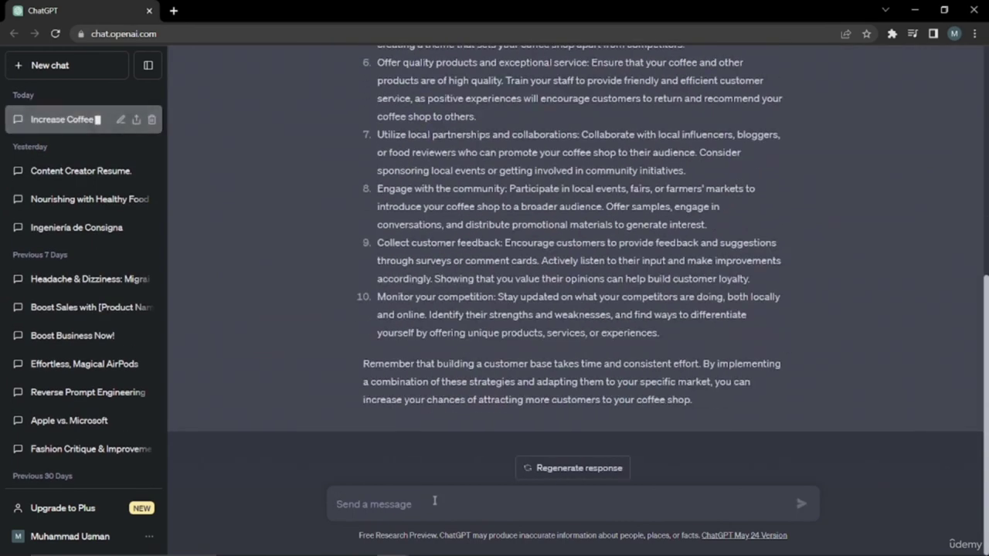
Read through the suggested coffee shop strategies, highlighting key headings such as online presence, unique promotions and local partnerships.
{"action": "scroll", "coordinate": [530, 298], "scroll_direction": "up", "scroll_amount": 3}
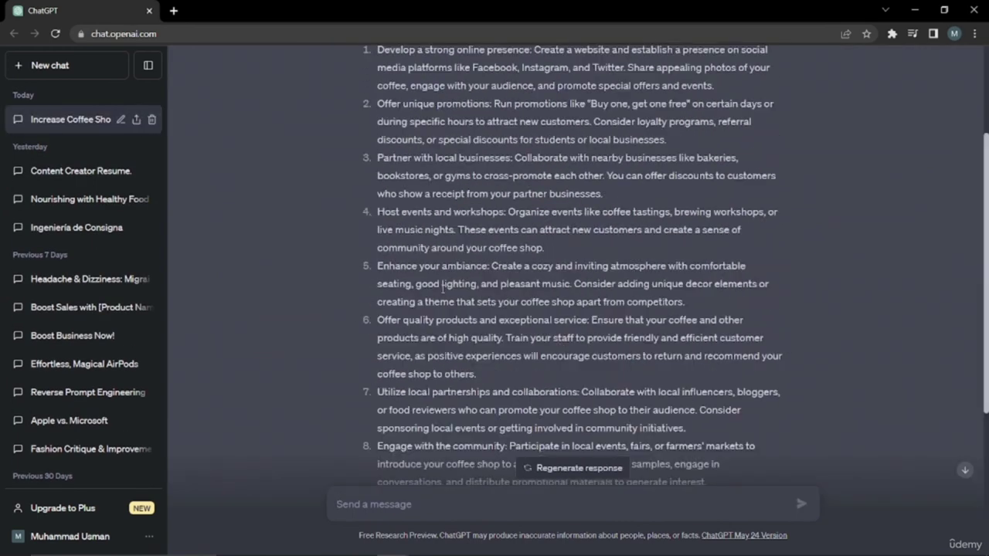
{"action": "scroll", "coordinate": [564, 172], "scroll_direction": "up", "scroll_amount": 2}
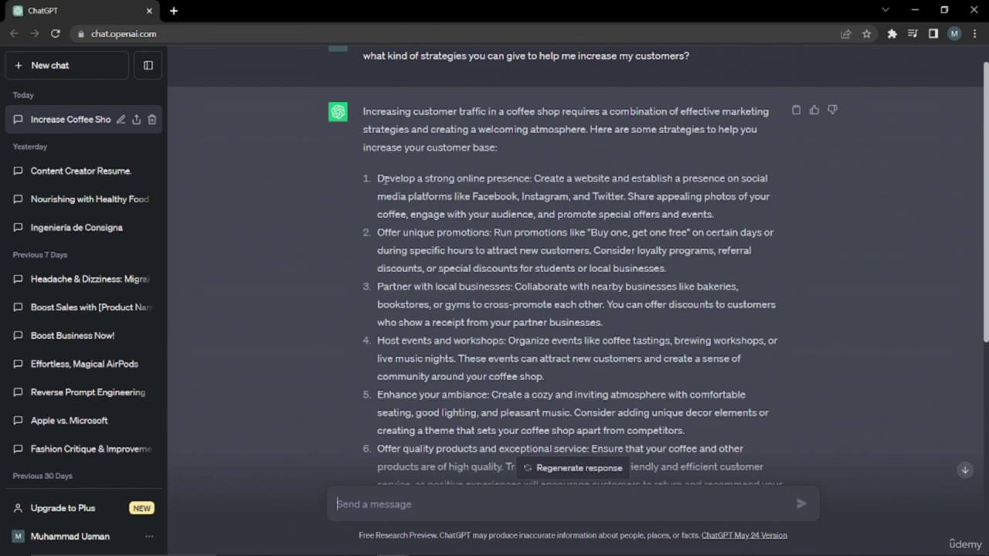
{"action": "left_click_drag", "start_coordinate": [378, 178], "coordinate": [533, 177]}
{"action": "left_click_drag", "start_coordinate": [378, 232], "coordinate": [491, 232]}
{"action": "left_click", "coordinate": [494, 230]}
{"action": "scroll", "coordinate": [335, 229], "scroll_direction": "down", "scroll_amount": 2}
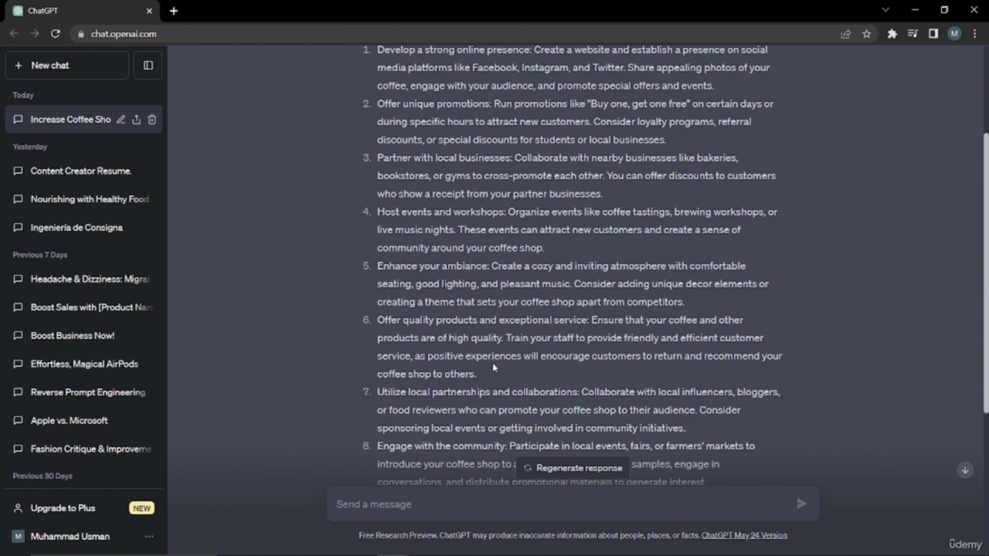
{"action": "scroll", "coordinate": [672, 334], "scroll_direction": "down", "scroll_amount": 1}
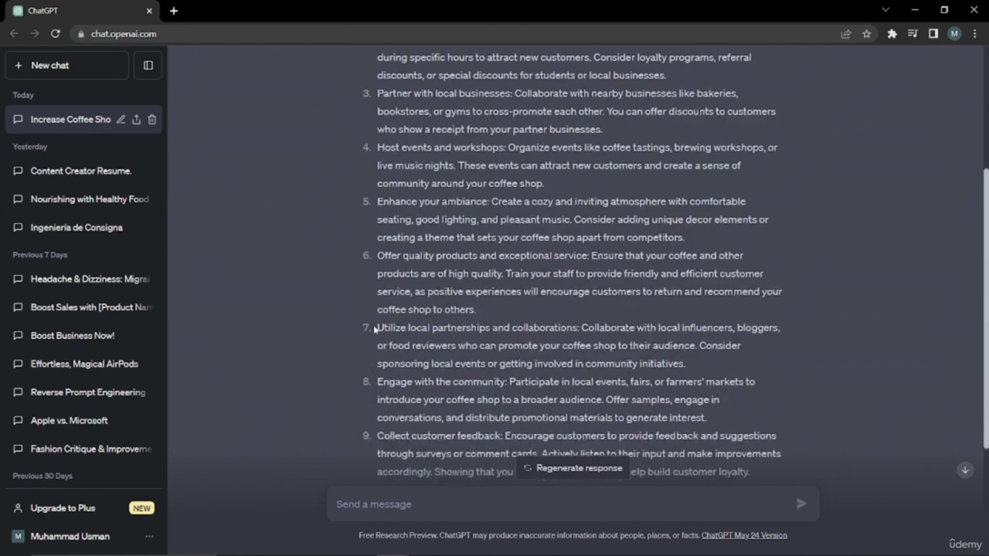
{"action": "left_click_drag", "start_coordinate": [573, 329], "coordinate": [538, 317]}
{"action": "scroll", "coordinate": [383, 327], "scroll_direction": "down", "scroll_amount": 1}
{"action": "left_click_drag", "start_coordinate": [378, 372], "coordinate": [498, 361]}
{"action": "scroll", "coordinate": [432, 367], "scroll_direction": "down", "scroll_amount": 1}
{"action": "left_click", "coordinate": [346, 337]}
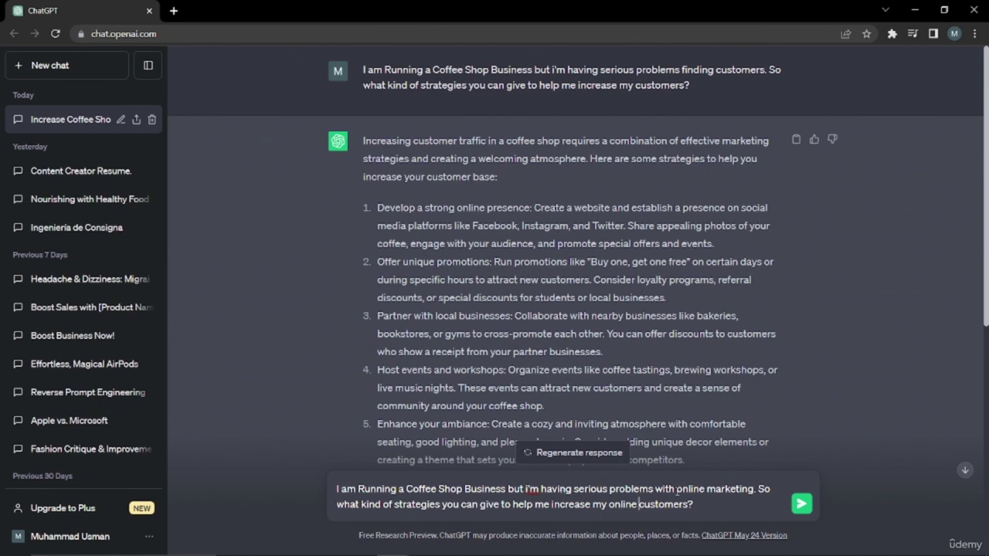
Check the key phrases of the drafted prompt about online marketing problems and increasing online customers, and send it.
{"action": "left_click_drag", "start_coordinate": [678, 489], "coordinate": [756, 489]}
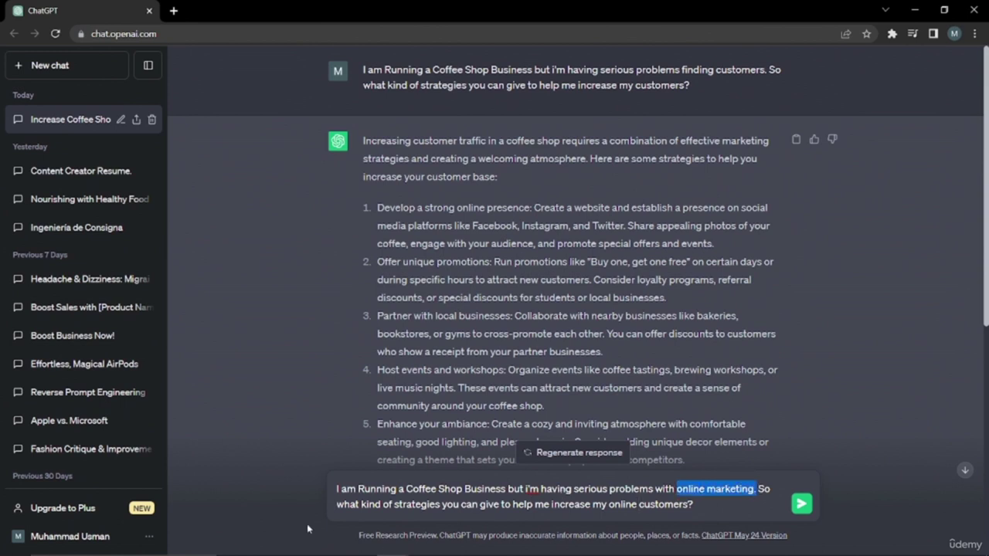
{"action": "left_click", "coordinate": [334, 516]}
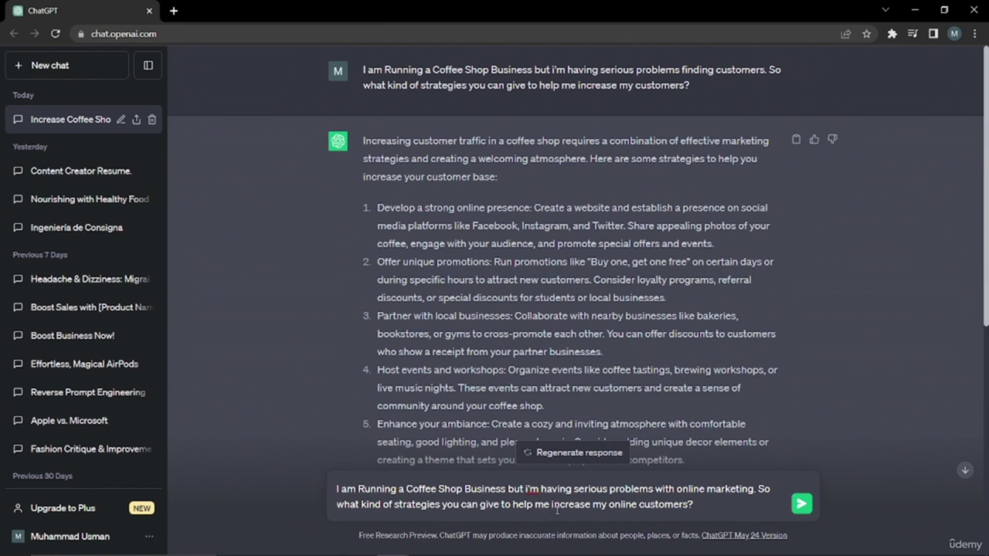
{"action": "left_click_drag", "start_coordinate": [551, 504], "coordinate": [689, 505]}
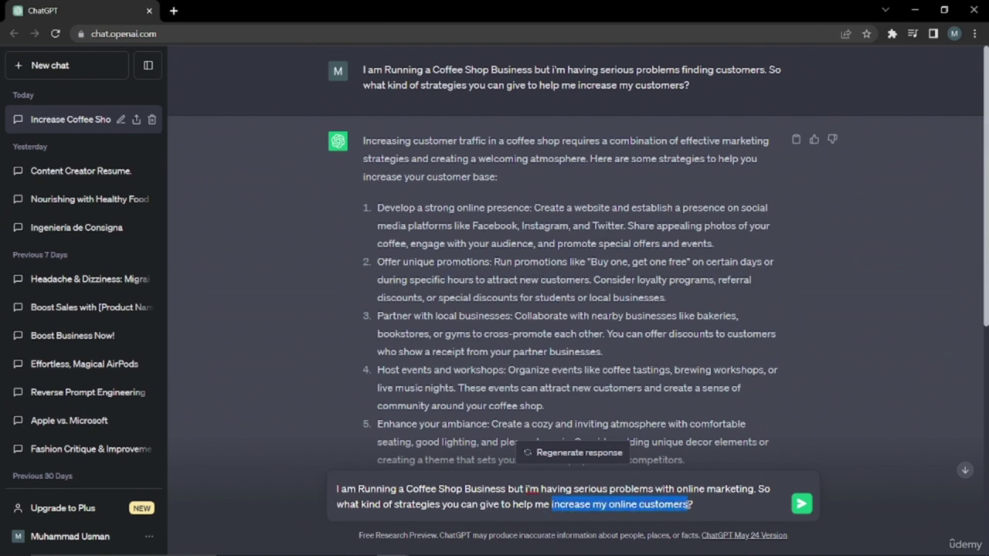
{"action": "left_click", "coordinate": [699, 502]}
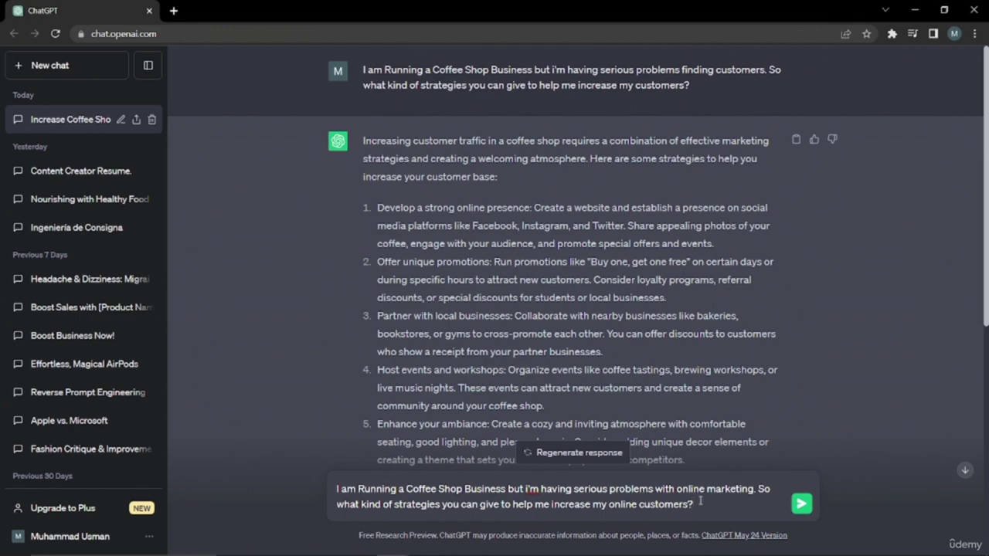
{"action": "key", "text": "Return"}
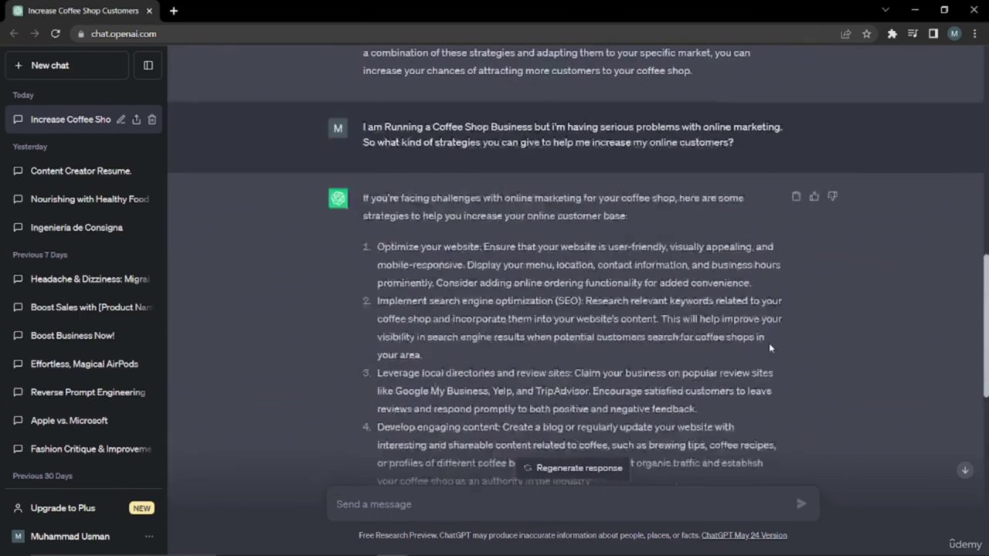
Review all the online marketing strategies in the response, highlighting the headings on collaborating with local bloggers and monitoring results.
{"action": "scroll", "coordinate": [769, 342], "scroll_direction": "up", "scroll_amount": 1}
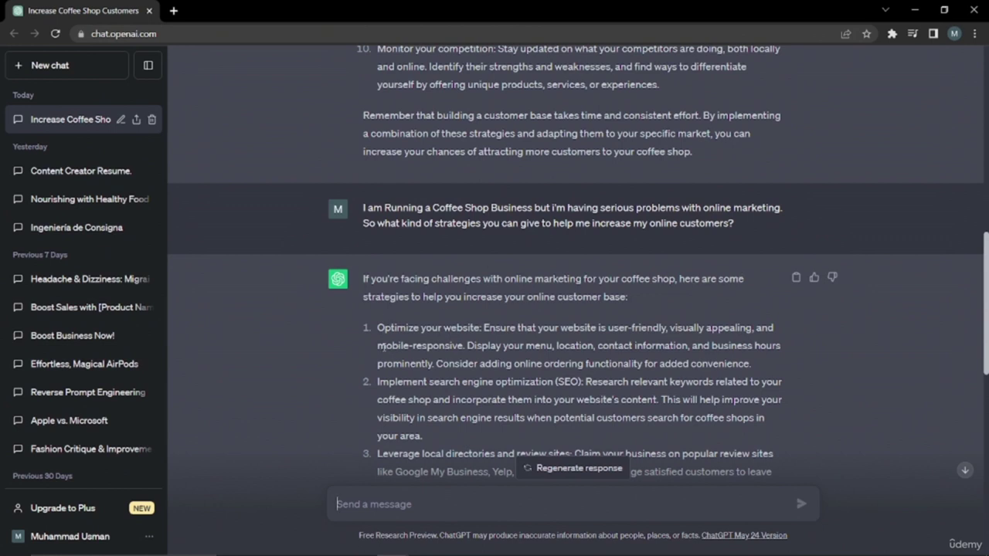
{"action": "scroll", "coordinate": [379, 329], "scroll_direction": "down", "scroll_amount": 1}
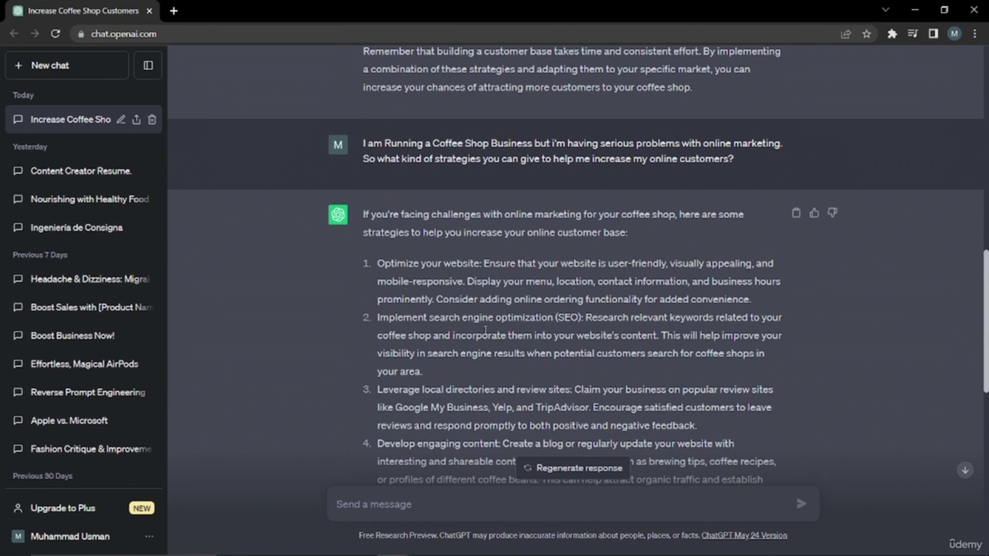
{"action": "scroll", "coordinate": [479, 334], "scroll_direction": "down", "scroll_amount": 1}
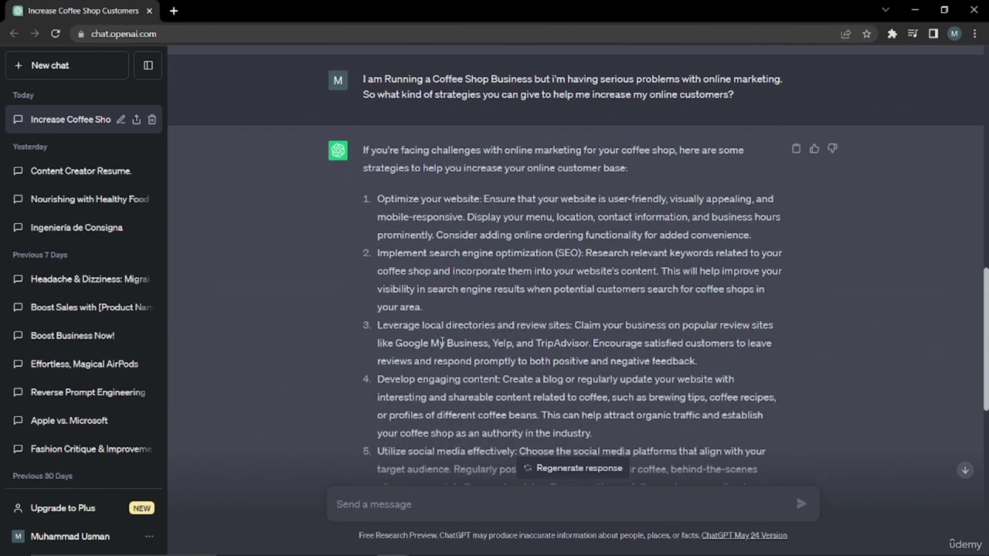
{"action": "scroll", "coordinate": [456, 336], "scroll_direction": "down", "scroll_amount": 1}
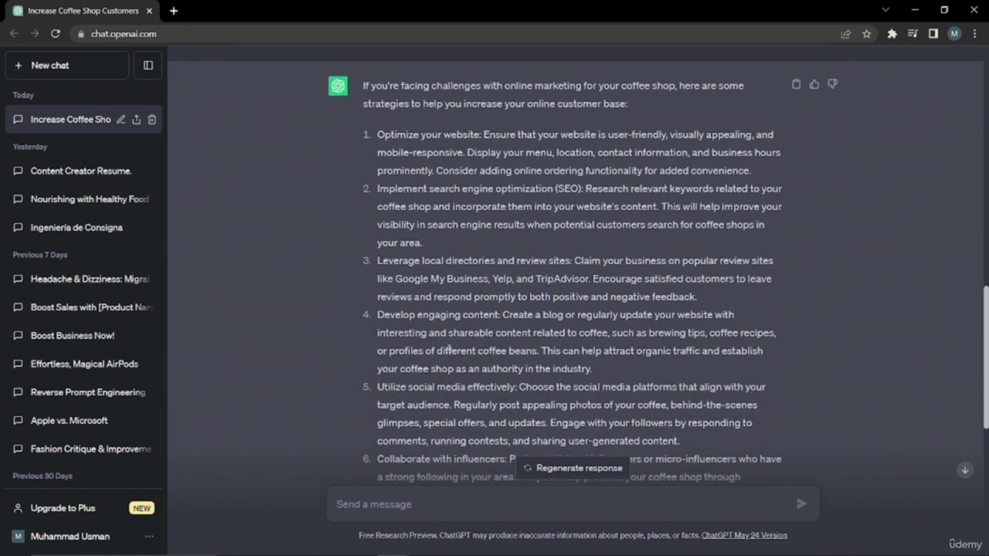
{"action": "scroll", "coordinate": [433, 340], "scroll_direction": "down", "scroll_amount": 1}
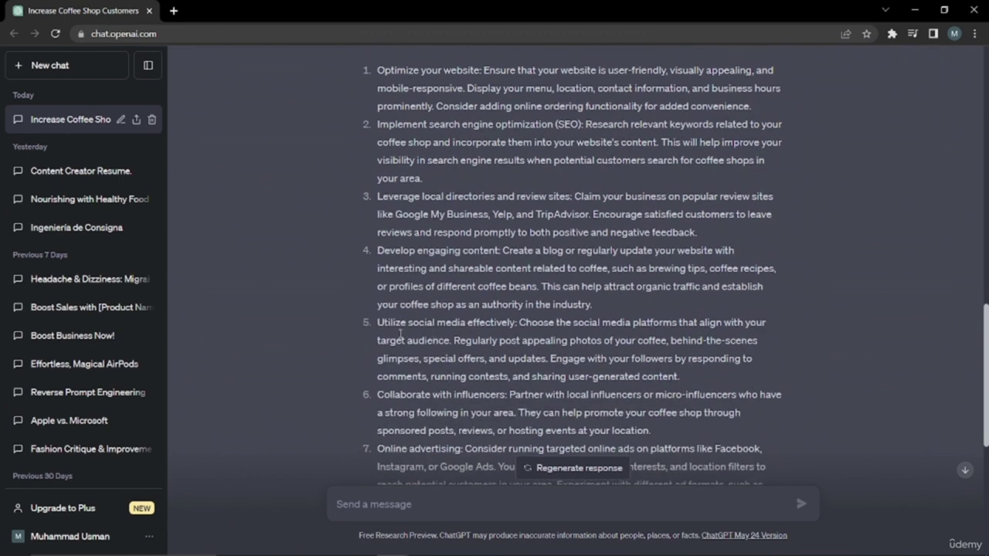
{"action": "scroll", "coordinate": [421, 375], "scroll_direction": "down", "scroll_amount": 1}
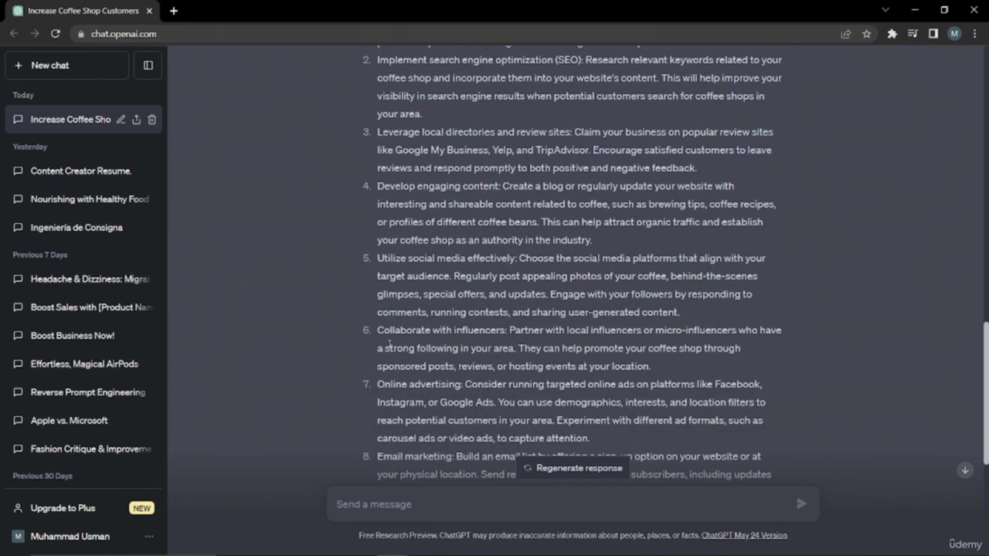
{"action": "scroll", "coordinate": [447, 361], "scroll_direction": "down", "scroll_amount": 1}
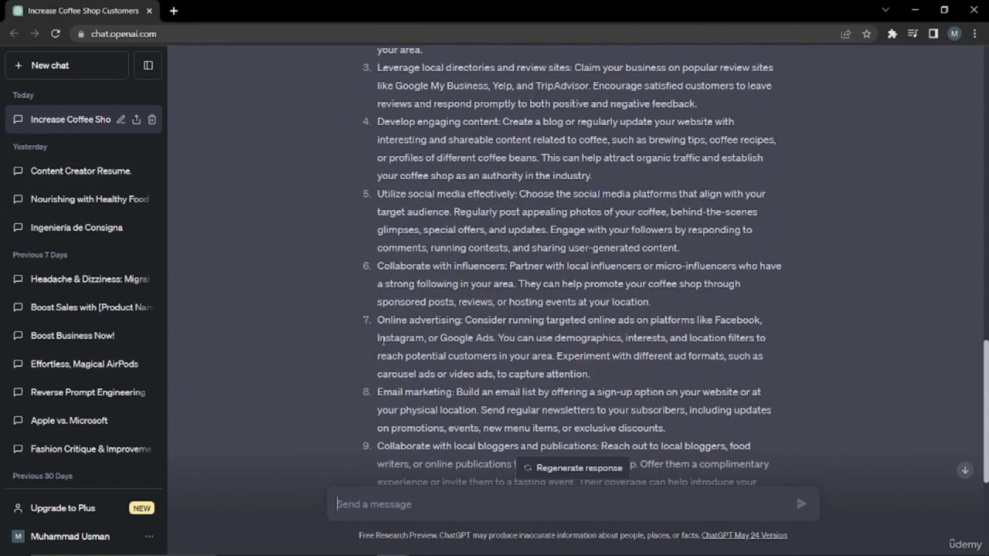
{"action": "scroll", "coordinate": [407, 396], "scroll_direction": "down", "scroll_amount": 1}
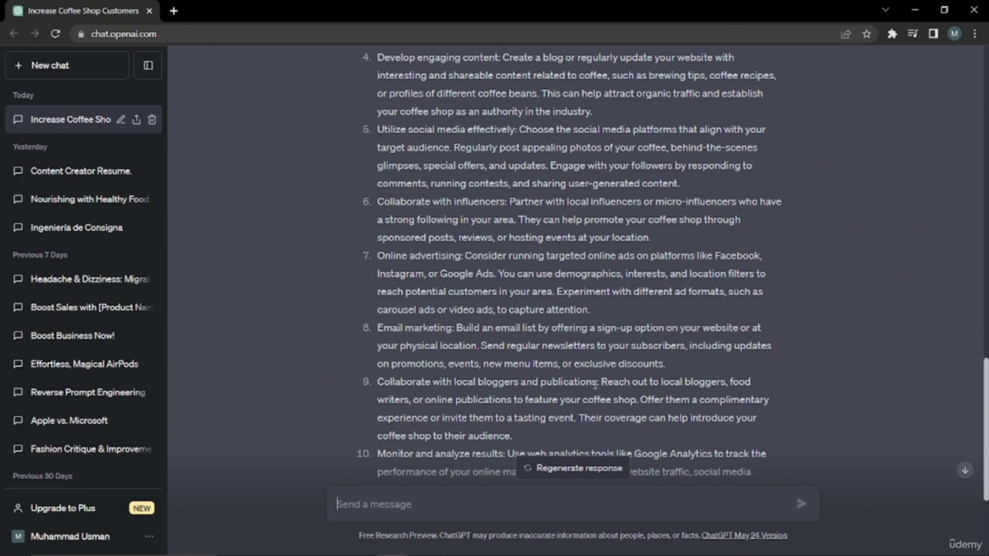
{"action": "left_click_drag", "start_coordinate": [376, 381], "coordinate": [597, 382]}
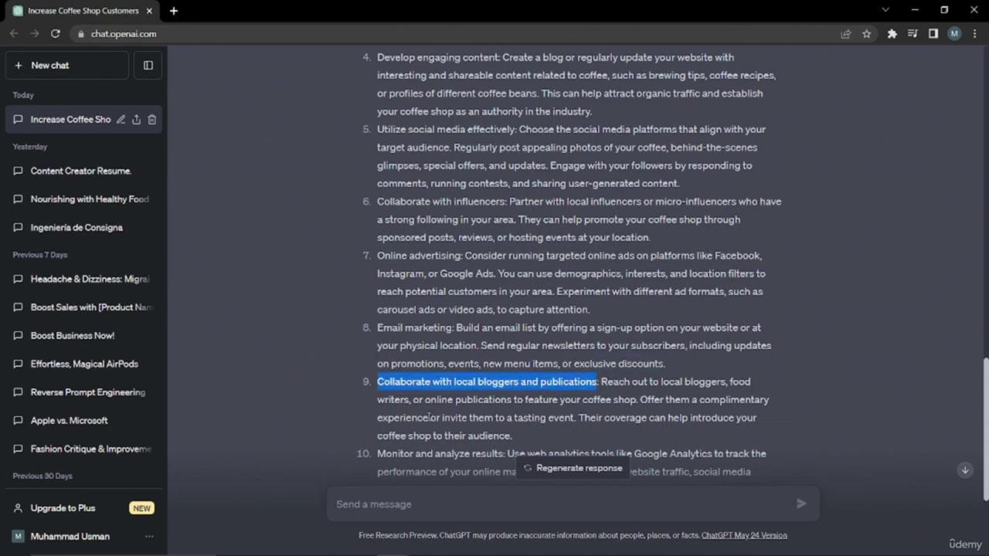
{"action": "scroll", "coordinate": [378, 340], "scroll_direction": "down", "scroll_amount": 2}
{"action": "left_click_drag", "start_coordinate": [378, 328], "coordinate": [507, 328]}
{"action": "scroll", "coordinate": [596, 325], "scroll_direction": "up", "scroll_amount": 6}
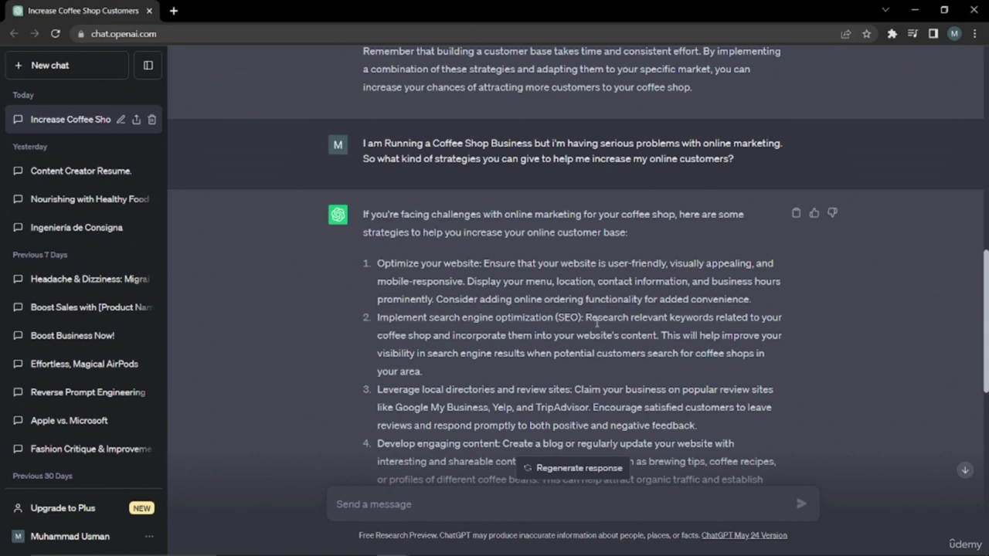
{"action": "scroll", "coordinate": [595, 322], "scroll_direction": "down", "scroll_amount": 8}
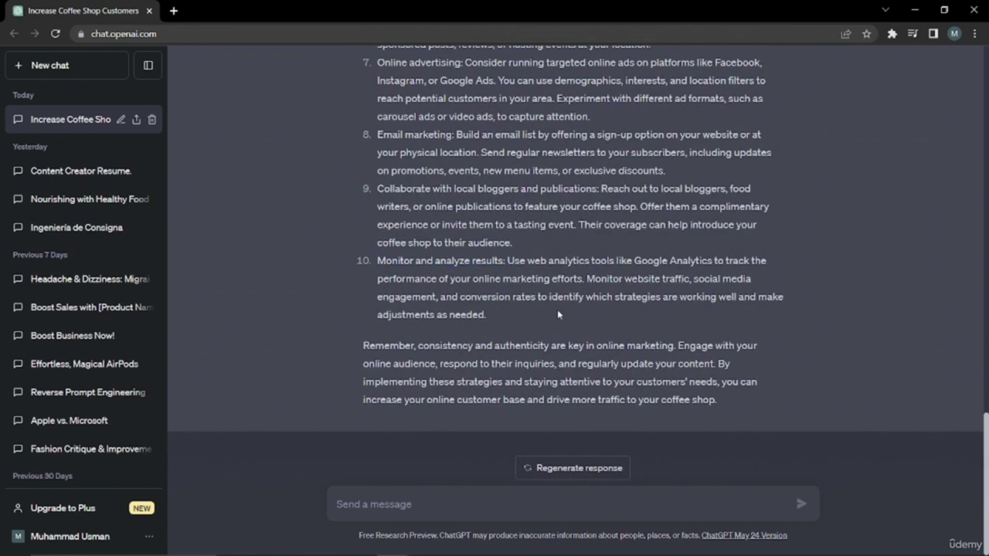
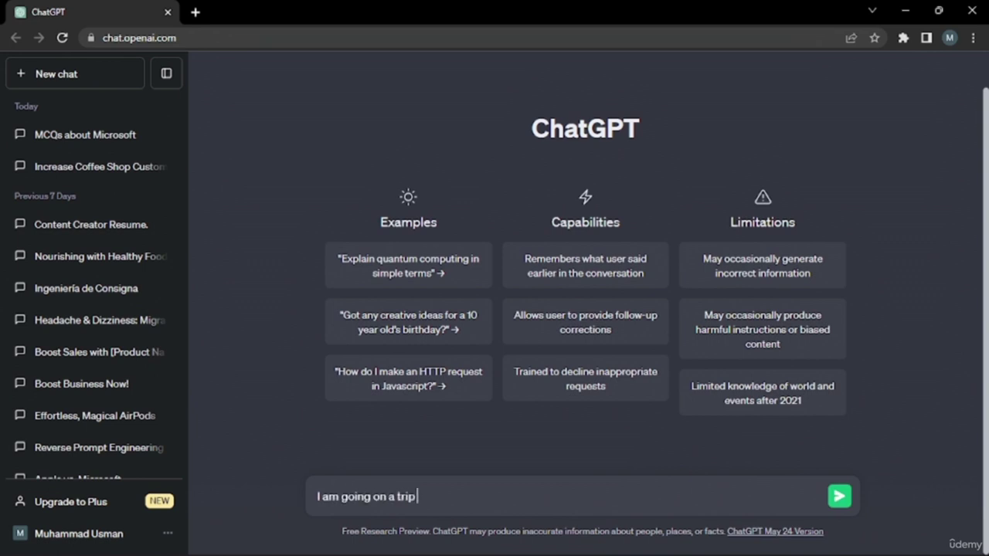
Complete and send the prompt requesting a complete travel guide for a first ever trip to Paris with wife and kids.
{"action": "type", "text": "to Paris and I'm not sure about that place. Kindly provide me a travel guide so that i can follow when i rea"}
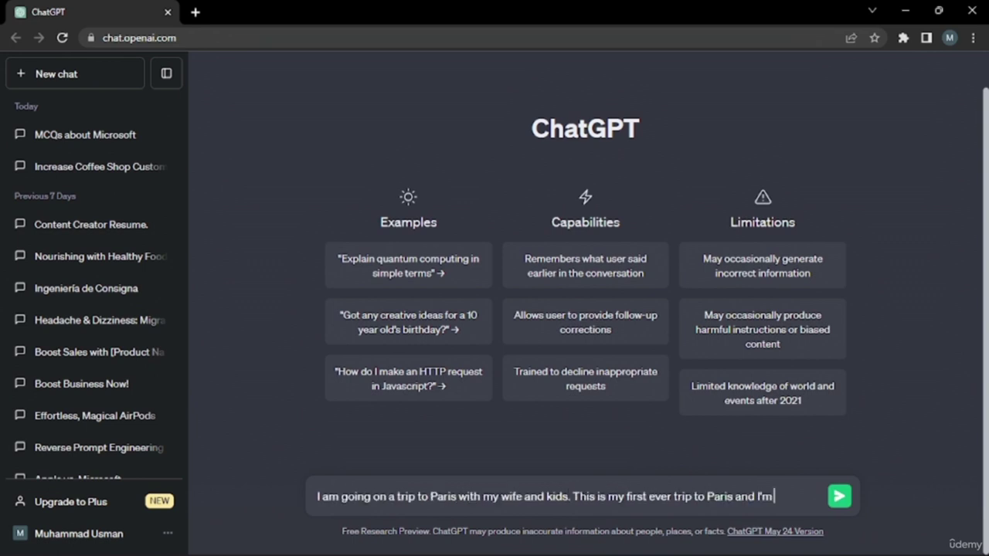
{"action": "type", "text": "ch there."}
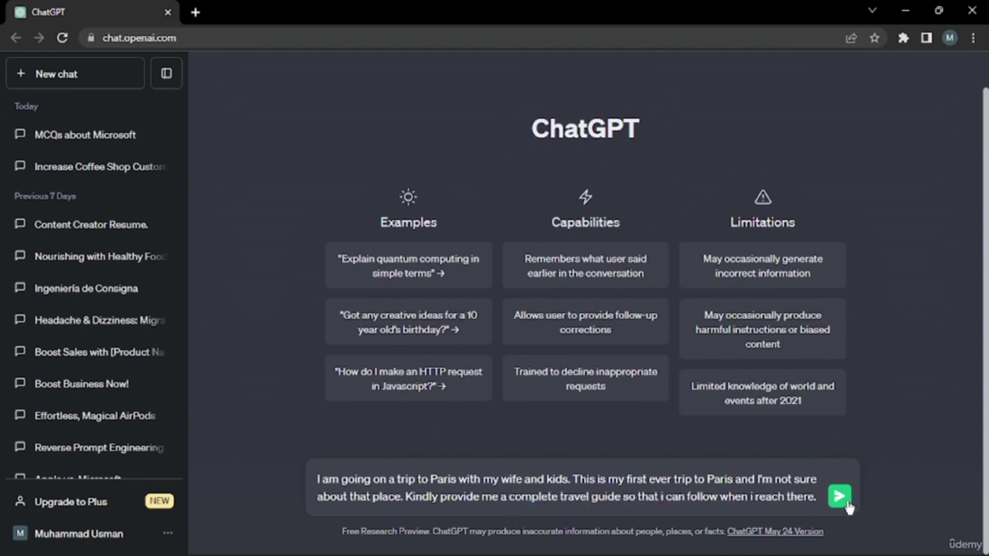
{"action": "left_click", "coordinate": [842, 500]}
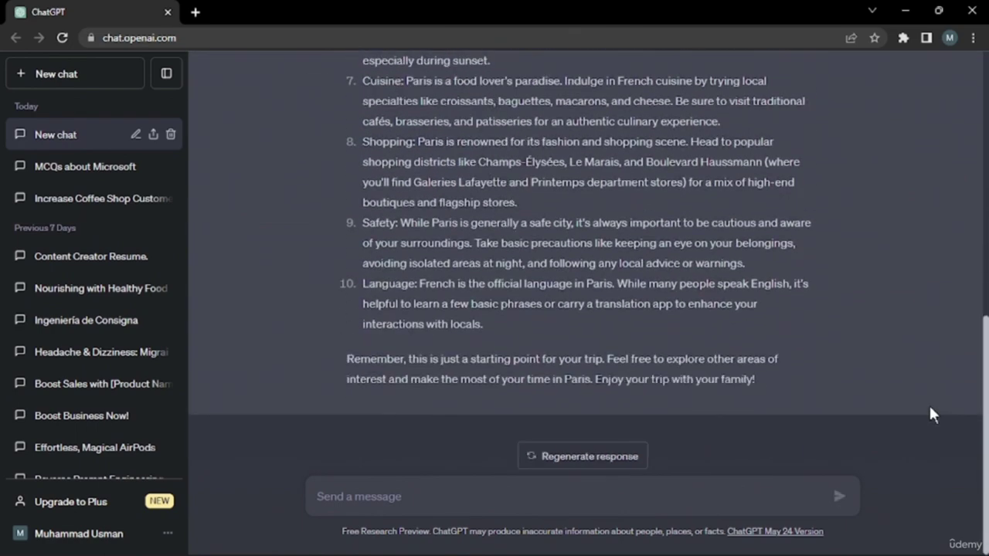
Read the Paris travel guide from accommodation to the closing remarks, highlighting the Parks and Gardens heading.
{"action": "scroll", "coordinate": [917, 251], "scroll_direction": "up", "scroll_amount": 10}
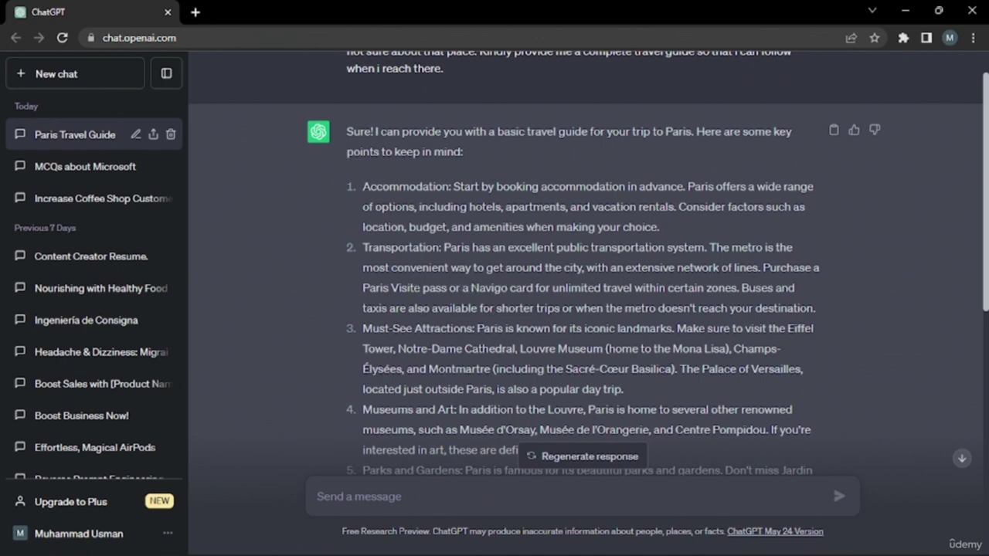
{"action": "scroll", "coordinate": [411, 313], "scroll_direction": "down", "scroll_amount": 1}
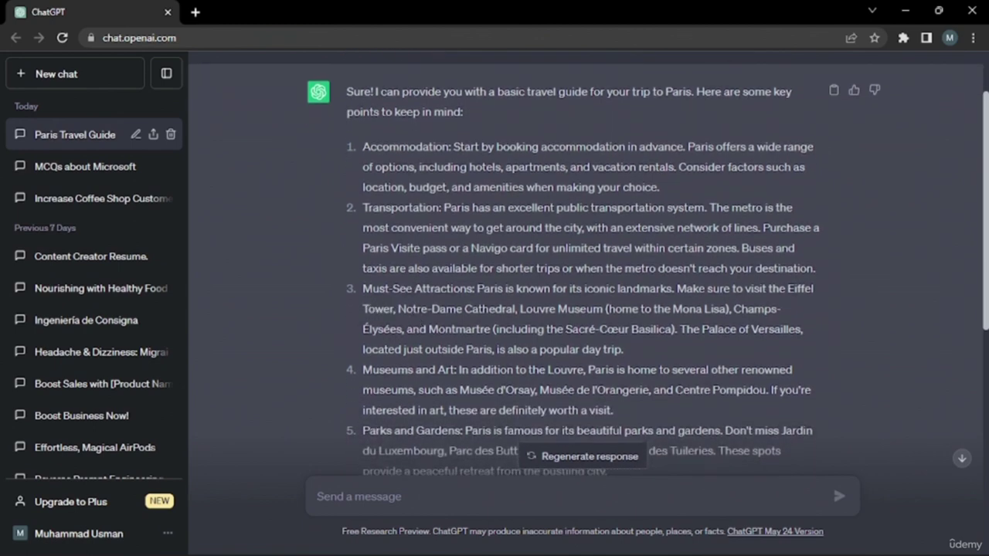
{"action": "scroll", "coordinate": [585, 262], "scroll_direction": "down", "scroll_amount": 3}
{"action": "left_click_drag", "start_coordinate": [362, 315], "coordinate": [463, 317]}
{"action": "scroll", "coordinate": [463, 317], "scroll_direction": "down", "scroll_amount": 2}
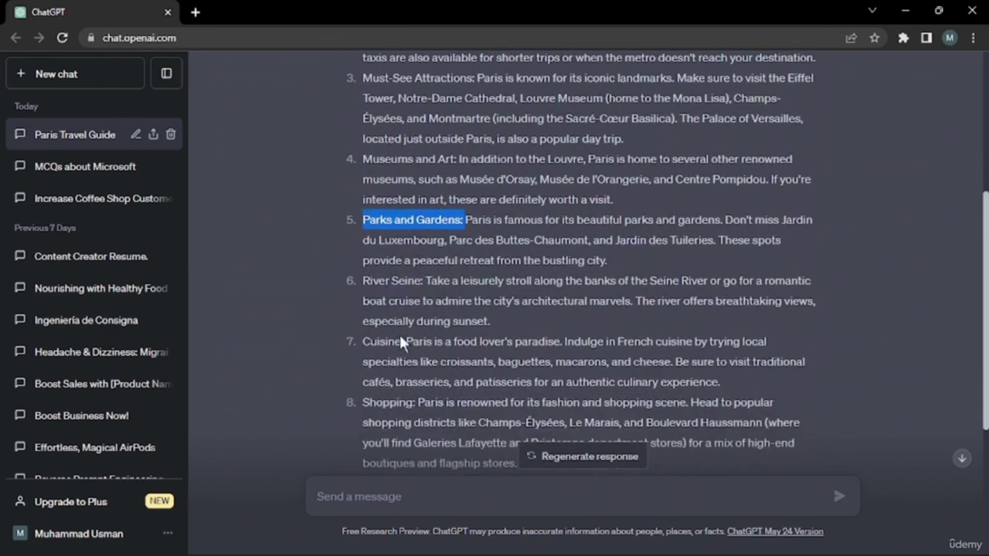
{"action": "scroll", "coordinate": [390, 349], "scroll_direction": "down", "scroll_amount": 4}
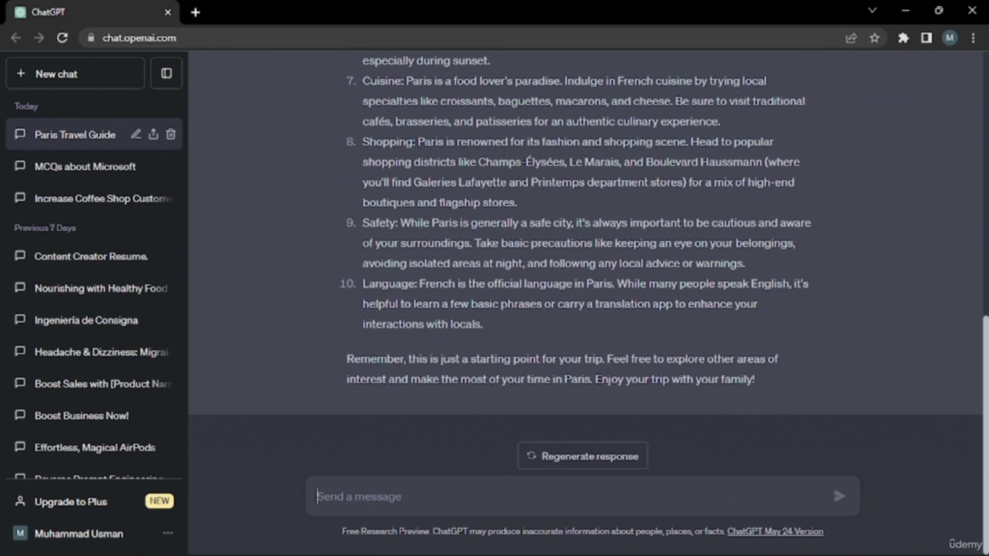
Send a follow-up saying you have never been on any trip and asking for important points to follow while flying to another city for recreation.
{"action": "type", "text": "I've been never to any trip before. Suggest me some important points to "}
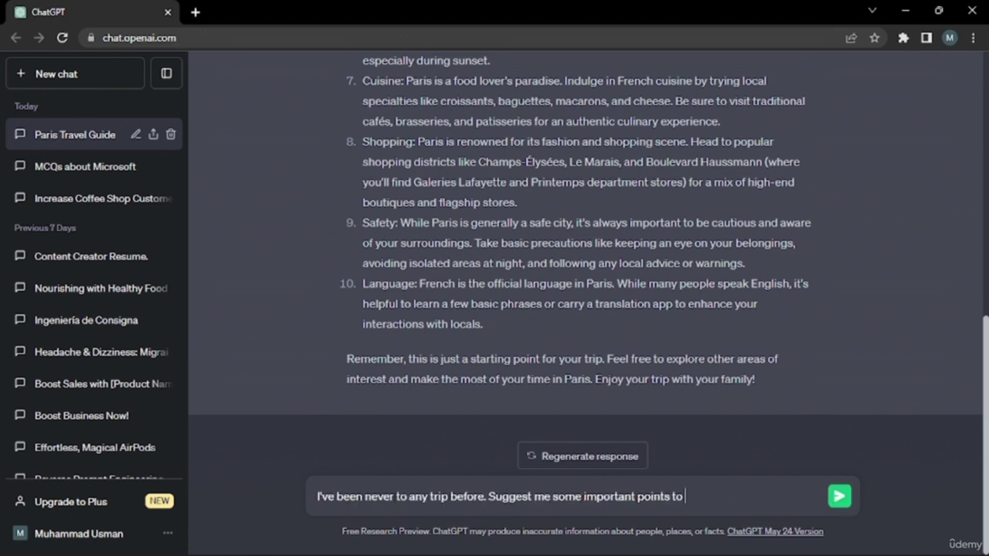
{"action": "type", "text": "follow while flying to some other city for recreation."}
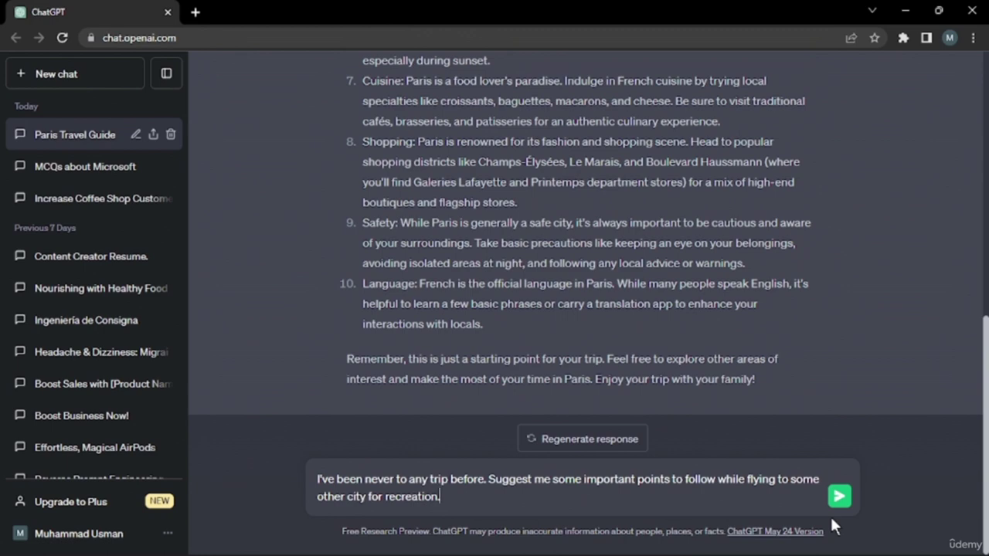
{"action": "key", "text": "Return"}
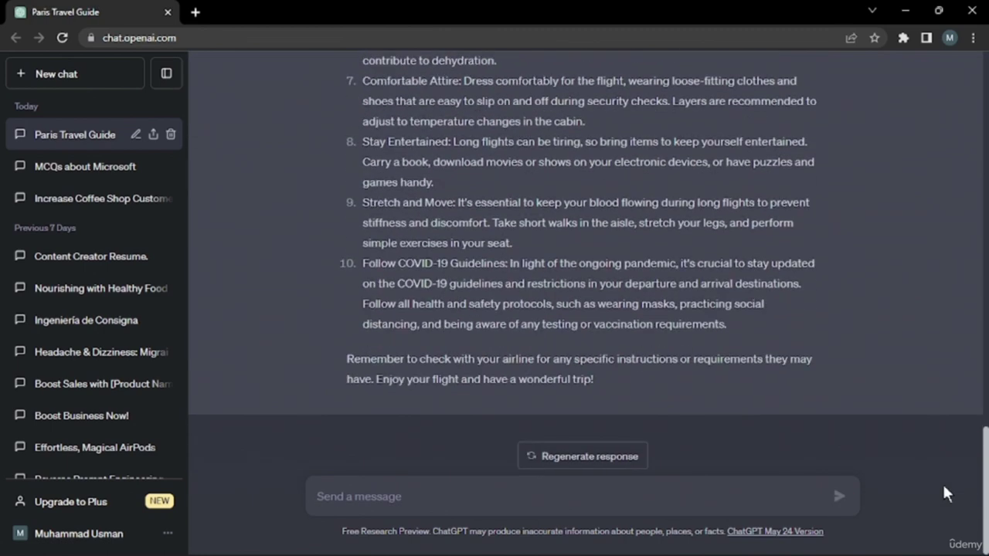
Read the full list of flying tips, from planning and booking in advance to the closing airline reminder.
{"action": "scroll", "coordinate": [959, 323], "scroll_direction": "up", "scroll_amount": 5}
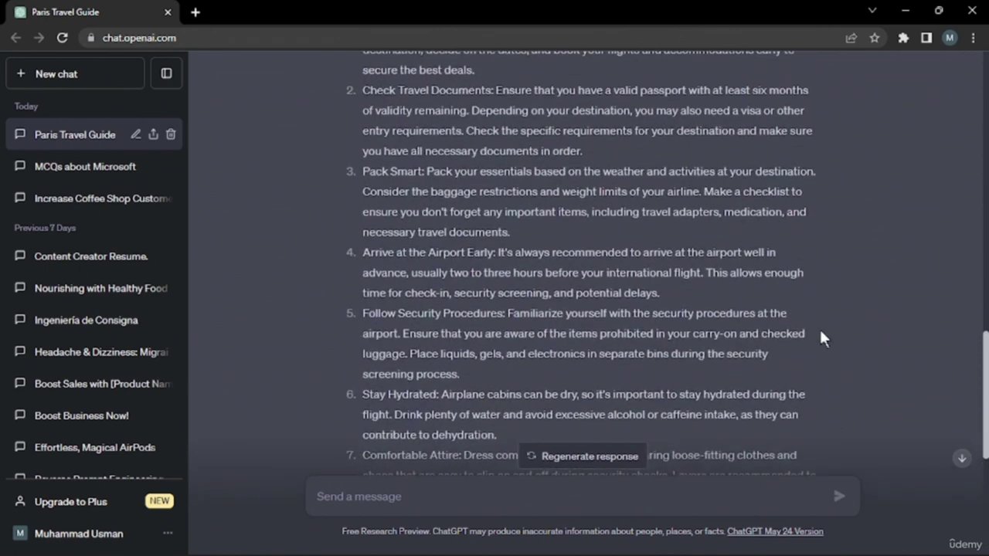
{"action": "scroll", "coordinate": [821, 338], "scroll_direction": "up", "scroll_amount": 2}
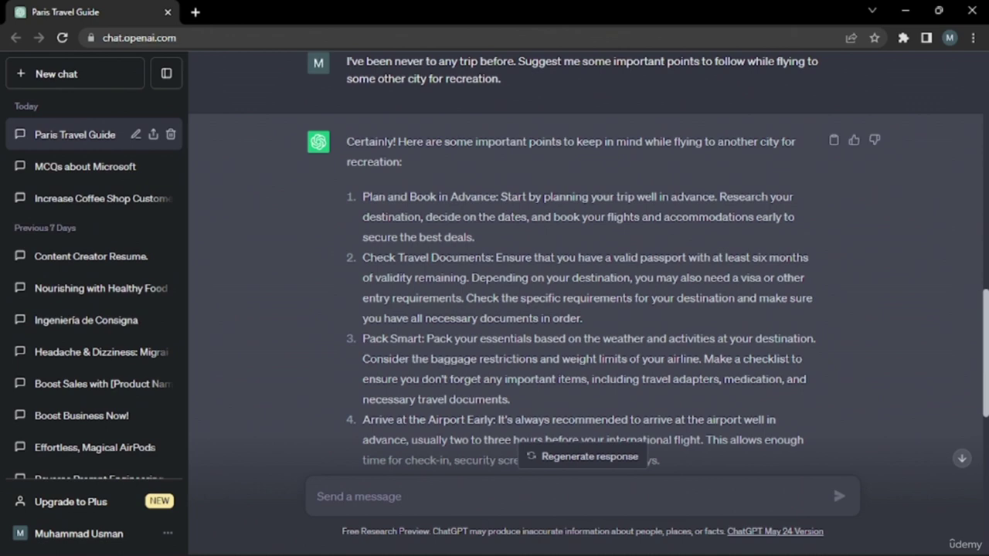
{"action": "scroll", "coordinate": [587, 262], "scroll_direction": "down", "scroll_amount": 1}
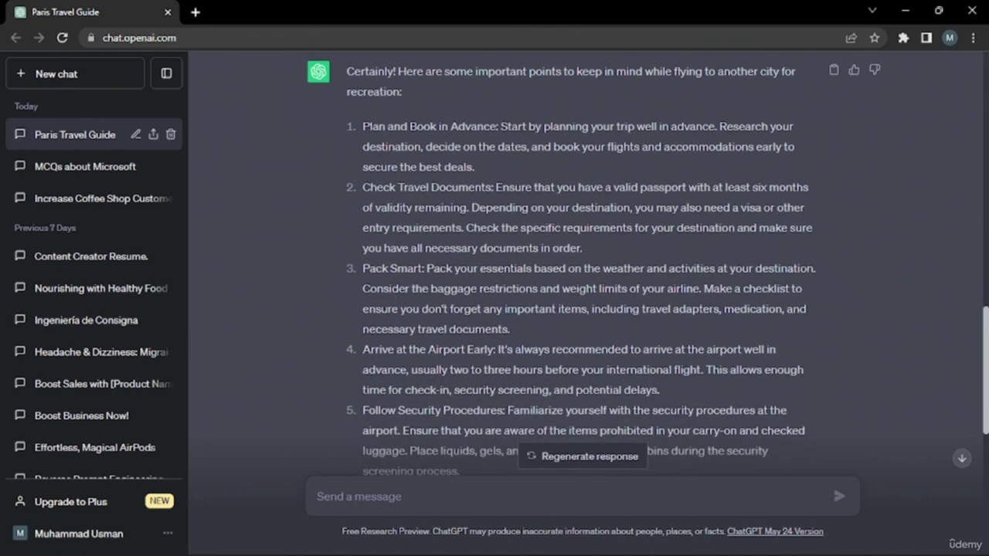
{"action": "scroll", "coordinate": [587, 263], "scroll_direction": "down", "scroll_amount": 1}
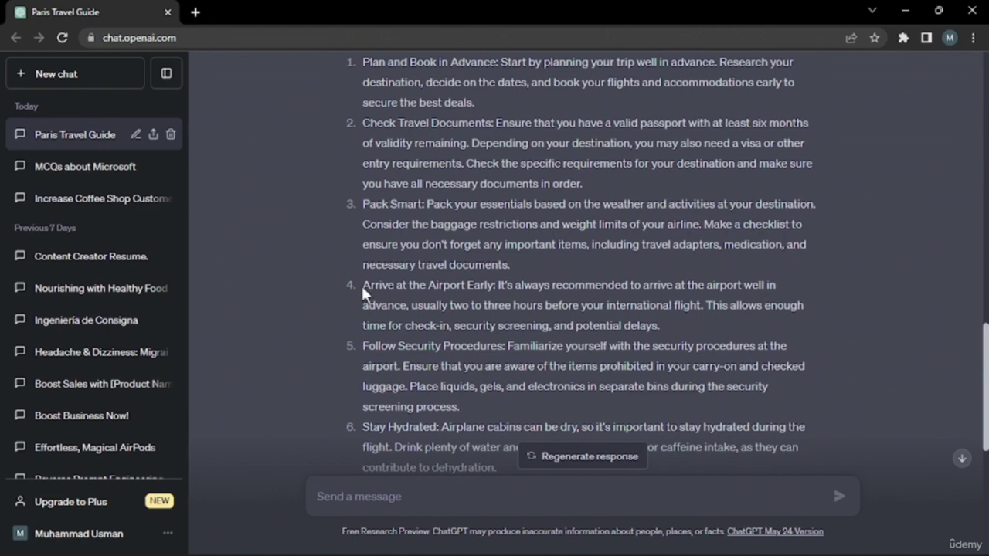
{"action": "scroll", "coordinate": [587, 263], "scroll_direction": "down", "scroll_amount": 1}
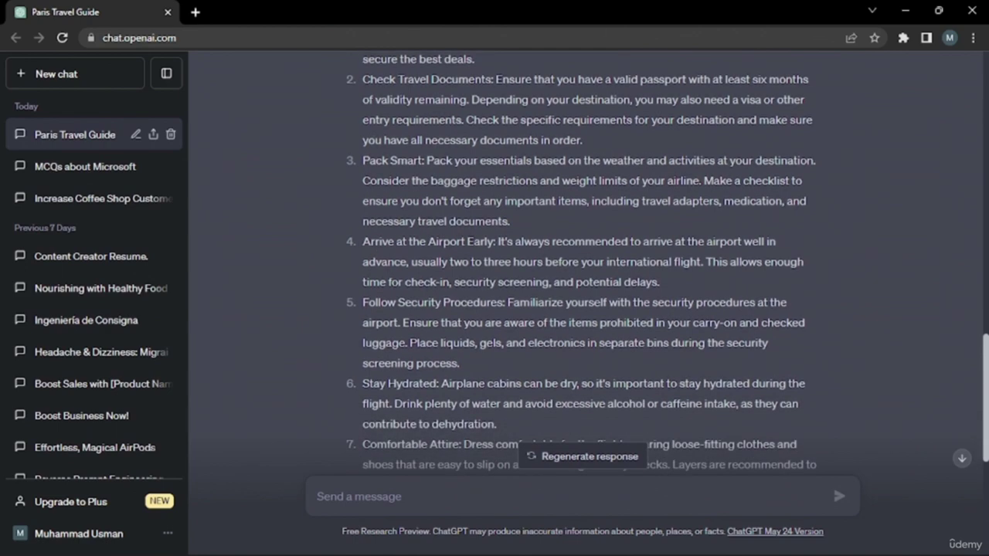
{"action": "scroll", "coordinate": [436, 361], "scroll_direction": "down", "scroll_amount": 1}
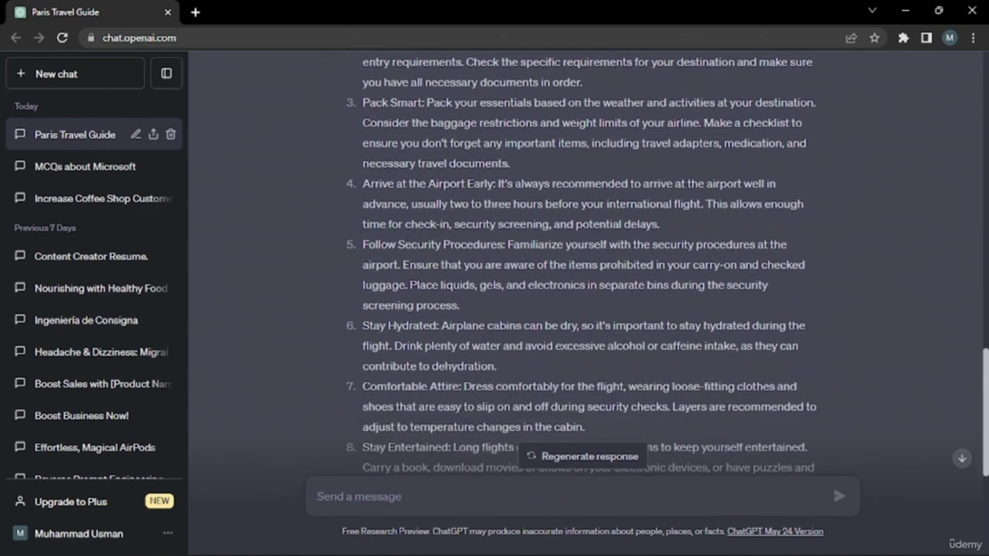
{"action": "scroll", "coordinate": [587, 262], "scroll_direction": "down", "scroll_amount": 1}
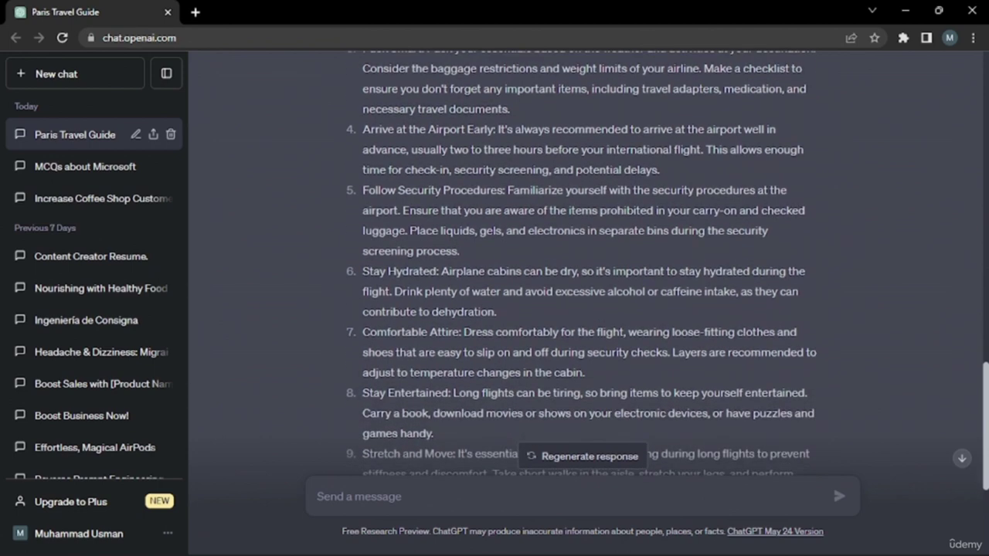
{"action": "scroll", "coordinate": [436, 360], "scroll_direction": "down", "scroll_amount": 2}
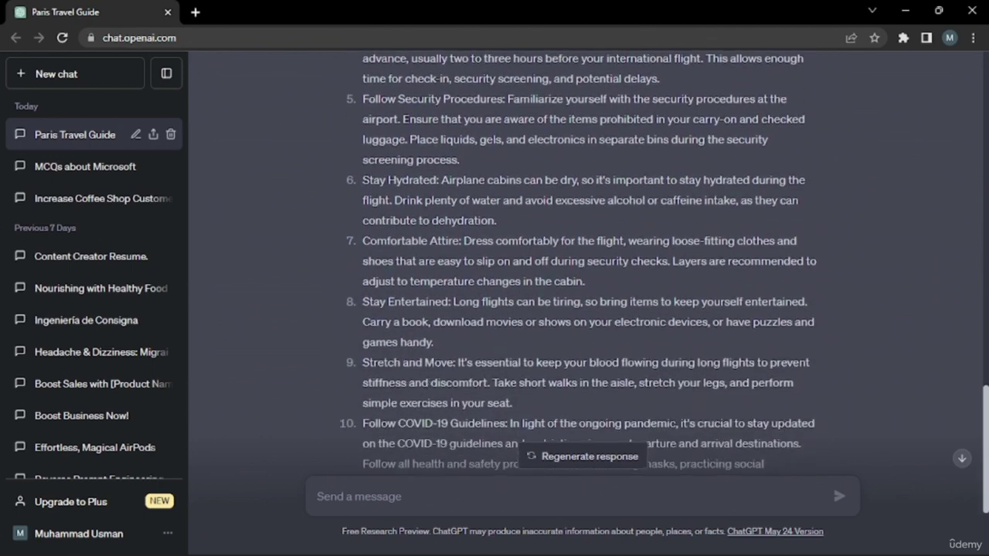
{"action": "scroll", "coordinate": [587, 284], "scroll_direction": "down", "scroll_amount": 1}
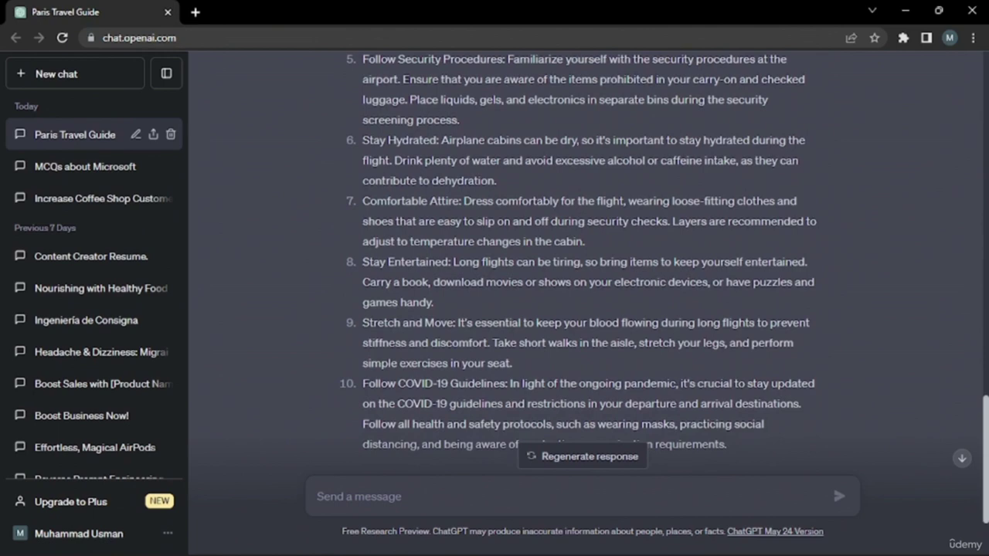
{"action": "scroll", "coordinate": [587, 301], "scroll_direction": "down", "scroll_amount": 2}
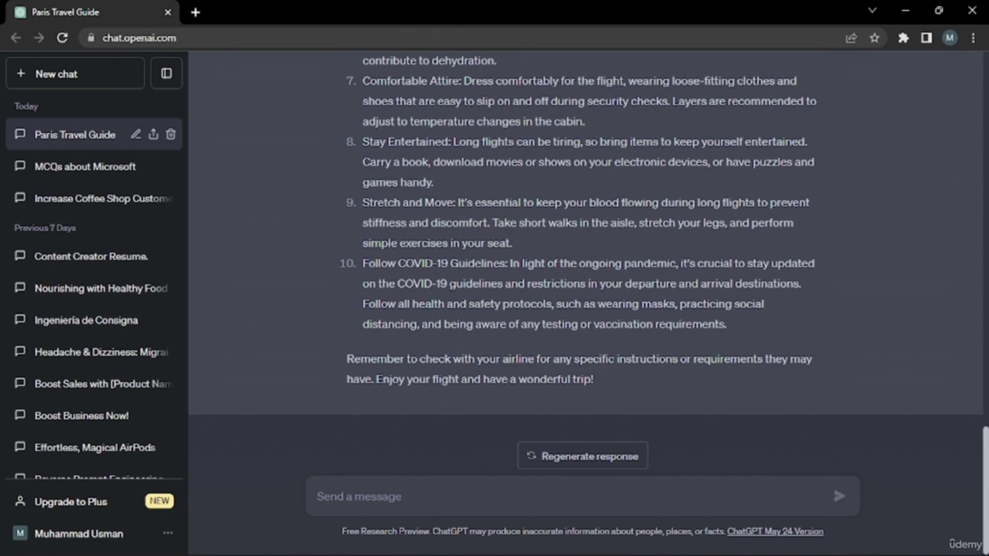
Send a prompt saying you are a professional traveler unfamiliar with Germany's culture and way of living, asking for everything possible about life in Germany.
{"action": "left_click", "coordinate": [380, 488]}
{"action": "type", "text": "I am a professional traveler. I've travelled to many places. This time I am travelling to Germany b"}
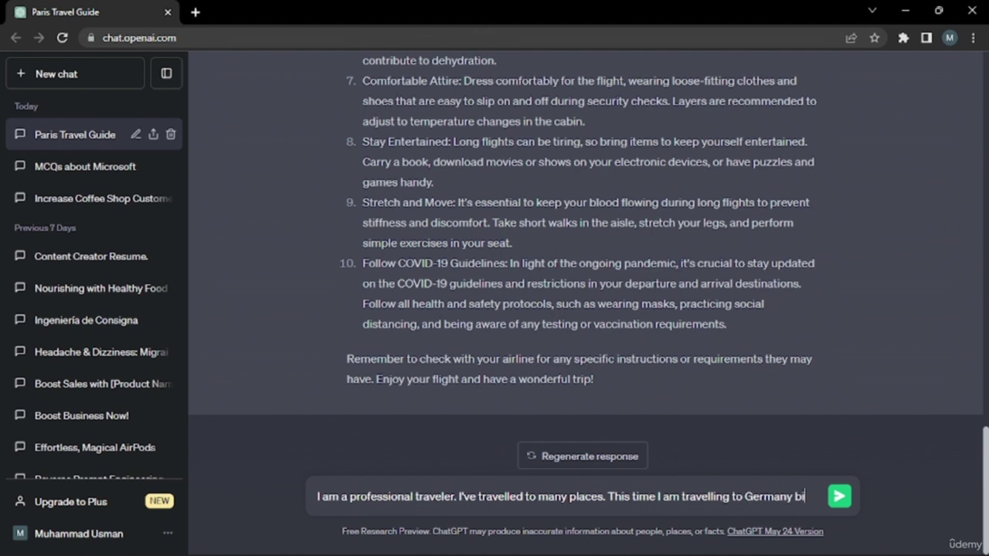
{"action": "type", "text": "ut I'm not fimiliar with their culture and way of living. Kindly guide me everything possible about life in Germany."}
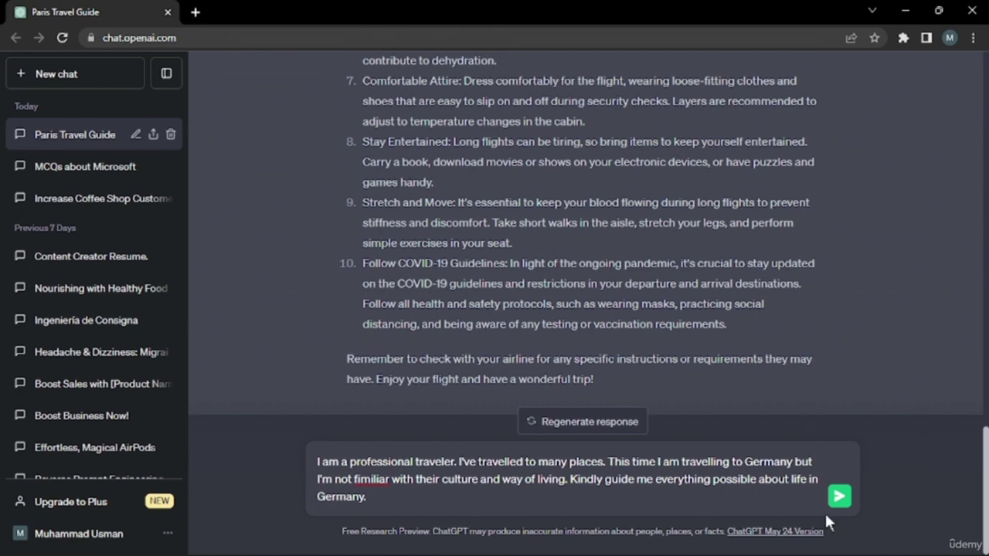
{"action": "key", "text": "Return"}
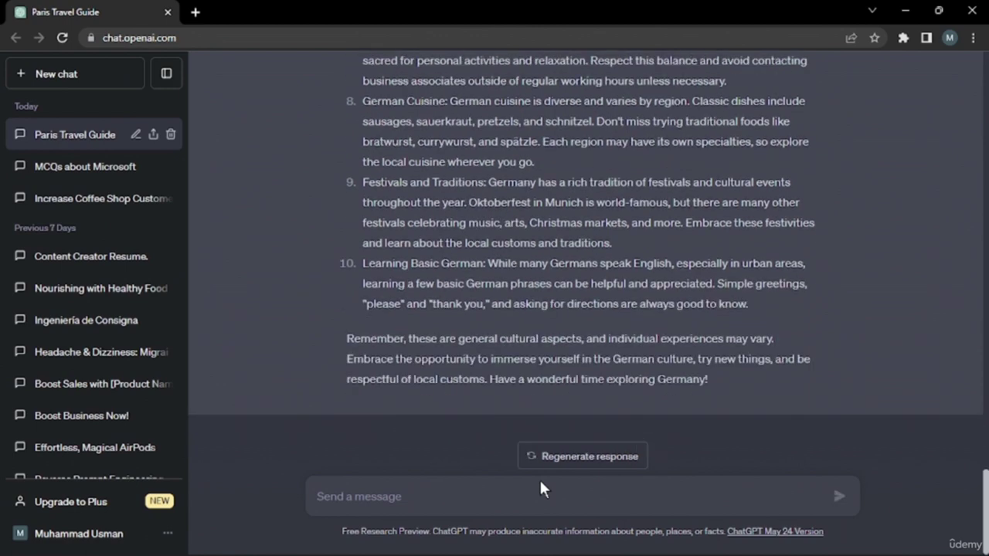
Read the guide to German culture and way of living, from Punctuality to Learning Basic German and the closing remarks.
{"action": "scroll", "coordinate": [540, 482], "scroll_direction": "up", "scroll_amount": 8}
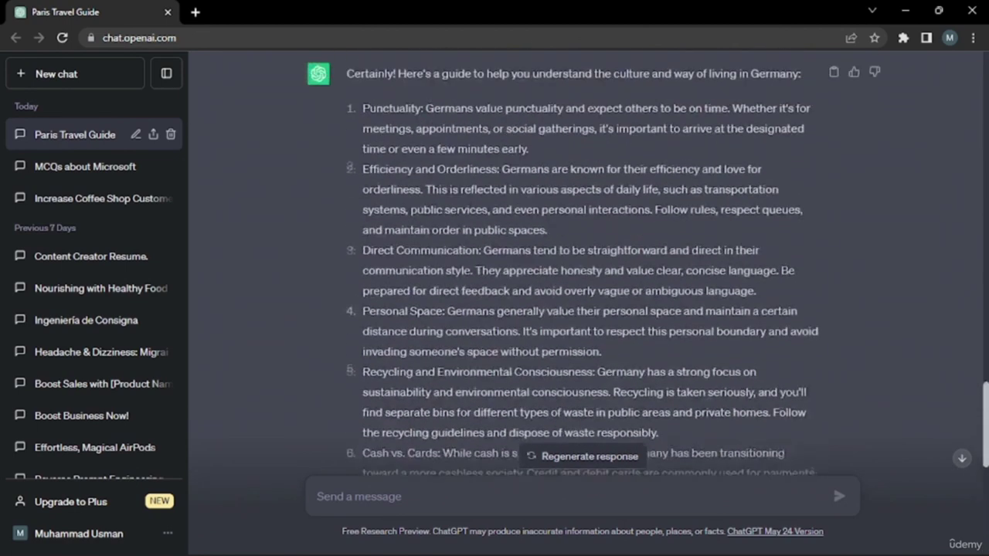
{"action": "scroll", "coordinate": [586, 264], "scroll_direction": "up", "scroll_amount": 1}
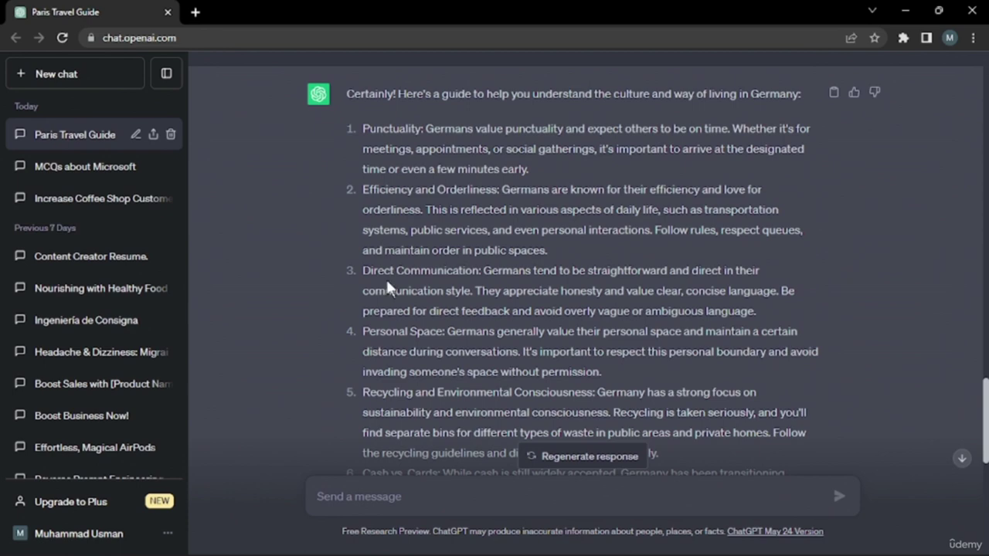
{"action": "scroll", "coordinate": [387, 287], "scroll_direction": "down", "scroll_amount": 2}
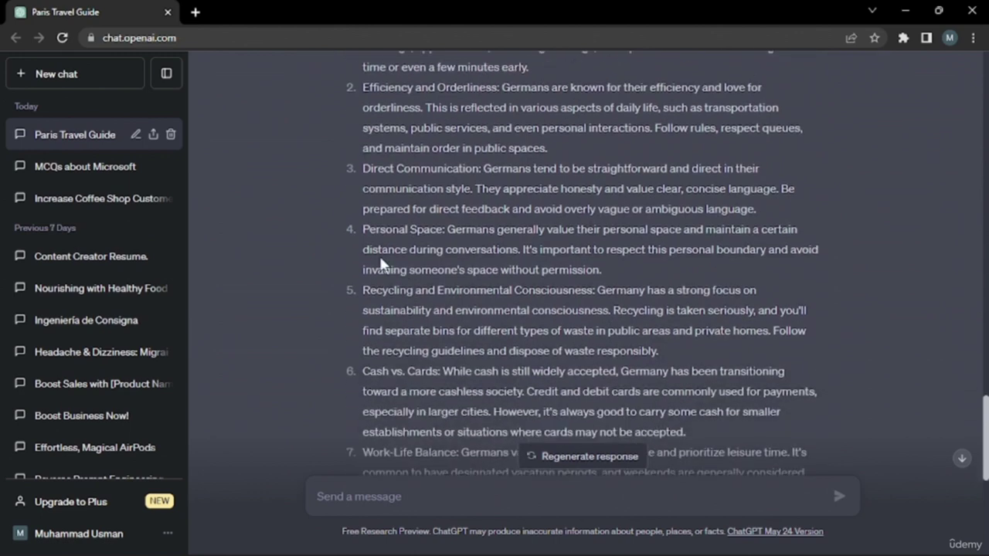
{"action": "scroll", "coordinate": [381, 264], "scroll_direction": "down", "scroll_amount": 1}
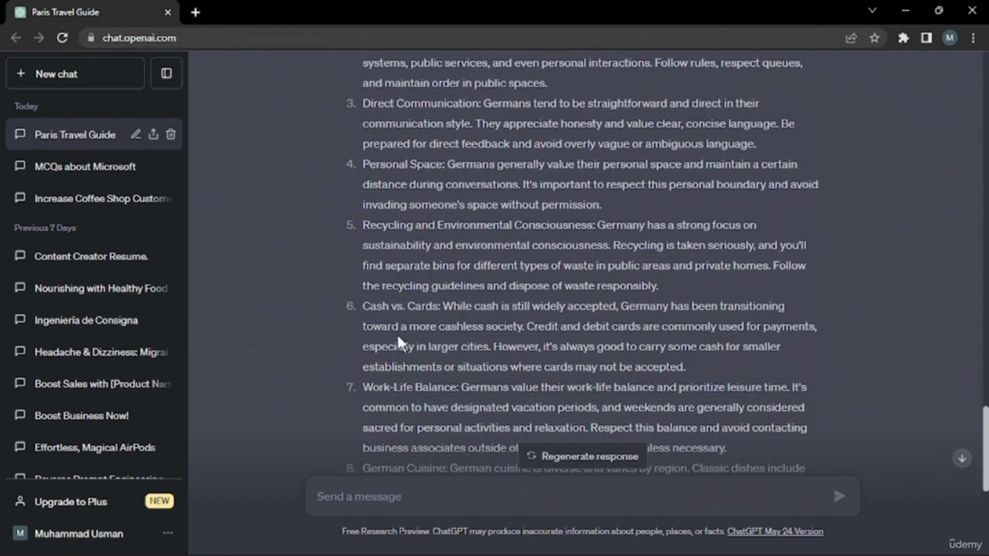
{"action": "scroll", "coordinate": [393, 287], "scroll_direction": "down", "scroll_amount": 1}
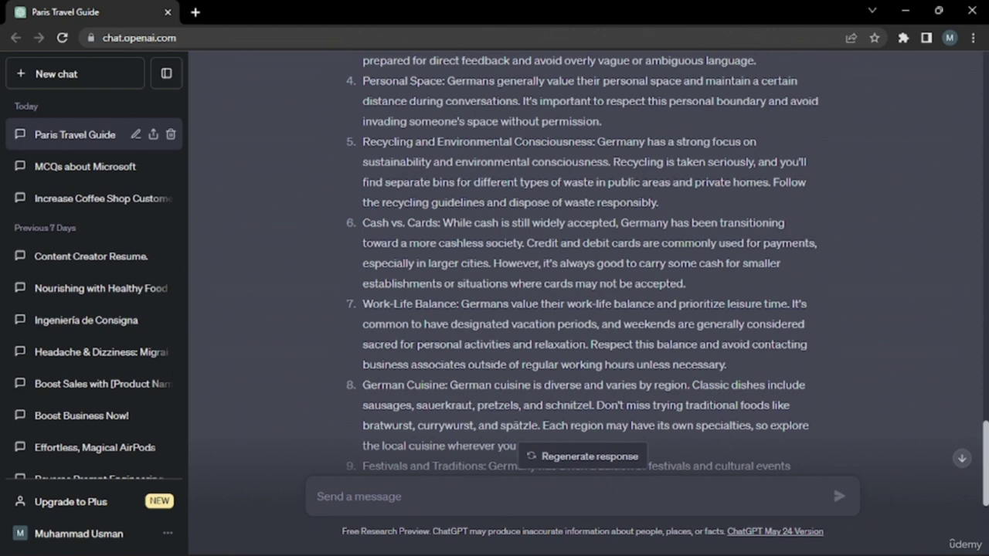
{"action": "scroll", "coordinate": [390, 255], "scroll_direction": "down", "scroll_amount": 1}
{"action": "scroll", "coordinate": [391, 255], "scroll_direction": "down", "scroll_amount": 2}
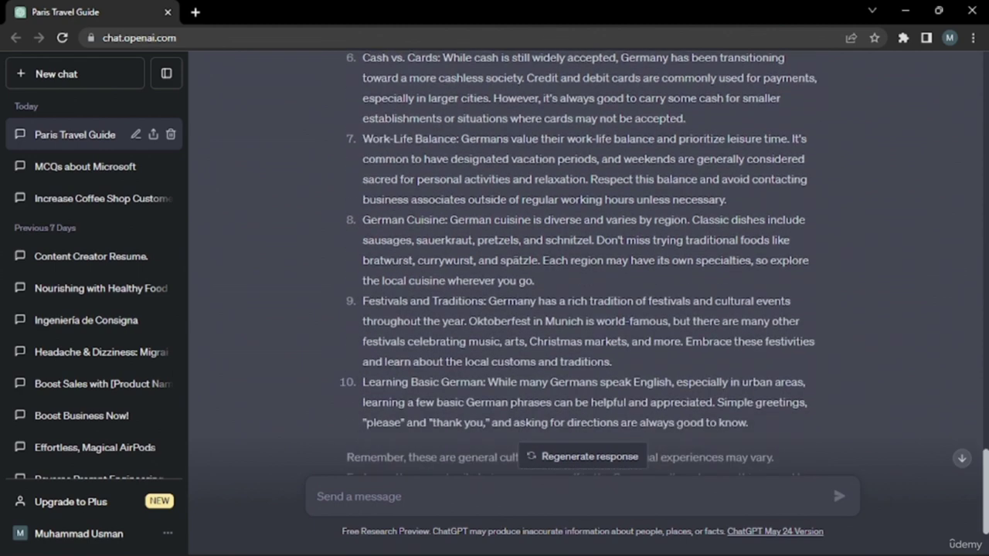
{"action": "scroll", "coordinate": [409, 352], "scroll_direction": "down", "scroll_amount": 1}
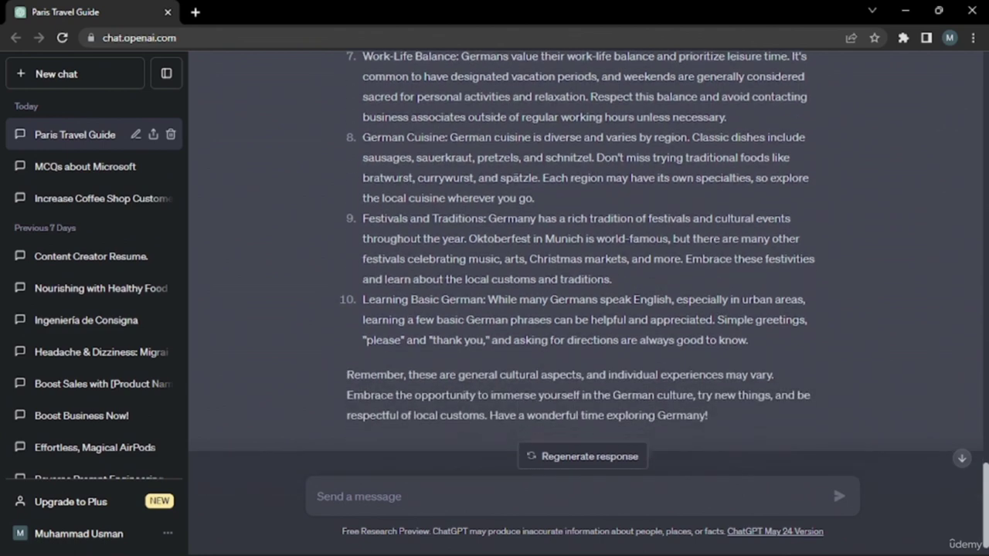
{"action": "scroll", "coordinate": [405, 341], "scroll_direction": "down", "scroll_amount": 1}
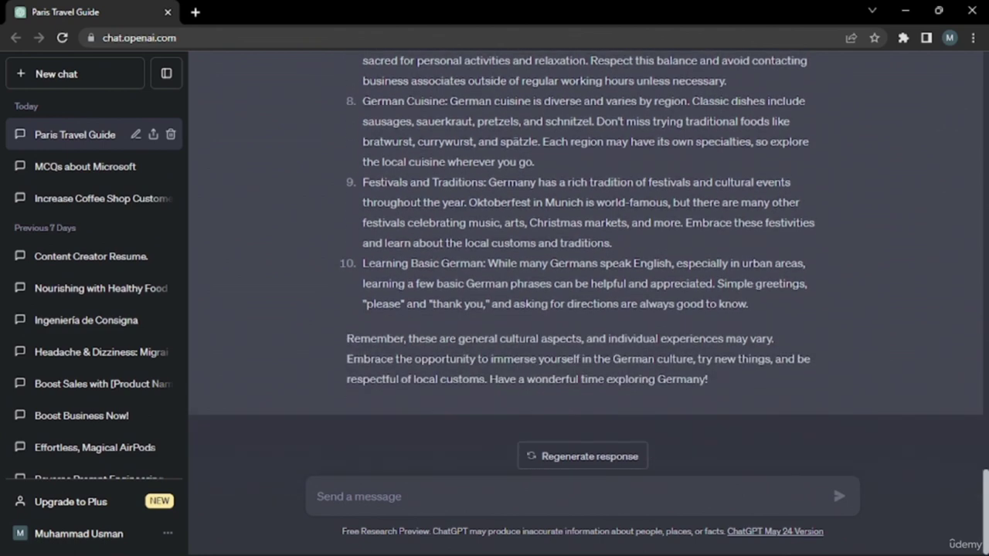
{"action": "scroll", "coordinate": [405, 341], "scroll_direction": "up", "scroll_amount": 2}
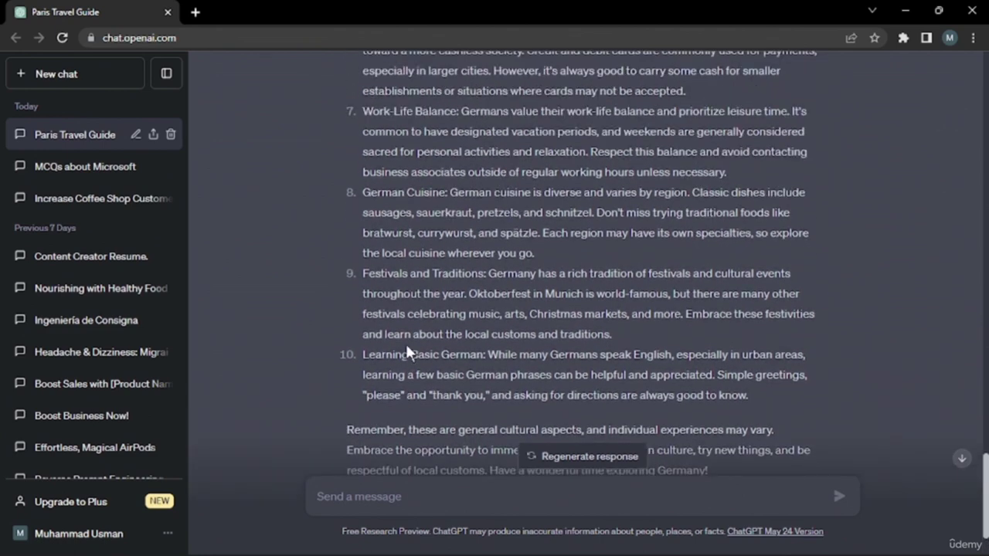
{"action": "scroll", "coordinate": [405, 351], "scroll_direction": "down", "scroll_amount": 1}
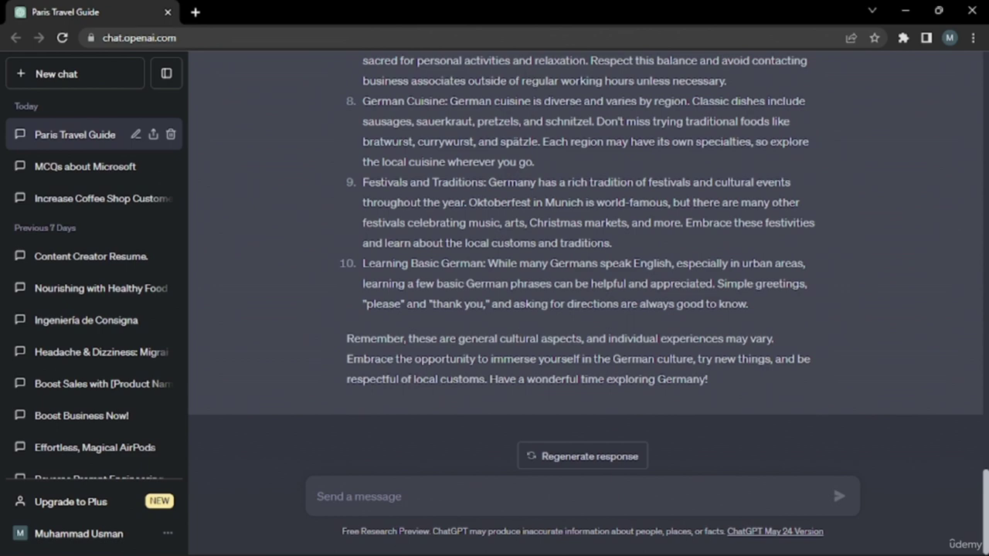
{"action": "scroll", "coordinate": [579, 255], "scroll_direction": "up", "scroll_amount": 1}
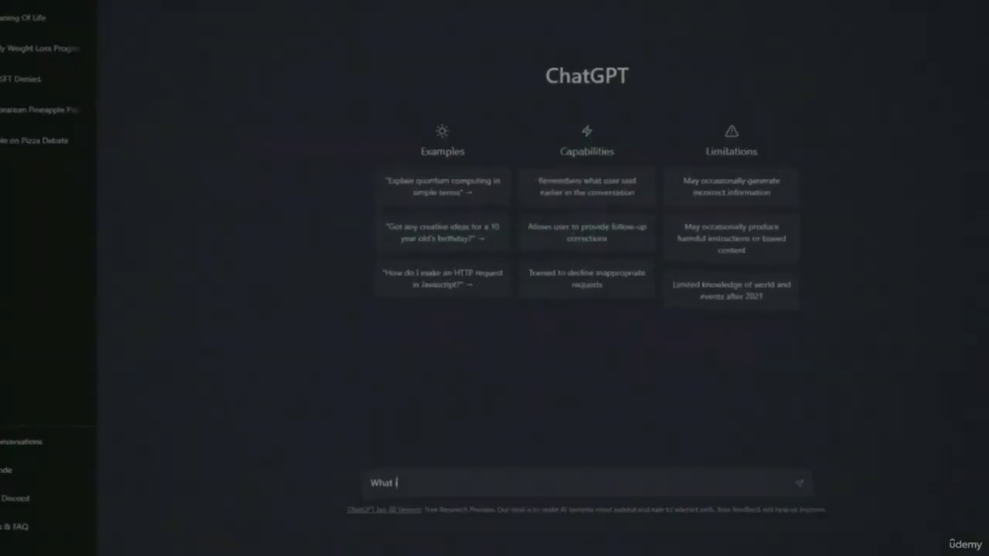
{"action": "type", "text": "is ChatGPT?"}
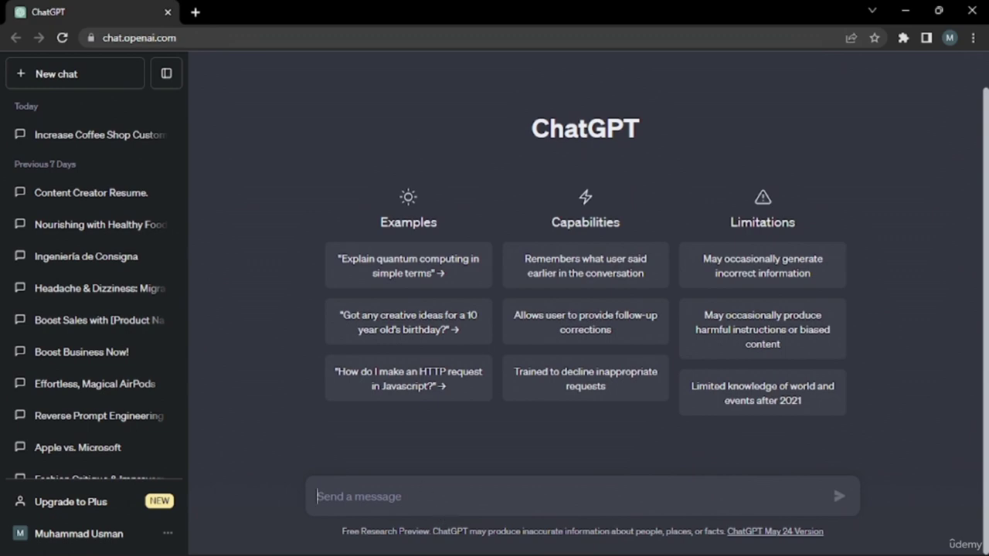
Paste the copied Microsoft Corporation article into a new chat's message and insert three blank lines above it.
{"action": "key", "text": "ctrl+v"}
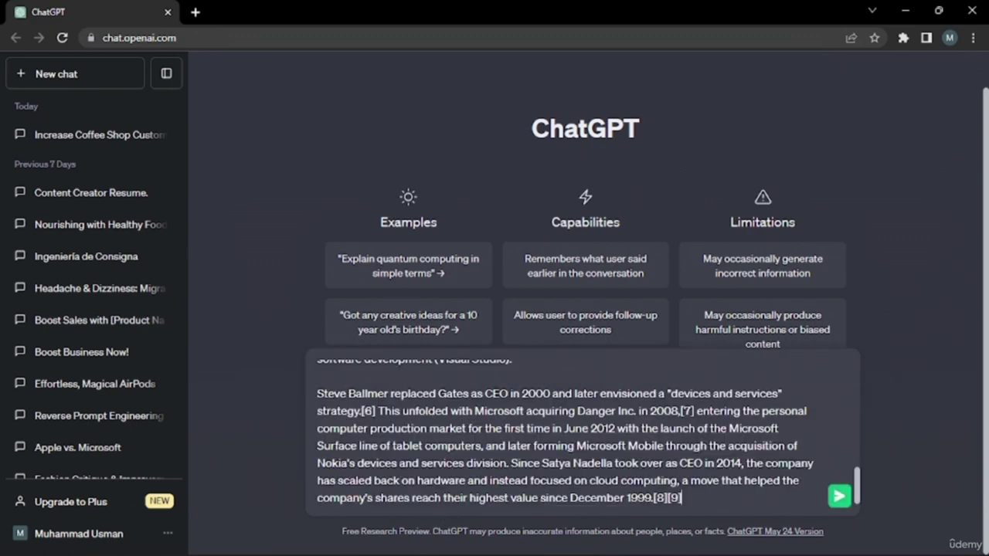
{"action": "scroll", "coordinate": [568, 432], "scroll_direction": "up", "scroll_amount": 10}
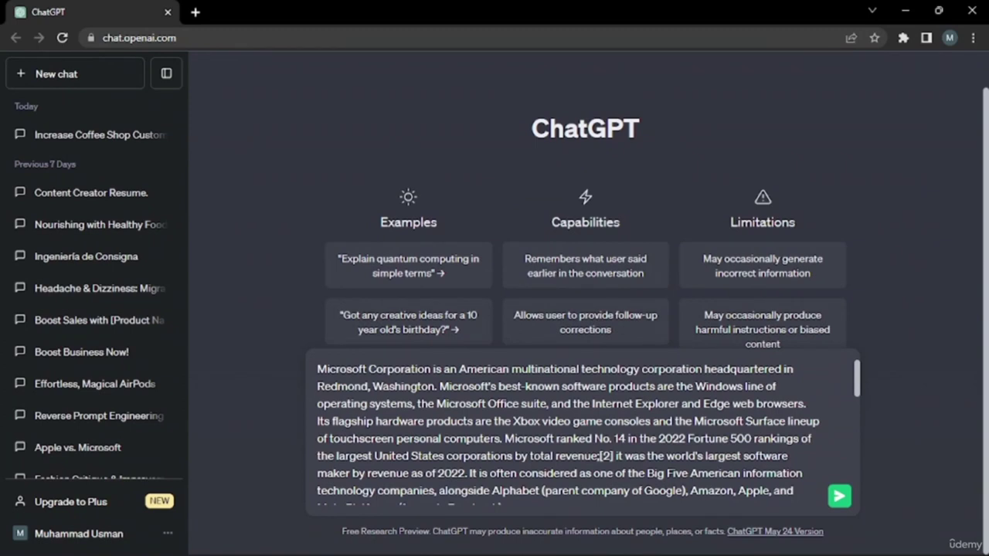
{"action": "key", "text": "shift+Return"}
{"action": "key", "text": "shift+Return"}
{"action": "key", "text": "shift+Return"}
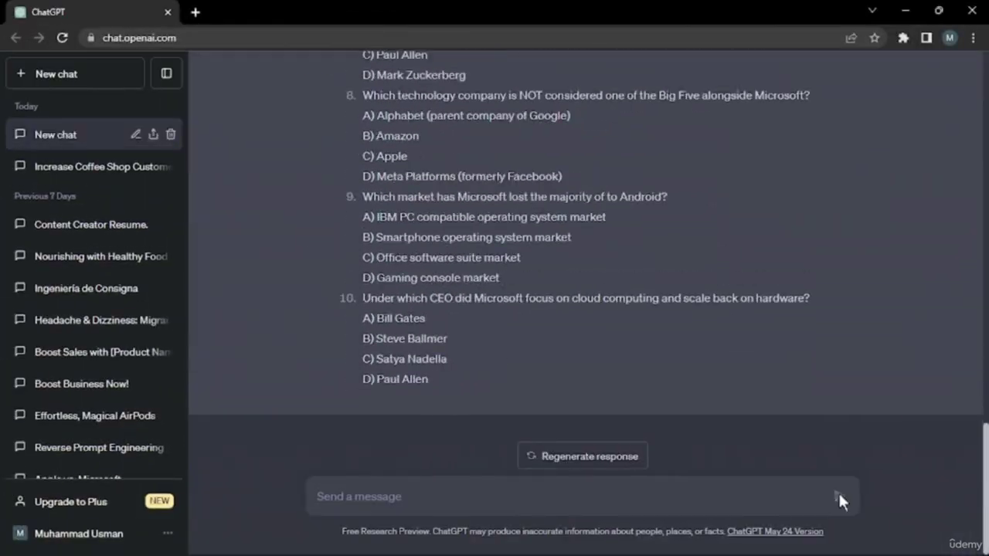
{"action": "scroll", "coordinate": [703, 305], "scroll_direction": "up", "scroll_amount": 10}
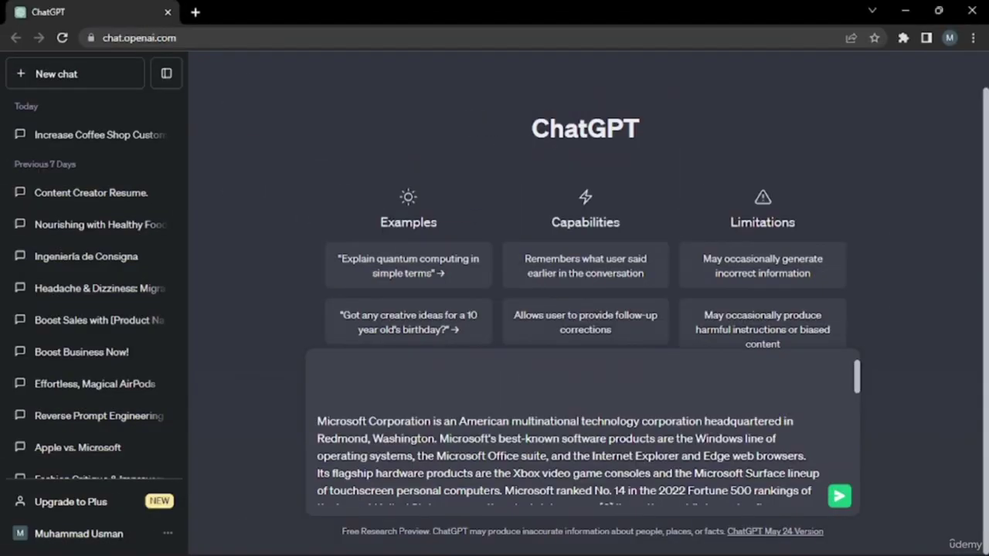
Above the pasted article, add "Generate 10 Multiple Choice Questions out of the given text below" and send the prompt.
{"action": "type", "text": "Generate Multiple Choice Questions out of the given text below"}
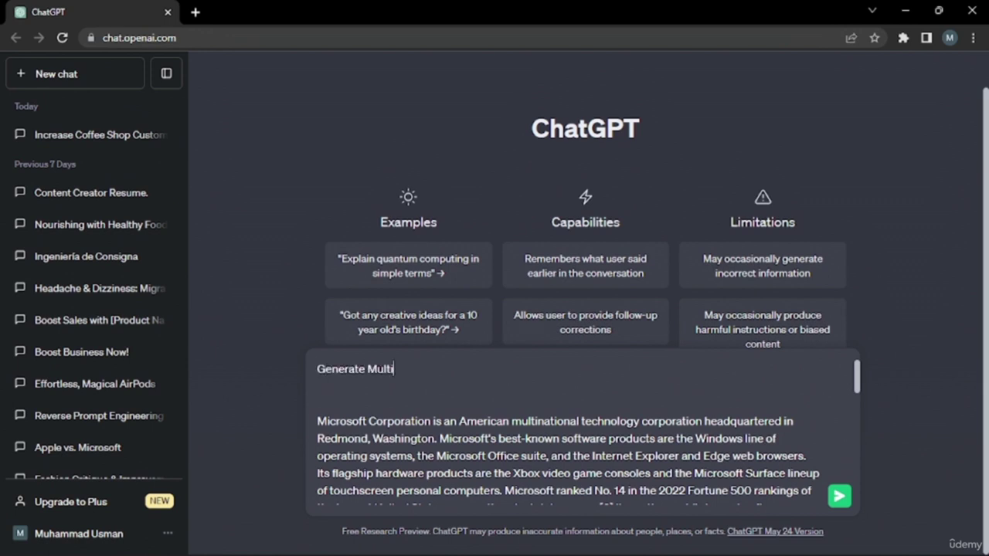
{"action": "left_click", "coordinate": [365, 368]}
{"action": "type", "text": "10"}
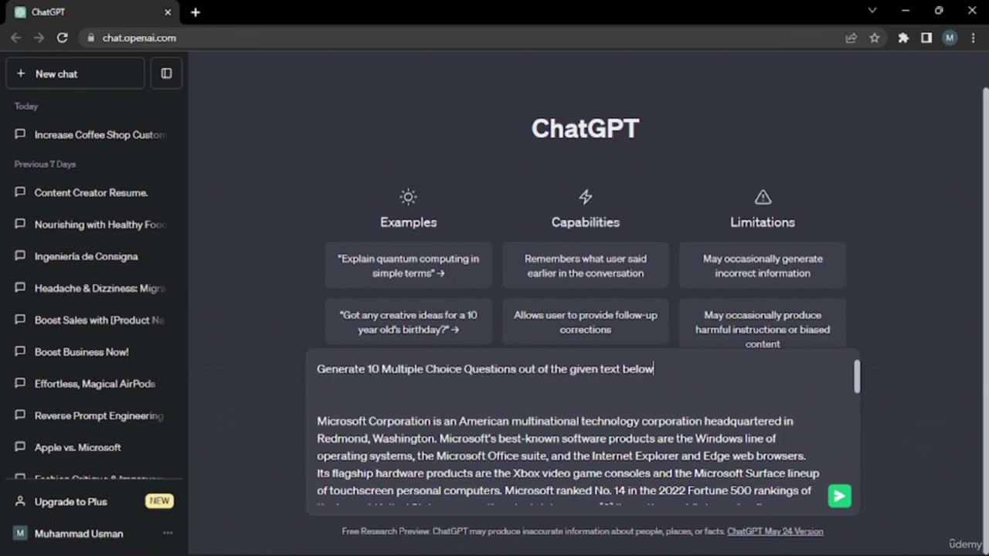
{"action": "left_click", "coordinate": [839, 496]}
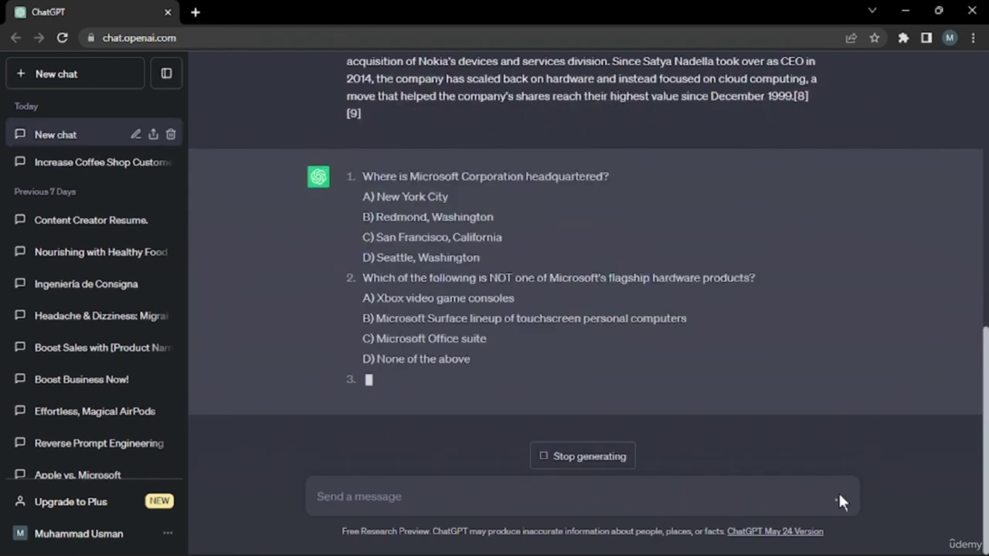
Review the start of the generated Microsoft quiz and highlight the first question with its answer options.
{"action": "scroll", "coordinate": [703, 313], "scroll_direction": "up", "scroll_amount": 12}
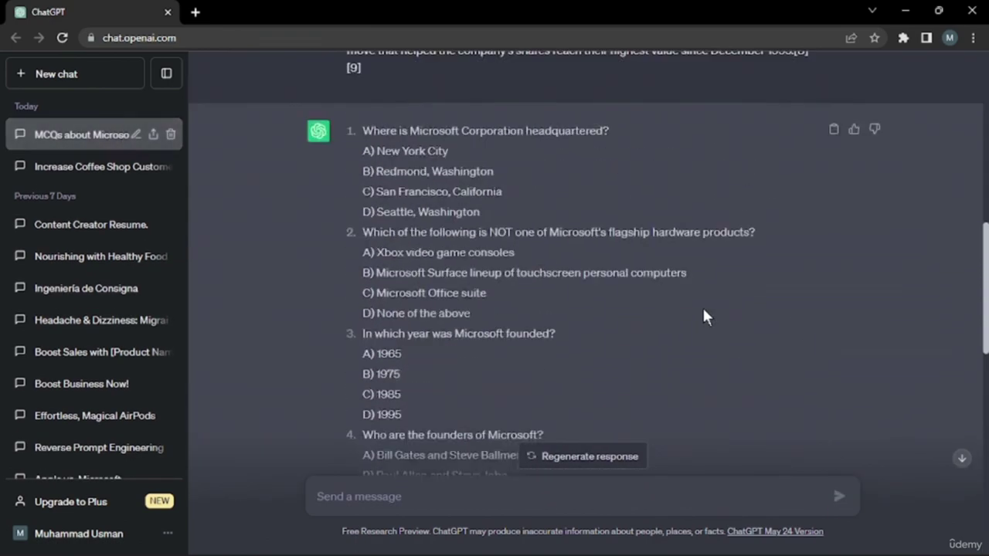
{"action": "scroll", "coordinate": [702, 309], "scroll_direction": "down", "scroll_amount": 3}
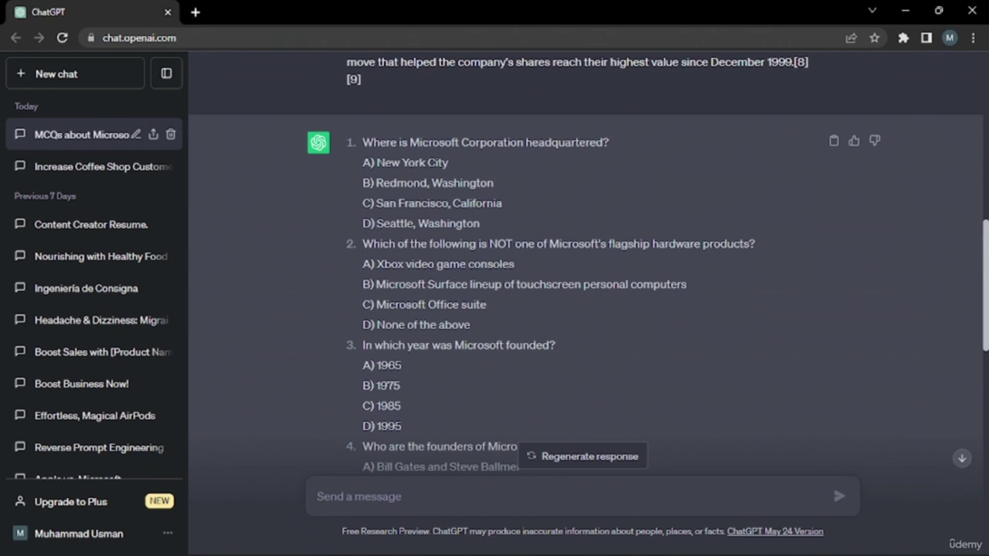
{"action": "left_click_drag", "start_coordinate": [362, 142], "coordinate": [480, 223]}
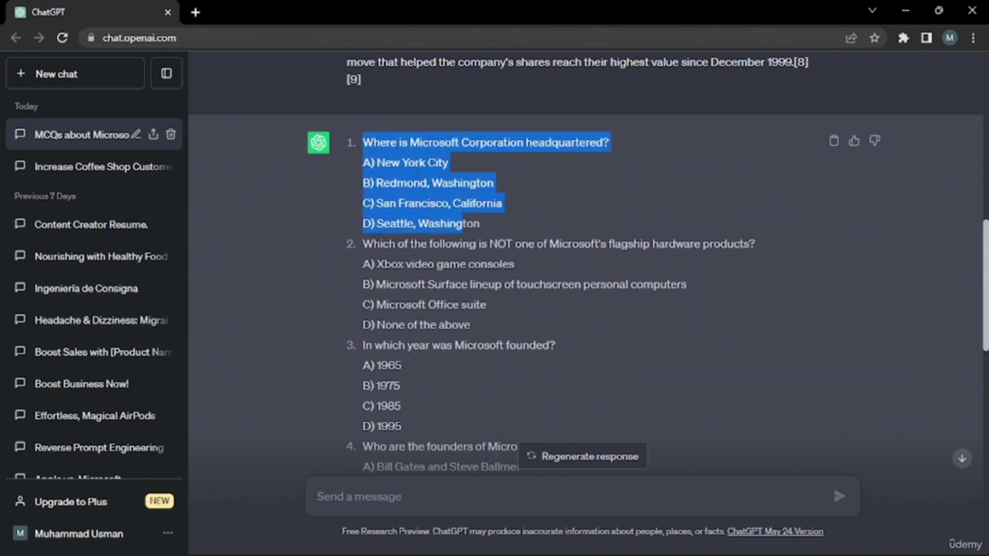
Paste the copied Microsoft Corporation article into the message box of the same chat.
{"action": "left_click", "coordinate": [480, 223]}
{"action": "scroll", "coordinate": [446, 239], "scroll_direction": "down", "scroll_amount": 1}
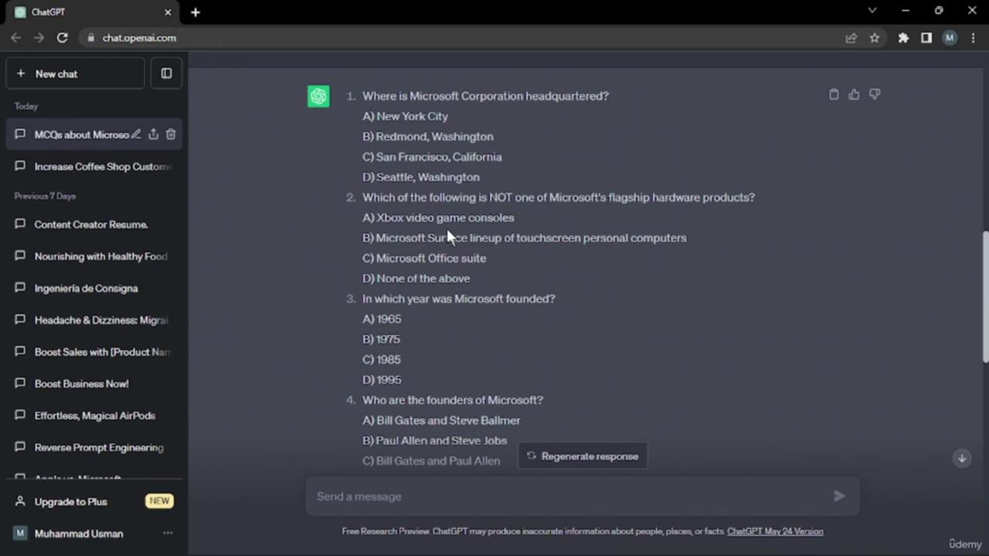
{"action": "scroll", "coordinate": [446, 228], "scroll_direction": "up", "scroll_amount": 10}
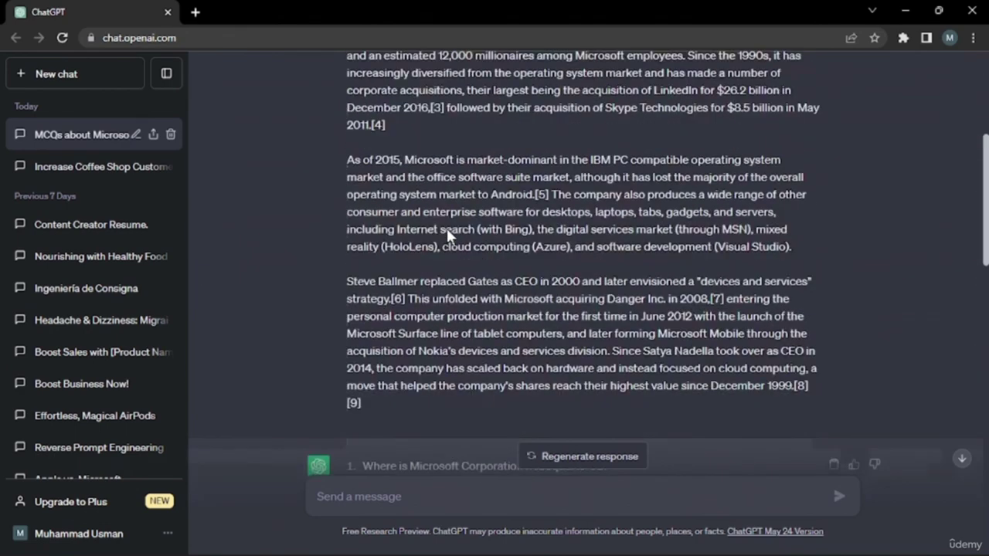
{"action": "left_click", "coordinate": [381, 498]}
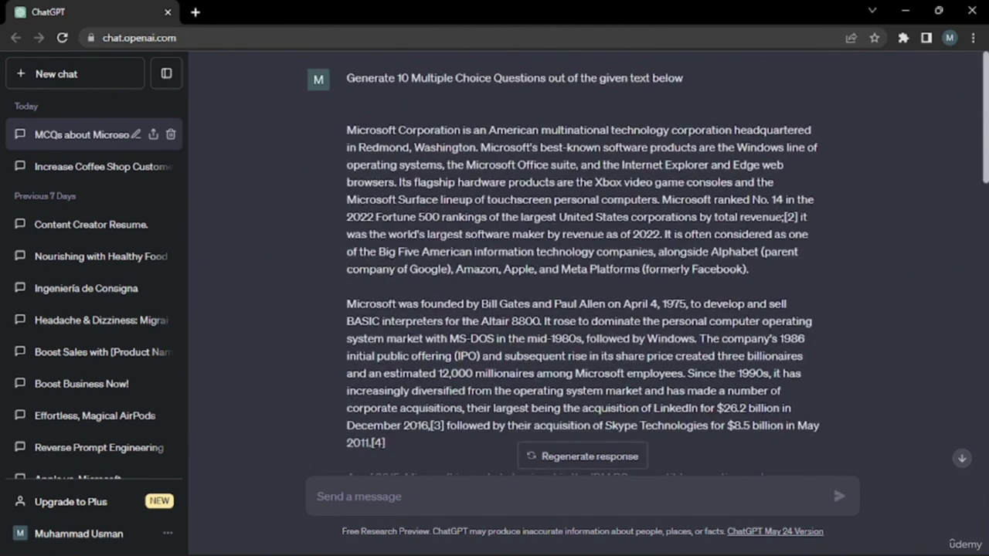
{"action": "key", "text": "ctrl+v"}
{"action": "scroll", "coordinate": [568, 432], "scroll_direction": "up", "scroll_amount": 10}
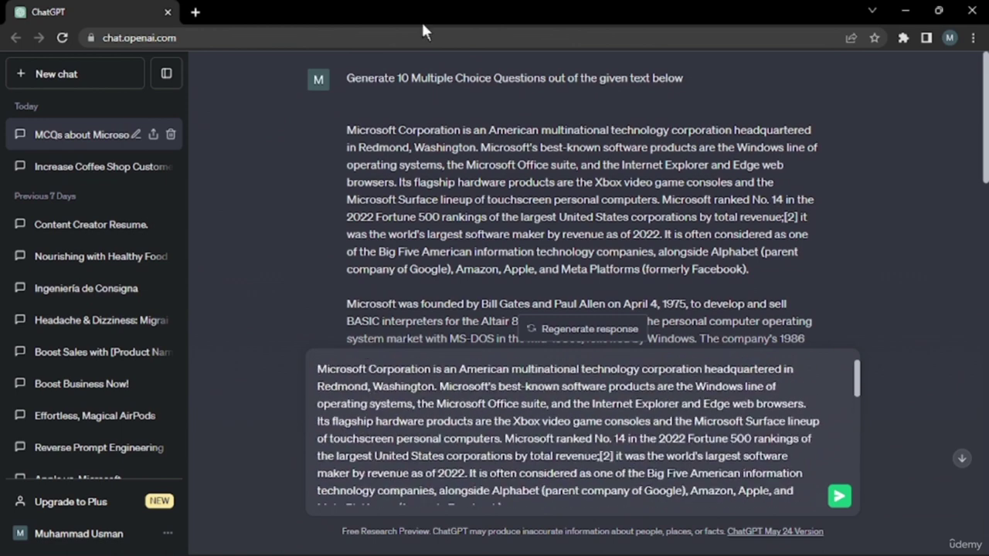
Copy the earlier multiple choice instruction line and paste it above the article in the new message, separated by blank lines.
{"action": "left_click_drag", "start_coordinate": [346, 78], "coordinate": [537, 110]}
{"action": "key", "text": "ctrl+c"}
{"action": "left_click", "coordinate": [316, 368]}
{"action": "key", "text": "shift+Return"}
{"action": "key", "text": "shift+Return"}
{"action": "key", "text": "Up"}
{"action": "key", "text": "Up"}
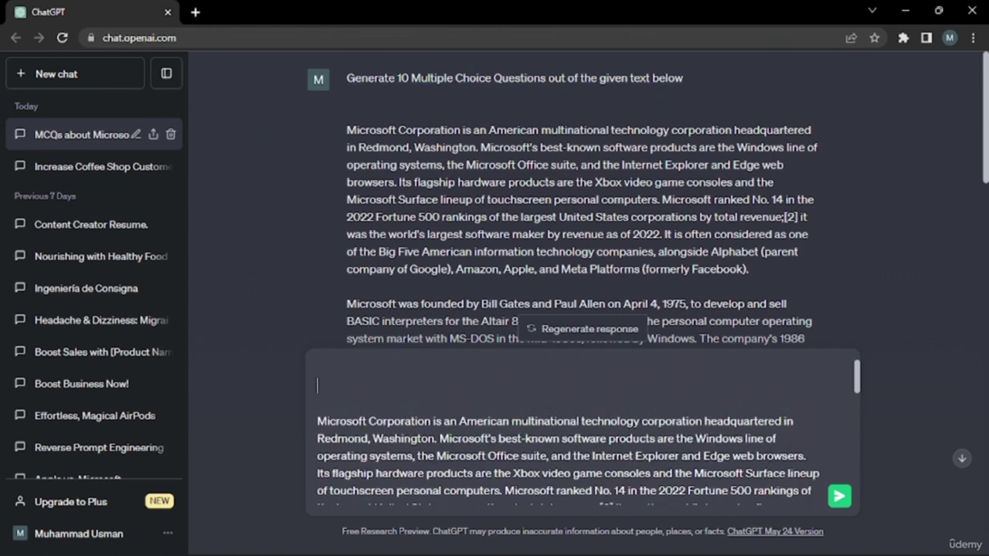
{"action": "key", "text": "ctrl+v"}
Replace "Multiple Choice Questions" with "fill in the blanks" in the instruction line and send the prompt.
{"action": "left_click_drag", "start_coordinate": [381, 368], "coordinate": [516, 369]}
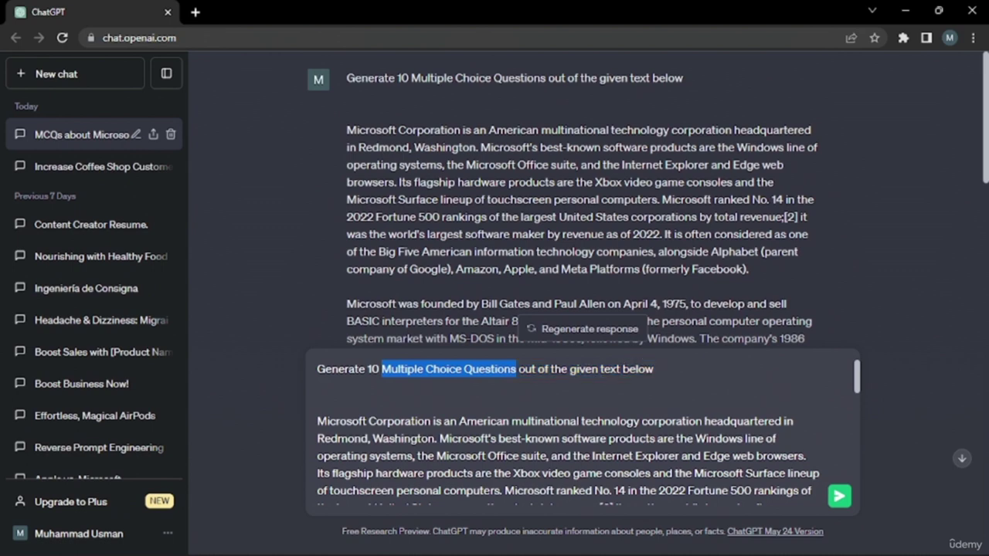
{"action": "type", "text": "fill in the blanks"}
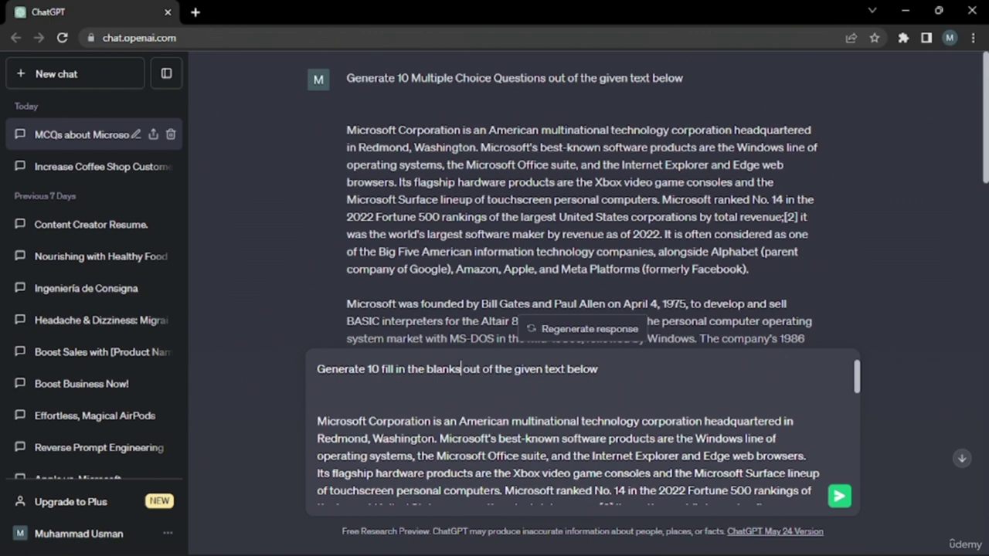
{"action": "key", "text": "Return"}
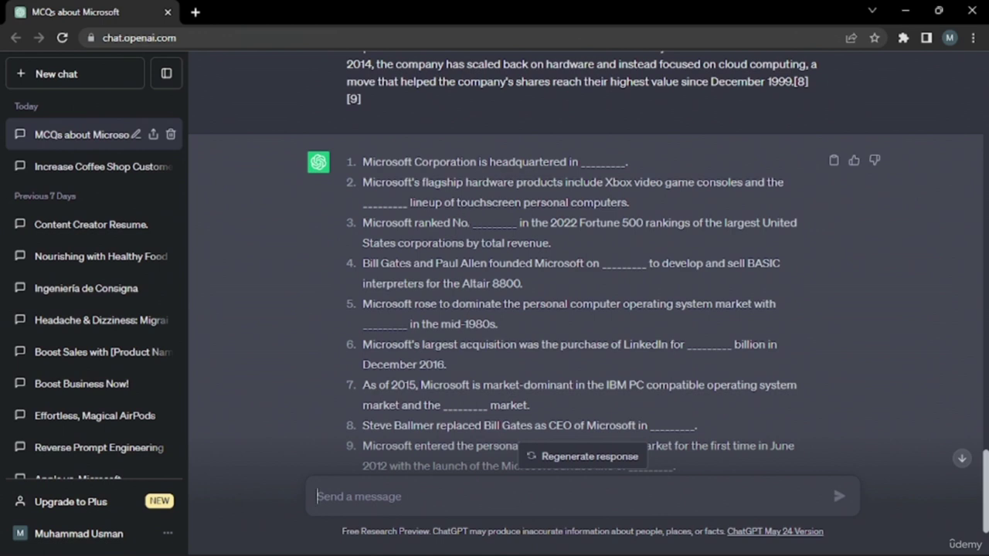
Send the prompt "Write an essay of 300 words on topic of Advantages and disadvantages of Mobile Phone.".
{"action": "scroll", "coordinate": [459, 221], "scroll_direction": "down", "scroll_amount": 2}
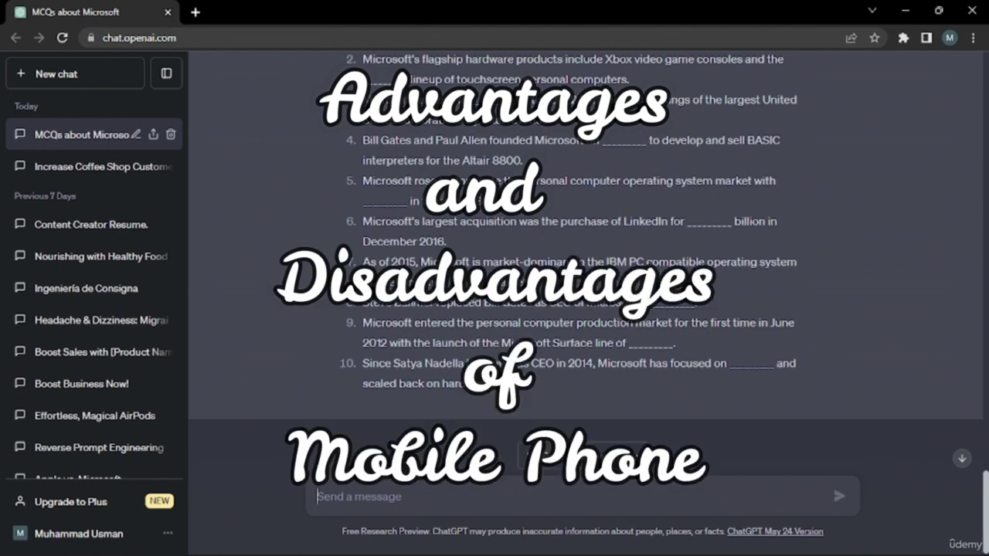
{"action": "type", "text": "Write "}
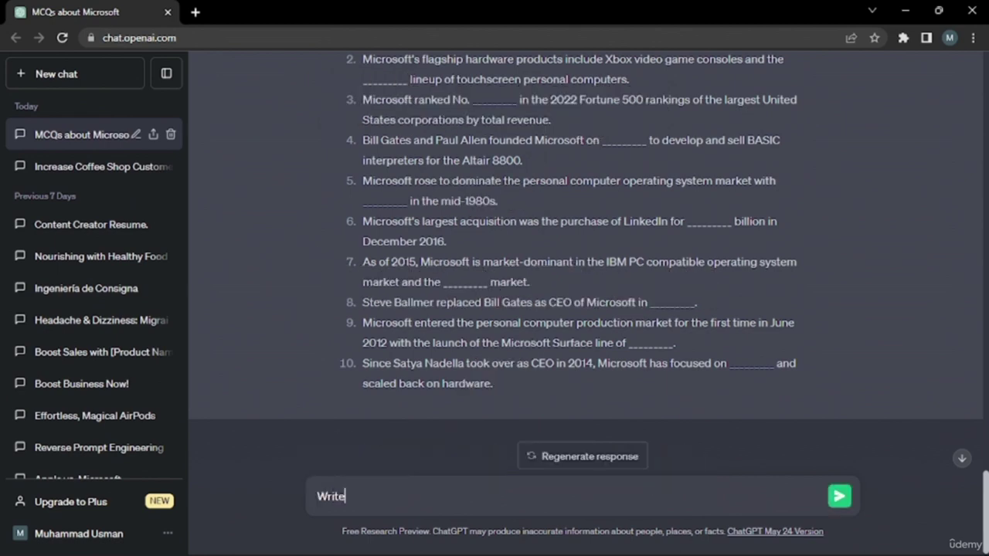
{"action": "type", "text": "an essay of 300 words on topic of Advantages and disadvantages of Mobile Phone."}
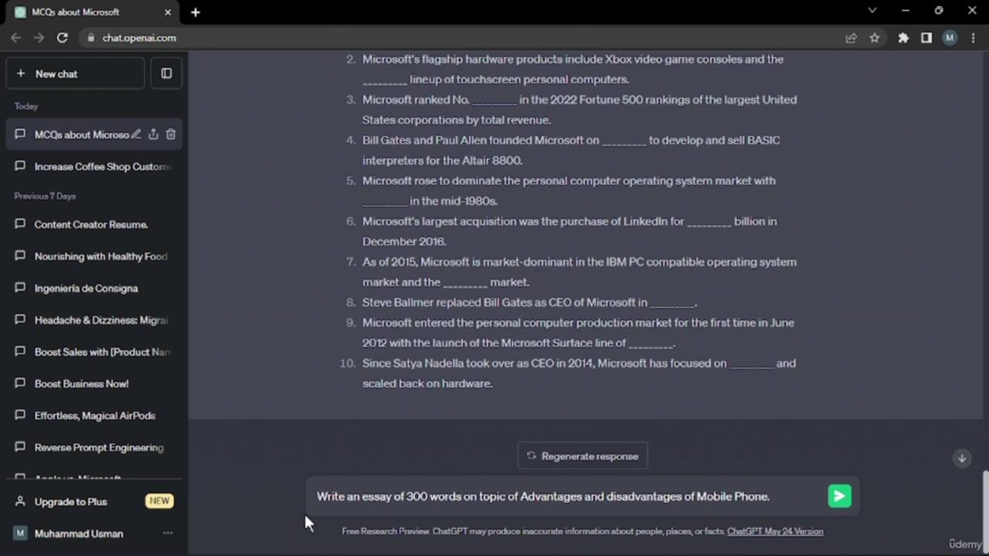
{"action": "key", "text": "Return"}
Read the mobile phone essay from its introduction through the disadvantages to the end, highlighting key passages.
{"action": "scroll", "coordinate": [452, 345], "scroll_direction": "up", "scroll_amount": 4}
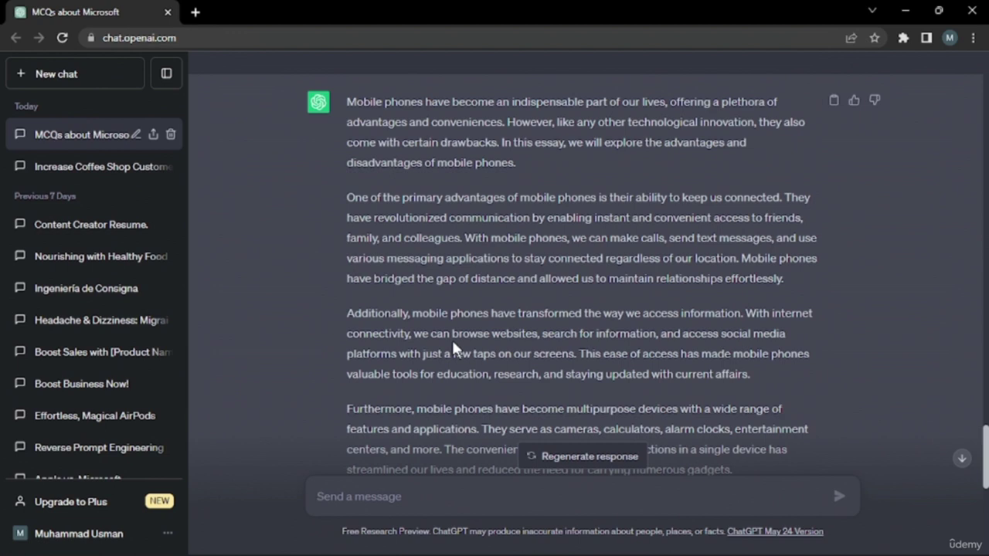
{"action": "left_click_drag", "start_coordinate": [347, 101], "coordinate": [547, 194]}
{"action": "scroll", "coordinate": [582, 262], "scroll_direction": "down", "scroll_amount": 3}
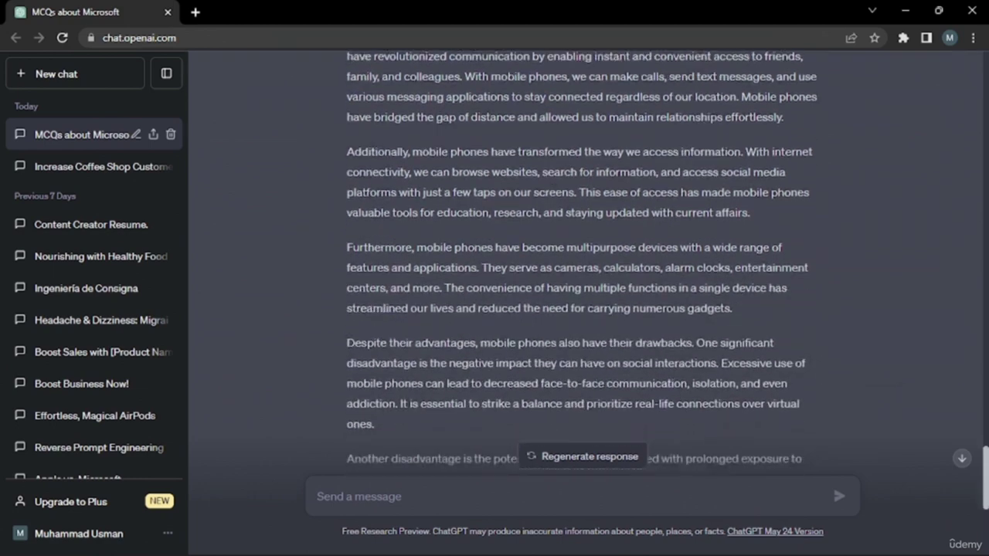
{"action": "scroll", "coordinate": [349, 254], "scroll_direction": "down", "scroll_amount": 2}
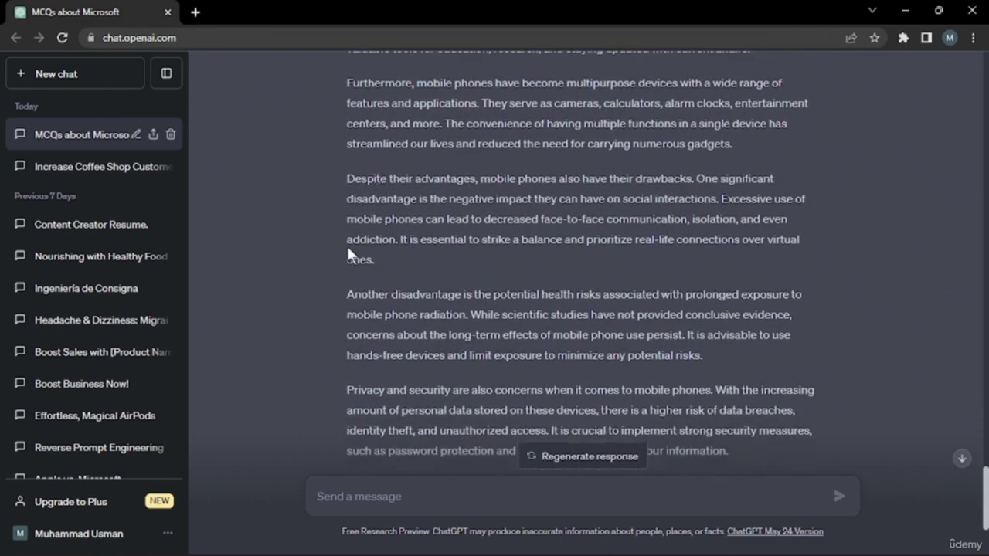
{"action": "scroll", "coordinate": [419, 155], "scroll_direction": "up", "scroll_amount": 2}
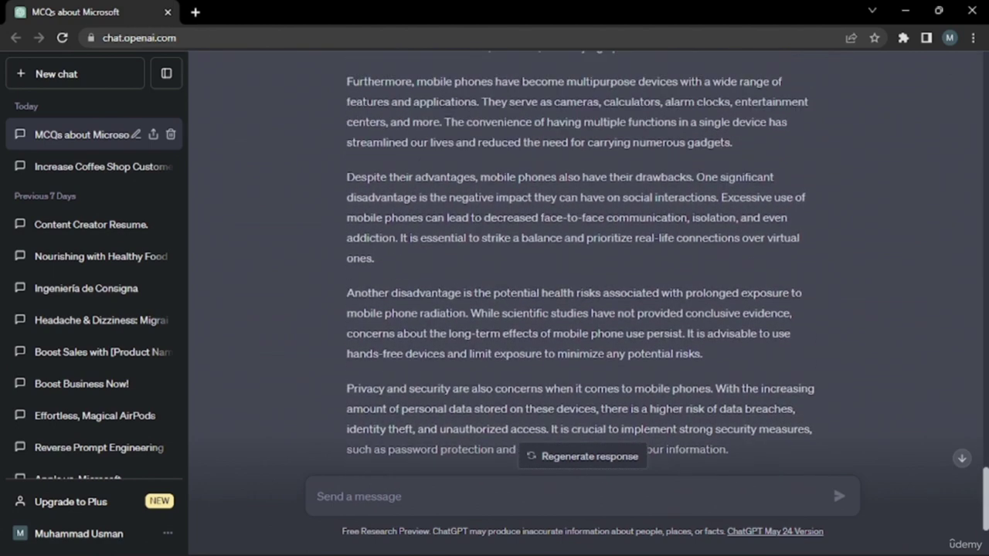
{"action": "scroll", "coordinate": [419, 155], "scroll_direction": "down", "scroll_amount": 1}
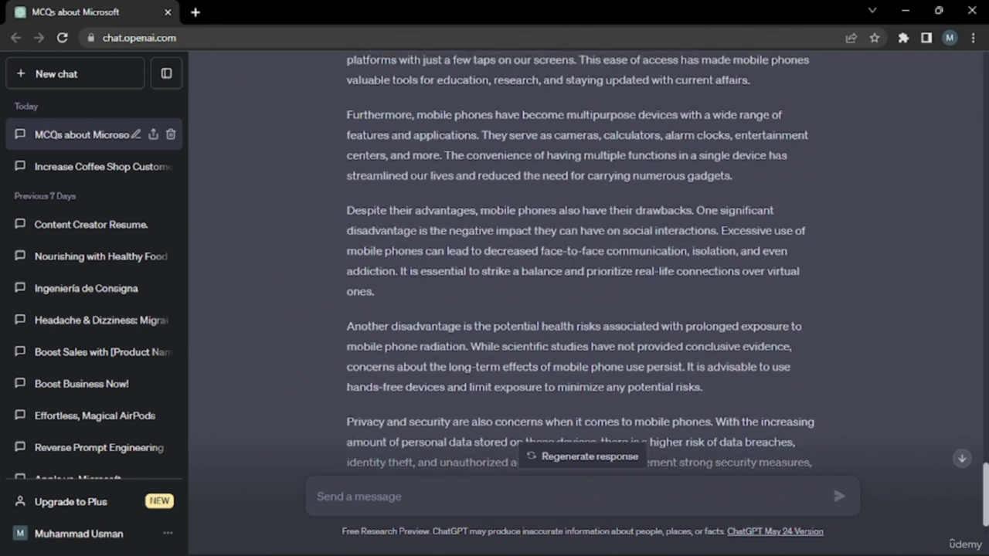
{"action": "left_click_drag", "start_coordinate": [390, 326], "coordinate": [450, 326]}
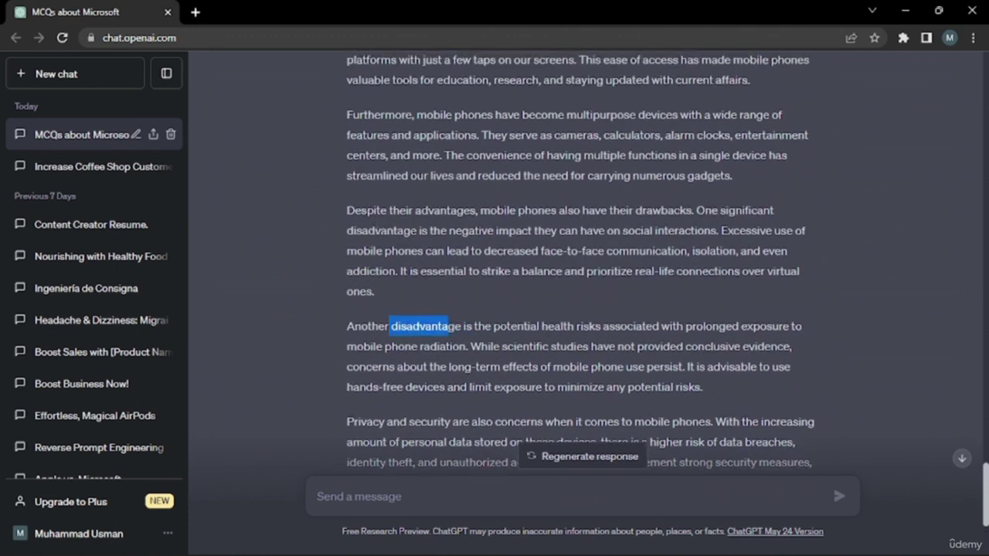
{"action": "scroll", "coordinate": [450, 326], "scroll_direction": "down", "scroll_amount": 3}
{"action": "left_click_drag", "start_coordinate": [359, 298], "coordinate": [416, 300]}
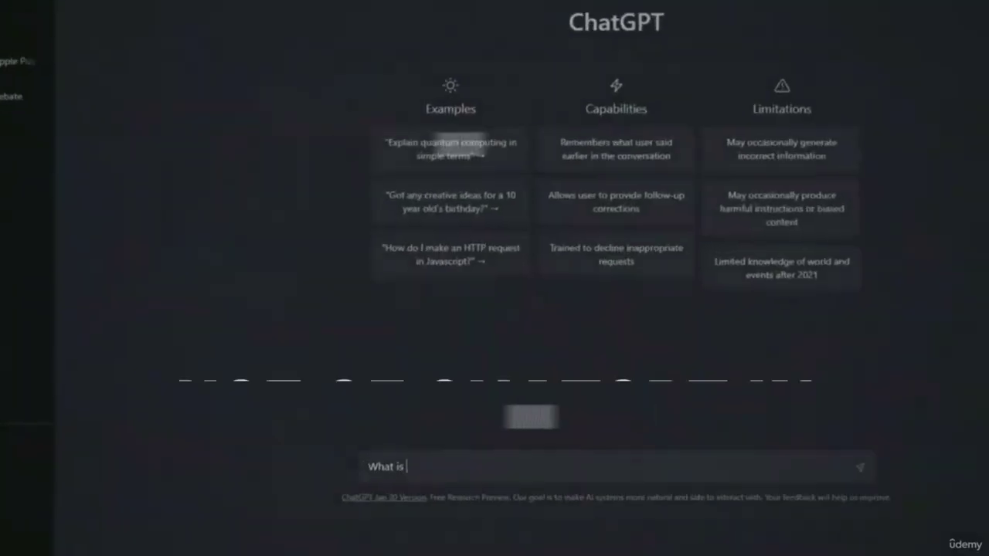
{"action": "type", "text": "ChatGPT?"}
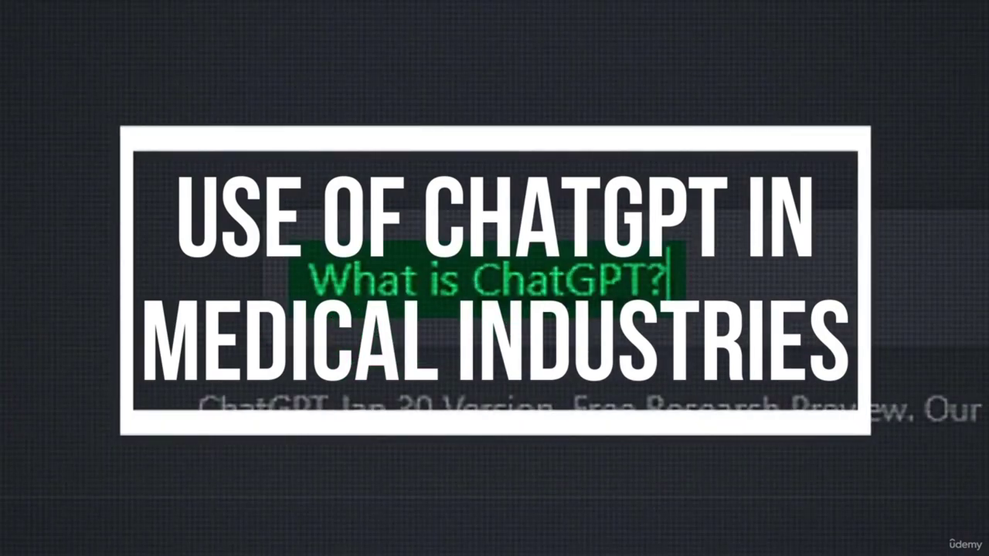
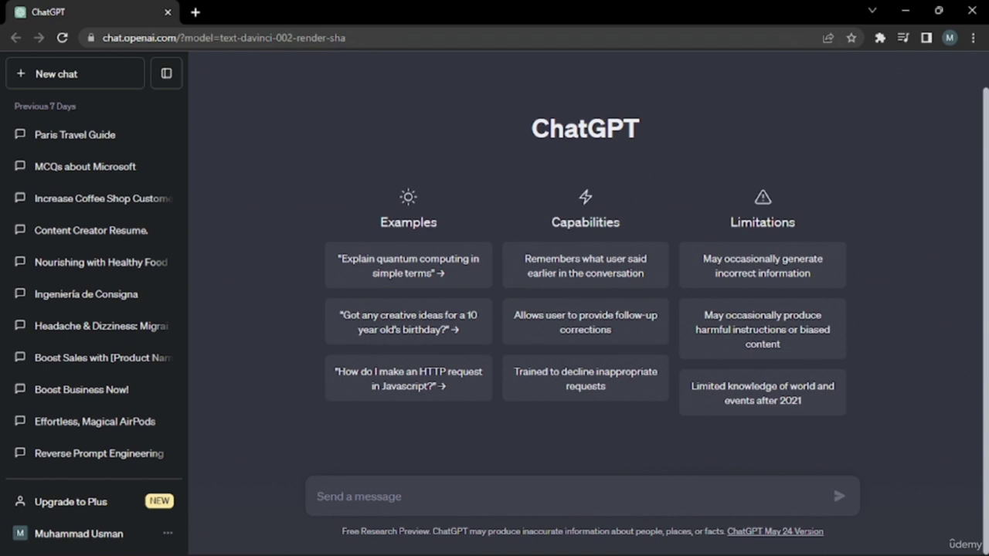
Send the prompt "A patient is telling symptoms of cough, fever and running nose. What can it possibly be ?".
{"action": "type", "text": "A pat"}
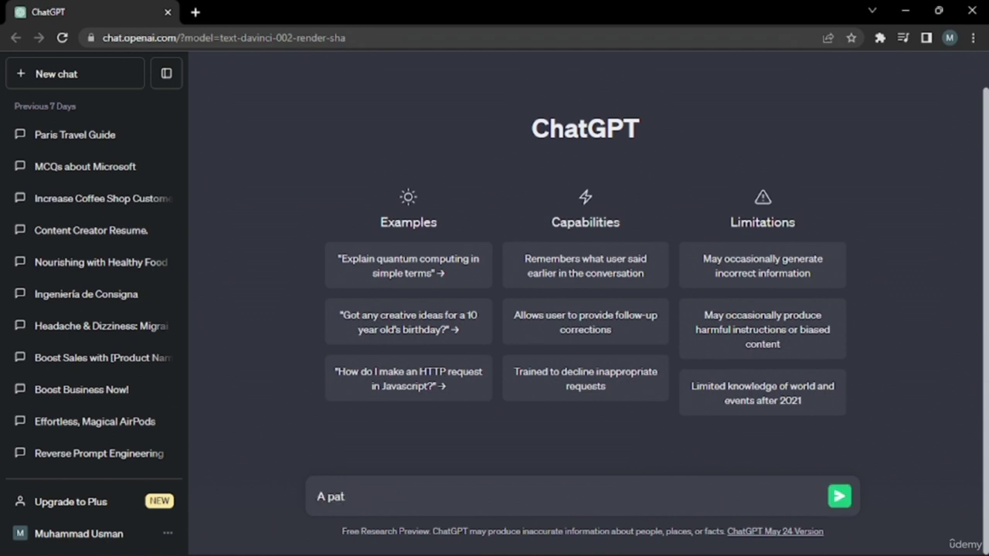
{"action": "type", "text": "ient is telling symptoms of cough, fever and running nose. What can it possibly be ?"}
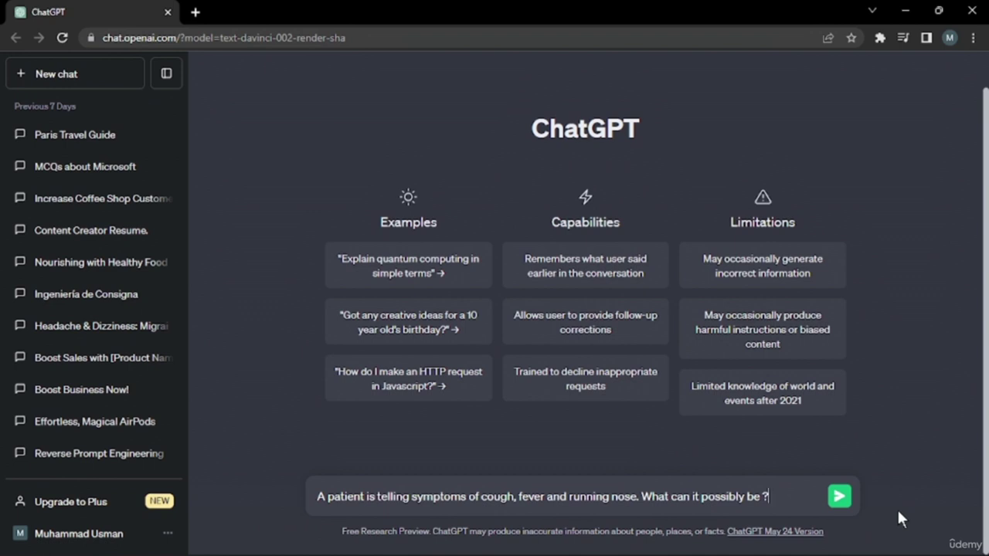
{"action": "key", "text": "Return"}
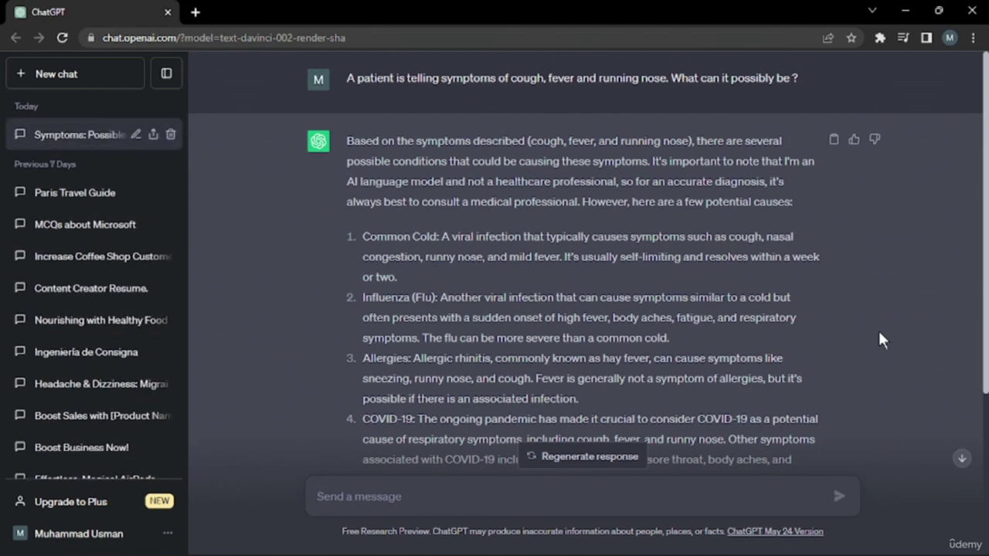
Review the possible conditions and closing advice in the symptom answer, highlighting Common Cold, Influenza and COVID-19.
{"action": "scroll", "coordinate": [881, 309], "scroll_direction": "down", "scroll_amount": 2}
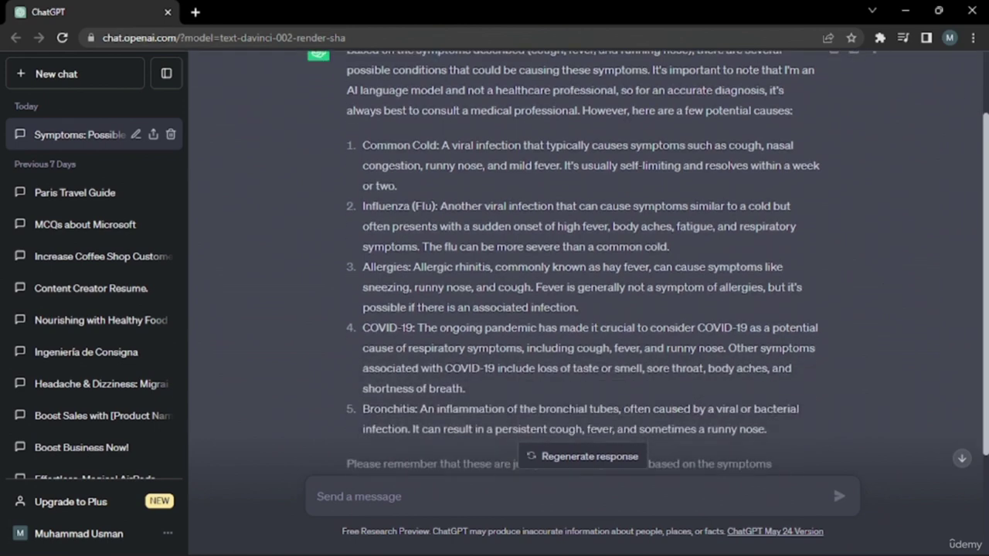
{"action": "left_click_drag", "start_coordinate": [437, 146], "coordinate": [362, 153]}
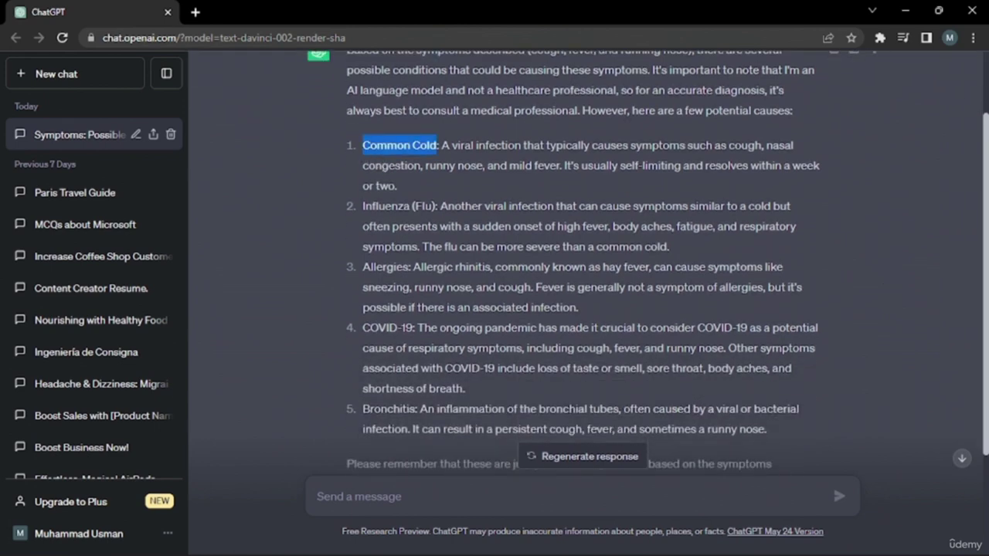
{"action": "left_click_drag", "start_coordinate": [436, 207], "coordinate": [413, 230]}
{"action": "scroll", "coordinate": [647, 262], "scroll_direction": "down", "scroll_amount": 1}
{"action": "left_click_drag", "start_coordinate": [362, 291], "coordinate": [414, 291]}
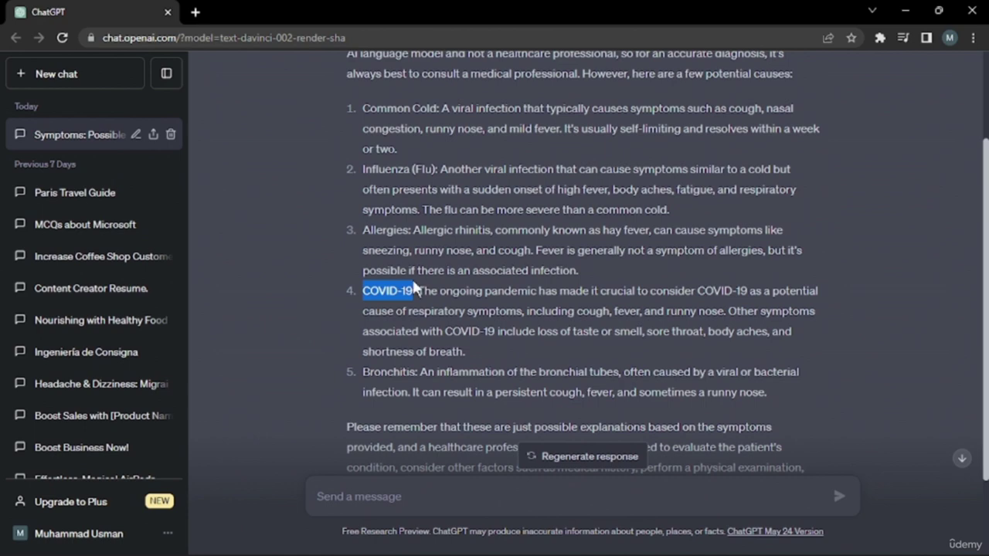
{"action": "scroll", "coordinate": [361, 263], "scroll_direction": "down", "scroll_amount": 3}
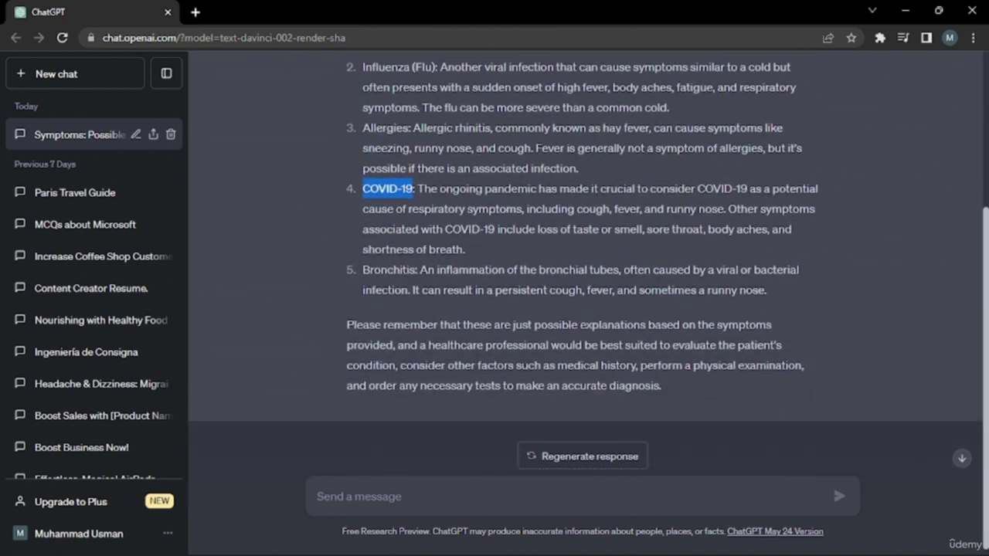
{"action": "scroll", "coordinate": [587, 263], "scroll_direction": "up", "scroll_amount": 3}
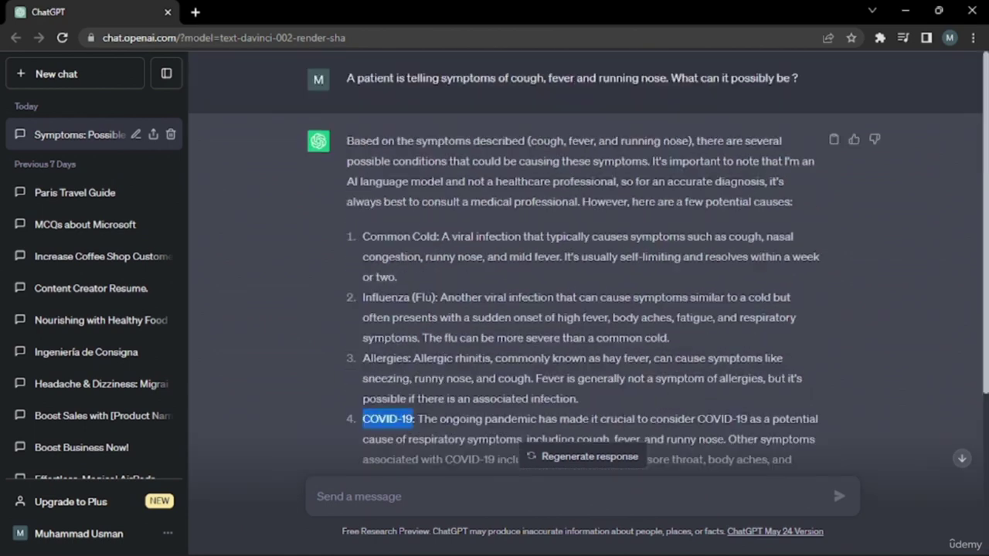
{"action": "scroll", "coordinate": [587, 263], "scroll_direction": "down", "scroll_amount": 1}
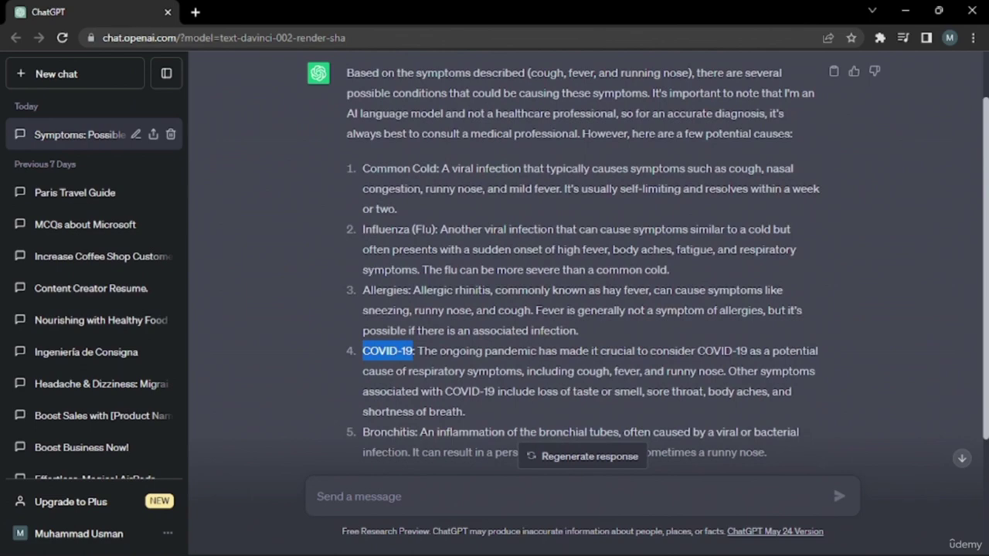
{"action": "scroll", "coordinate": [367, 266], "scroll_direction": "down", "scroll_amount": 4}
Send the follow-up prompt "create me a data analysis of a 50 yr old patient suffering from chronic disease".
{"action": "left_click", "coordinate": [357, 490]}
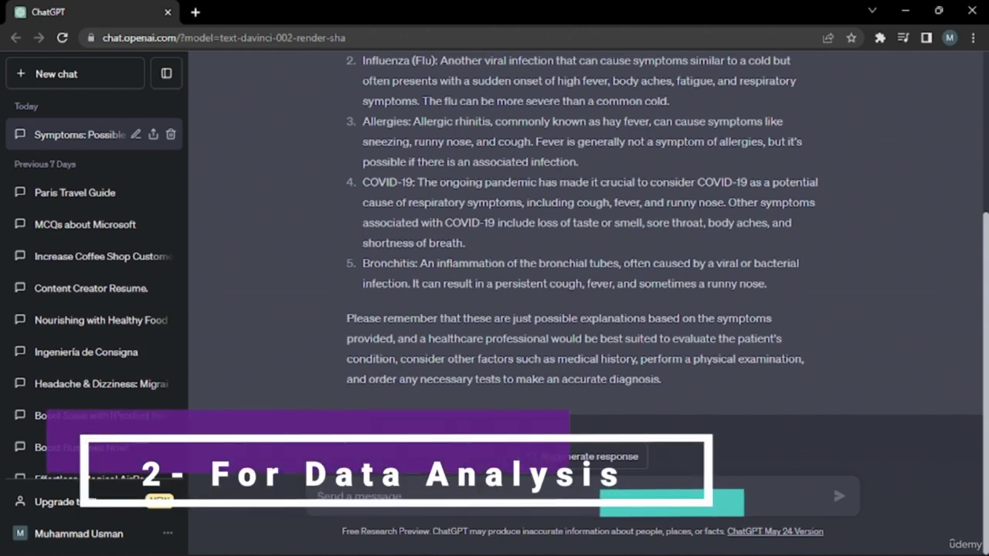
{"action": "type", "text": "create me a data analysis of a 50 yr old patient suffering f"}
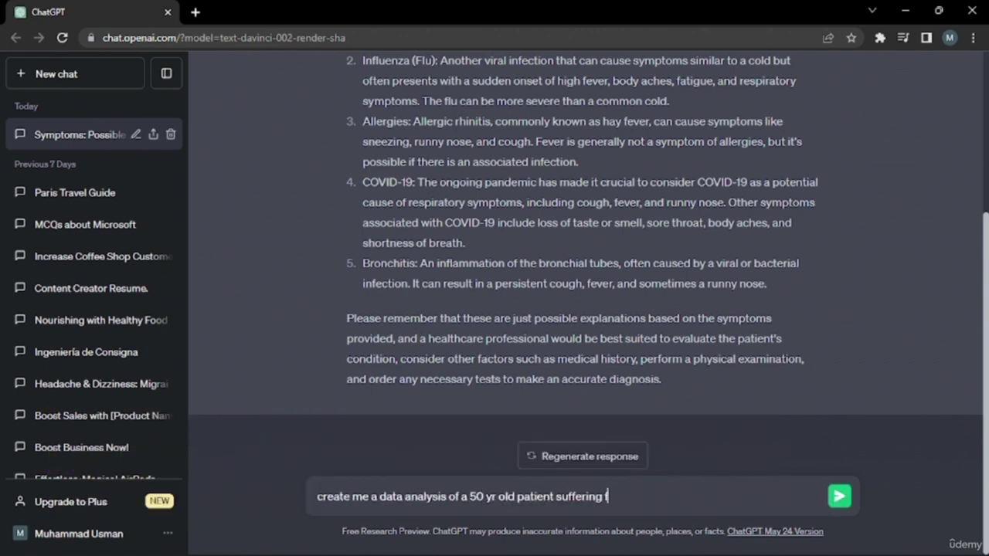
{"action": "type", "text": "rom chronic disease"}
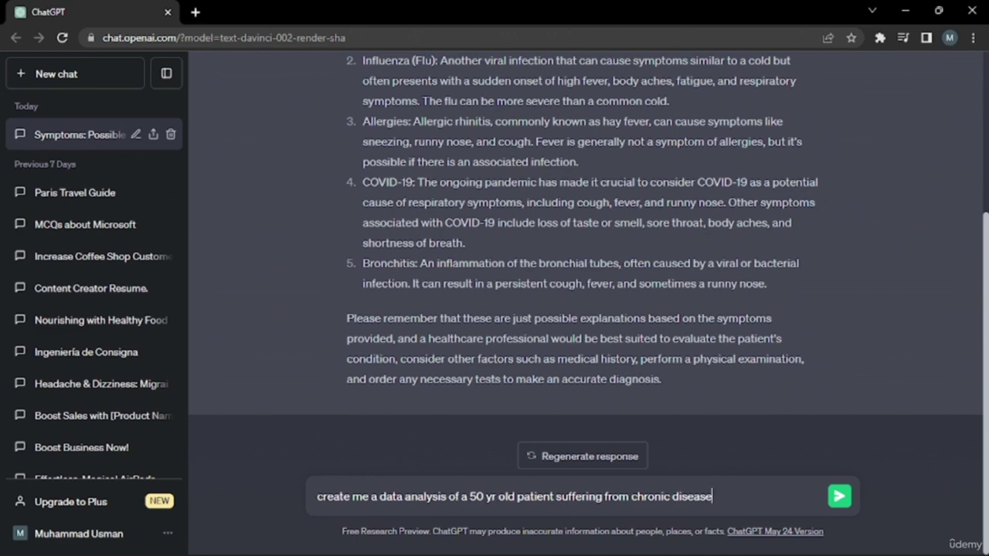
{"action": "left_click", "coordinate": [839, 497]}
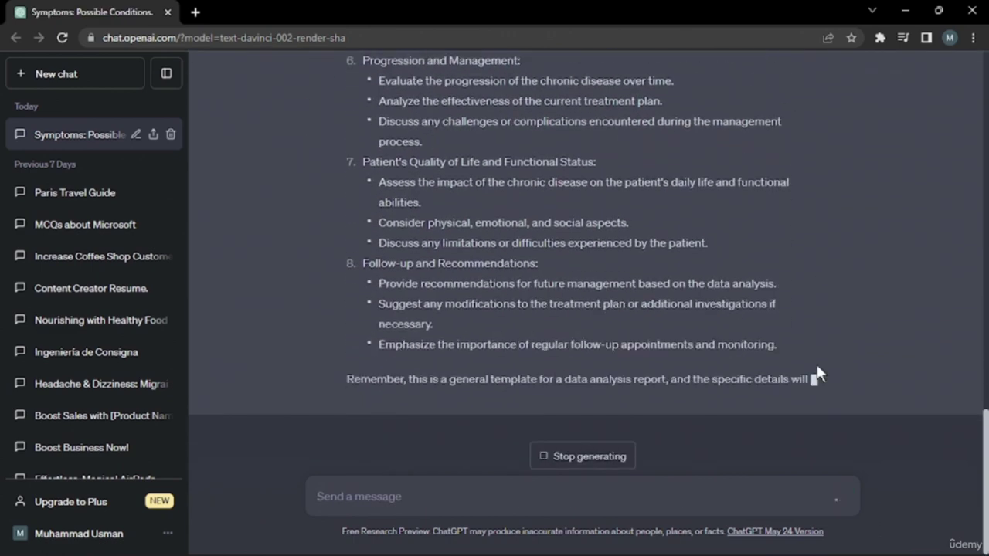
Review the data analysis report template for the 50-year-old chronic disease patient, from Patient Information to the closing note.
{"action": "scroll", "coordinate": [817, 366], "scroll_direction": "up", "scroll_amount": 10}
{"action": "scroll", "coordinate": [818, 373], "scroll_direction": "up", "scroll_amount": 1}
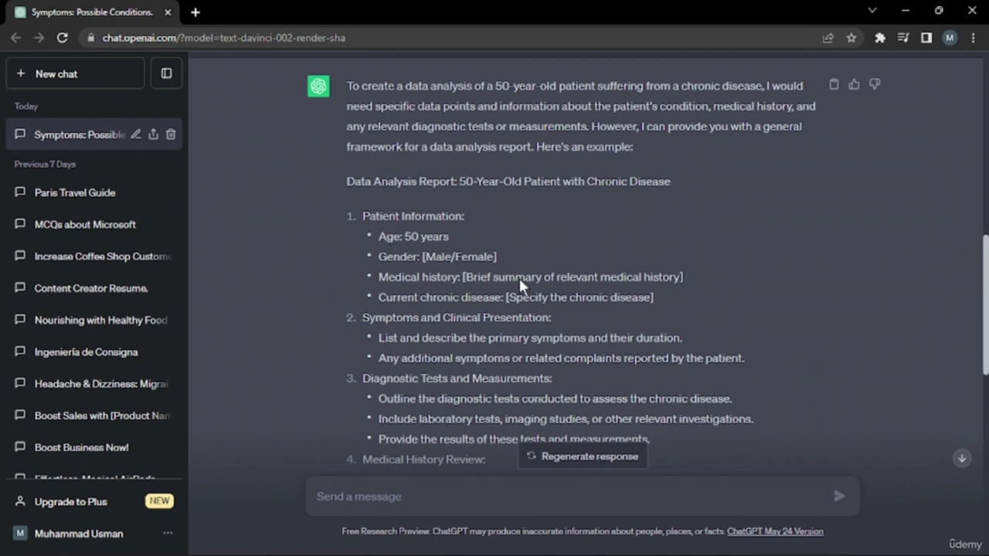
{"action": "scroll", "coordinate": [356, 325], "scroll_direction": "down", "scroll_amount": 1}
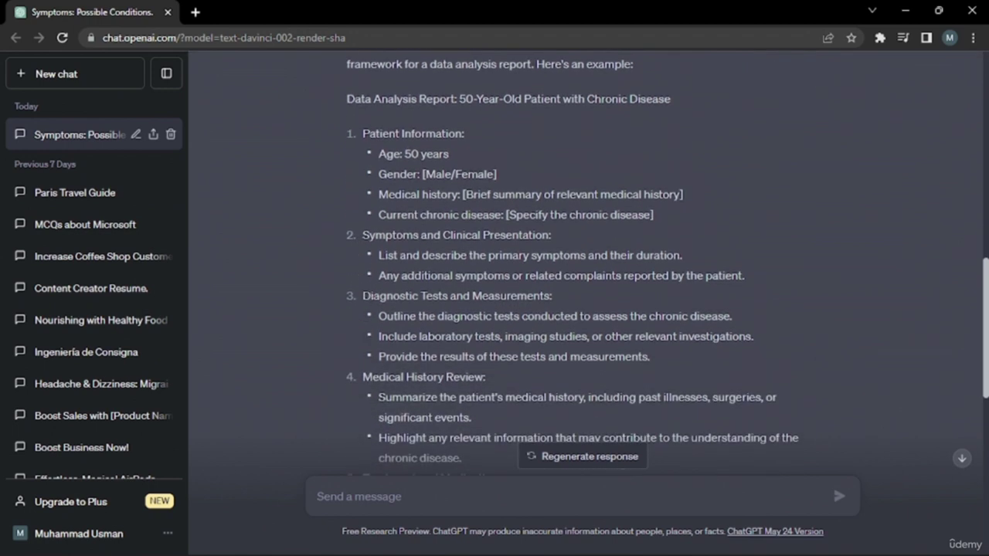
{"action": "scroll", "coordinate": [571, 270], "scroll_direction": "down", "scroll_amount": 2}
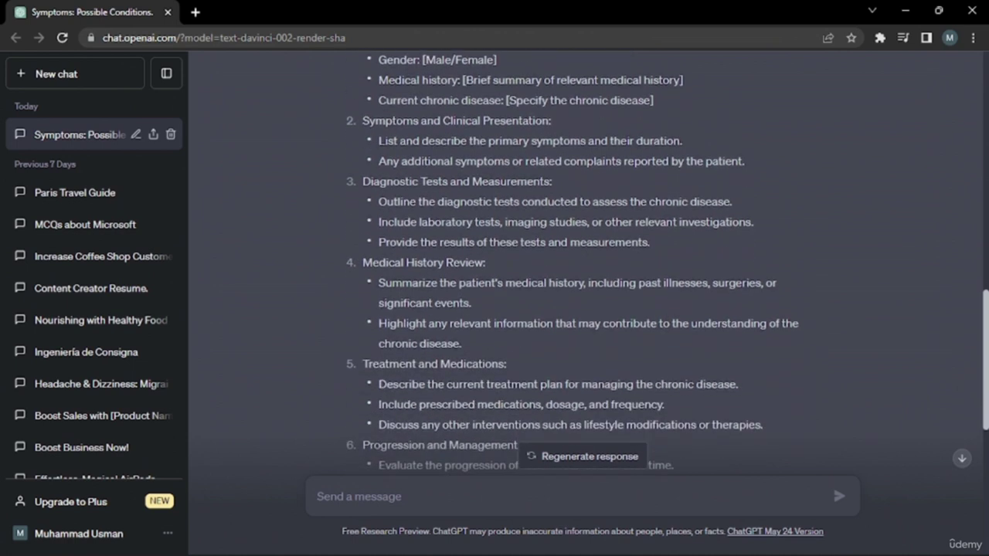
{"action": "scroll", "coordinate": [395, 332], "scroll_direction": "down", "scroll_amount": 1}
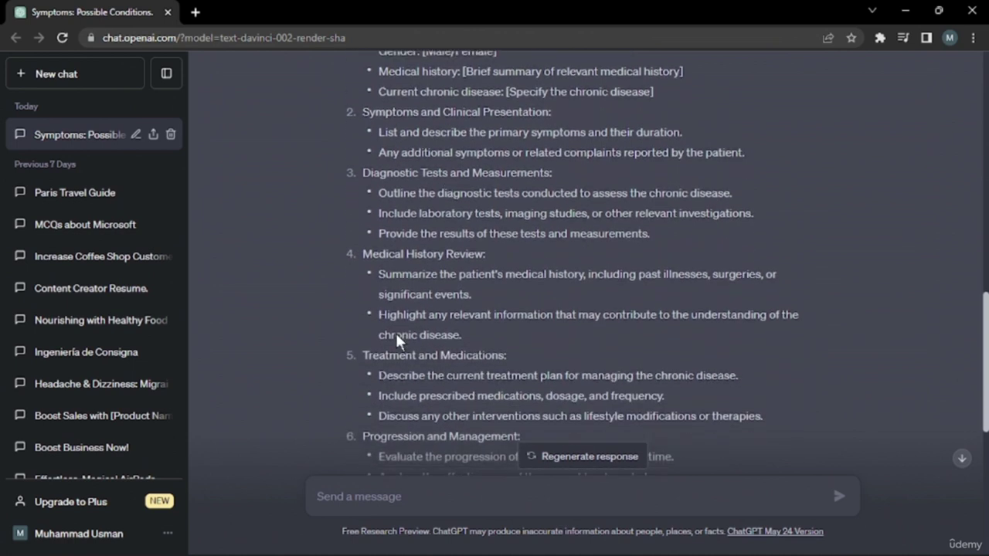
{"action": "scroll", "coordinate": [572, 263], "scroll_direction": "down", "scroll_amount": 2}
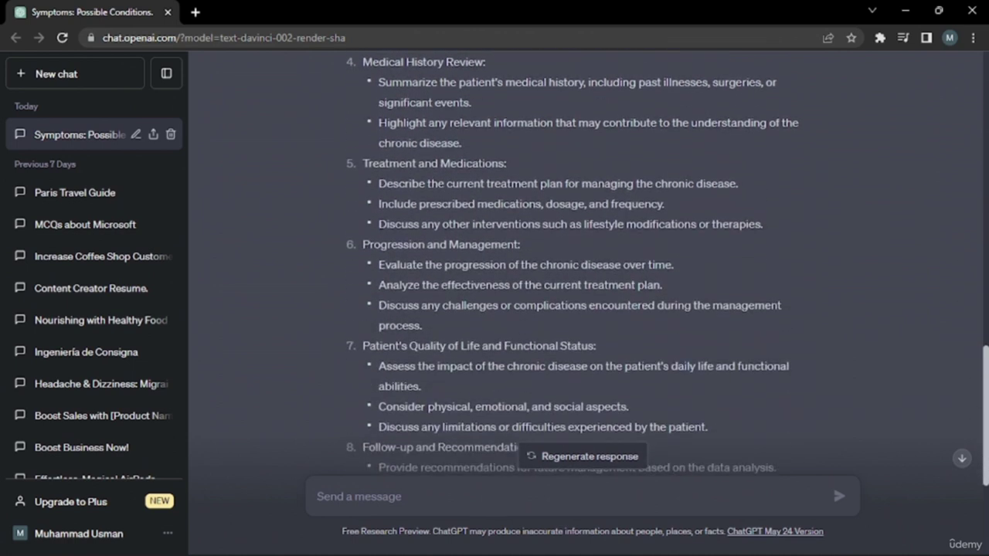
{"action": "scroll", "coordinate": [442, 215], "scroll_direction": "down", "scroll_amount": 4}
{"action": "scroll", "coordinate": [443, 216], "scroll_direction": "up", "scroll_amount": 1}
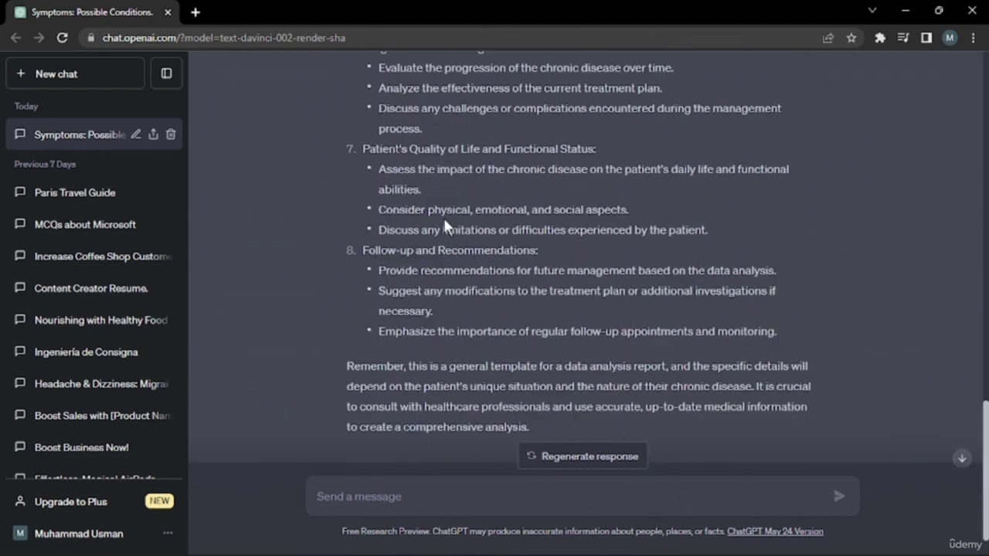
{"action": "scroll", "coordinate": [443, 215], "scroll_direction": "up", "scroll_amount": 3}
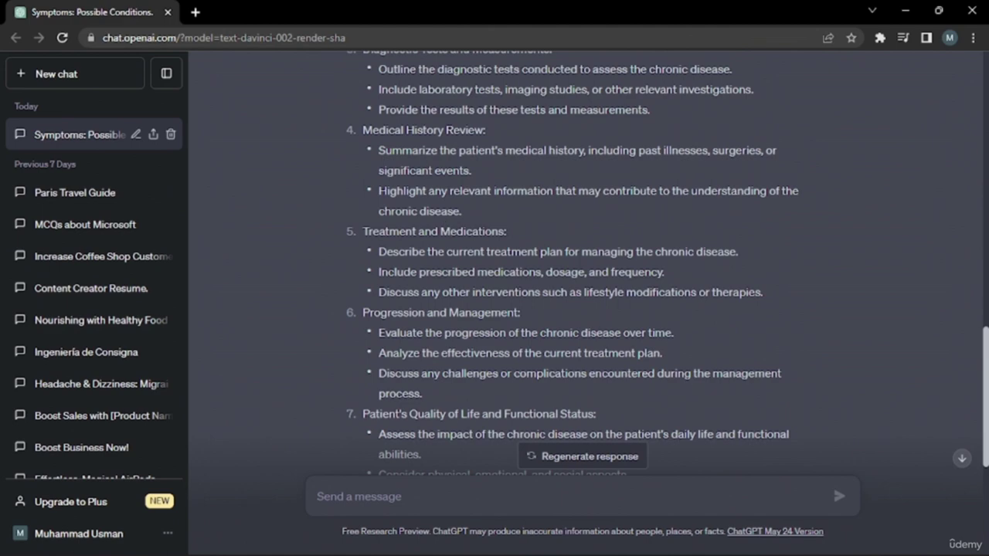
{"action": "scroll", "coordinate": [442, 309], "scroll_direction": "down", "scroll_amount": 5}
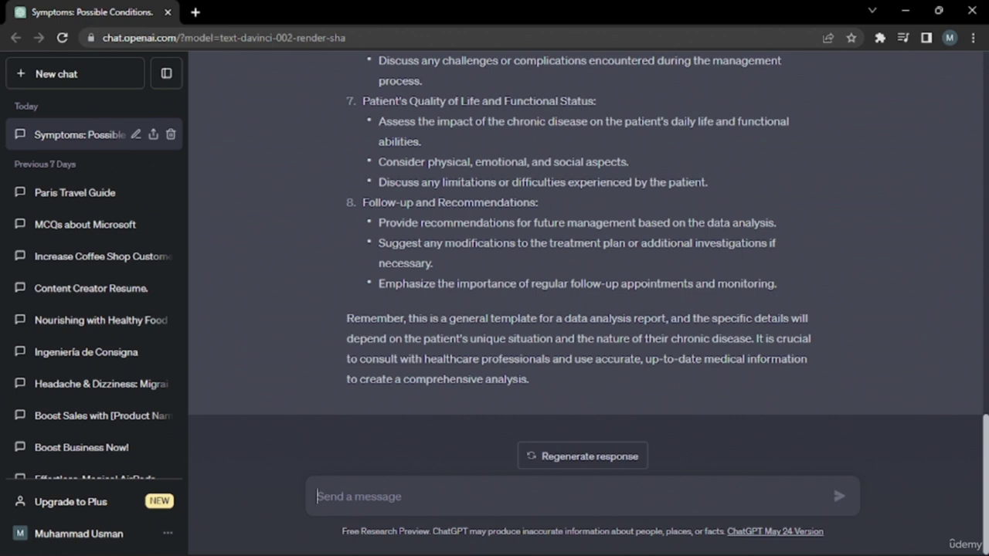
Send the prompt "provide this whole data to me in tabular format" and look through the generated tables.
{"action": "type", "text": "provide this whole data to me in tabular format"}
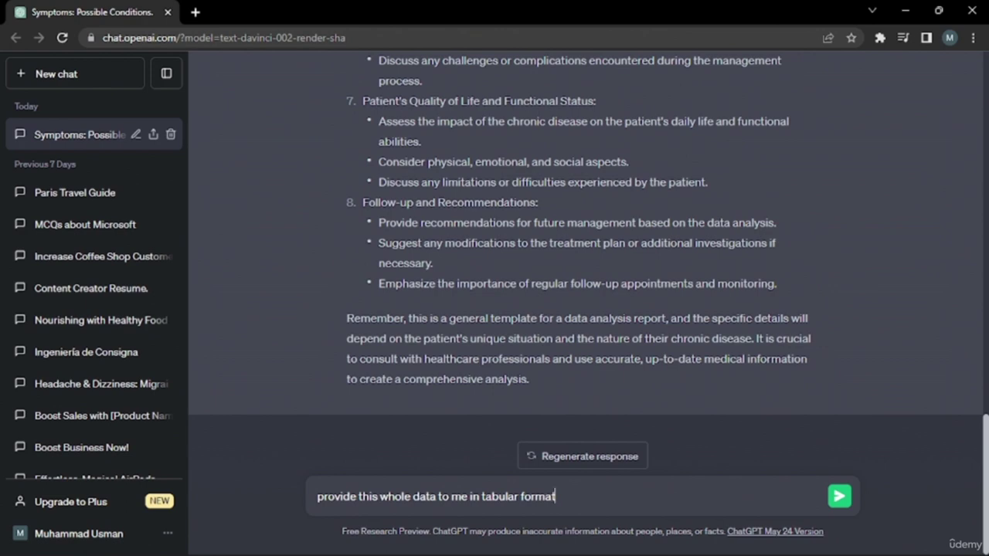
{"action": "key", "text": "Return"}
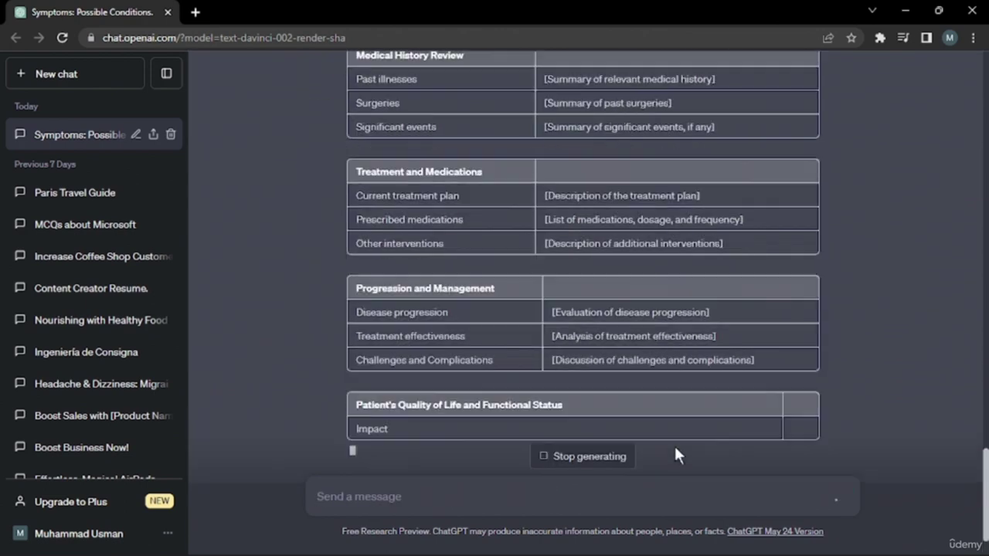
{"action": "scroll", "coordinate": [679, 421], "scroll_direction": "up", "scroll_amount": 10}
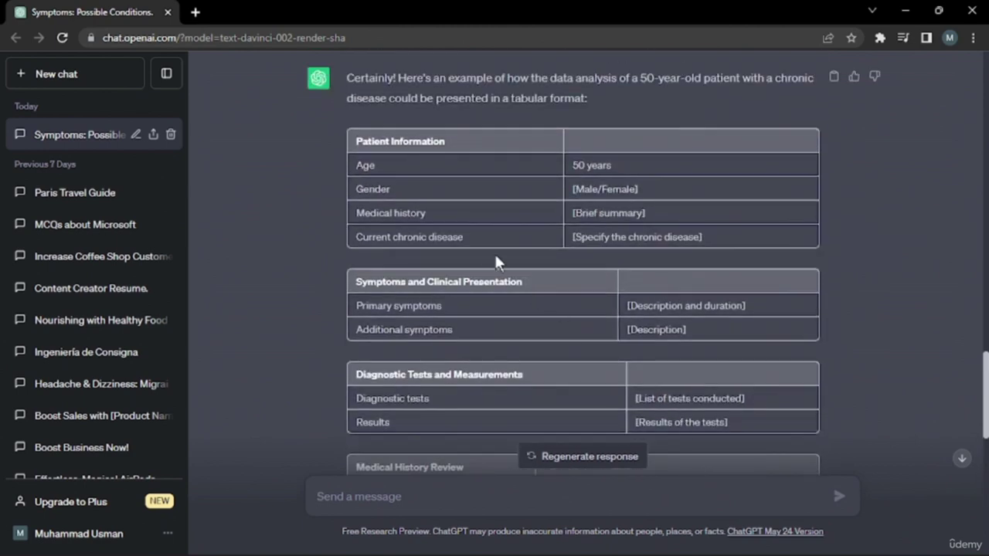
{"action": "scroll", "coordinate": [468, 224], "scroll_direction": "down", "scroll_amount": 2}
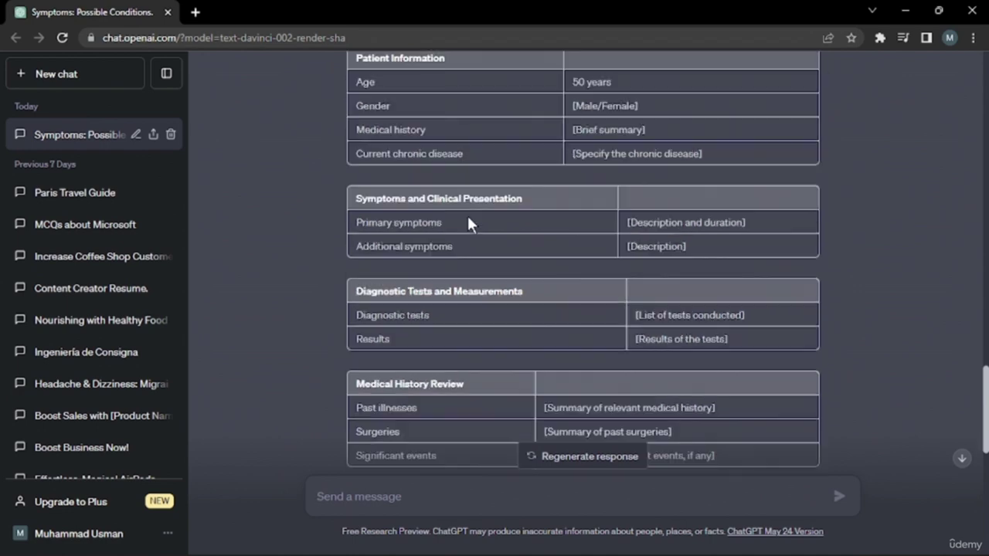
{"action": "scroll", "coordinate": [467, 220], "scroll_direction": "down", "scroll_amount": 5}
{"action": "scroll", "coordinate": [468, 216], "scroll_direction": "down", "scroll_amount": 2}
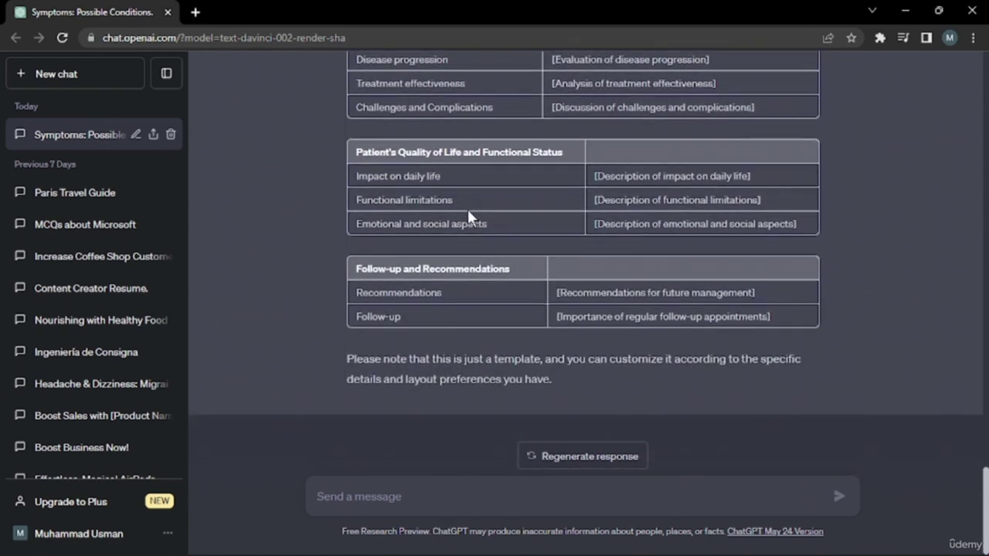
{"action": "scroll", "coordinate": [468, 216], "scroll_direction": "up", "scroll_amount": 1}
{"action": "scroll", "coordinate": [467, 217], "scroll_direction": "down", "scroll_amount": 1}
Send the prompt "tell me the use of paracetamol tablets?" and read the answer through to its dosage advice.
{"action": "type", "text": "t"}
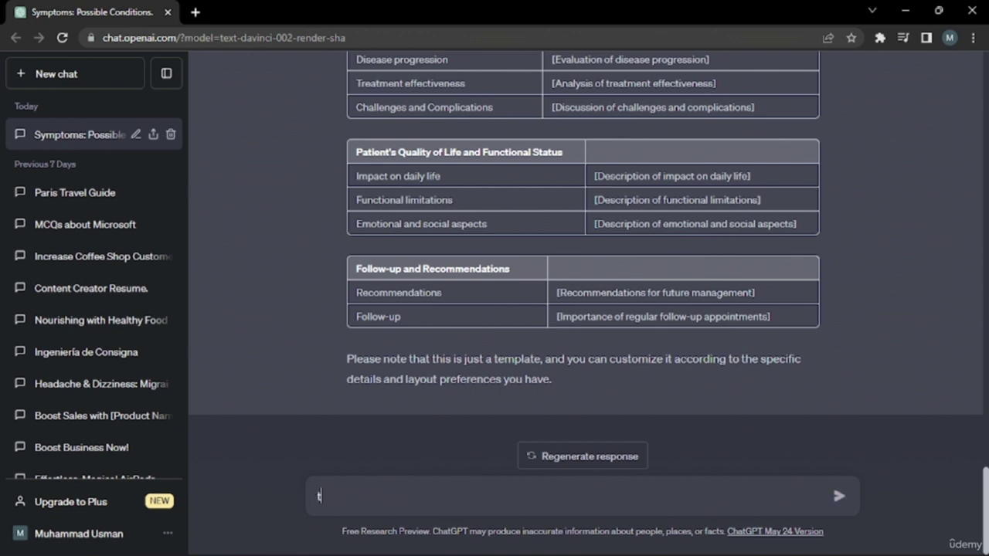
{"action": "type", "text": "ell me the use of paracetamol tablets?"}
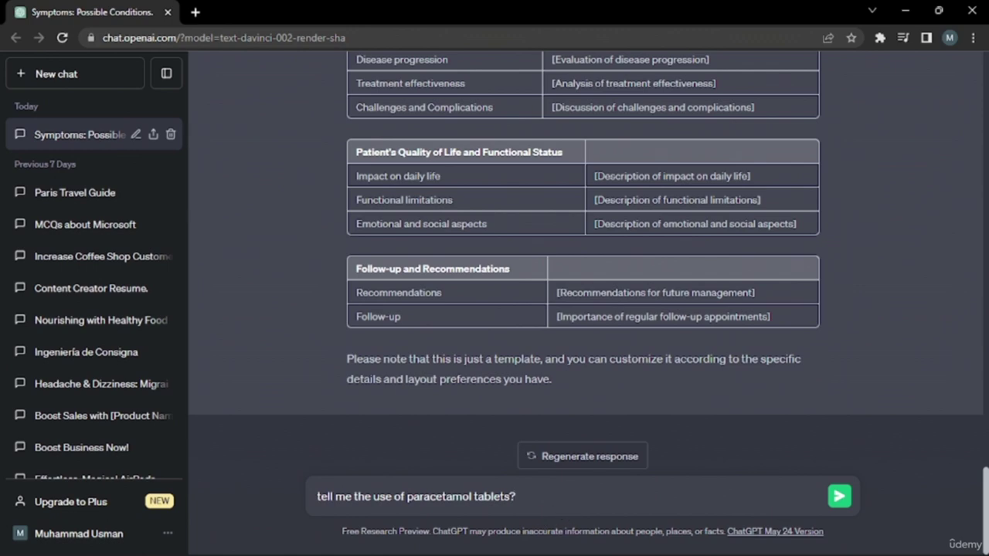
{"action": "key", "text": "Return"}
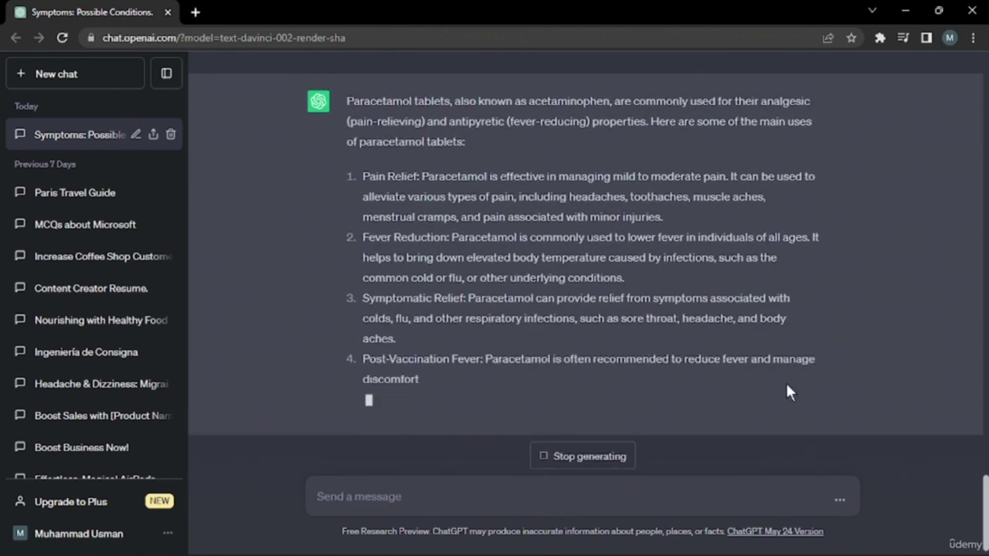
{"action": "scroll", "coordinate": [784, 380], "scroll_direction": "up", "scroll_amount": 5}
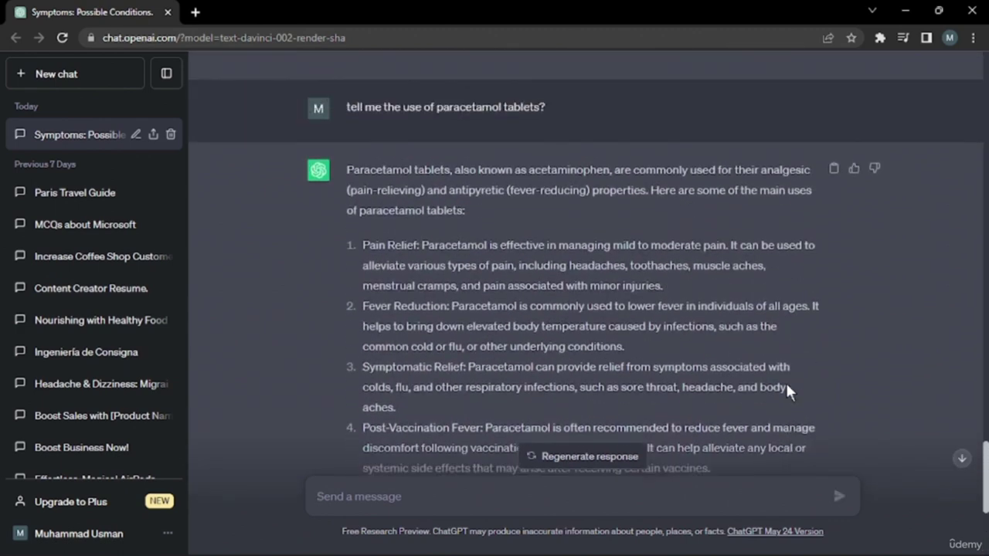
{"action": "scroll", "coordinate": [786, 386], "scroll_direction": "down", "scroll_amount": 1}
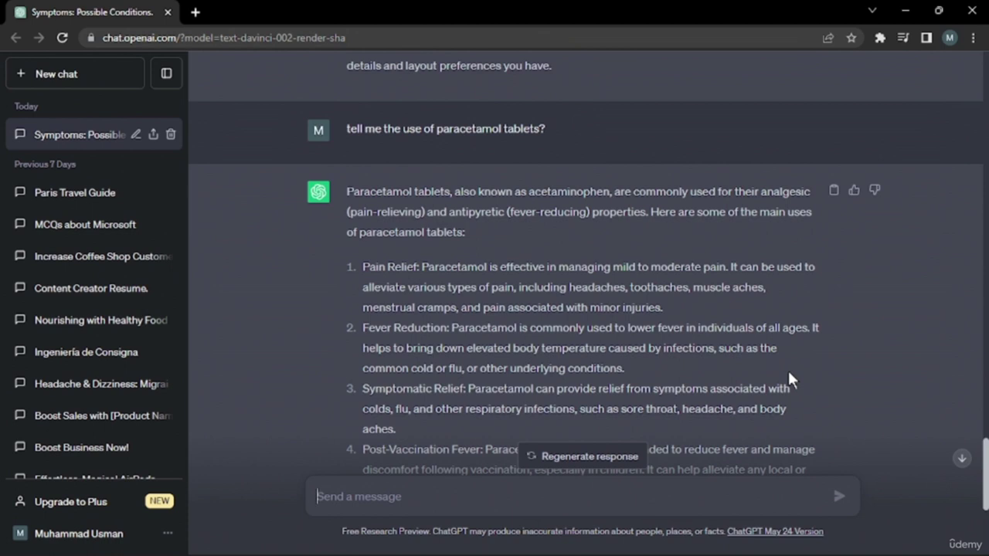
{"action": "scroll", "coordinate": [787, 368], "scroll_direction": "down", "scroll_amount": 1}
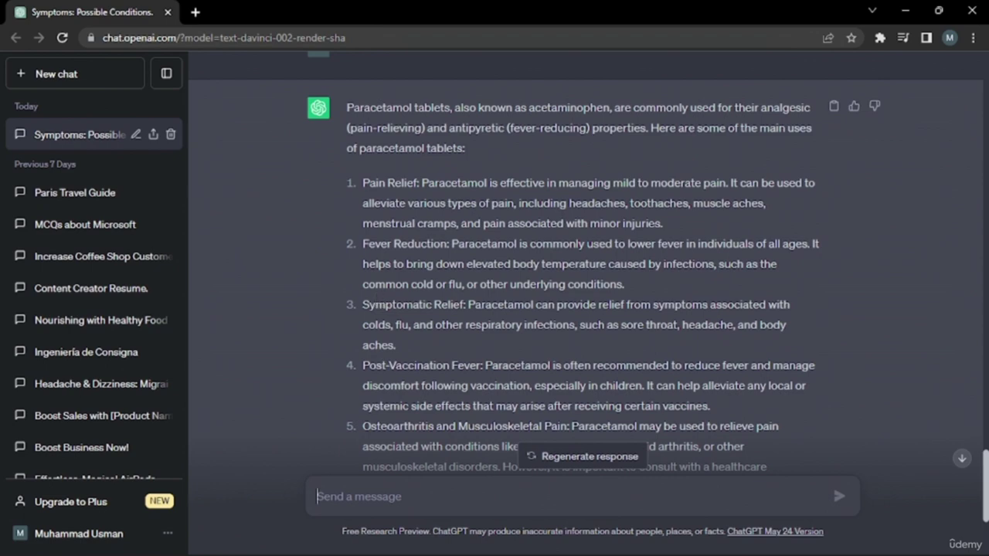
{"action": "scroll", "coordinate": [588, 288], "scroll_direction": "down", "scroll_amount": 1}
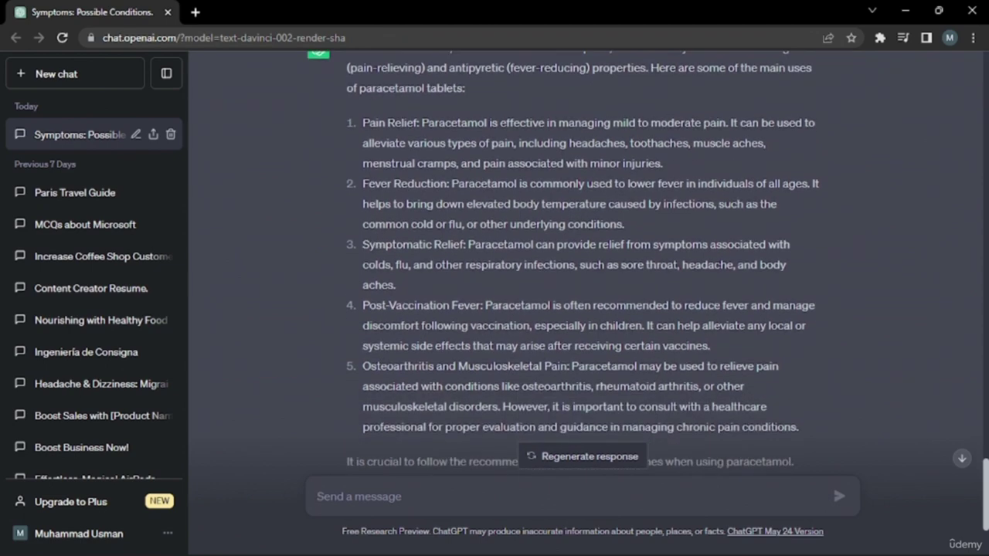
{"action": "scroll", "coordinate": [373, 349], "scroll_direction": "down", "scroll_amount": 2}
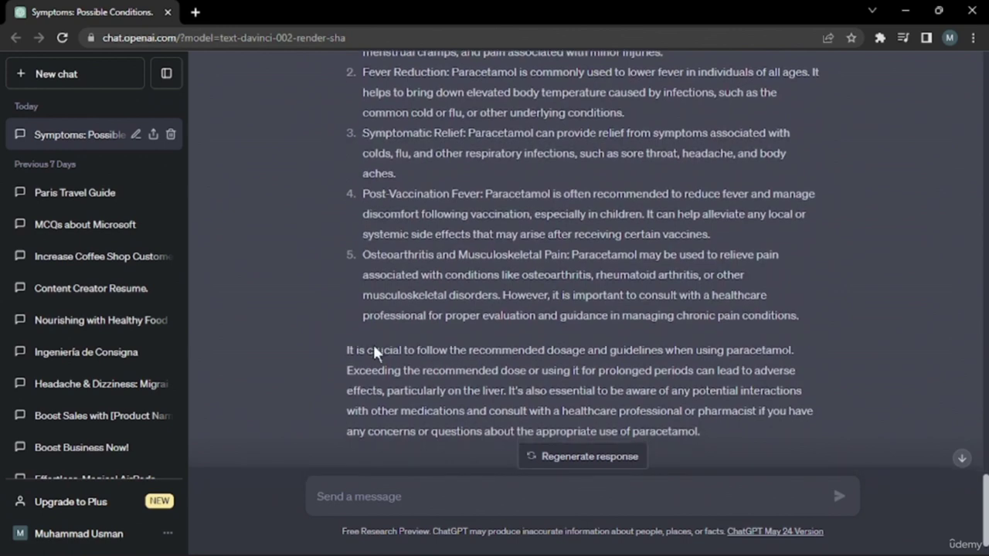
{"action": "scroll", "coordinate": [374, 346], "scroll_direction": "down", "scroll_amount": 1}
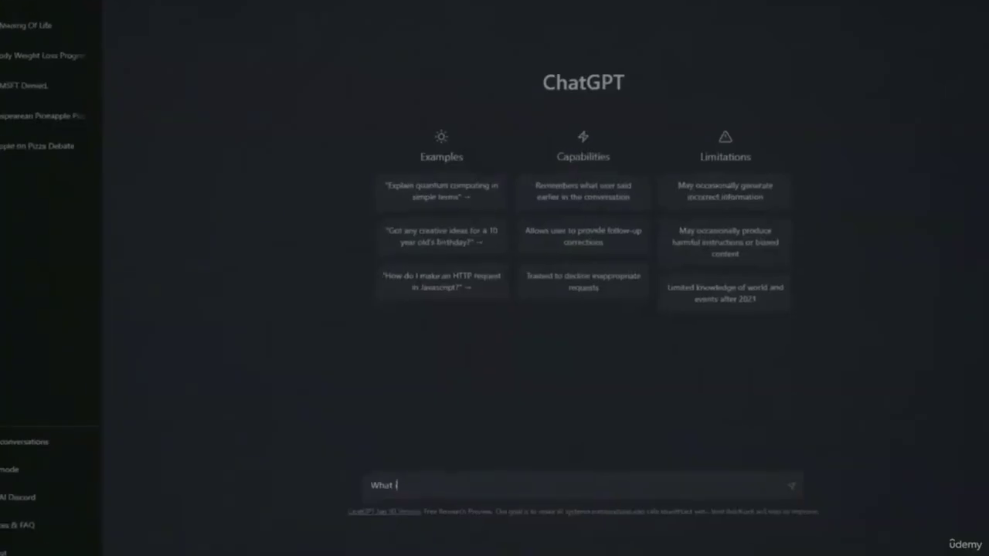
{"action": "type", "text": "is ChatGPT"}
{"action": "type", "text": "?"}
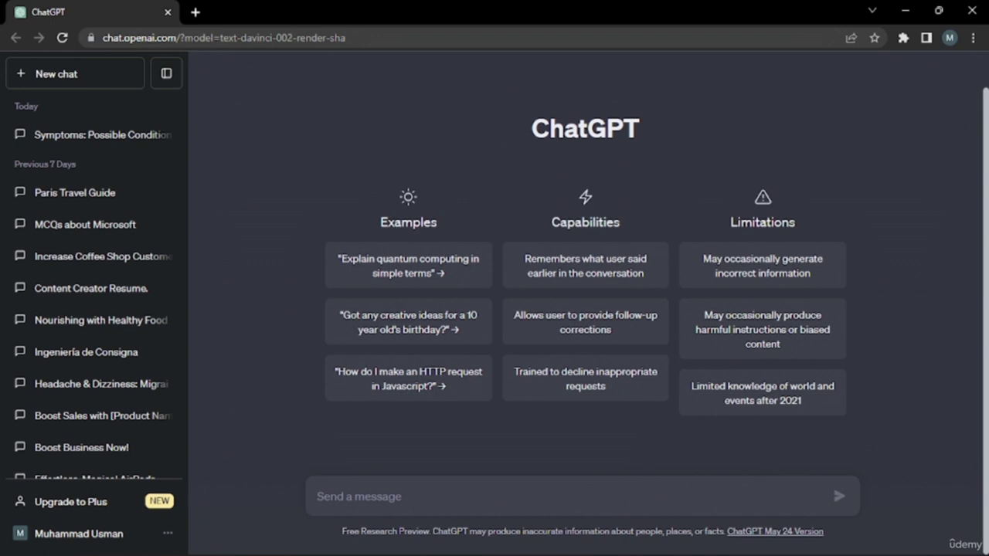
Send the prompt "what are the few psychological skills i need to develop in order to be a good lawyer?".
{"action": "type", "text": "what are the few psychological skills i need to develop in order to be a good lawyer?"}
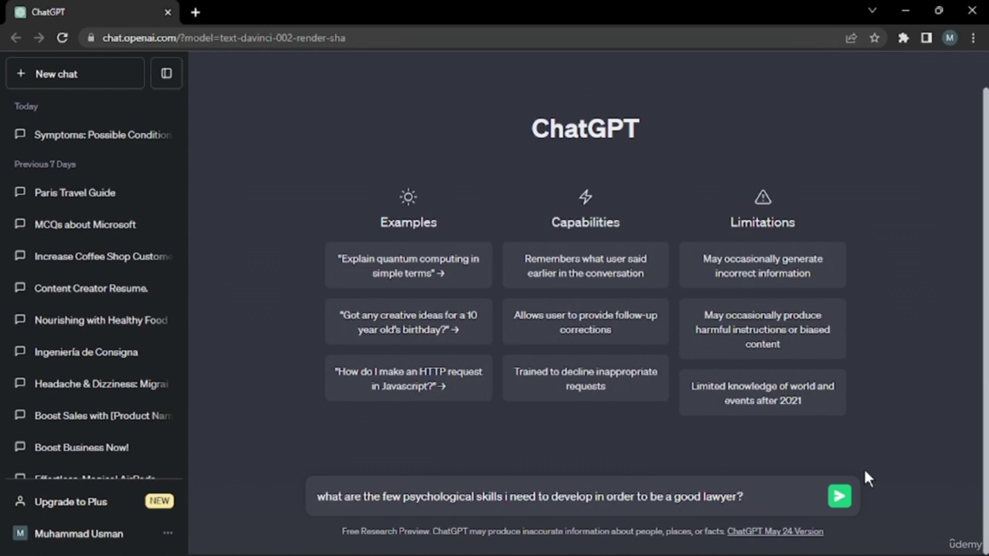
{"action": "left_click", "coordinate": [839, 495]}
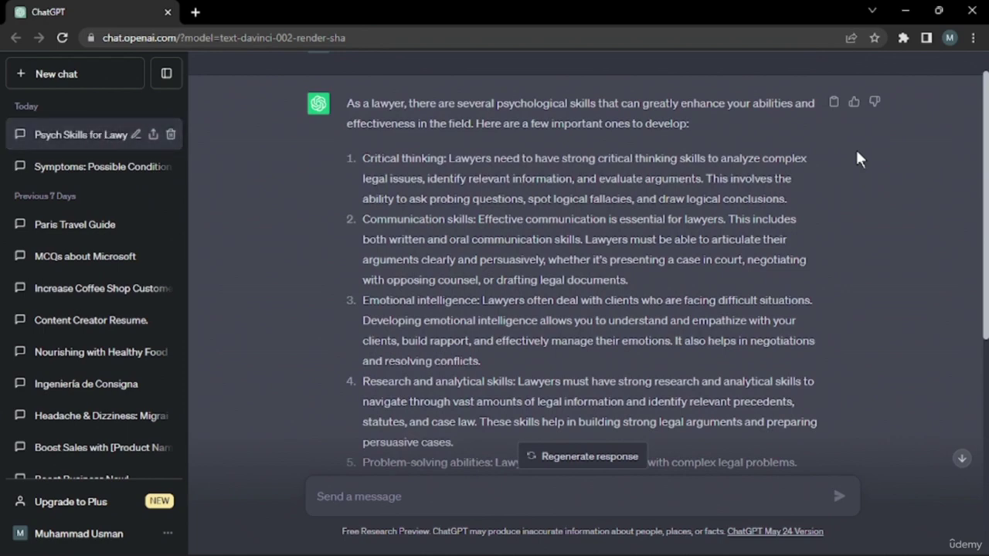
Review the lawyer skills answer to its end, highlighting critical thinking, communication skills, emotional intelligence and analytical skills.
{"action": "left_click_drag", "start_coordinate": [362, 157], "coordinate": [413, 158]}
{"action": "left_click_drag", "start_coordinate": [371, 218], "coordinate": [478, 218]}
{"action": "left_click", "coordinate": [479, 219]}
{"action": "left_click_drag", "start_coordinate": [362, 299], "coordinate": [471, 320]}
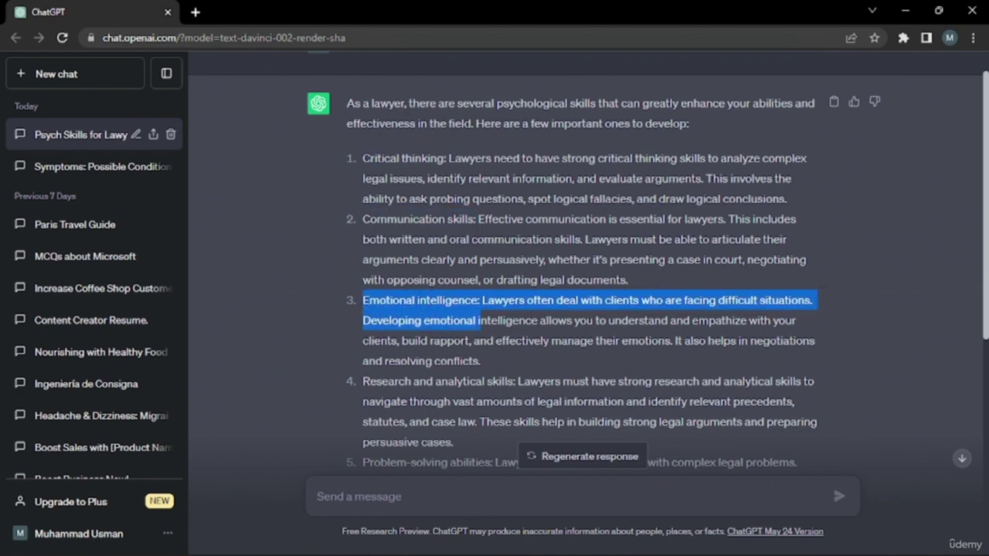
{"action": "scroll", "coordinate": [472, 320], "scroll_direction": "down", "scroll_amount": 3}
{"action": "left_click_drag", "start_coordinate": [434, 216], "coordinate": [506, 216]}
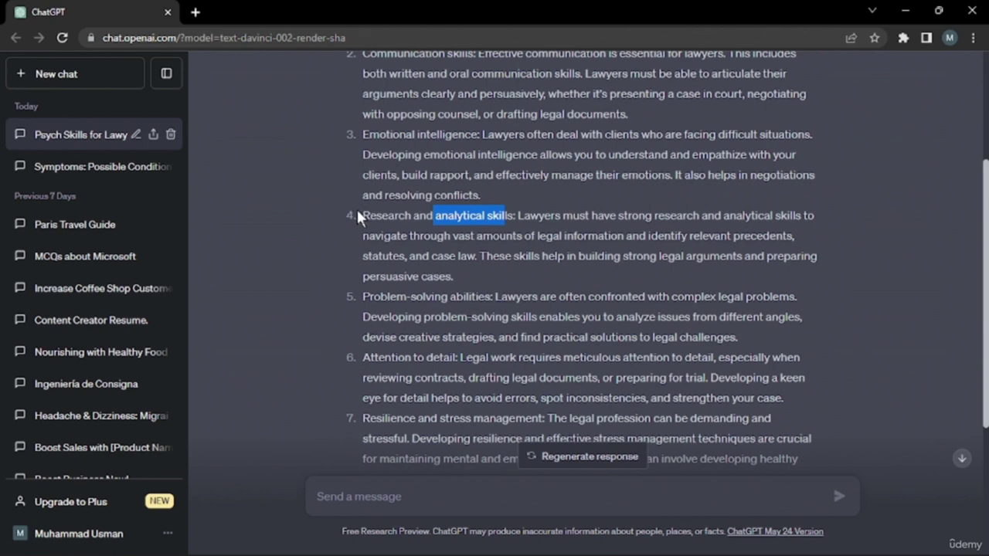
{"action": "scroll", "coordinate": [404, 313], "scroll_direction": "down", "scroll_amount": 2}
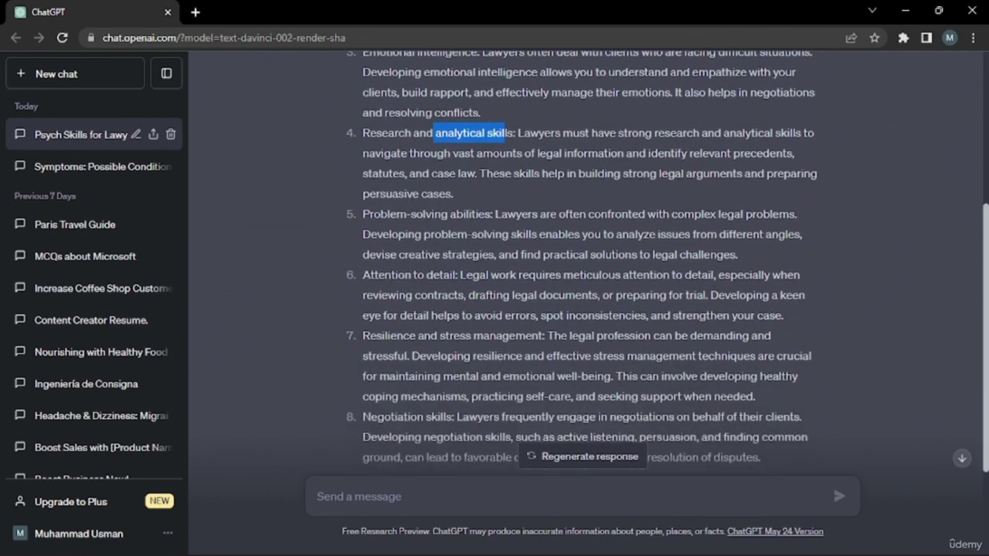
{"action": "scroll", "coordinate": [410, 303], "scroll_direction": "down", "scroll_amount": 4}
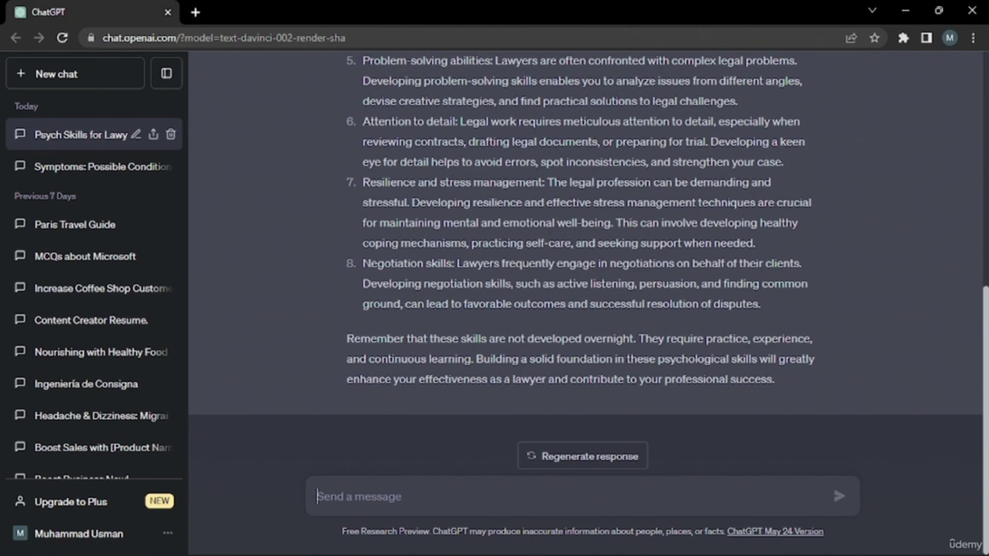
Send the prompt "what are the basic laws i need to follow in order to start a business in america?".
{"action": "type", "text": "what are the basic laws i need to follow in order to start a business in america?"}
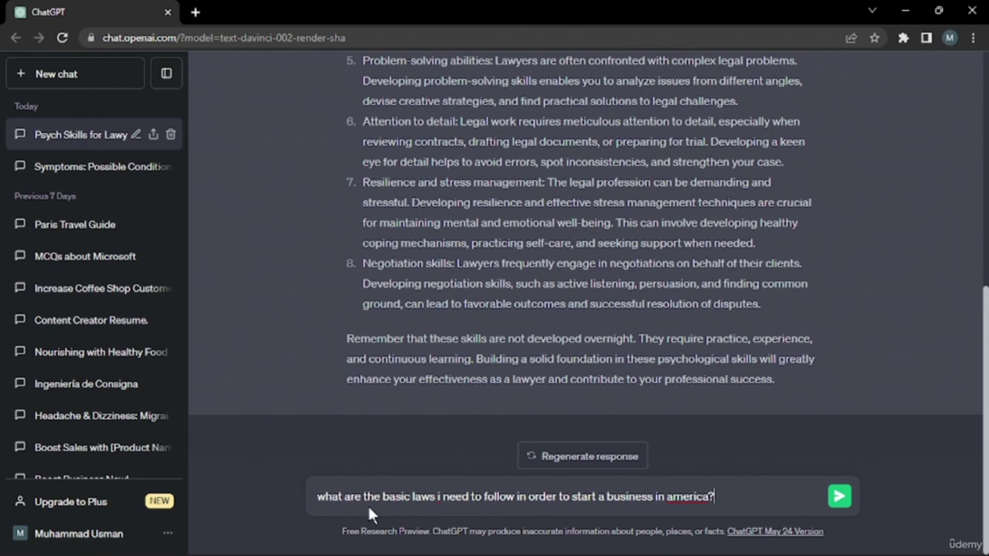
{"action": "key", "text": "Return"}
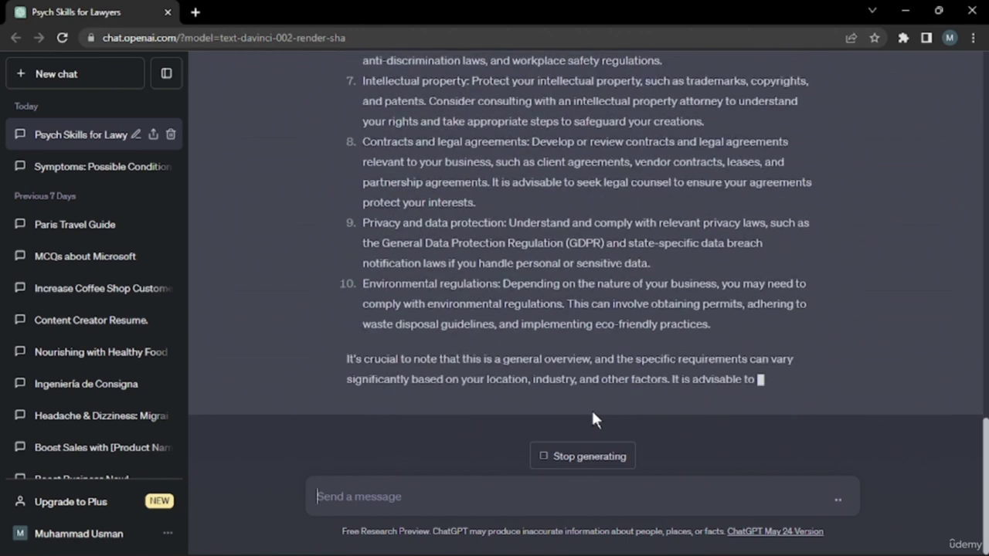
{"action": "scroll", "coordinate": [592, 414], "scroll_direction": "up", "scroll_amount": 10}
{"action": "scroll", "coordinate": [591, 408], "scroll_direction": "down", "scroll_amount": 1}
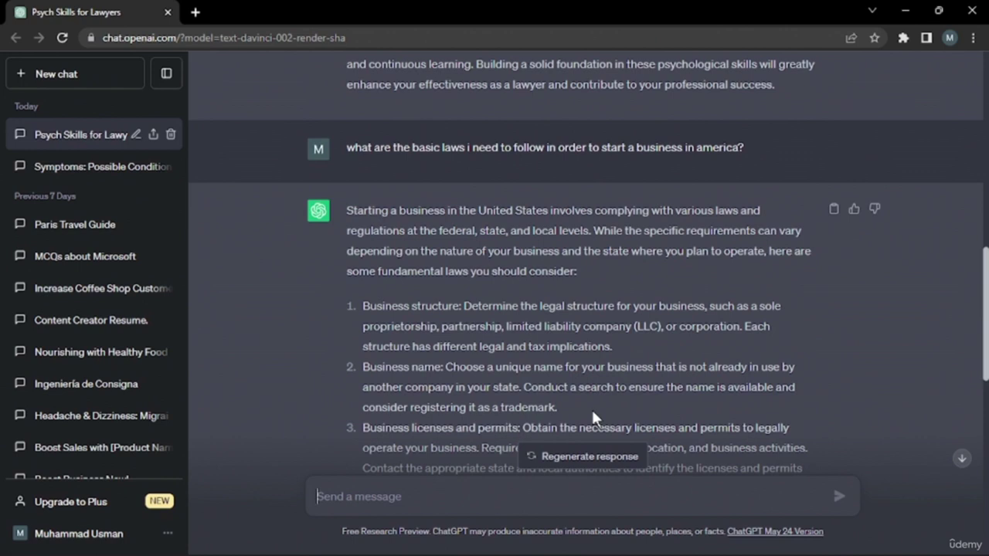
Read the business laws answer from the business structure point through to its closing advice.
{"action": "scroll", "coordinate": [592, 413], "scroll_direction": "down", "scroll_amount": 1}
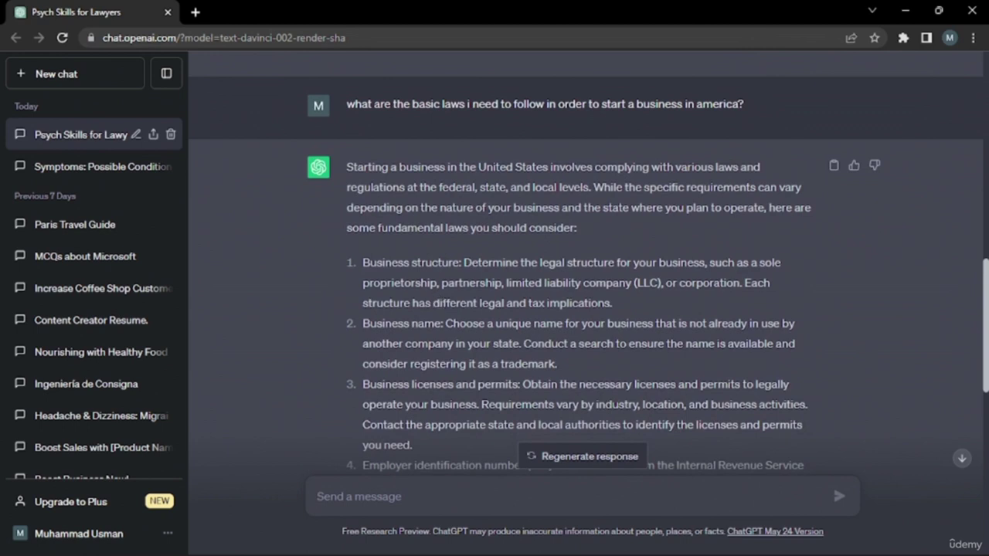
{"action": "scroll", "coordinate": [397, 270], "scroll_direction": "down", "scroll_amount": 3}
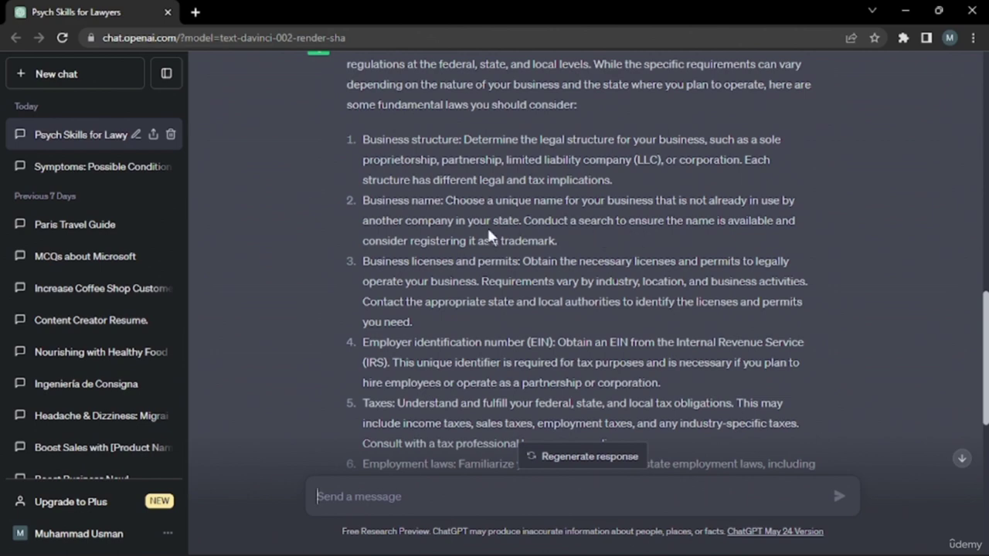
{"action": "scroll", "coordinate": [445, 271], "scroll_direction": "down", "scroll_amount": 1}
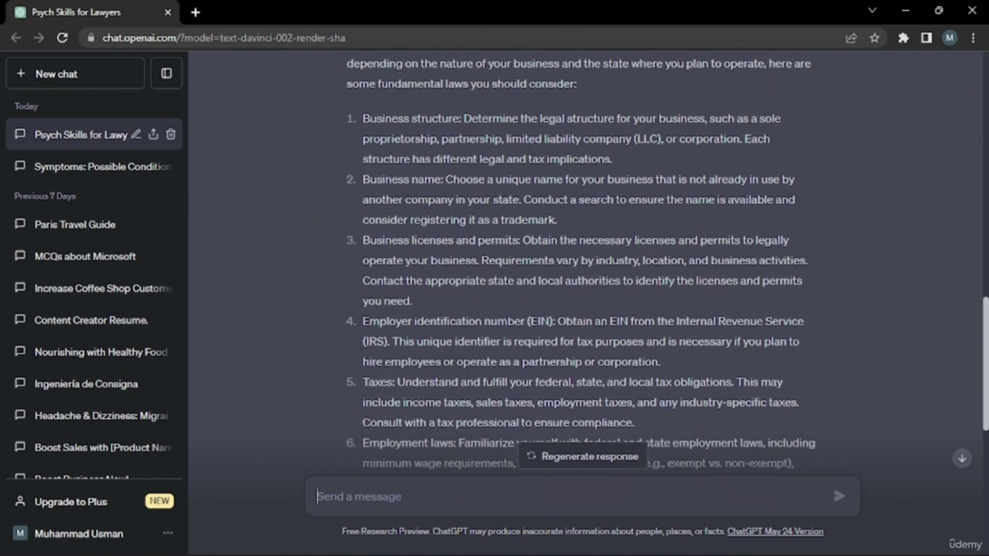
{"action": "scroll", "coordinate": [444, 266], "scroll_direction": "down", "scroll_amount": 1}
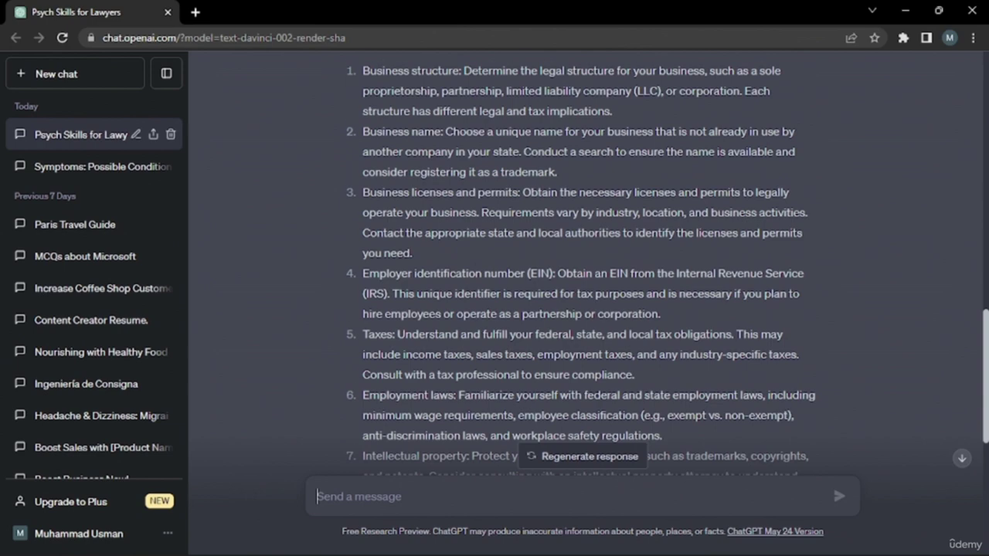
{"action": "scroll", "coordinate": [587, 265], "scroll_direction": "down", "scroll_amount": 1}
{"action": "scroll", "coordinate": [587, 265], "scroll_direction": "down", "scroll_amount": 1}
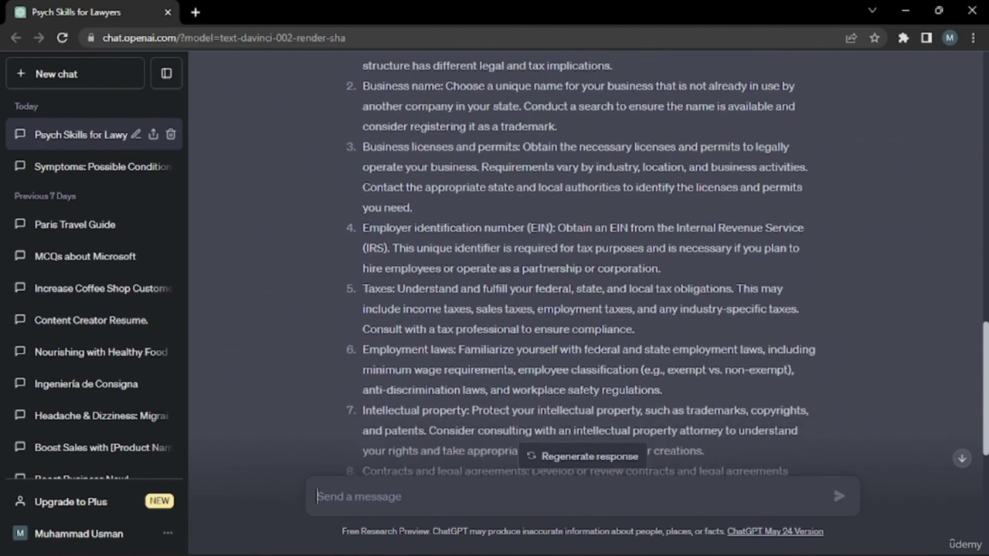
{"action": "scroll", "coordinate": [587, 265], "scroll_direction": "down", "scroll_amount": 4}
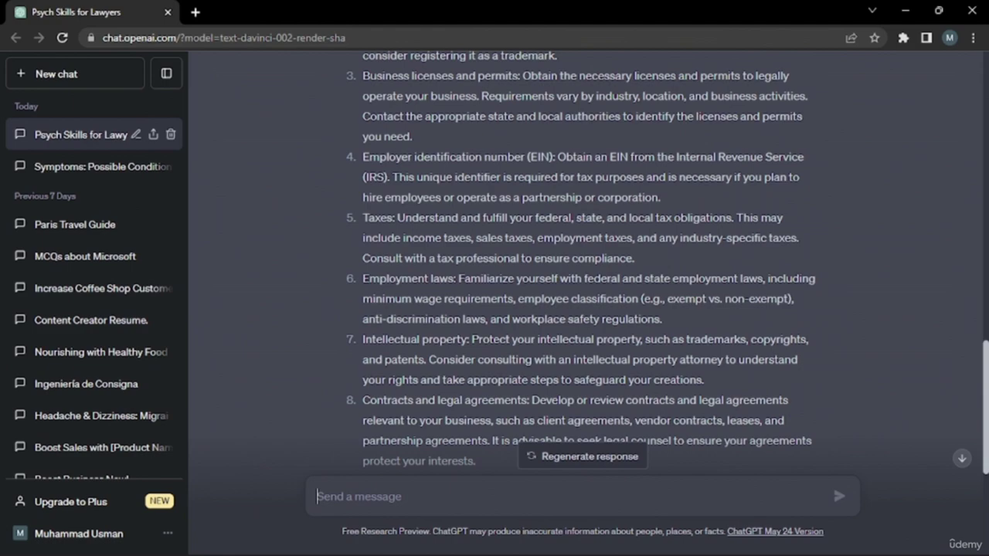
{"action": "scroll", "coordinate": [579, 263], "scroll_direction": "down", "scroll_amount": 4}
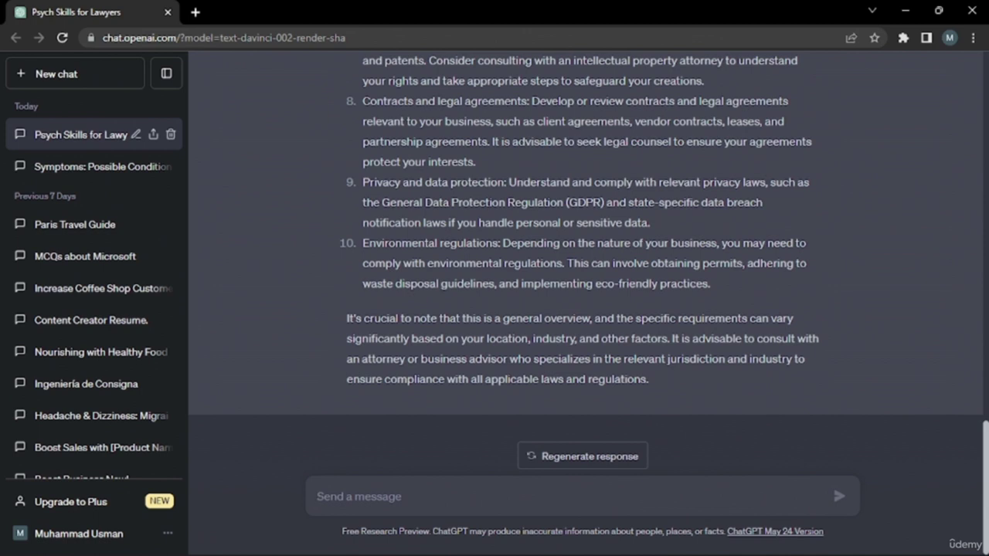
Send the prompt "what are the legal rights of tenants in eviction cases?".
{"action": "type", "text": "what are the legal rights of tenants in eviction cases?"}
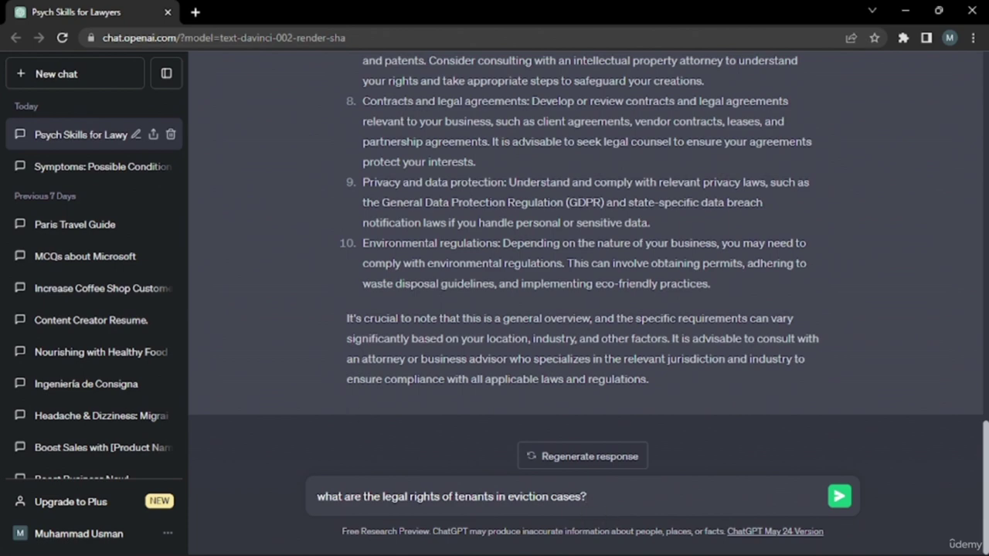
{"action": "key", "text": "Return"}
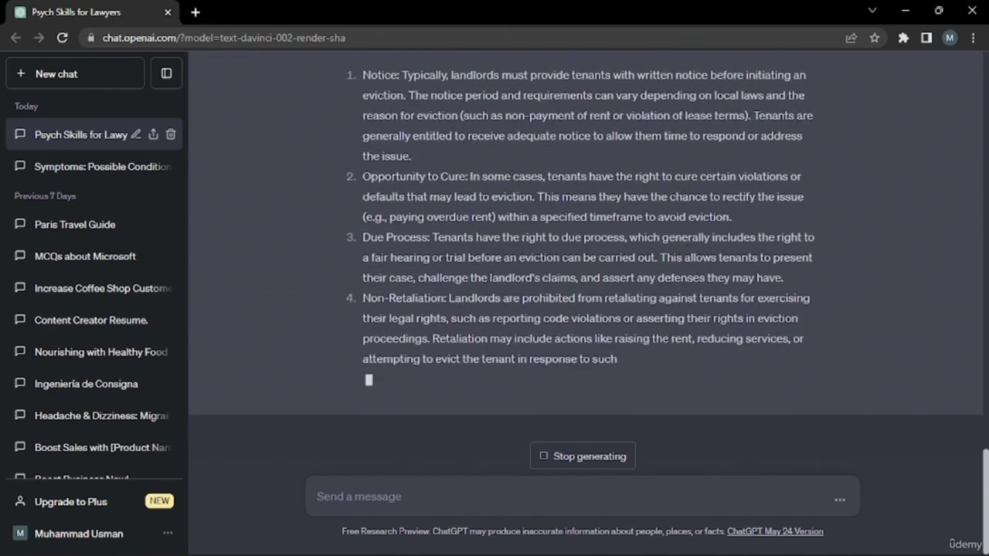
{"action": "scroll", "coordinate": [667, 379], "scroll_direction": "up", "scroll_amount": 8}
{"action": "scroll", "coordinate": [587, 265], "scroll_direction": "up", "scroll_amount": 1}
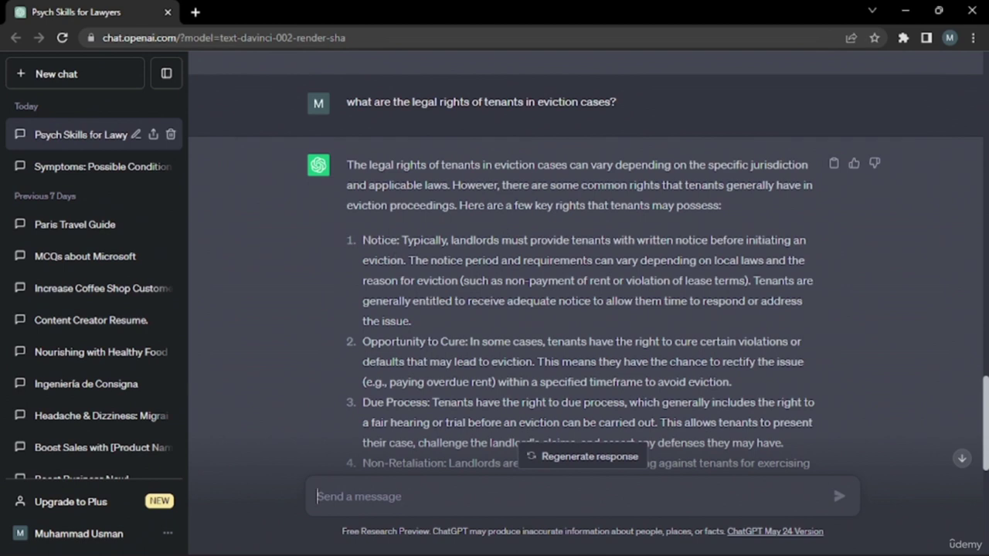
Examine the tenant rights answer from the notice point to the closing note on local regulations.
{"action": "scroll", "coordinate": [407, 357], "scroll_direction": "down", "scroll_amount": 1}
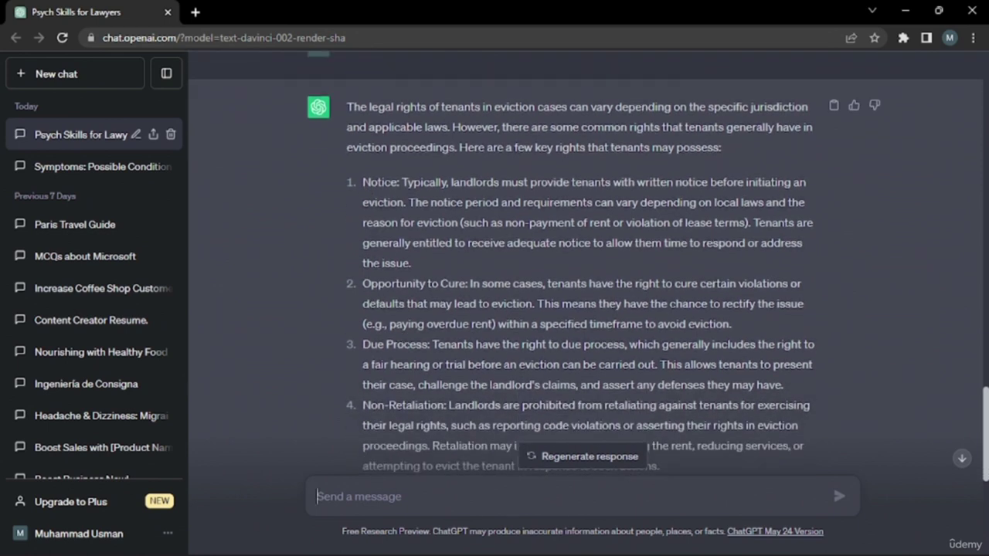
{"action": "scroll", "coordinate": [588, 270], "scroll_direction": "down", "scroll_amount": 1}
{"action": "scroll", "coordinate": [369, 277], "scroll_direction": "down", "scroll_amount": 1}
{"action": "scroll", "coordinate": [371, 277], "scroll_direction": "down", "scroll_amount": 2}
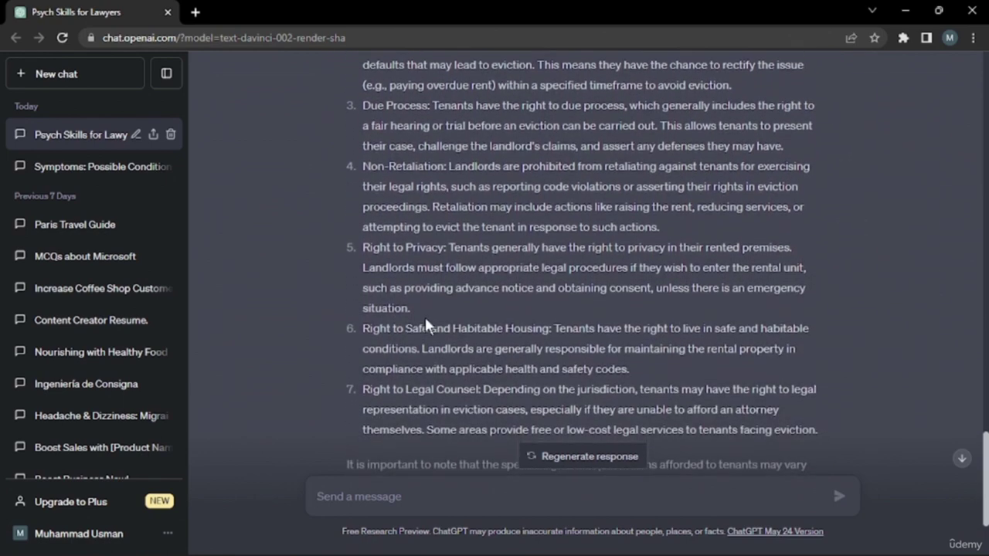
{"action": "scroll", "coordinate": [425, 317], "scroll_direction": "down", "scroll_amount": 1}
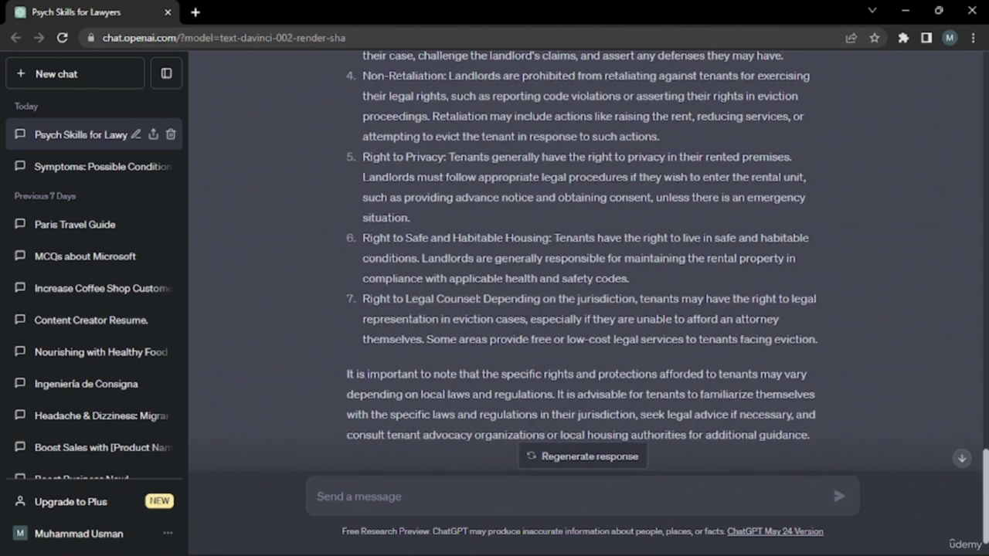
{"action": "scroll", "coordinate": [399, 307], "scroll_direction": "down", "scroll_amount": 1}
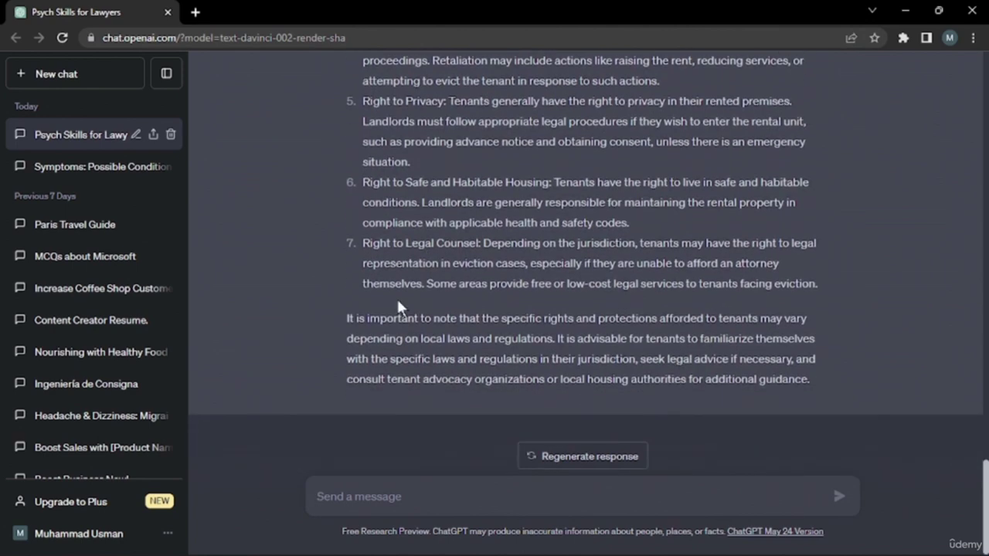
{"action": "scroll", "coordinate": [397, 305], "scroll_direction": "up", "scroll_amount": 2}
{"action": "scroll", "coordinate": [356, 145], "scroll_direction": "down", "scroll_amount": 1}
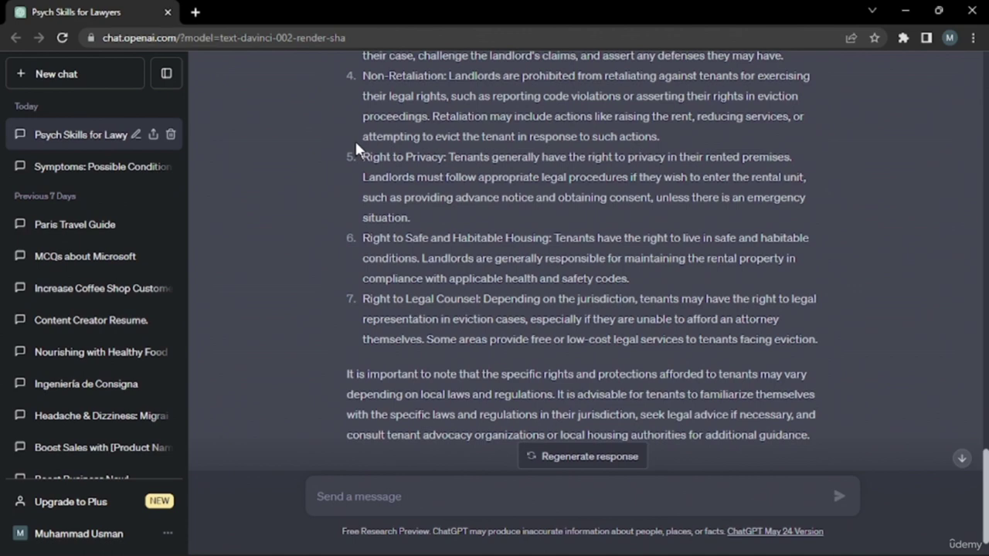
{"action": "scroll", "coordinate": [356, 146], "scroll_direction": "down", "scroll_amount": 1}
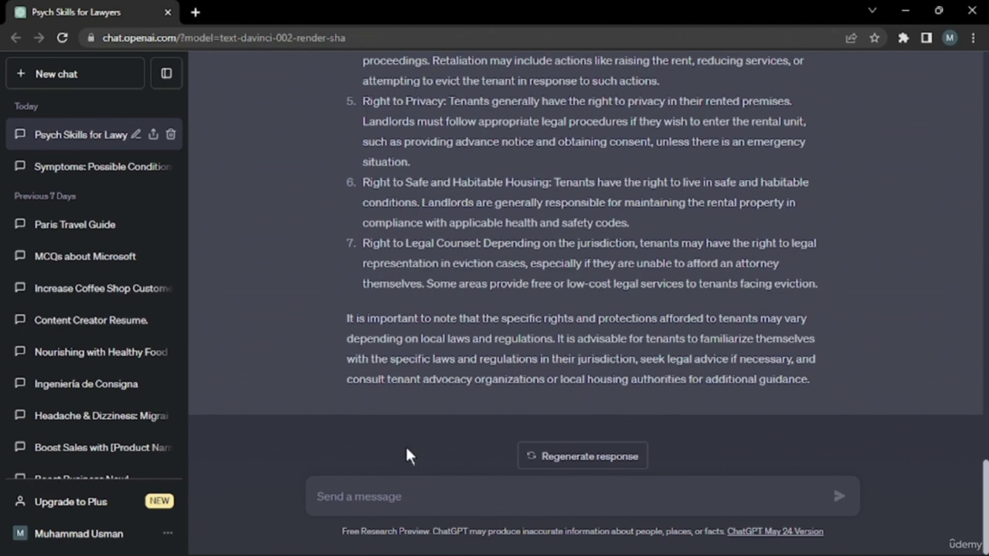
Send the prompt "what is tort law?" and read the answer from its definition to the end.
{"action": "type", "text": "what is tort law?"}
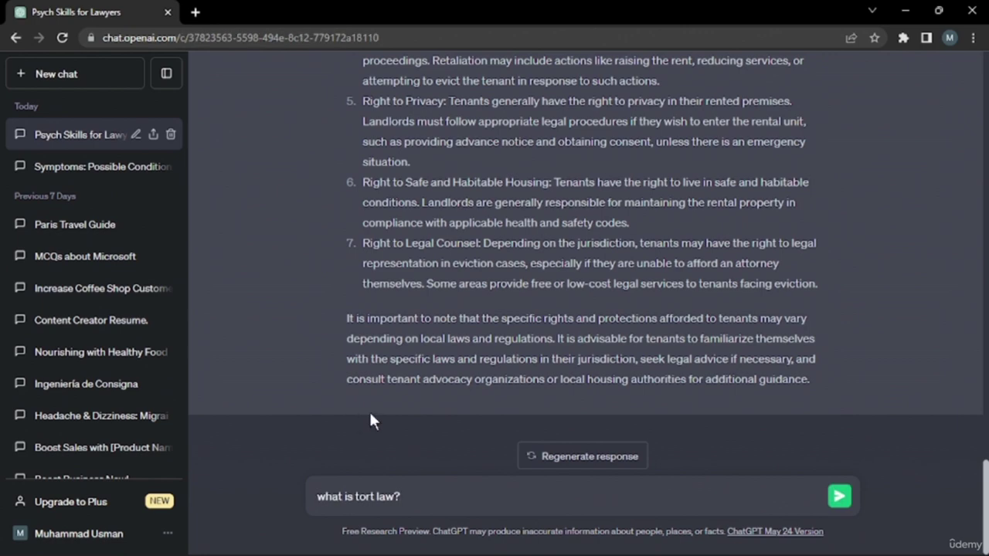
{"action": "key", "text": "Return"}
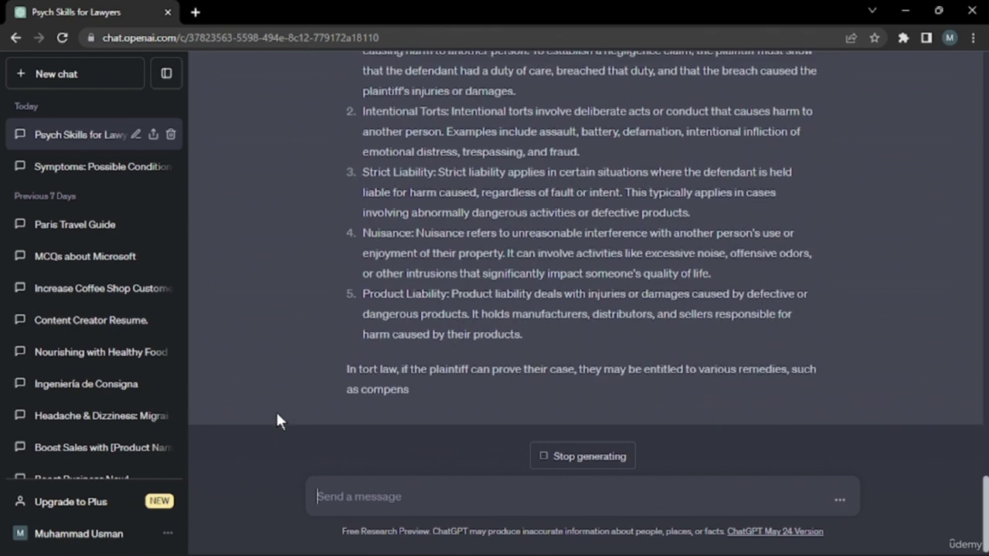
{"action": "scroll", "coordinate": [864, 258], "scroll_direction": "up", "scroll_amount": 2}
{"action": "scroll", "coordinate": [864, 258], "scroll_direction": "up", "scroll_amount": 4}
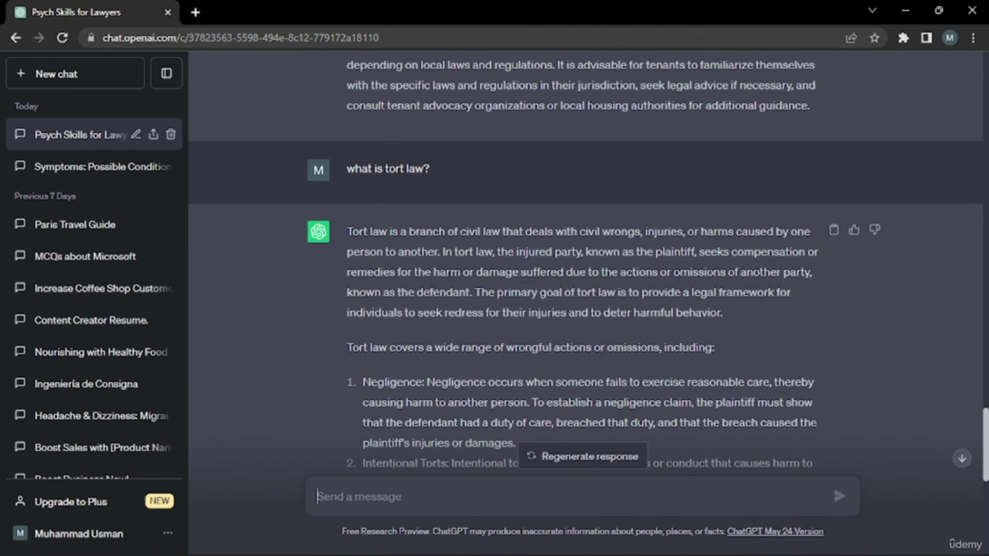
{"action": "scroll", "coordinate": [587, 270], "scroll_direction": "down", "scroll_amount": 2}
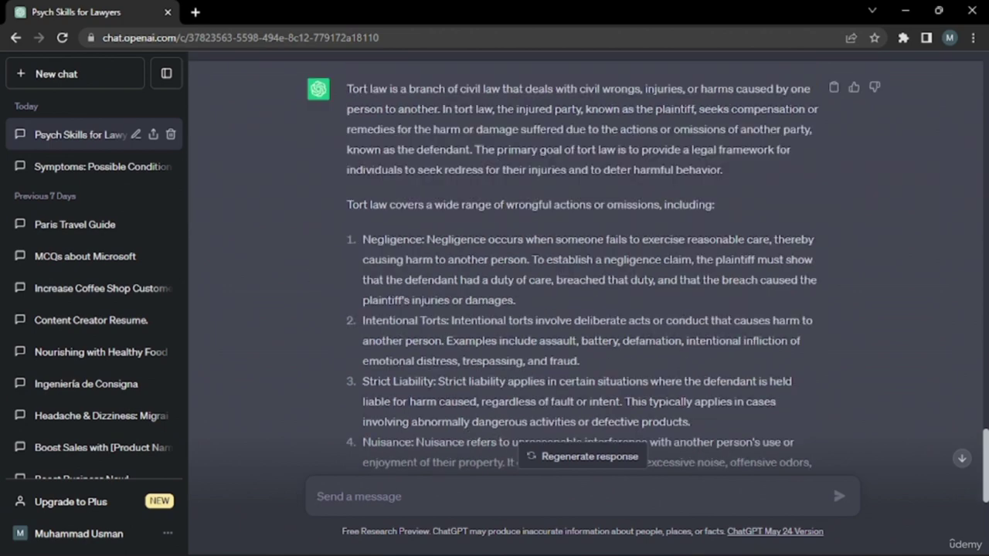
{"action": "scroll", "coordinate": [309, 339], "scroll_direction": "down", "scroll_amount": 2}
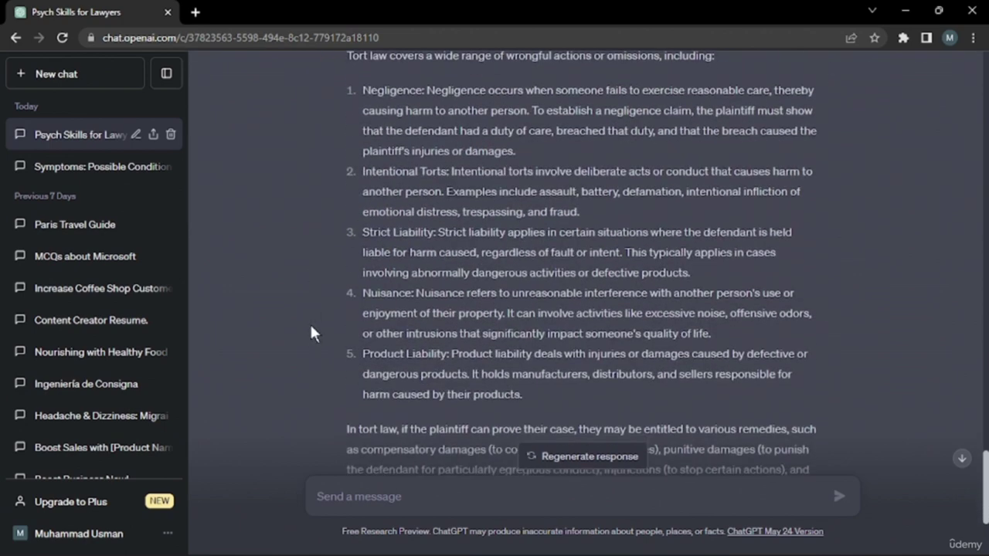
{"action": "scroll", "coordinate": [312, 329], "scroll_direction": "down", "scroll_amount": 2}
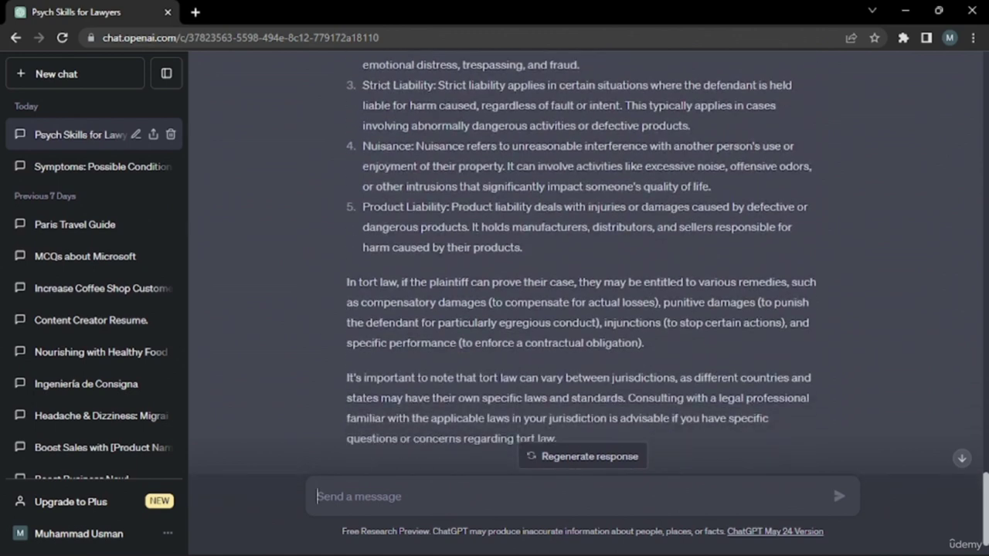
{"action": "scroll", "coordinate": [400, 272], "scroll_direction": "down", "scroll_amount": 1}
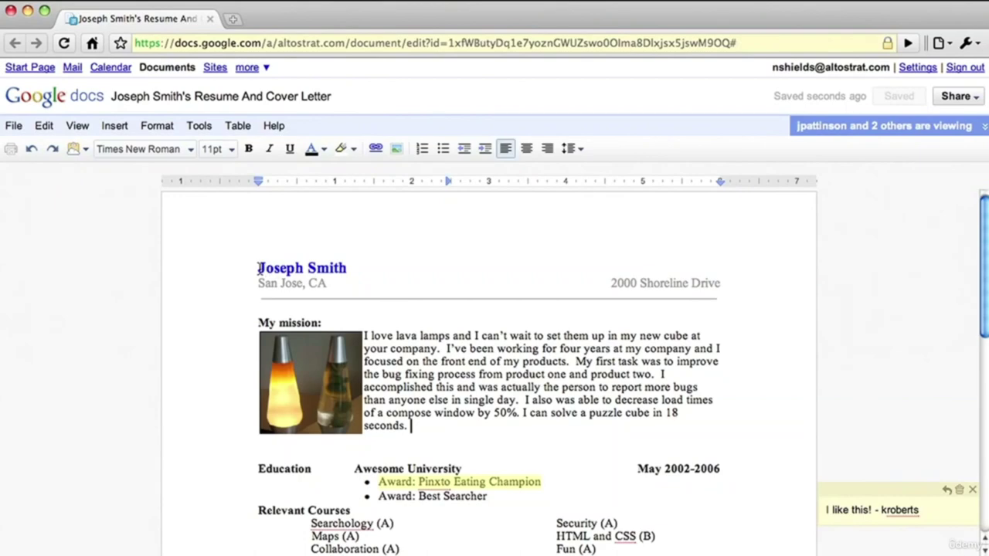
{"action": "left_click", "coordinate": [258, 268]}
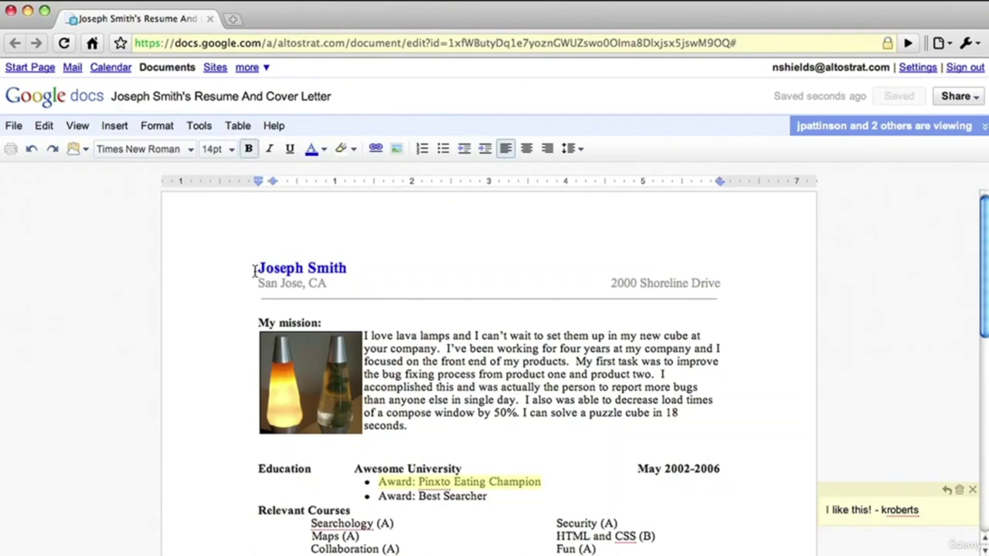
{"action": "left_click_drag", "start_coordinate": [272, 182], "coordinate": [272, 183]}
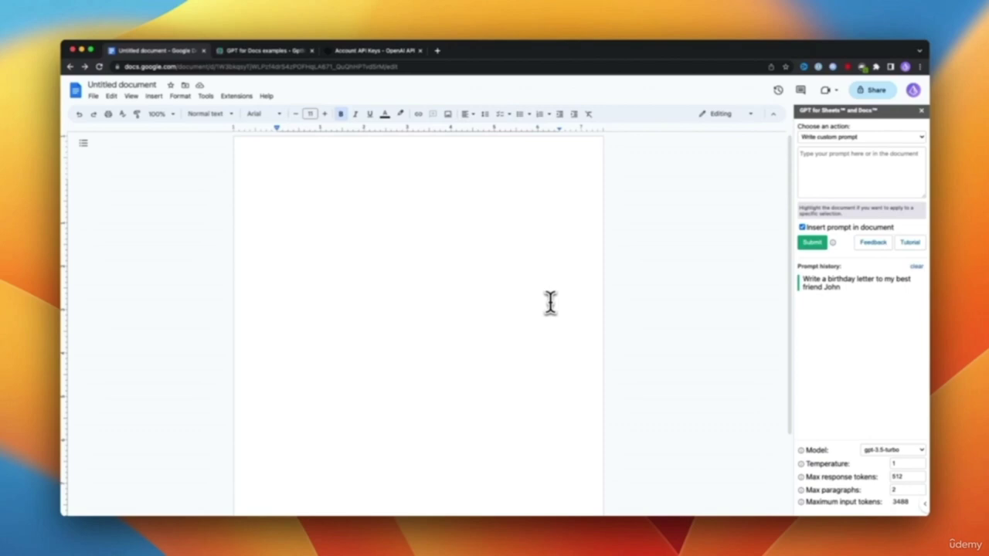
{"action": "left_click", "coordinate": [812, 243]}
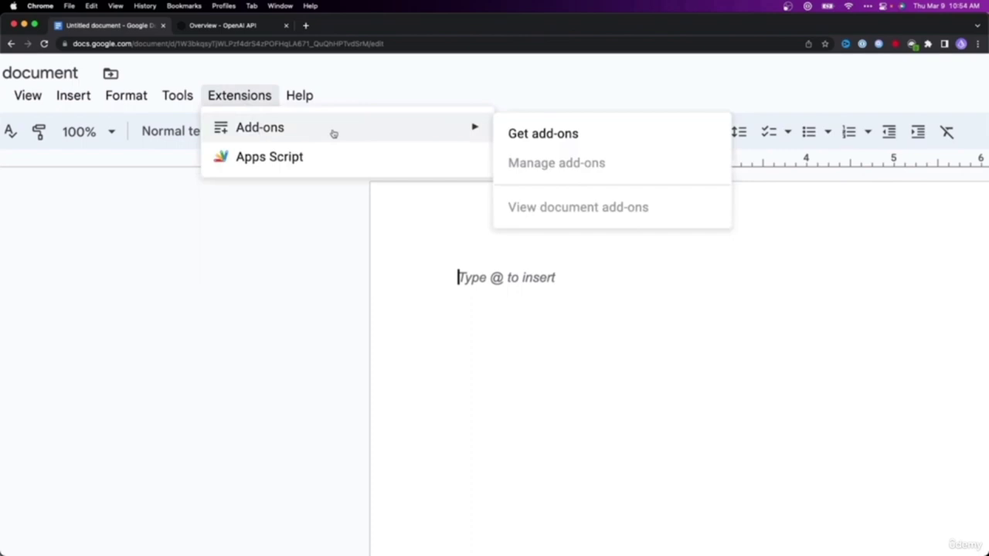
In Google Docs, open the add-on marketplace and search it for "gpt for docs".
{"action": "left_click", "coordinate": [607, 135]}
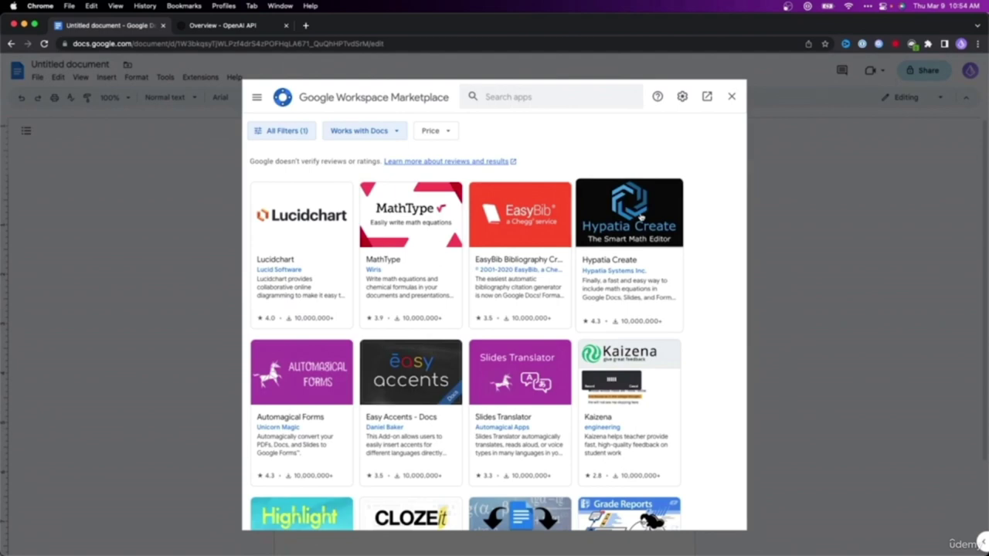
{"action": "key", "text": "super+equal"}
{"action": "key", "text": "super+equal"}
{"action": "key", "text": "super+equal"}
{"action": "left_click", "coordinate": [549, 116]}
{"action": "type", "text": "gpt for docs"}
{"action": "key", "text": "Return"}
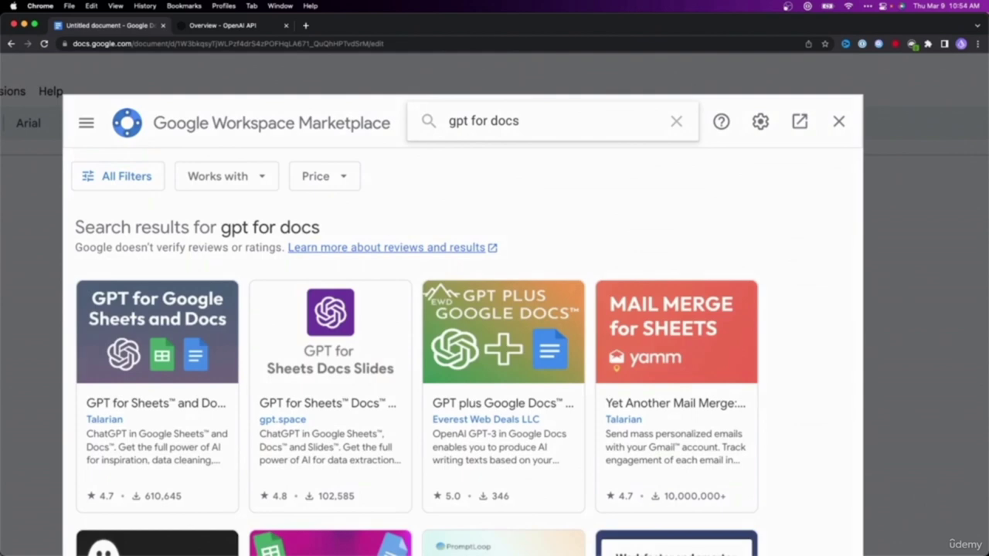
Install the GPT for Sheets and Docs add-on and go through its post-install introduction.
{"action": "scroll", "coordinate": [164, 311], "scroll_direction": "down", "scroll_amount": 1}
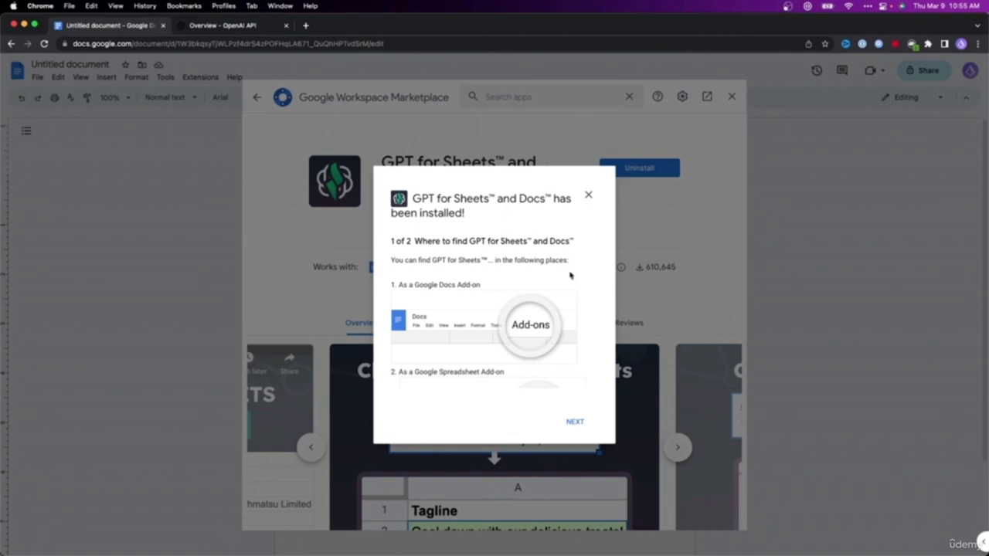
{"action": "left_click", "coordinate": [575, 422]}
{"action": "left_click", "coordinate": [575, 423]}
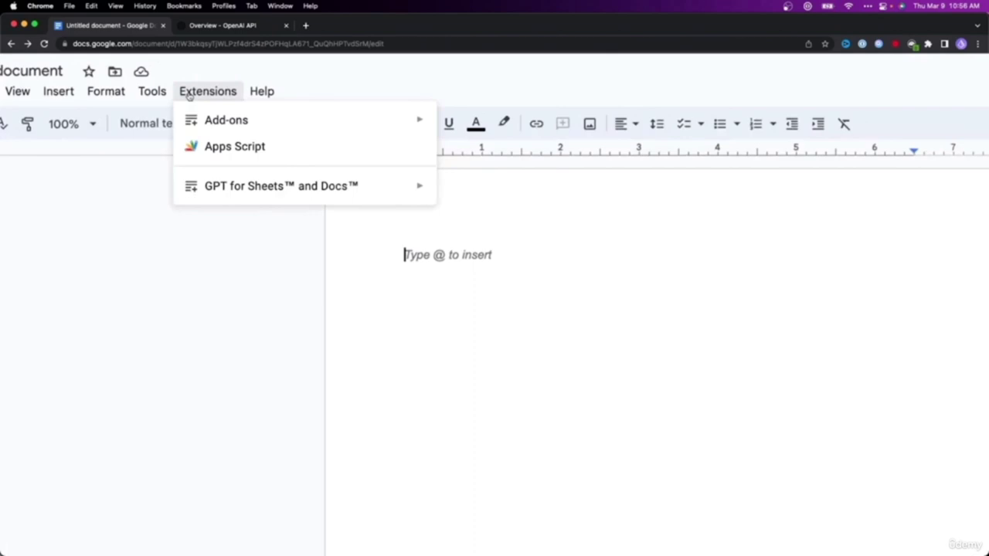
Open the add-on's API key setting, and create and copy a new secret key on the OpenAI platform.
{"action": "mouse_move", "coordinate": [259, 187]}
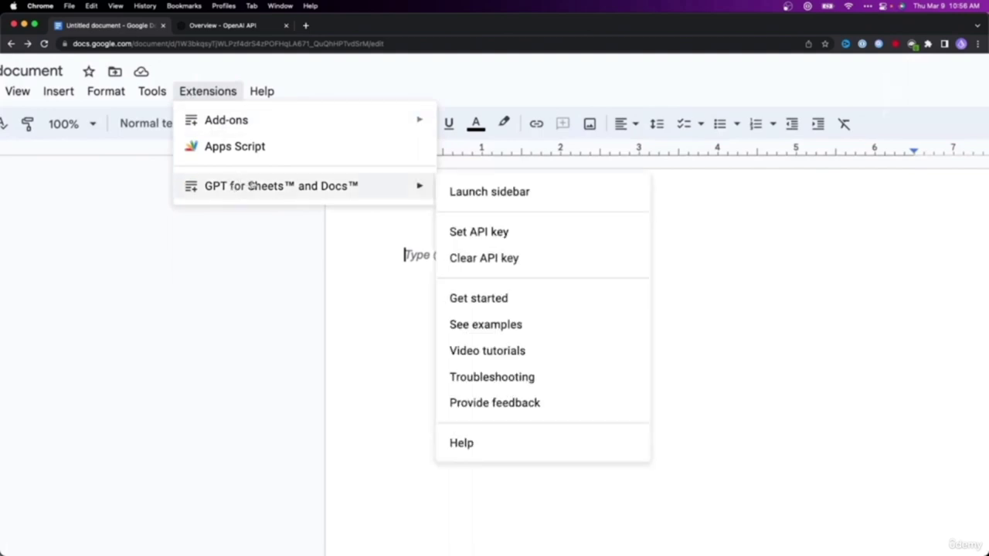
{"action": "left_click", "coordinate": [516, 232]}
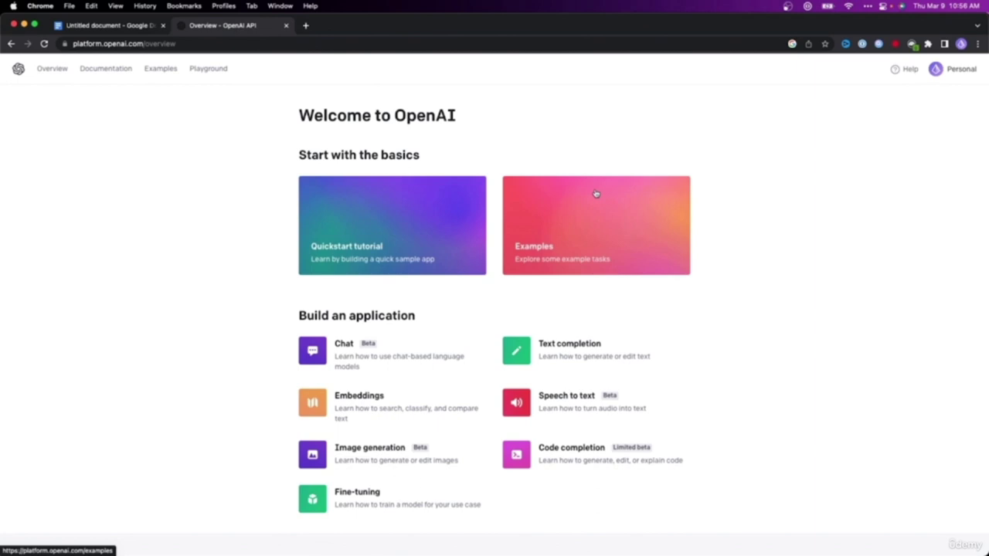
{"action": "left_click", "coordinate": [955, 69]}
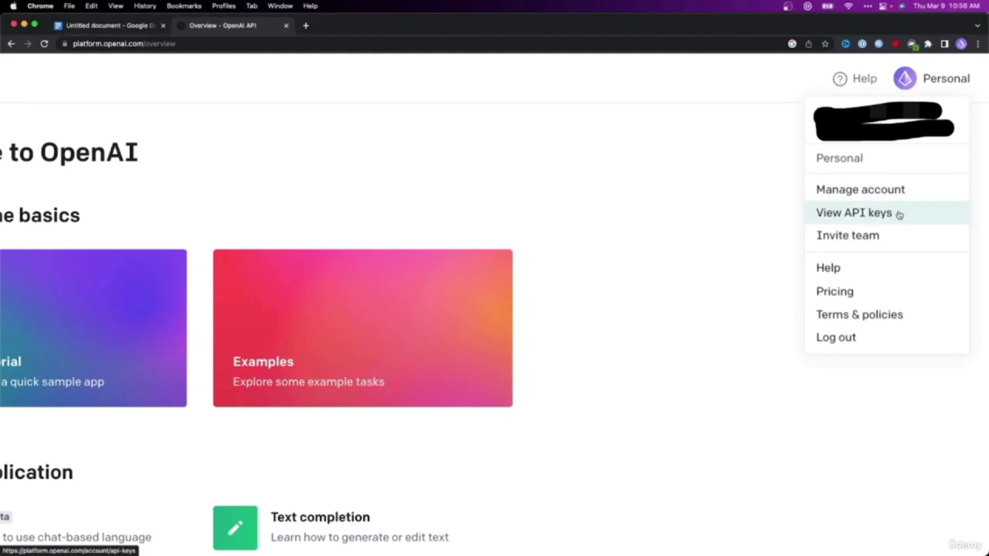
{"action": "left_click", "coordinate": [899, 214]}
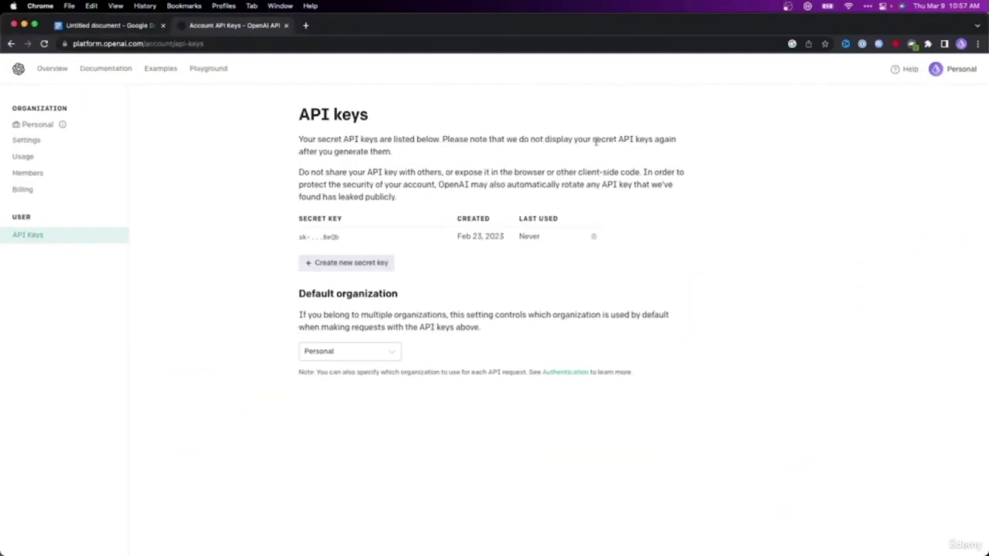
{"action": "left_click", "coordinate": [351, 263]}
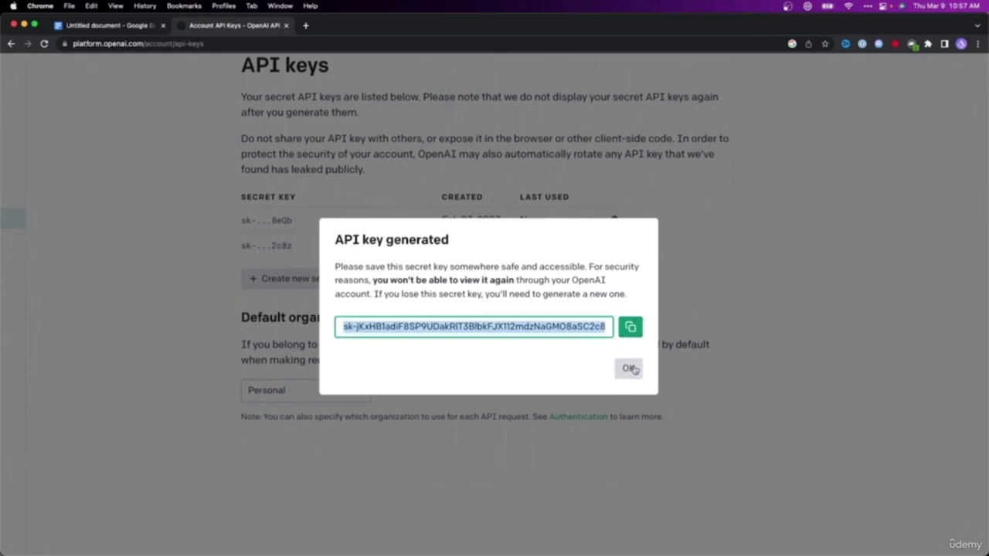
{"action": "left_click", "coordinate": [629, 369]}
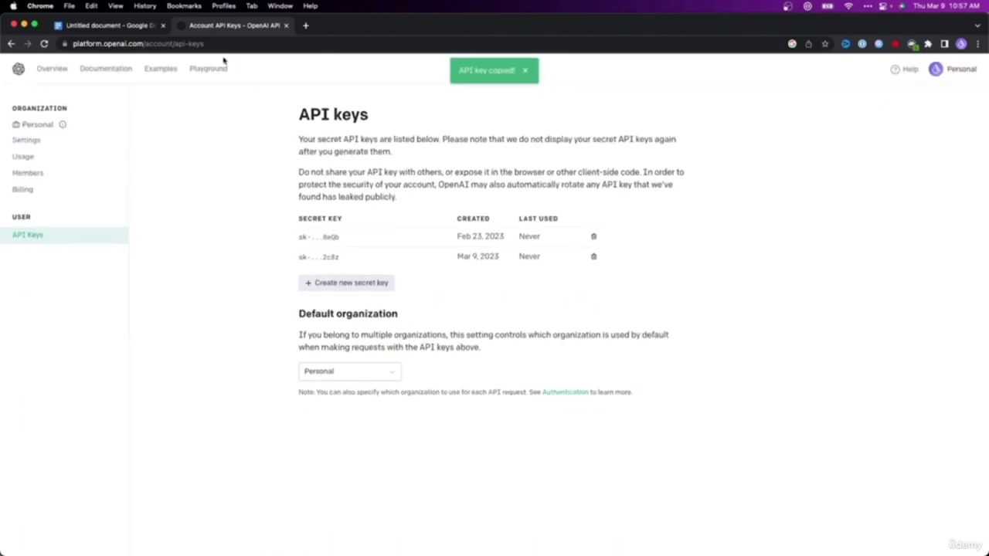
Back in Google Docs, paste the OpenAI API key into the add-on's key field, check it and save it.
{"action": "left_click", "coordinate": [116, 29]}
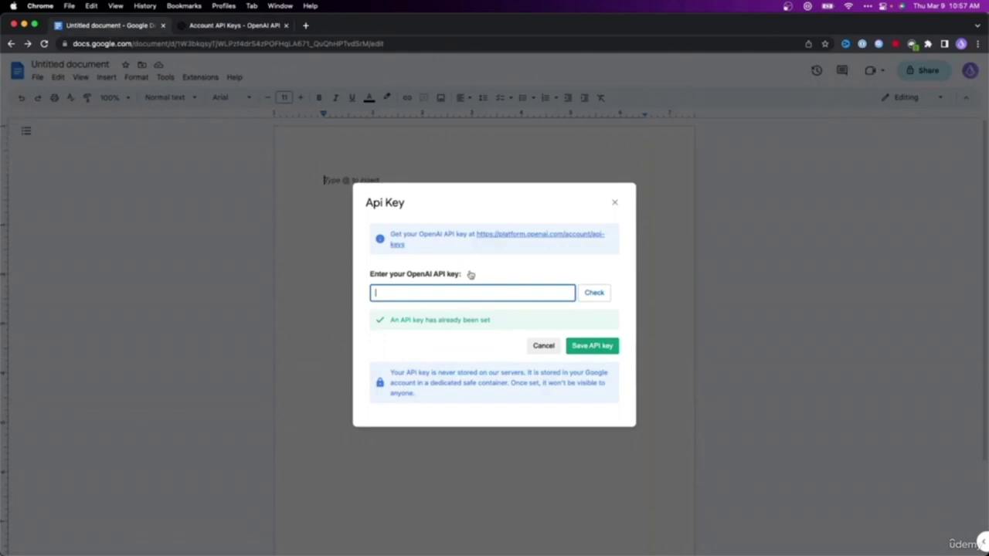
{"action": "key", "text": "super+v"}
{"action": "left_click", "coordinate": [557, 269]}
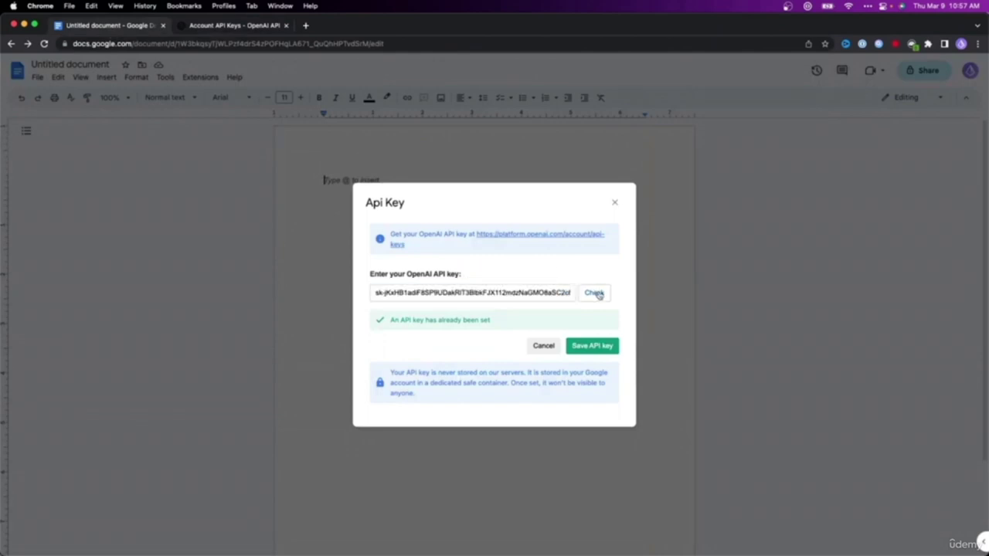
{"action": "left_click", "coordinate": [596, 294]}
{"action": "left_click", "coordinate": [597, 350]}
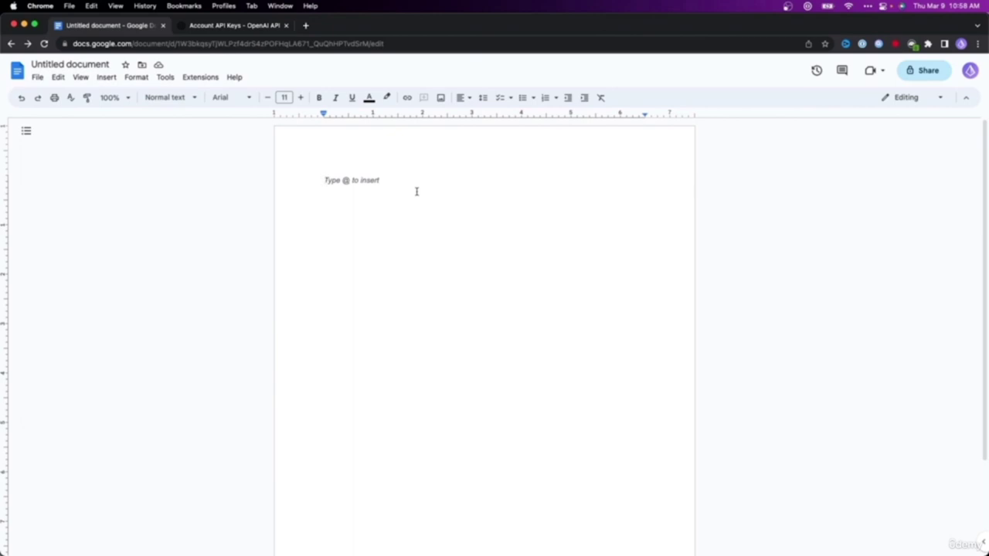
Launch the GPT for Sheets and Docs sidebar and submit a custom prompt asking for a birthday letter to a named best friend.
{"action": "left_click", "coordinate": [197, 89]}
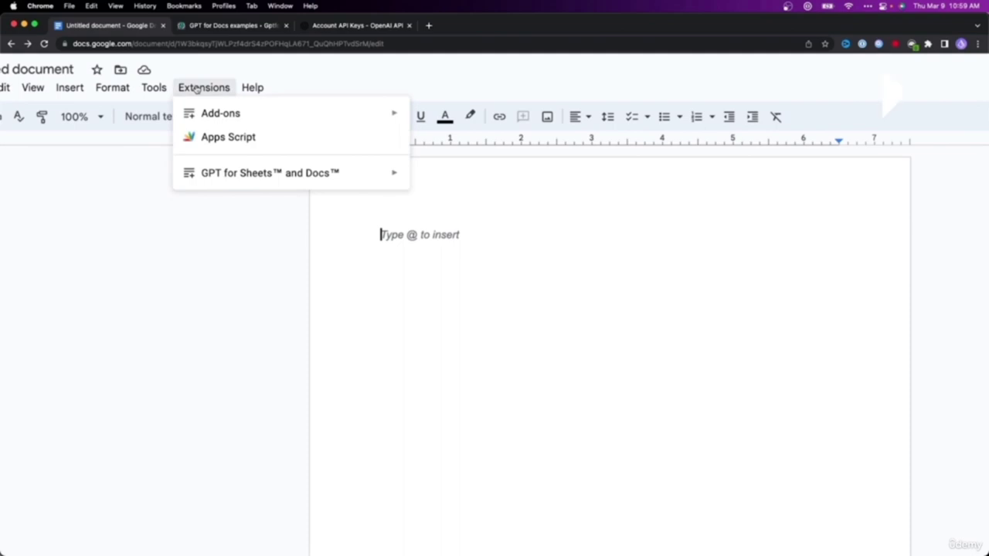
{"action": "mouse_move", "coordinate": [338, 172]}
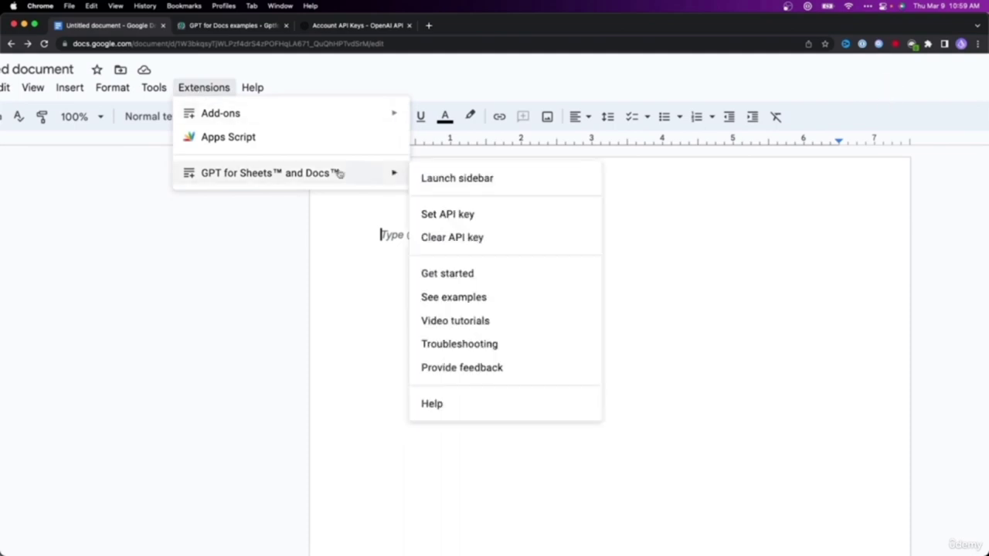
{"action": "left_click", "coordinate": [442, 179]}
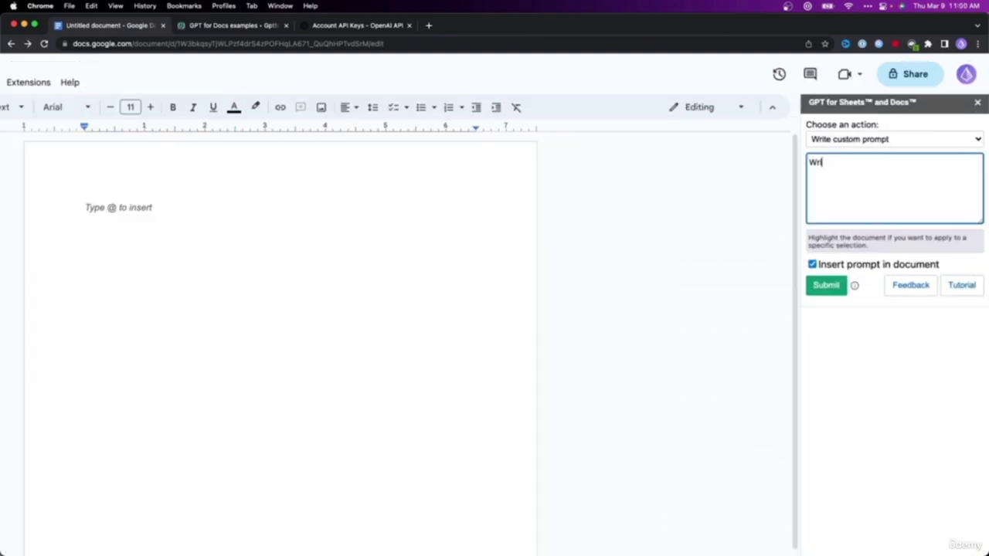
{"action": "type", "text": "te a birthday letter to my best friend J"}
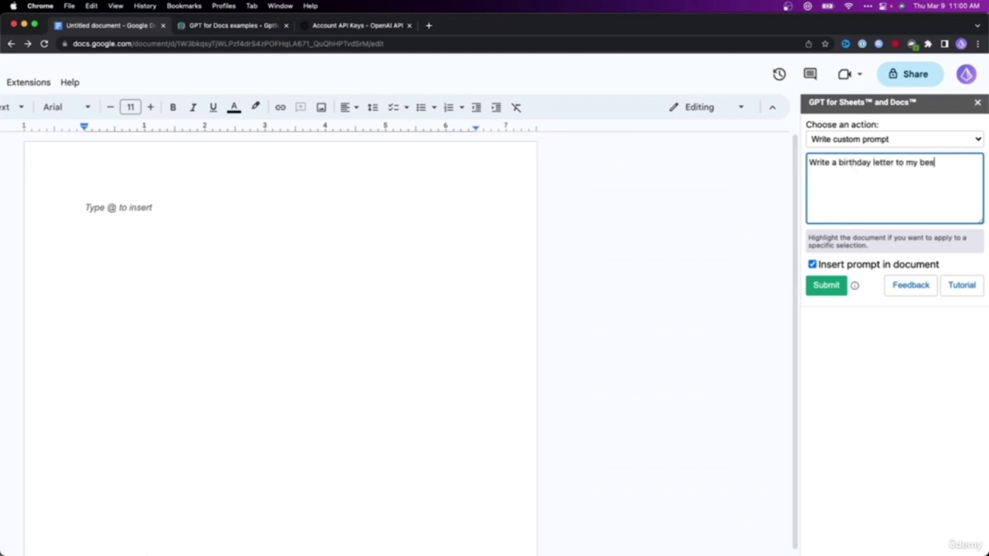
{"action": "type", "text": "ohn"}
{"action": "left_click", "coordinate": [825, 287]}
Submit the custom prompt "write me a rental agreement between two parties" in the blank document.
{"action": "left_click", "coordinate": [312, 276]}
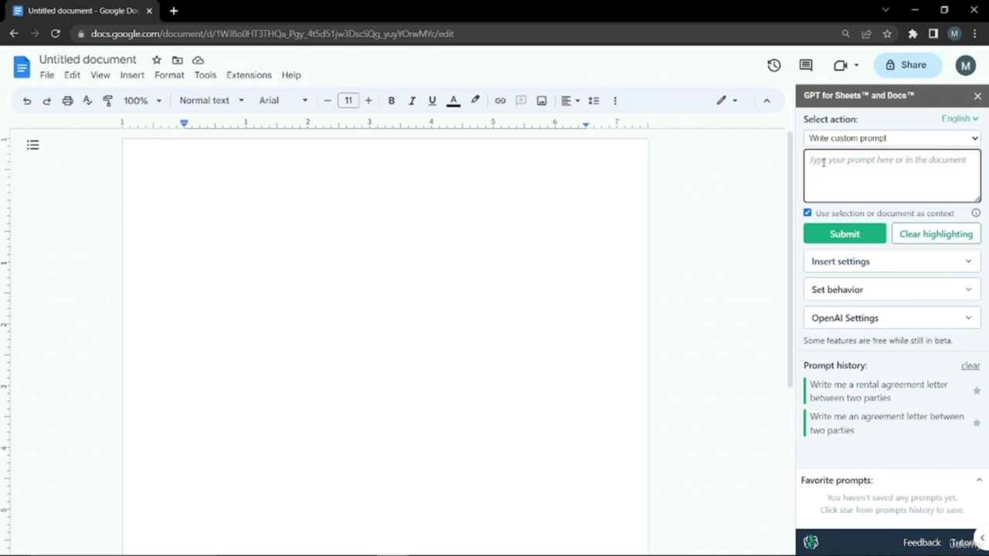
{"action": "type", "text": "write me a rental agreement between two parties"}
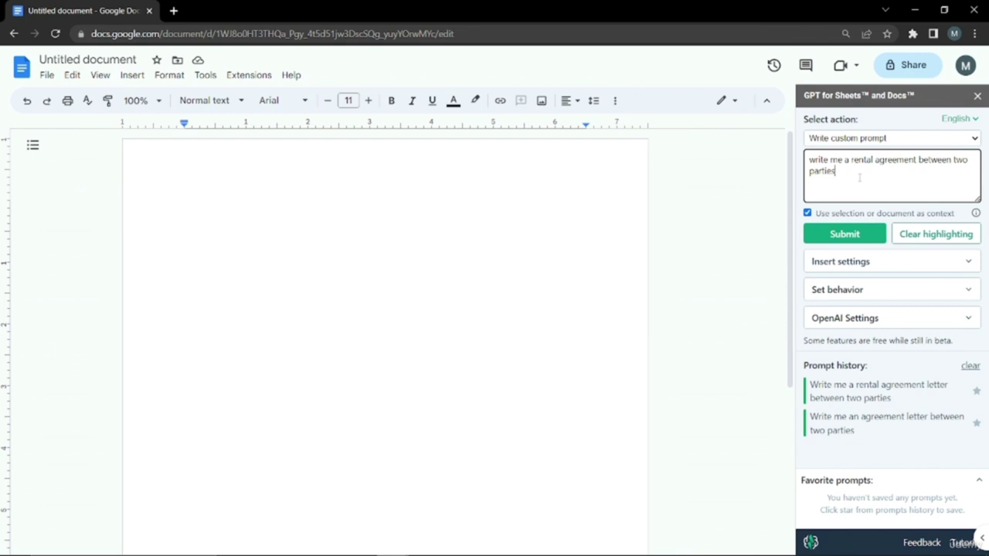
{"action": "left_click", "coordinate": [844, 235]}
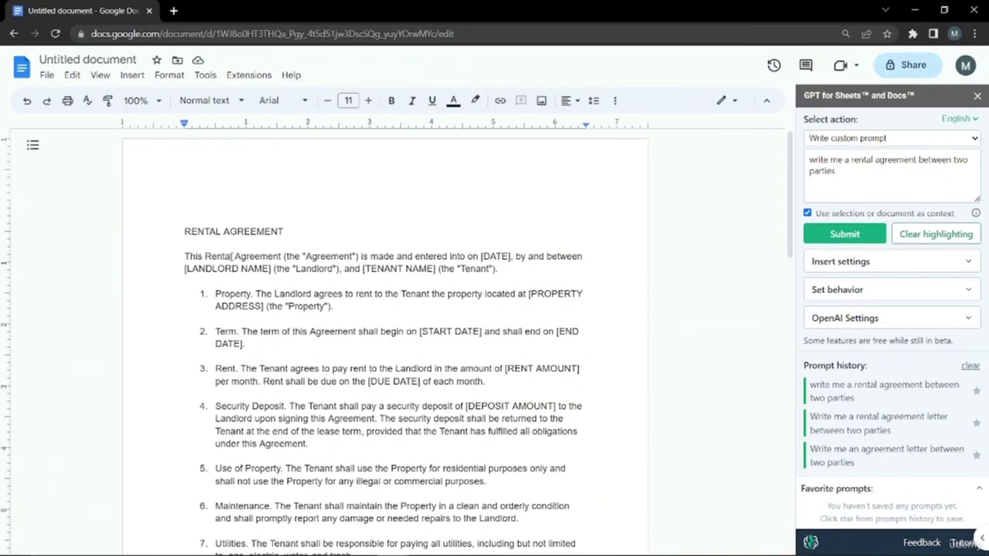
Examine the generated rental agreement's clauses, including property, term, security deposit, use of property and maintenance.
{"action": "scroll", "coordinate": [184, 223], "scroll_direction": "down", "scroll_amount": 1}
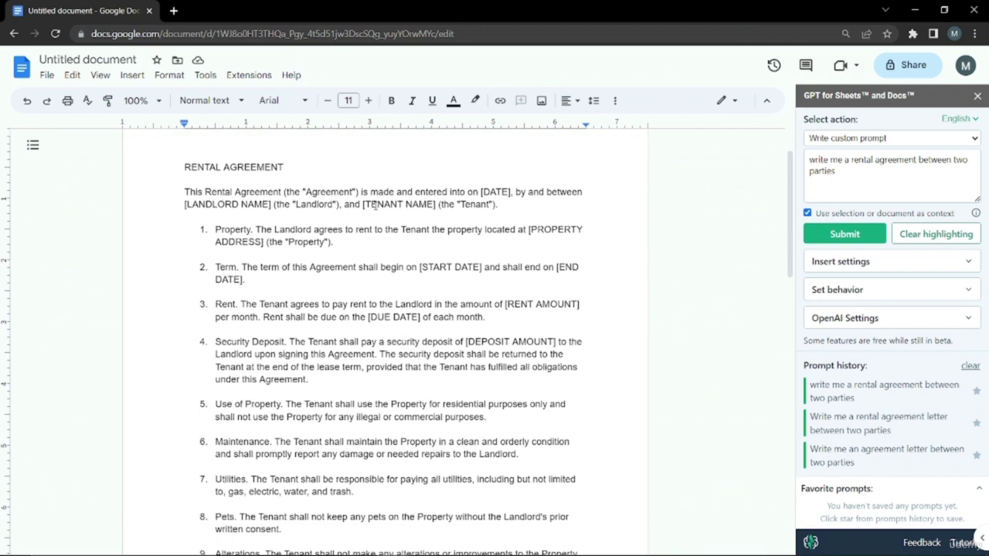
{"action": "scroll", "coordinate": [217, 233], "scroll_direction": "down", "scroll_amount": 1}
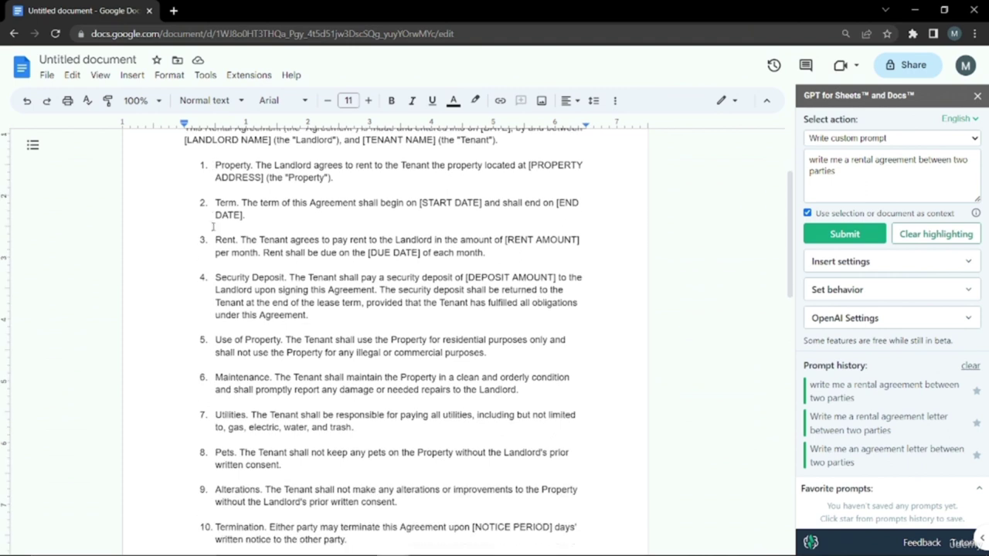
{"action": "left_click_drag", "start_coordinate": [216, 165], "coordinate": [276, 291]}
{"action": "left_click", "coordinate": [277, 290]}
{"action": "double_click", "coordinate": [225, 203]}
{"action": "double_click", "coordinate": [235, 277]}
{"action": "scroll", "coordinate": [254, 275], "scroll_direction": "down", "scroll_amount": 1}
{"action": "double_click", "coordinate": [254, 275]}
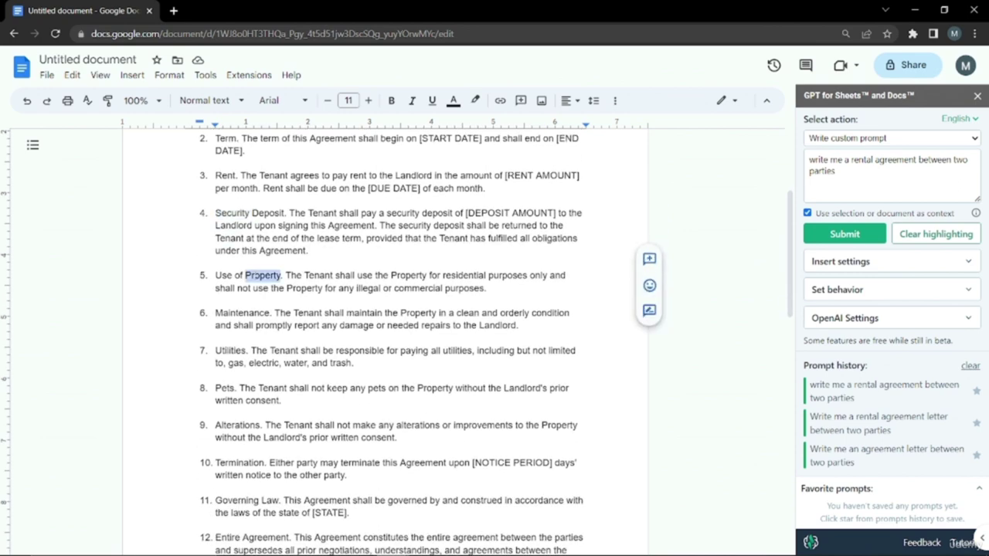
{"action": "double_click", "coordinate": [249, 312]}
{"action": "scroll", "coordinate": [271, 311], "scroll_direction": "up", "scroll_amount": 2}
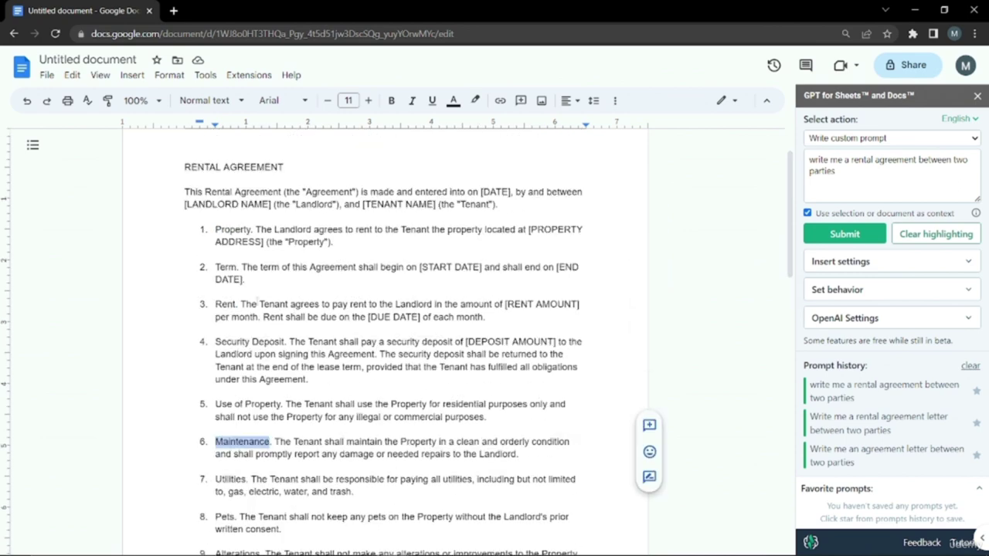
{"action": "scroll", "coordinate": [298, 274], "scroll_direction": "down", "scroll_amount": 1}
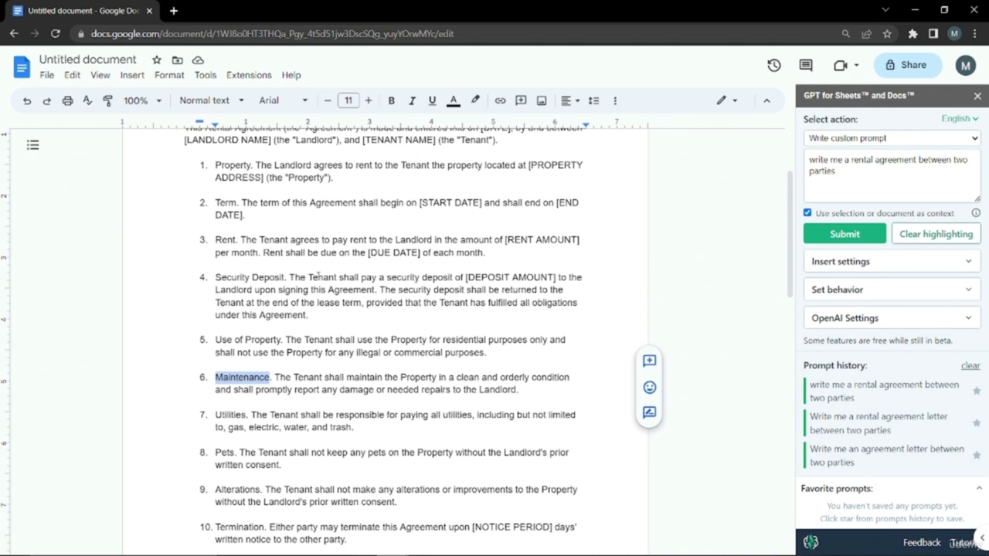
{"action": "left_click", "coordinate": [592, 247]}
{"action": "scroll", "coordinate": [564, 247], "scroll_direction": "up", "scroll_amount": 2}
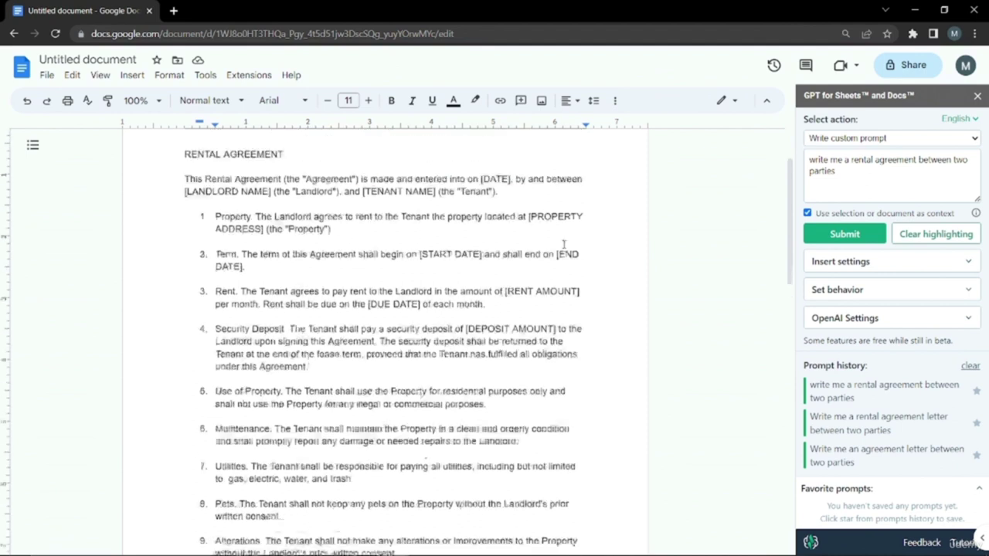
Replace the prompt with "write me a forfeit proposal to court for a red light signal challan", submit it and review the letter's body.
{"action": "left_click_drag", "start_coordinate": [876, 190], "coordinate": [783, 157]}
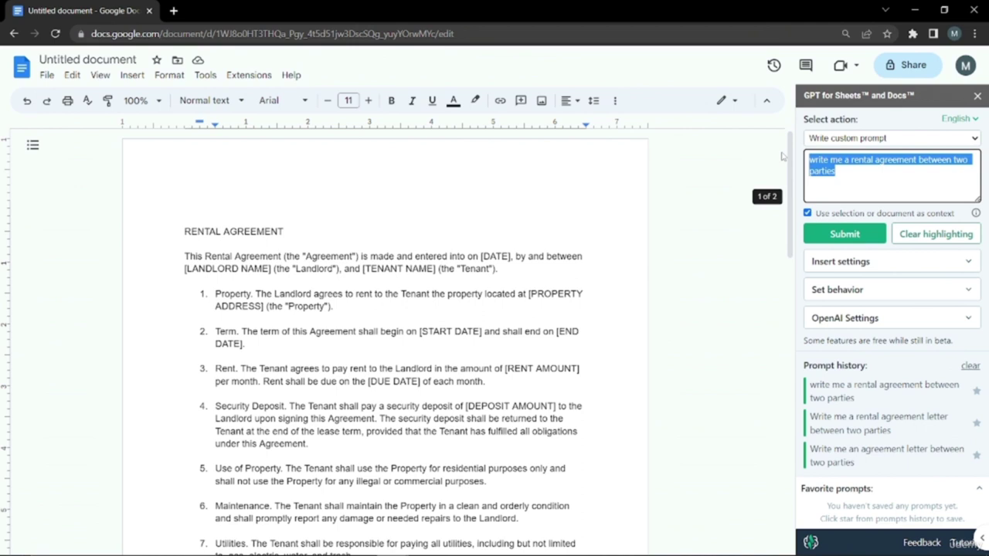
{"action": "type", "text": "write me a forf"}
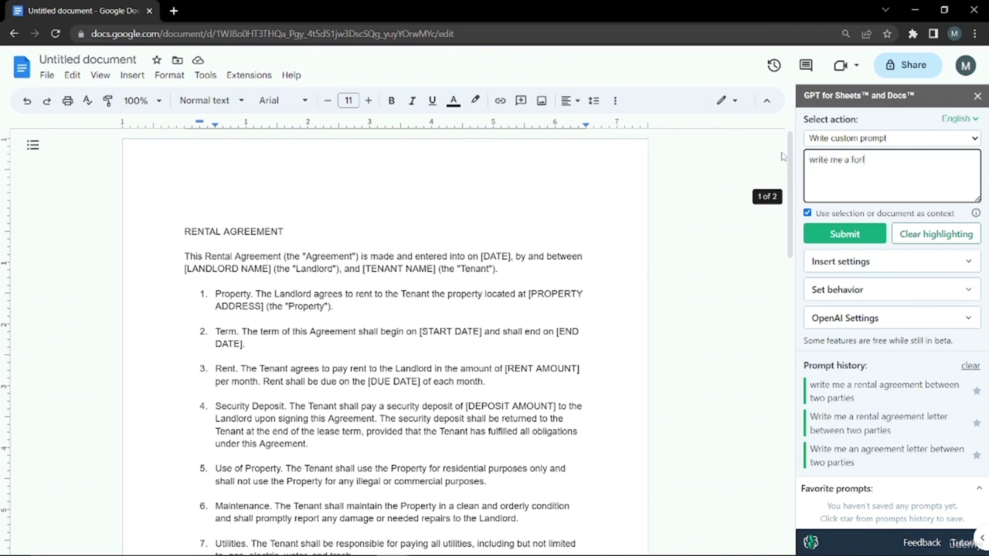
{"action": "type", "text": "eit proposal to court for a red light signal challan"}
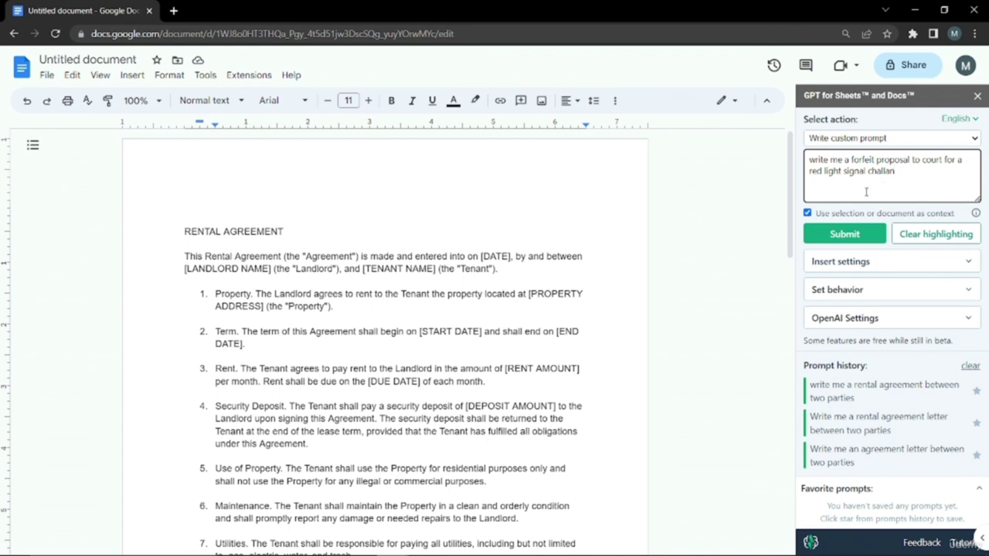
{"action": "left_click", "coordinate": [845, 236]}
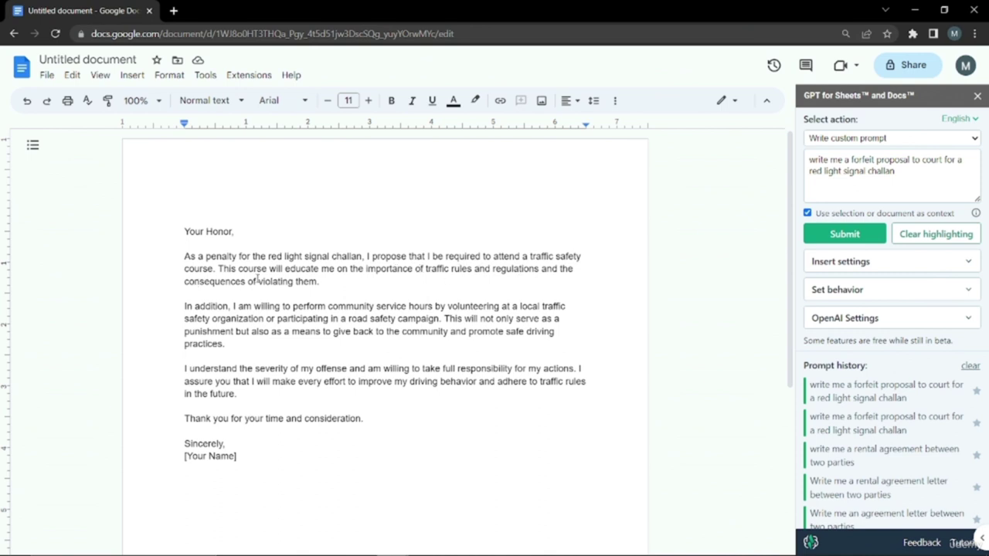
{"action": "left_click", "coordinate": [186, 257]}
{"action": "left_click_drag", "start_coordinate": [186, 256], "coordinate": [272, 396]}
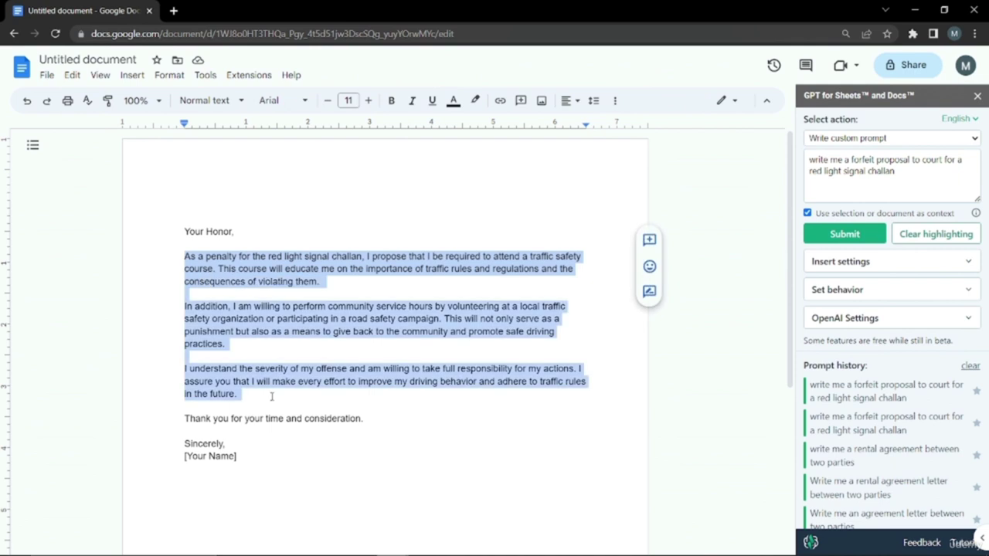
{"action": "left_click", "coordinate": [271, 397]}
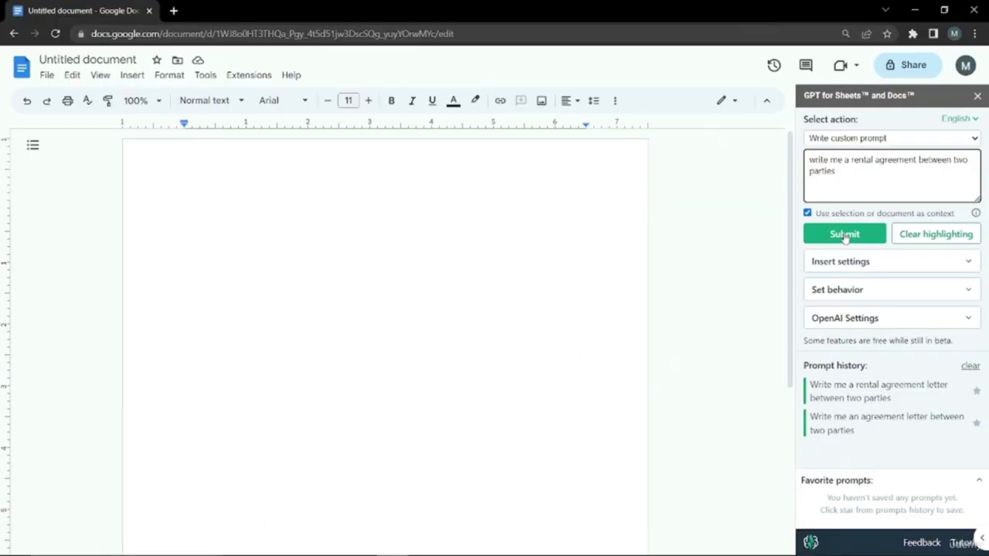
Submit the rental agreement prompt in the blank document and look over the generated text.
{"action": "left_click", "coordinate": [844, 234]}
{"action": "scroll", "coordinate": [386, 309], "scroll_direction": "down", "scroll_amount": 3}
{"action": "double_click", "coordinate": [242, 377]}
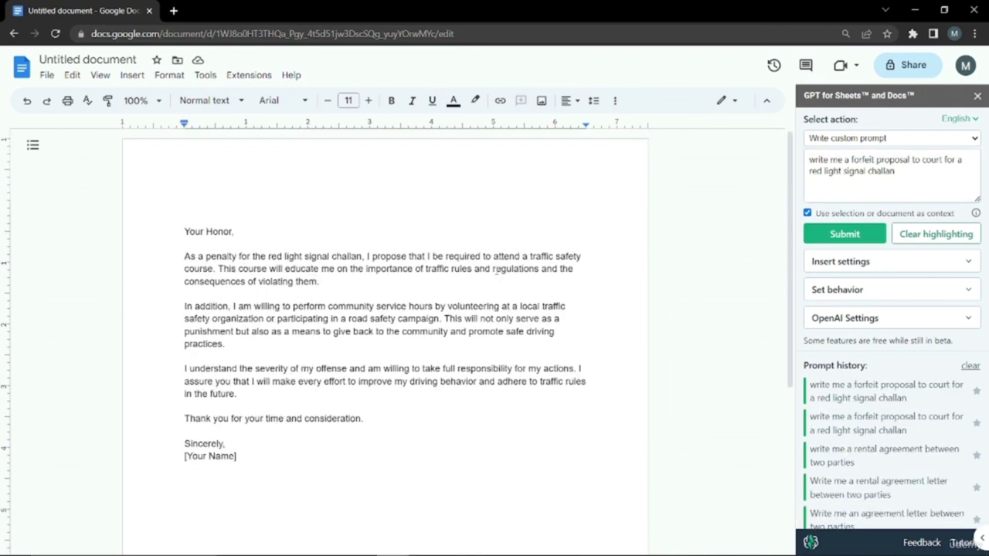
{"action": "left_click", "coordinate": [271, 396]}
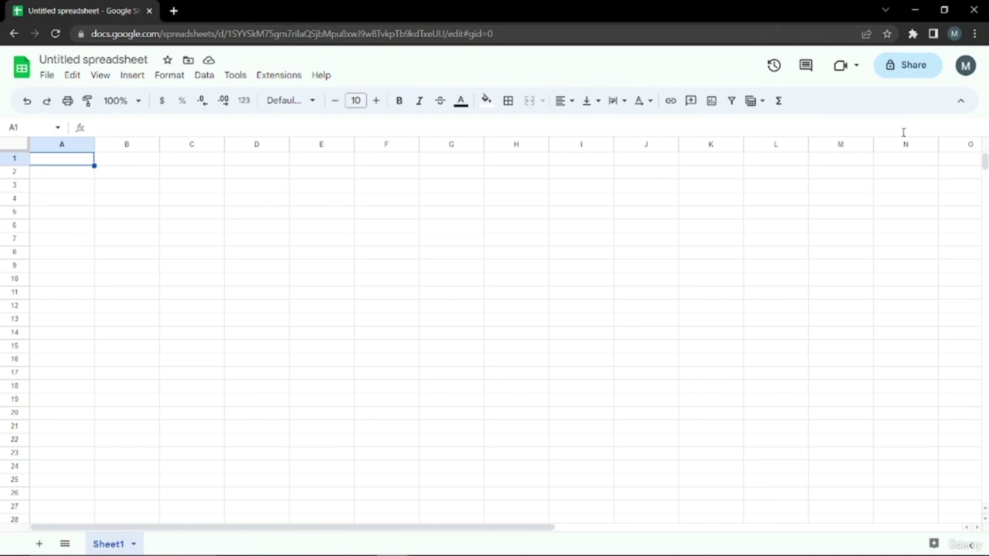
In Google Sheets, launch and enable the GPT for Sheets and Docs functions, and expand the Generate formula and Explain formula assistants.
{"action": "left_click", "coordinate": [287, 77]}
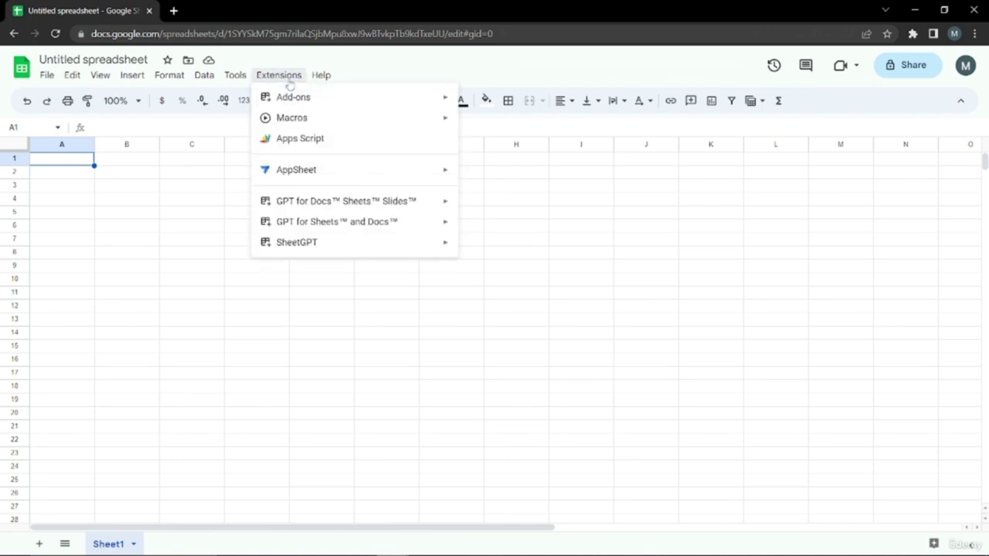
{"action": "mouse_move", "coordinate": [337, 232]}
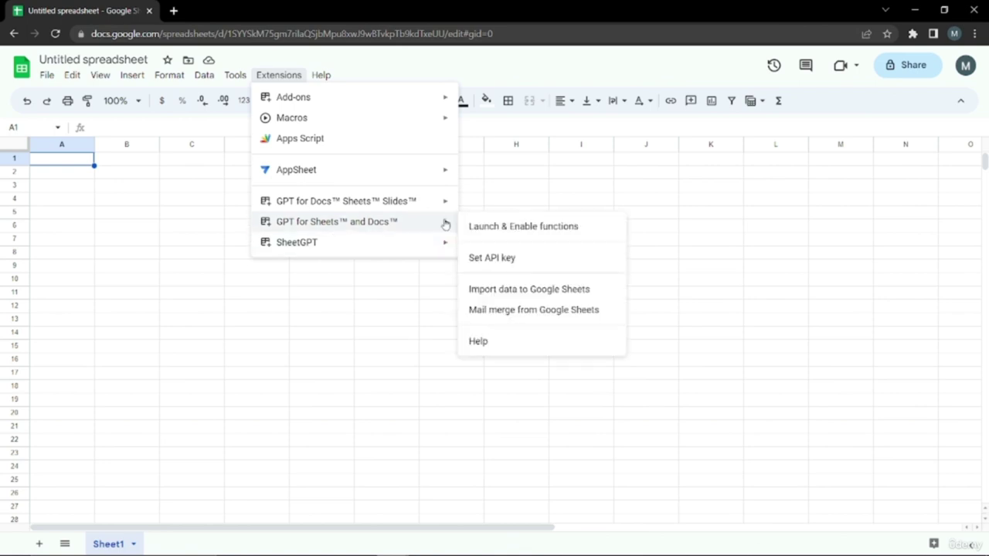
{"action": "left_click", "coordinate": [489, 227]}
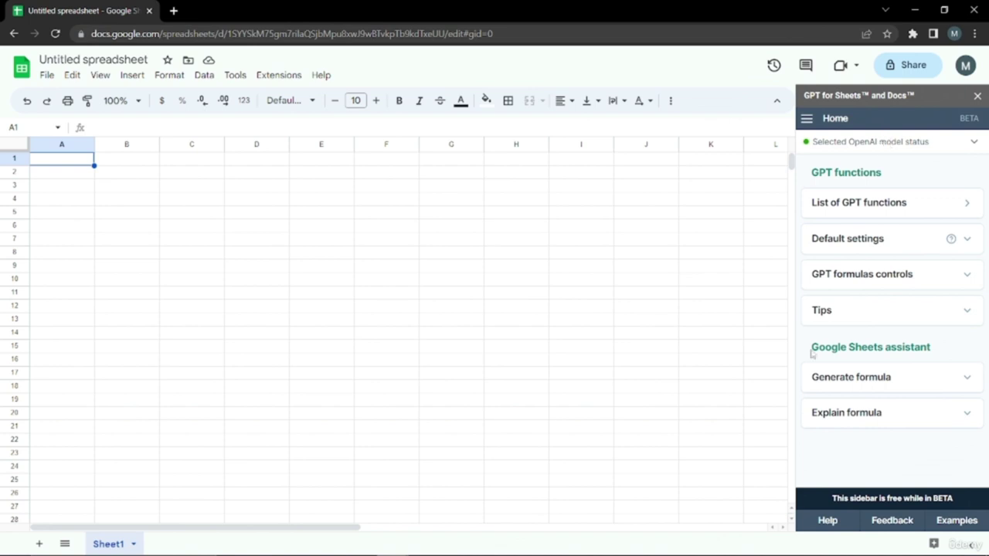
{"action": "left_click", "coordinate": [923, 379]}
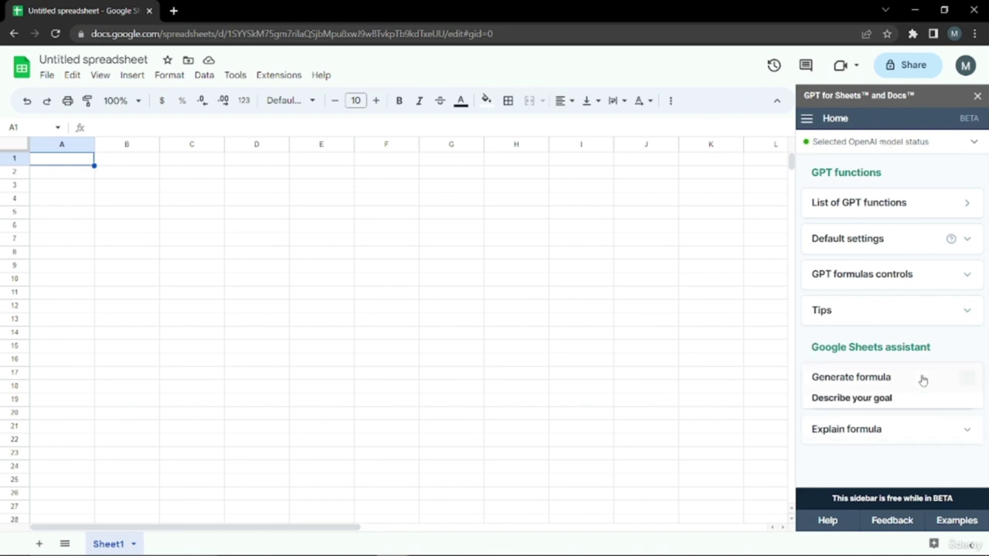
{"action": "left_click", "coordinate": [912, 456]}
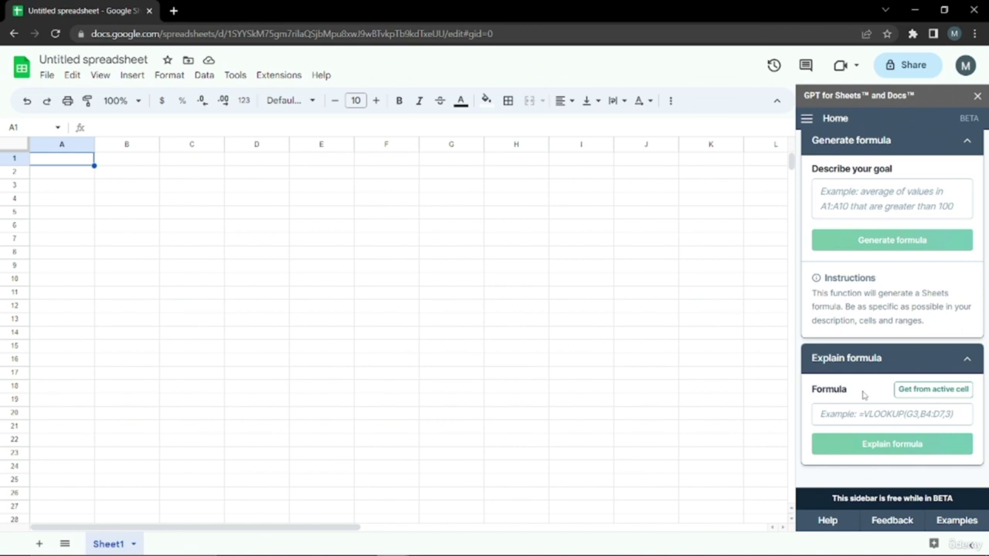
Generate a formula for the goal "generate me a list of random numbers from 1 to 100".
{"action": "left_click", "coordinate": [881, 196]}
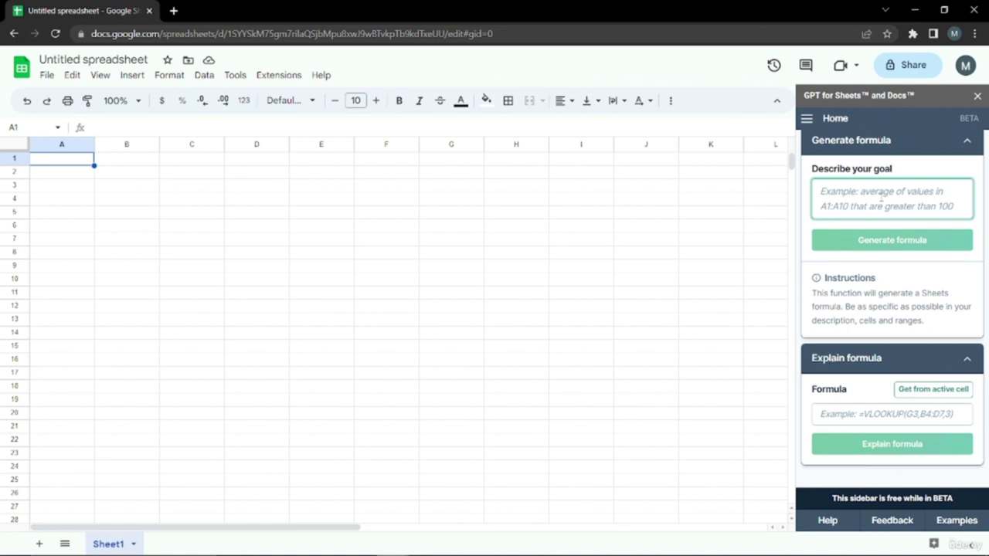
{"action": "type", "text": "generate me a list of random numbers from 1 to 100"}
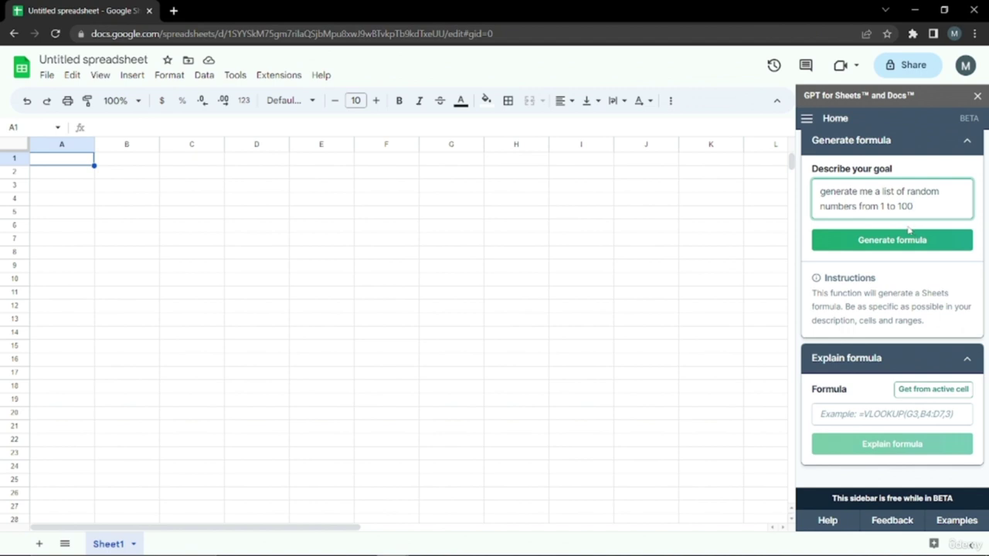
{"action": "left_click", "coordinate": [917, 244]}
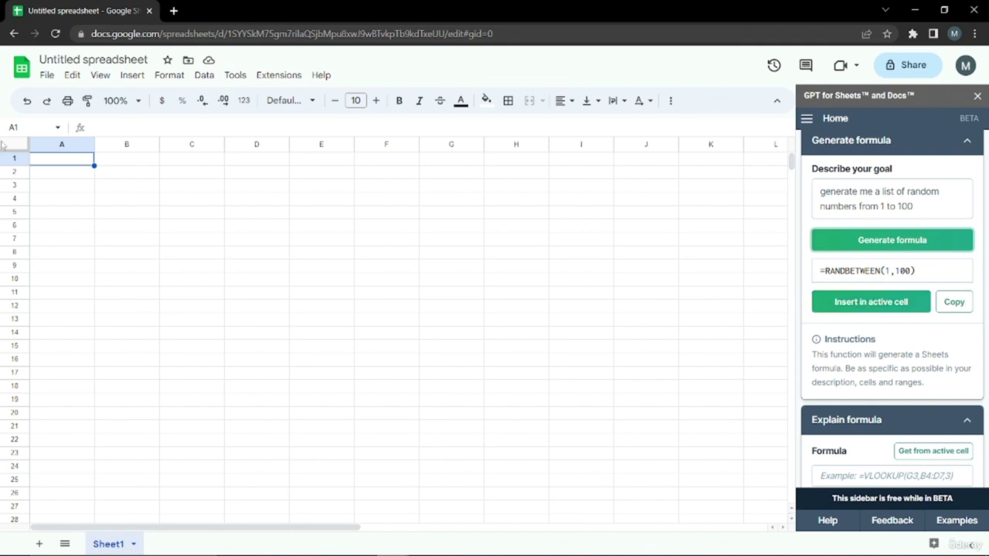
Insert the generated random number formula at the start of column C and fill it down to row 28.
{"action": "left_click", "coordinate": [193, 143]}
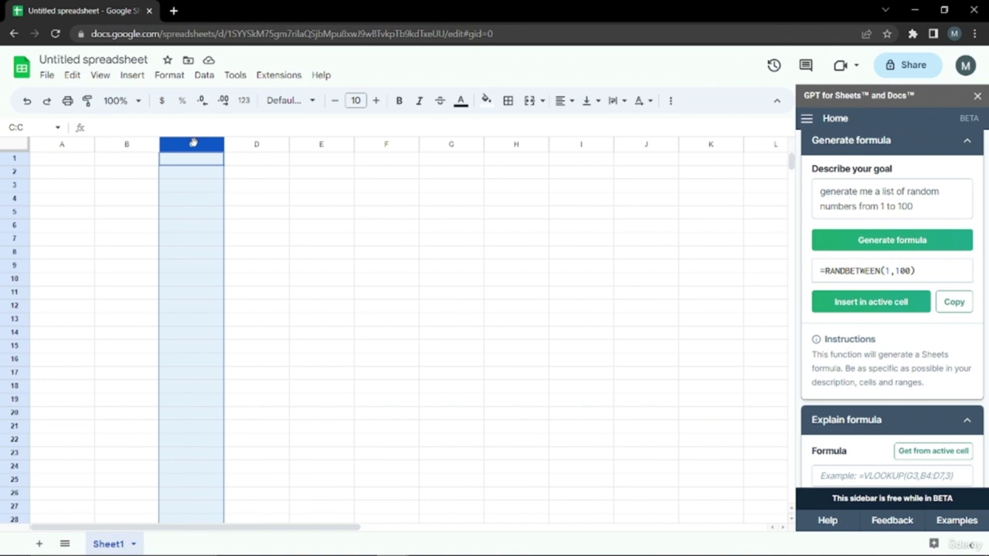
{"action": "left_click", "coordinate": [862, 303]}
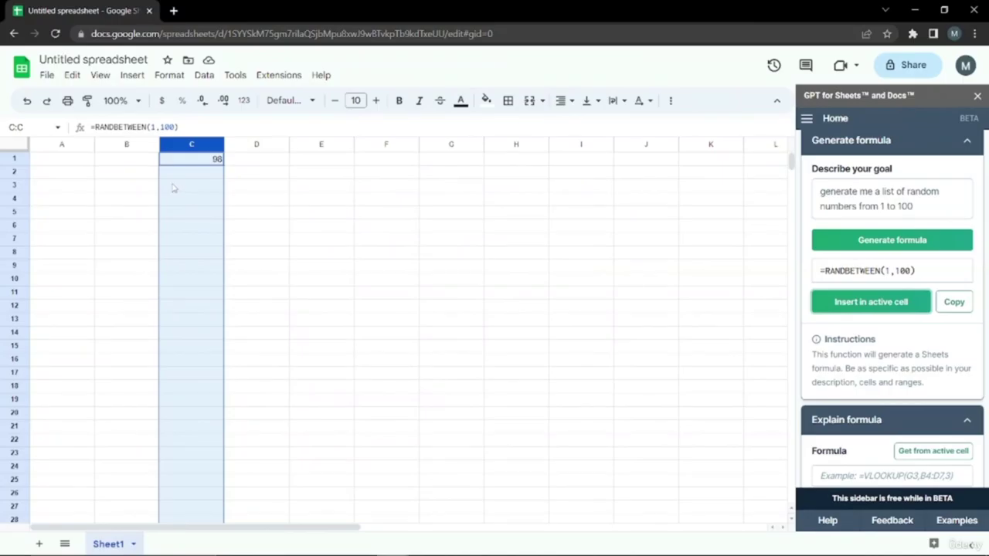
{"action": "left_click", "coordinate": [222, 162]}
{"action": "left_click_drag", "start_coordinate": [224, 165], "coordinate": [237, 516]}
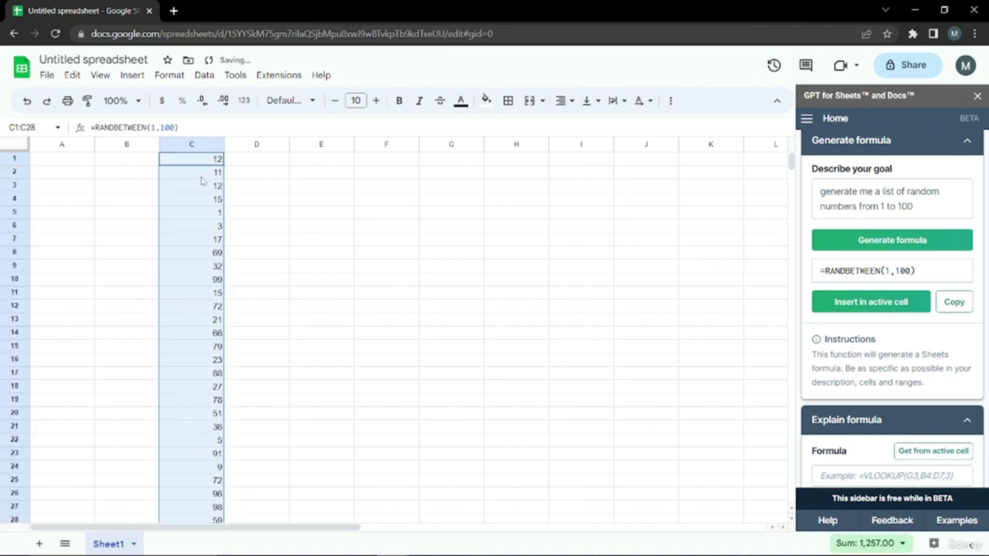
{"action": "scroll", "coordinate": [217, 224], "scroll_direction": "down", "scroll_amount": 3}
{"action": "scroll", "coordinate": [212, 214], "scroll_direction": "up", "scroll_amount": 3}
{"action": "left_click", "coordinate": [260, 243]}
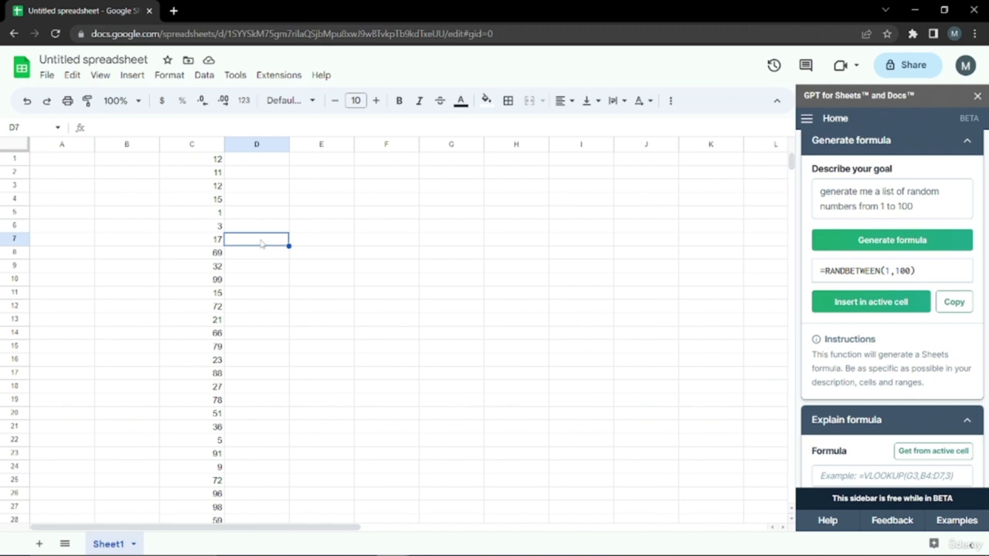
Copy the generated formula =RANDBETWEEN(1,100) into the Explain formula assistant and have it explained.
{"action": "scroll", "coordinate": [858, 378], "scroll_direction": "down", "scroll_amount": 1}
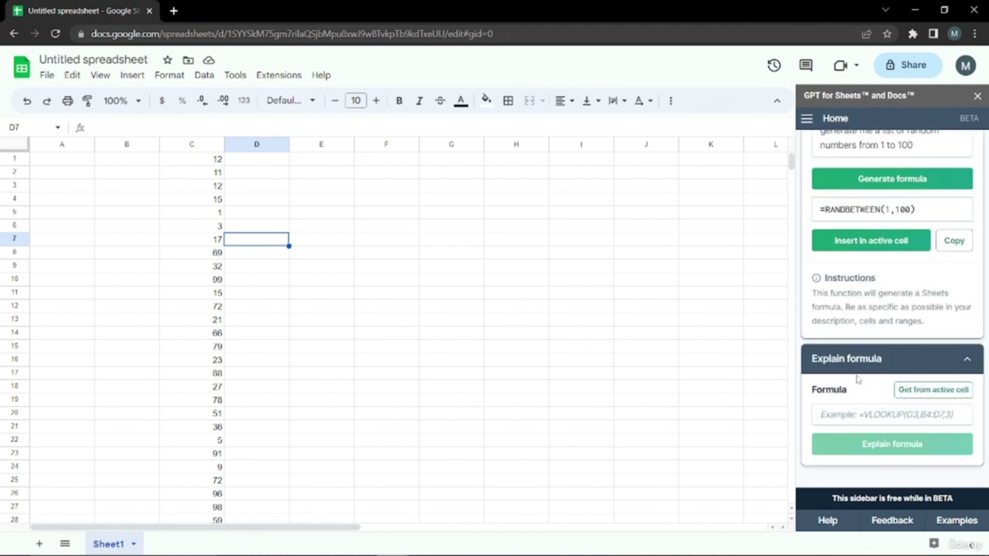
{"action": "left_click_drag", "start_coordinate": [919, 210], "coordinate": [808, 218]}
{"action": "key", "text": "ctrl+c"}
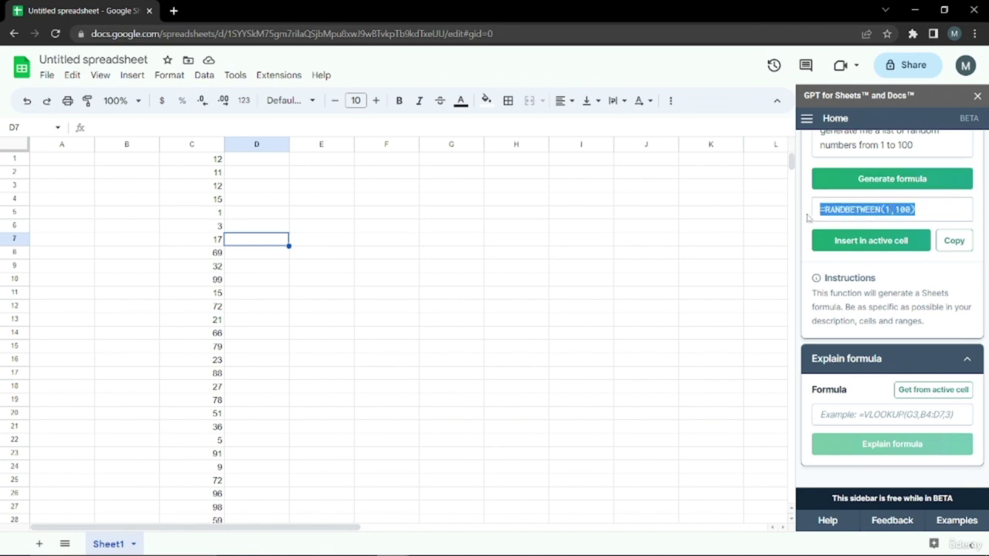
{"action": "left_click", "coordinate": [867, 414]}
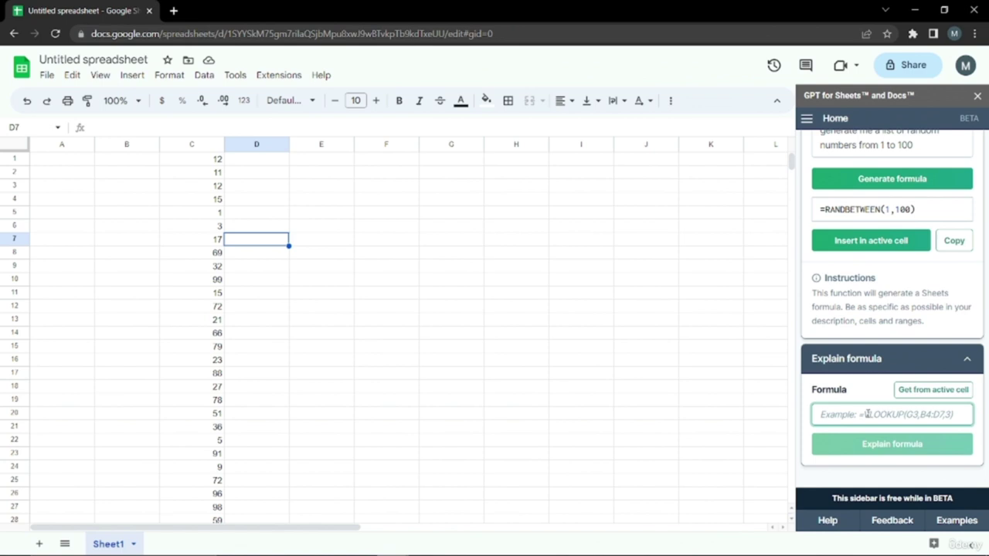
{"action": "key", "text": "ctrl+v"}
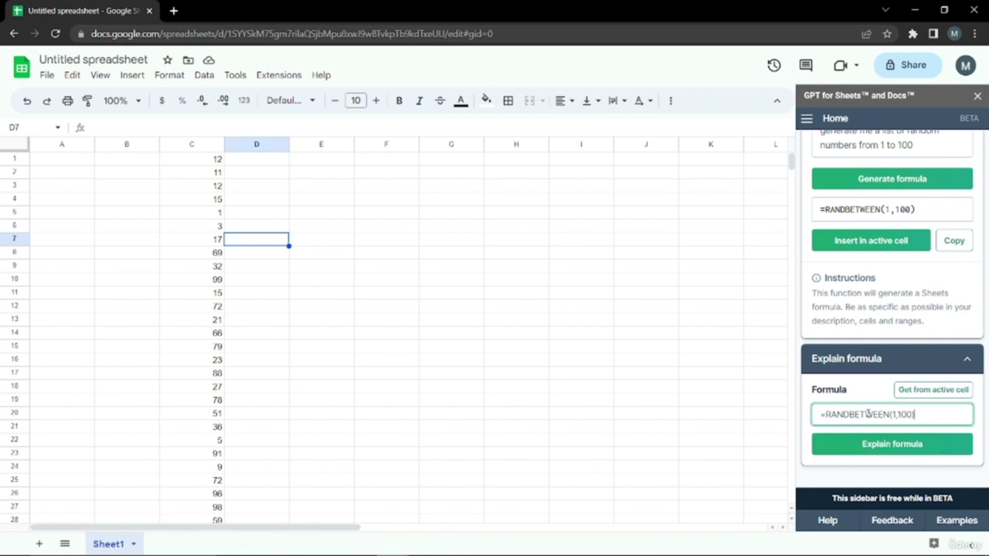
{"action": "left_click", "coordinate": [889, 451]}
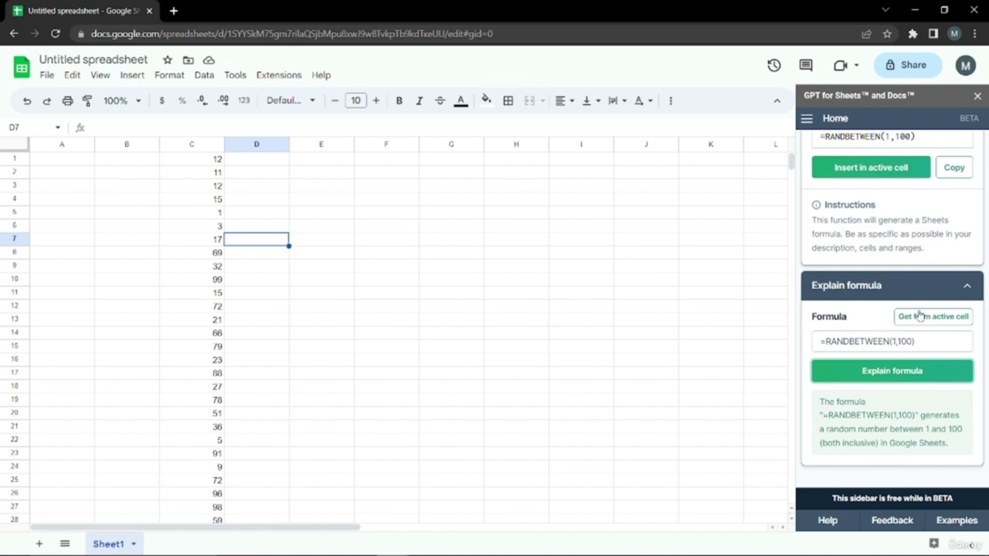
Generate a formula for the goal "create me a list of household chores in a day" and insert it in column I.
{"action": "scroll", "coordinate": [915, 313], "scroll_direction": "up", "scroll_amount": 4}
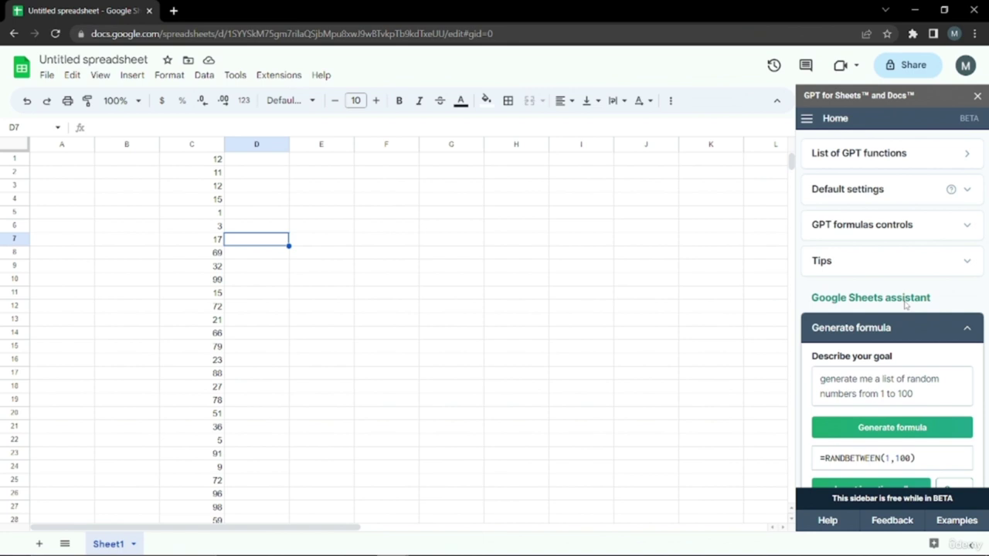
{"action": "left_click_drag", "start_coordinate": [914, 393], "coordinate": [807, 378]}
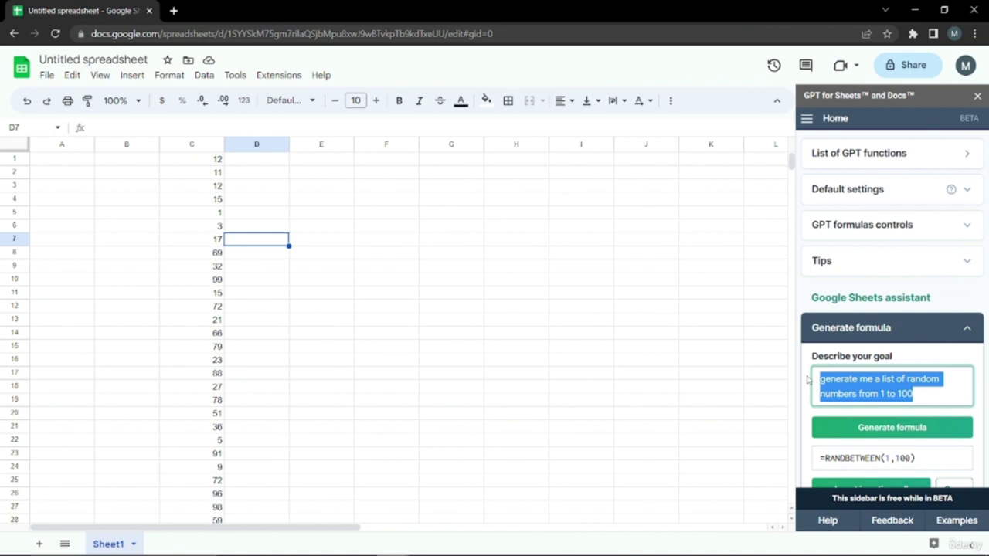
{"action": "scroll", "coordinate": [861, 382], "scroll_direction": "down", "scroll_amount": 2}
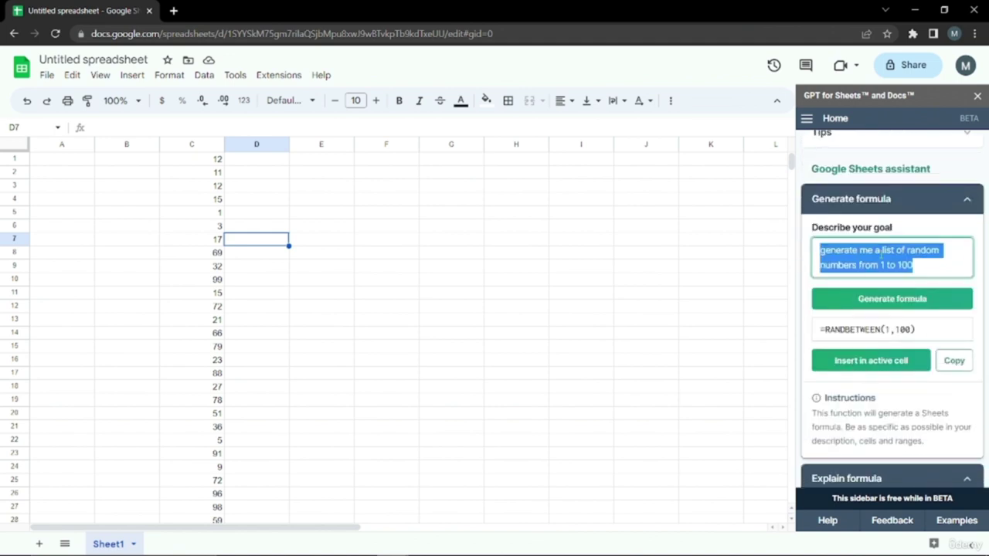
{"action": "type", "text": "create me a list of household chores in a day"}
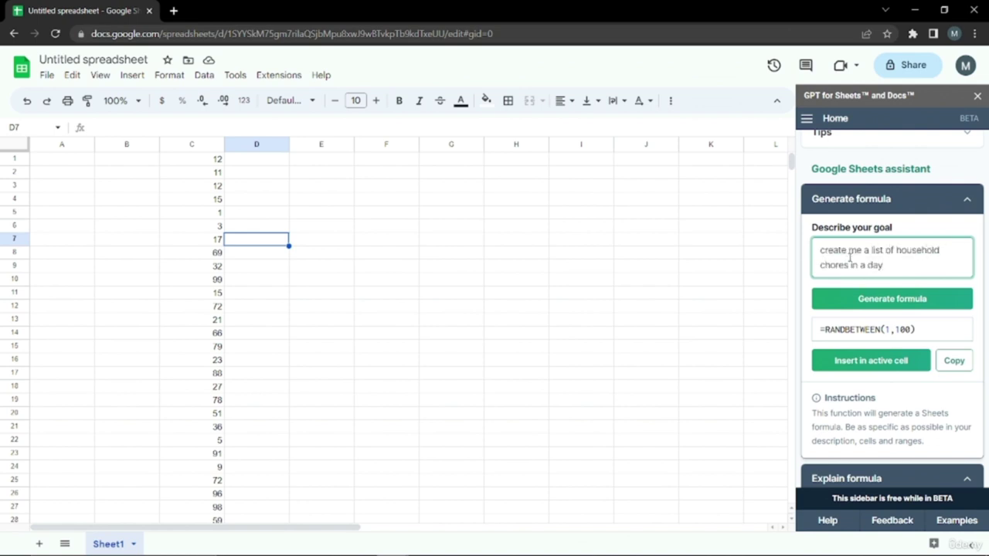
{"action": "left_click", "coordinate": [853, 299]}
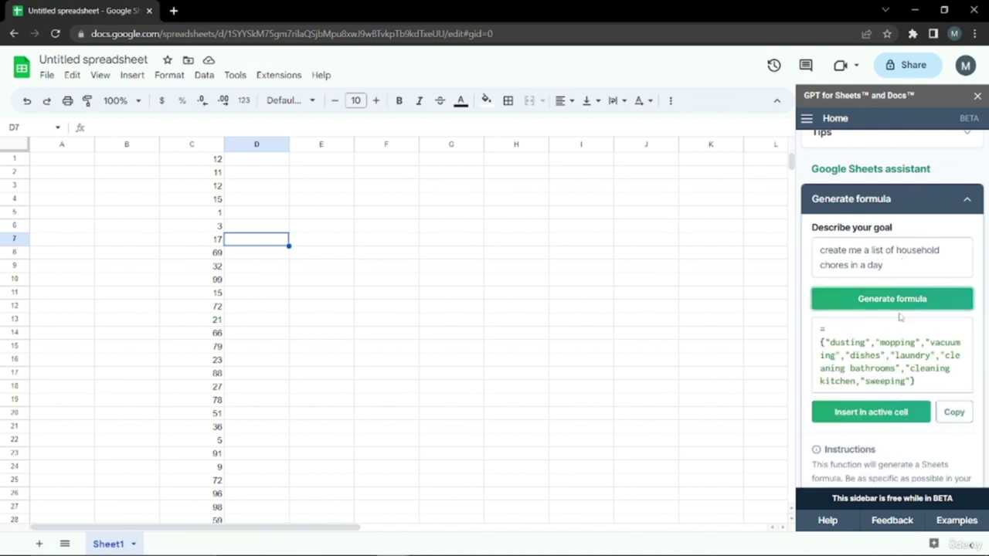
{"action": "scroll", "coordinate": [878, 378], "scroll_direction": "down", "scroll_amount": 1}
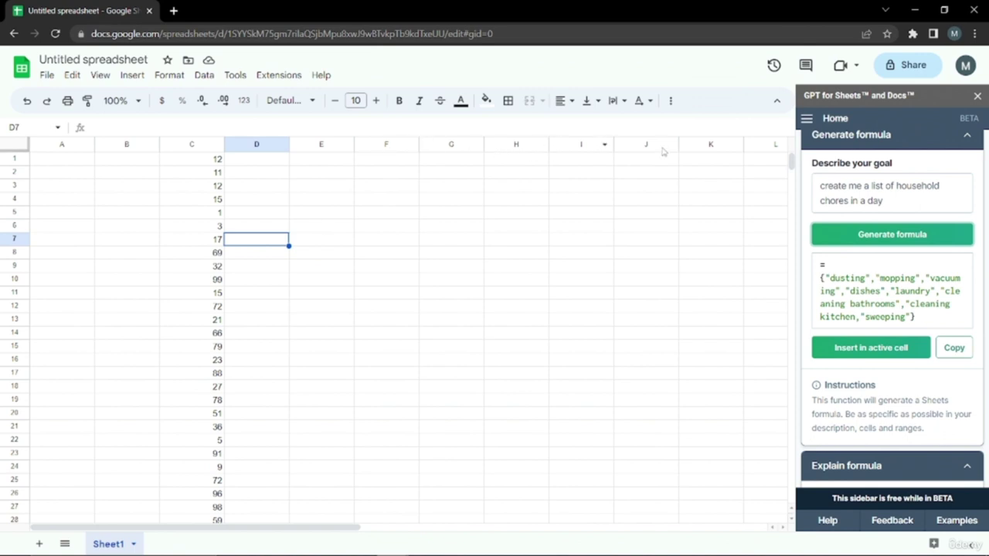
{"action": "left_click", "coordinate": [583, 145]}
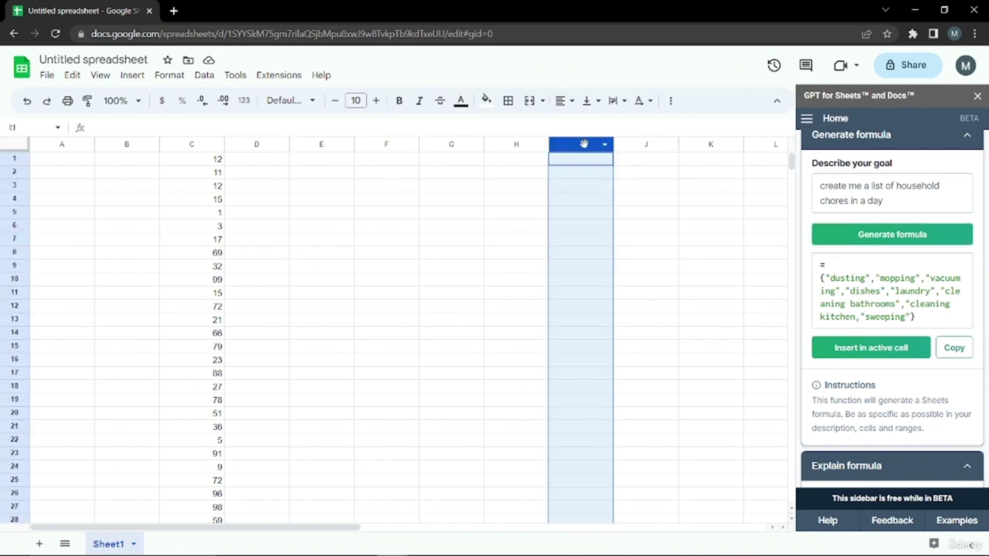
{"action": "left_click", "coordinate": [873, 347]}
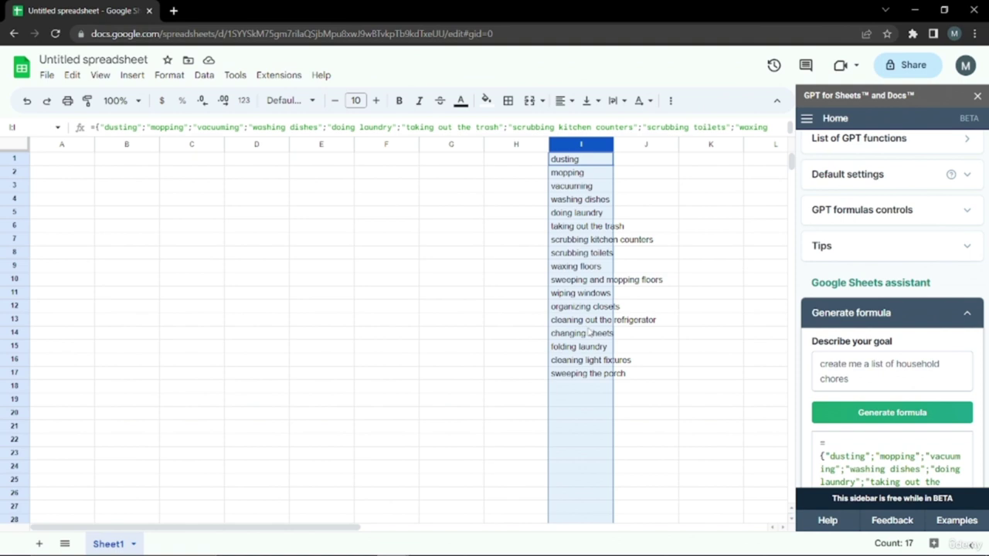
Generate a formula for the goal "create me a gym routine for me in a day" and insert it in column C.
{"action": "left_click_drag", "start_coordinate": [900, 387], "coordinate": [821, 363]}
{"action": "key", "text": "BackSpace"}
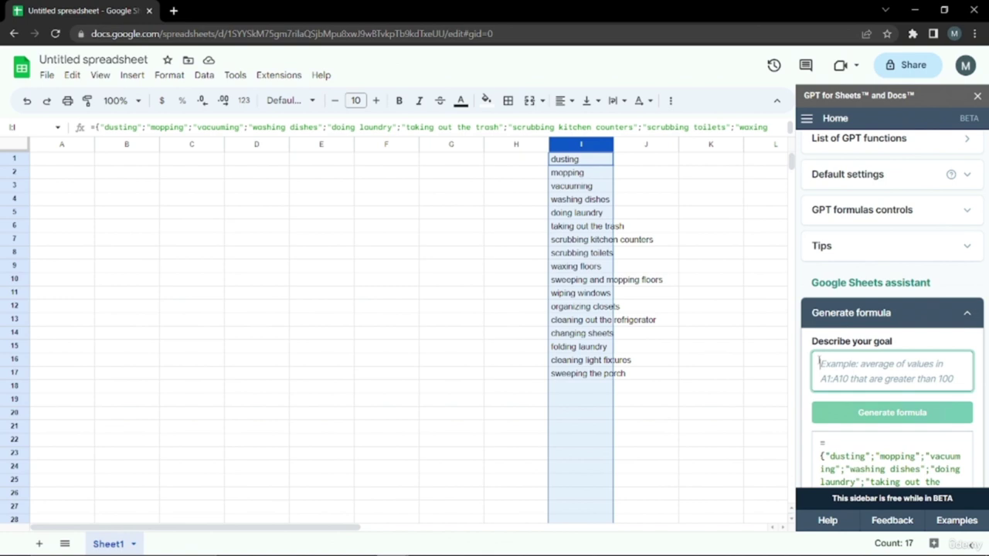
{"action": "type", "text": "create me a gym routine for me in a day"}
{"action": "left_click", "coordinate": [891, 413]}
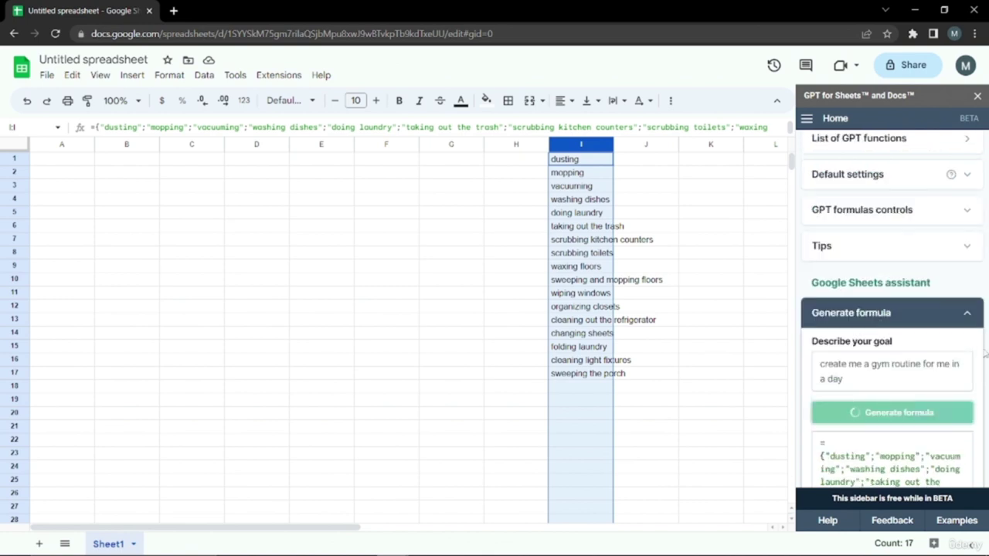
{"action": "scroll", "coordinate": [952, 360], "scroll_direction": "down", "scroll_amount": 2}
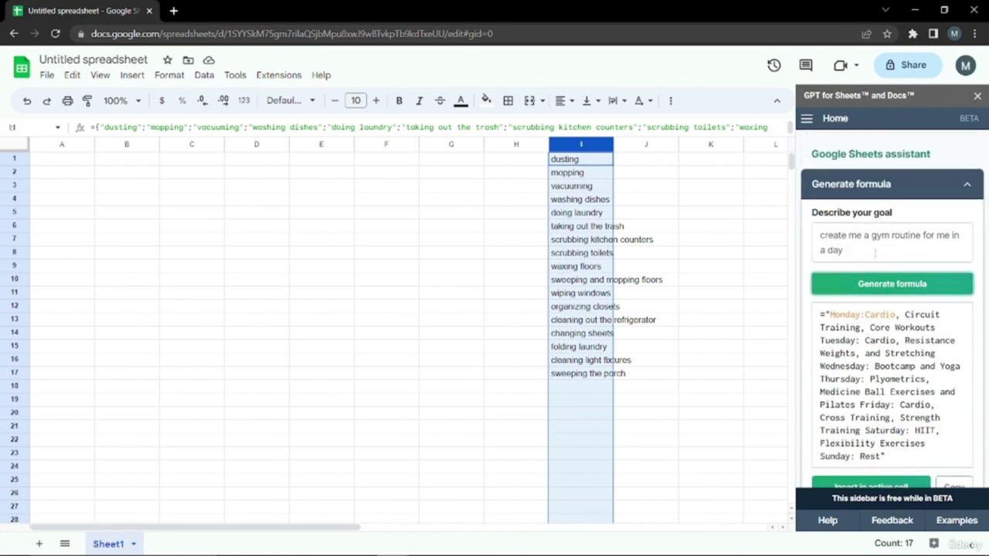
{"action": "scroll", "coordinate": [896, 289], "scroll_direction": "down", "scroll_amount": 1}
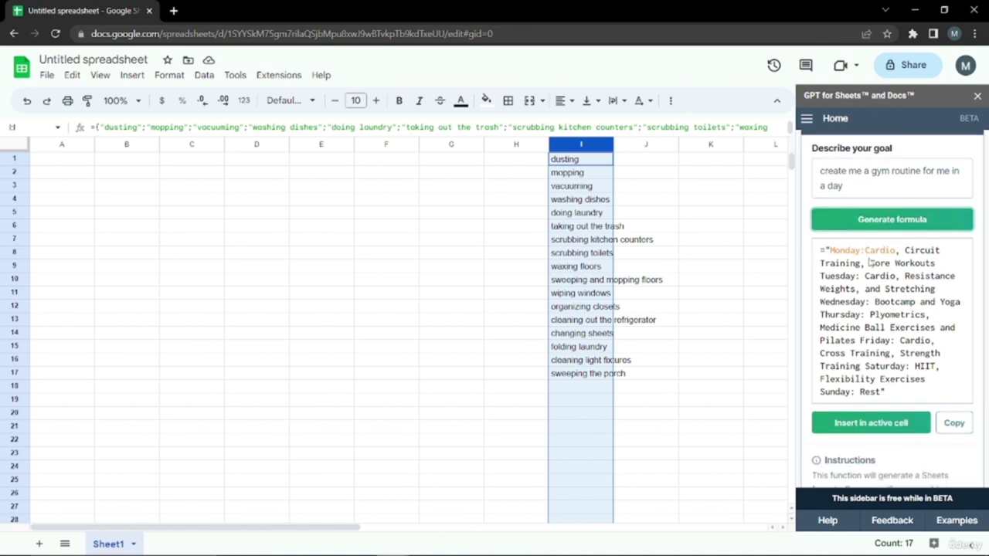
{"action": "left_click", "coordinate": [188, 145]}
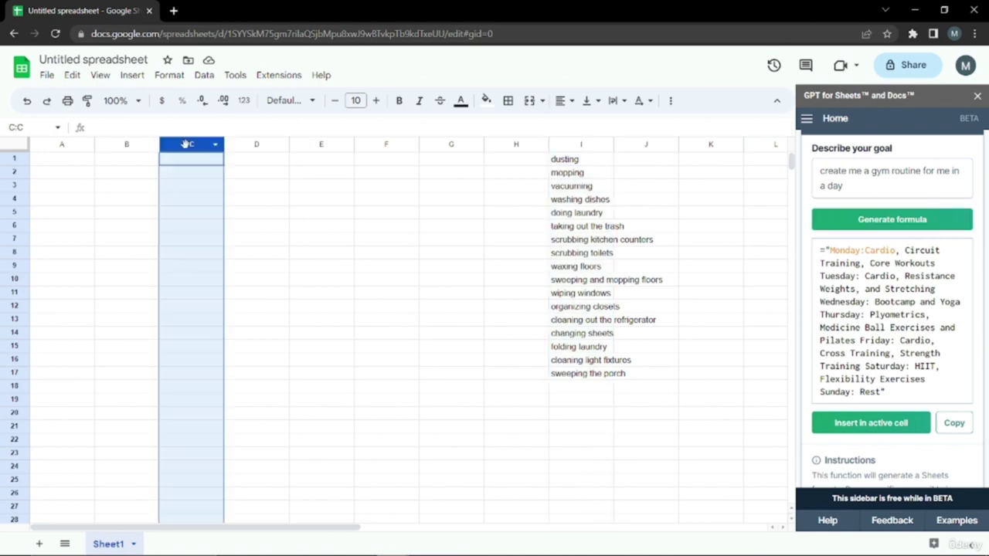
{"action": "left_click", "coordinate": [870, 424]}
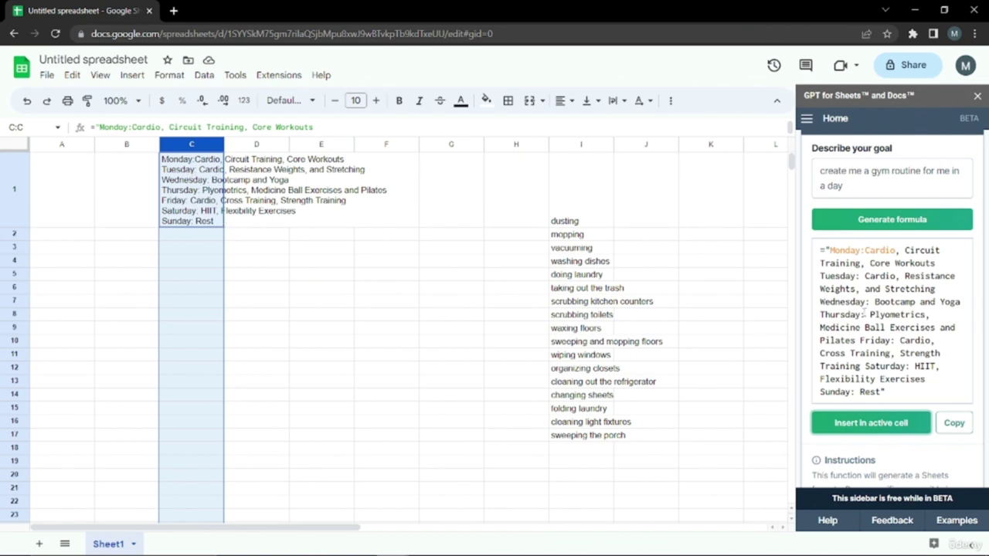
Copy the generated weekly workout text into the Explain formula assistant in place of the previous formula and have it explained.
{"action": "left_click_drag", "start_coordinate": [887, 392], "coordinate": [825, 249]}
{"action": "key", "text": "ctrl+c"}
{"action": "scroll", "coordinate": [904, 377], "scroll_direction": "down", "scroll_amount": 4}
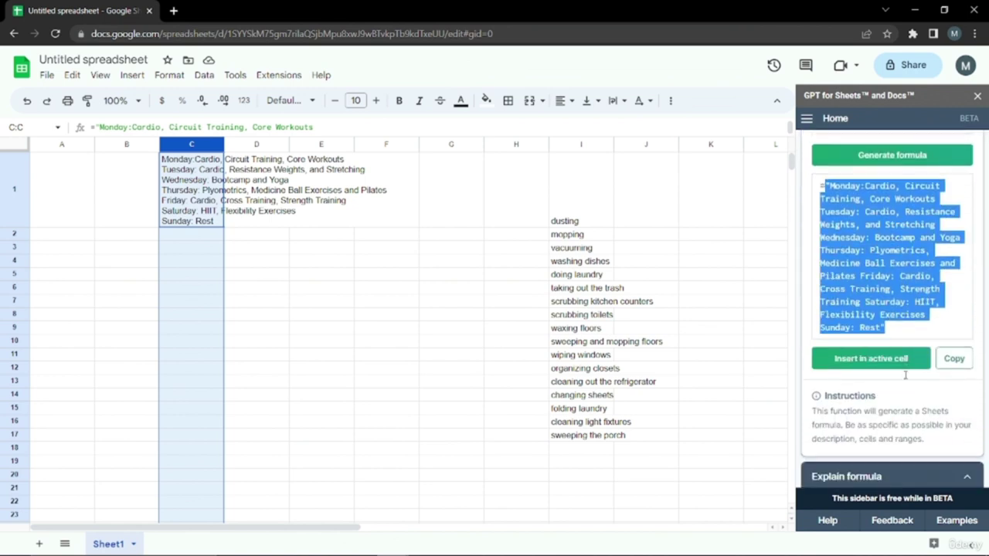
{"action": "triple_click", "coordinate": [864, 341]}
{"action": "key", "text": "ctrl+v"}
{"action": "left_click", "coordinate": [850, 370]}
{"action": "scroll", "coordinate": [839, 349], "scroll_direction": "down", "scroll_amount": 1}
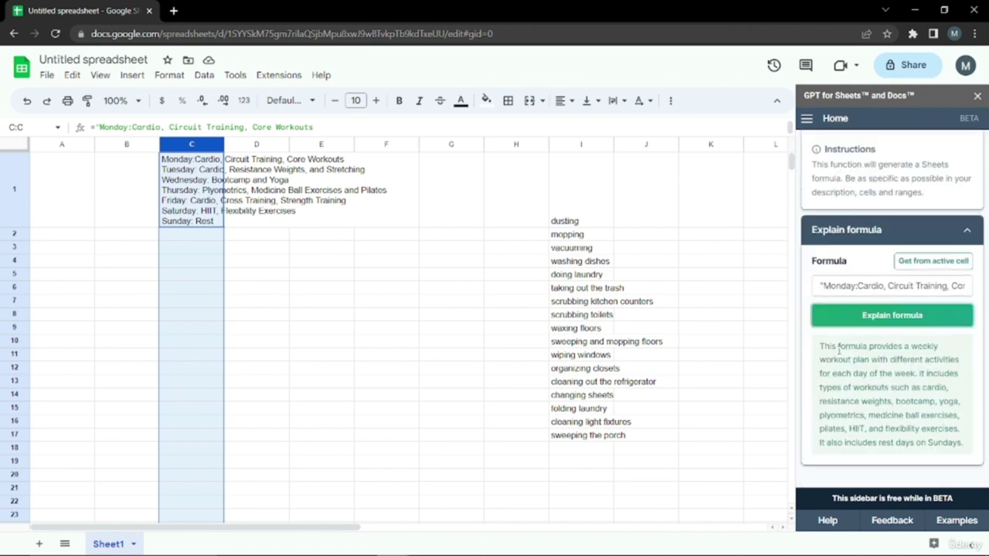